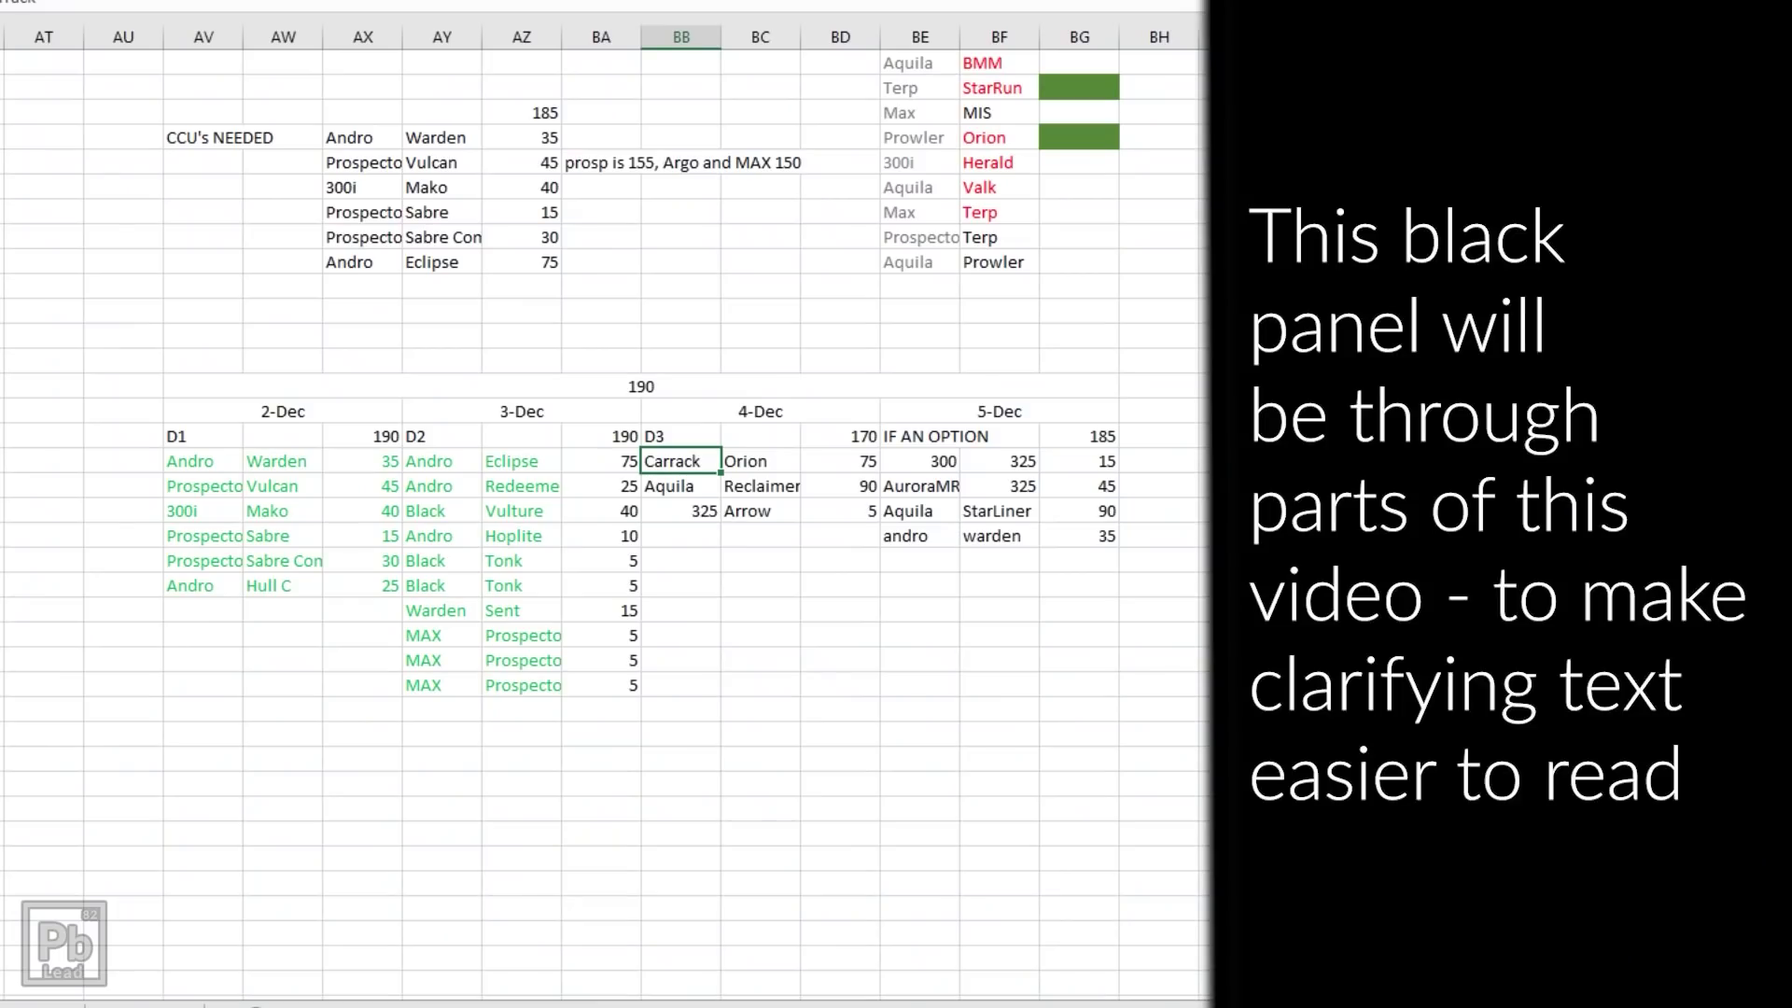
- Examine the 2-Dec upgrade list D1, its ships and prices from Warden to Hull C, against the shared total above the dates
click(641, 385)
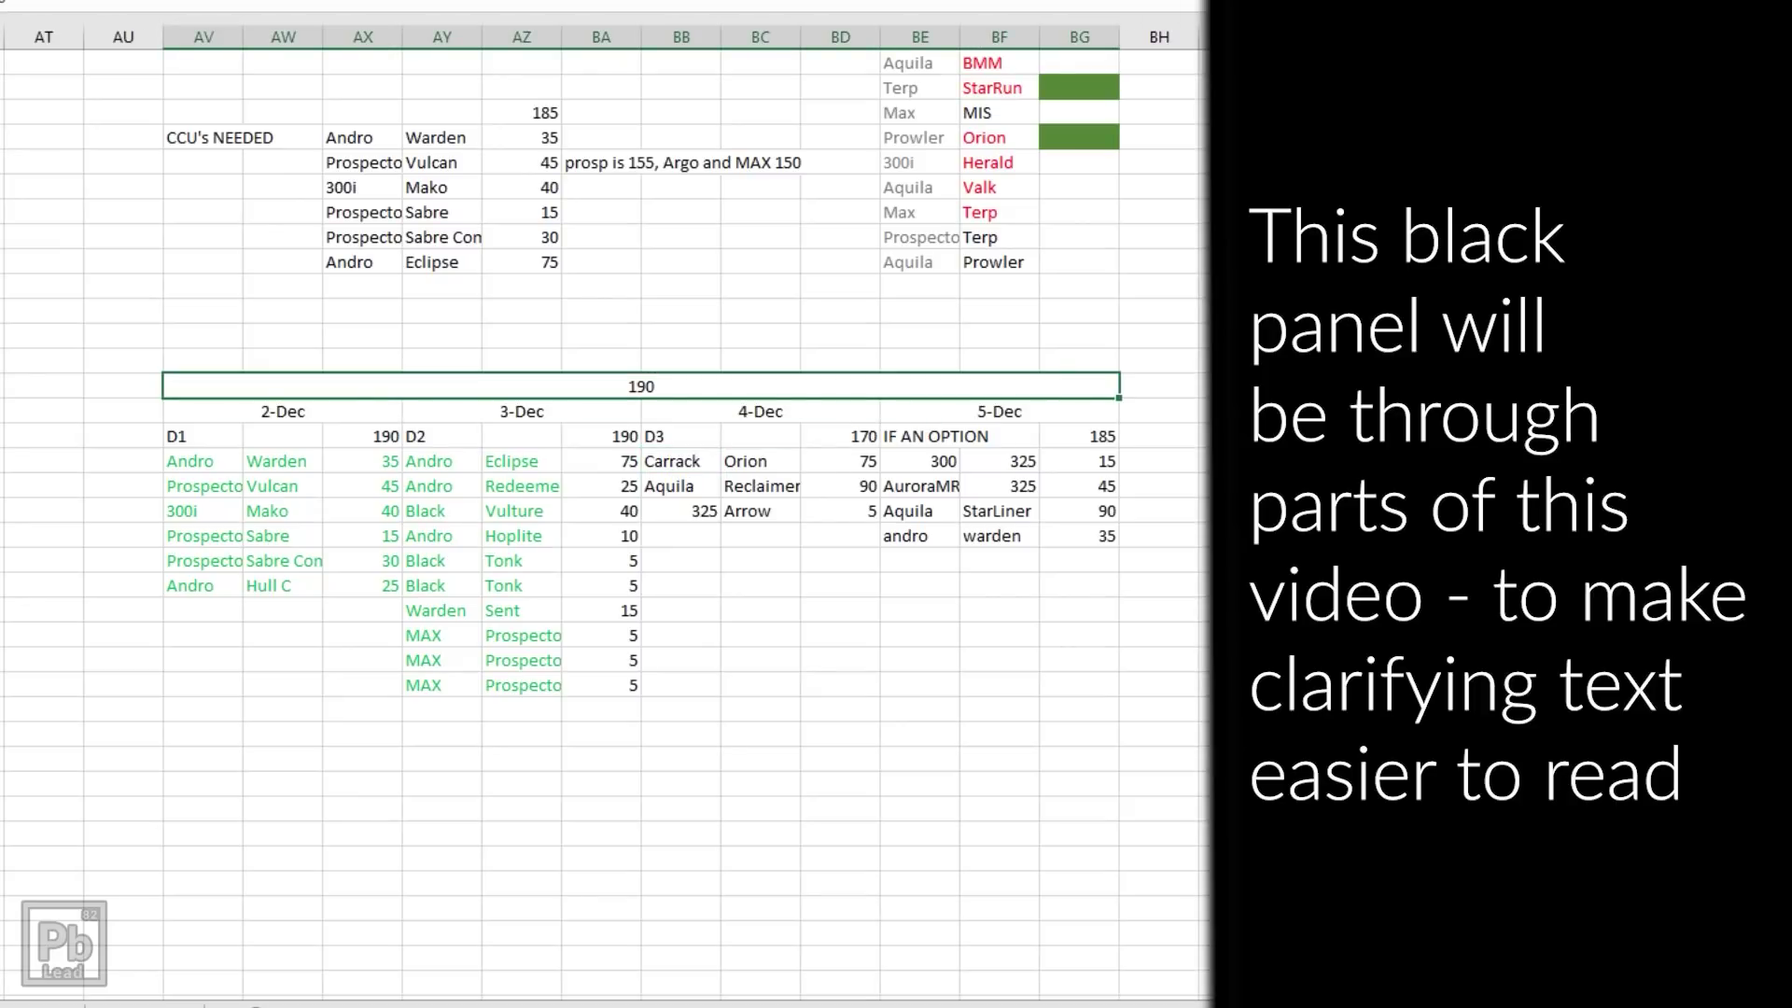
click(282, 411)
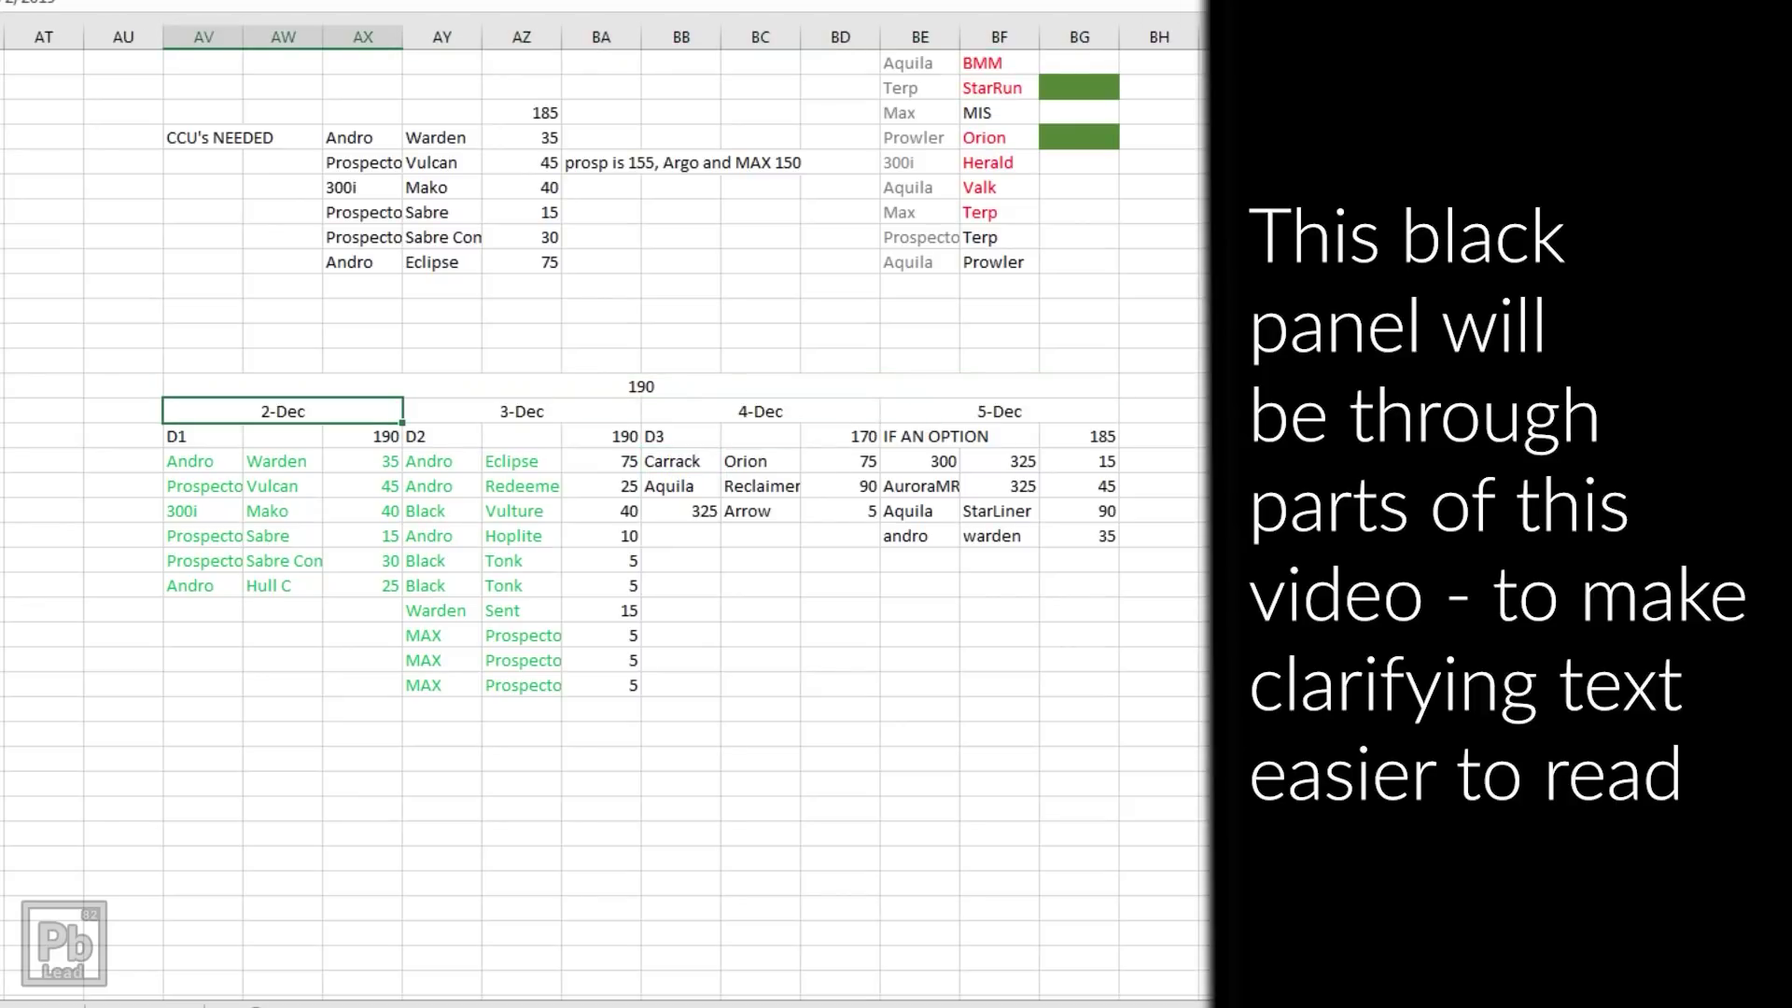
drag(202, 461, 280, 585)
click(203, 635)
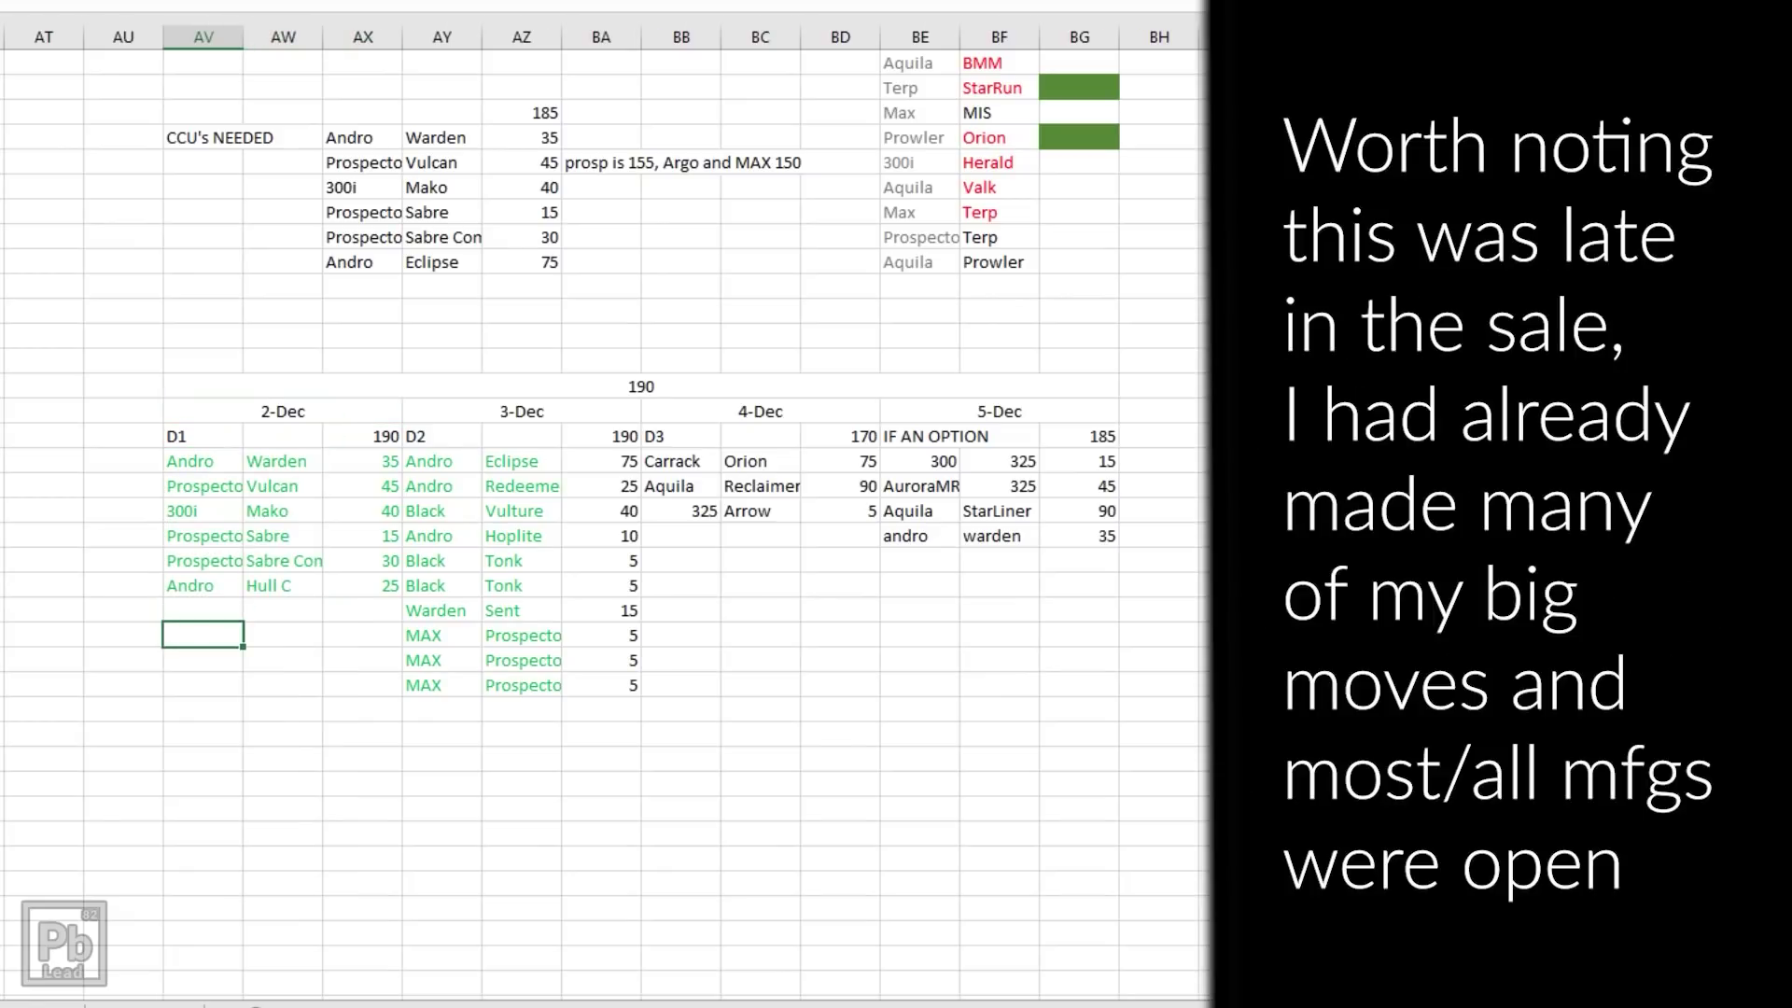
click(203, 461)
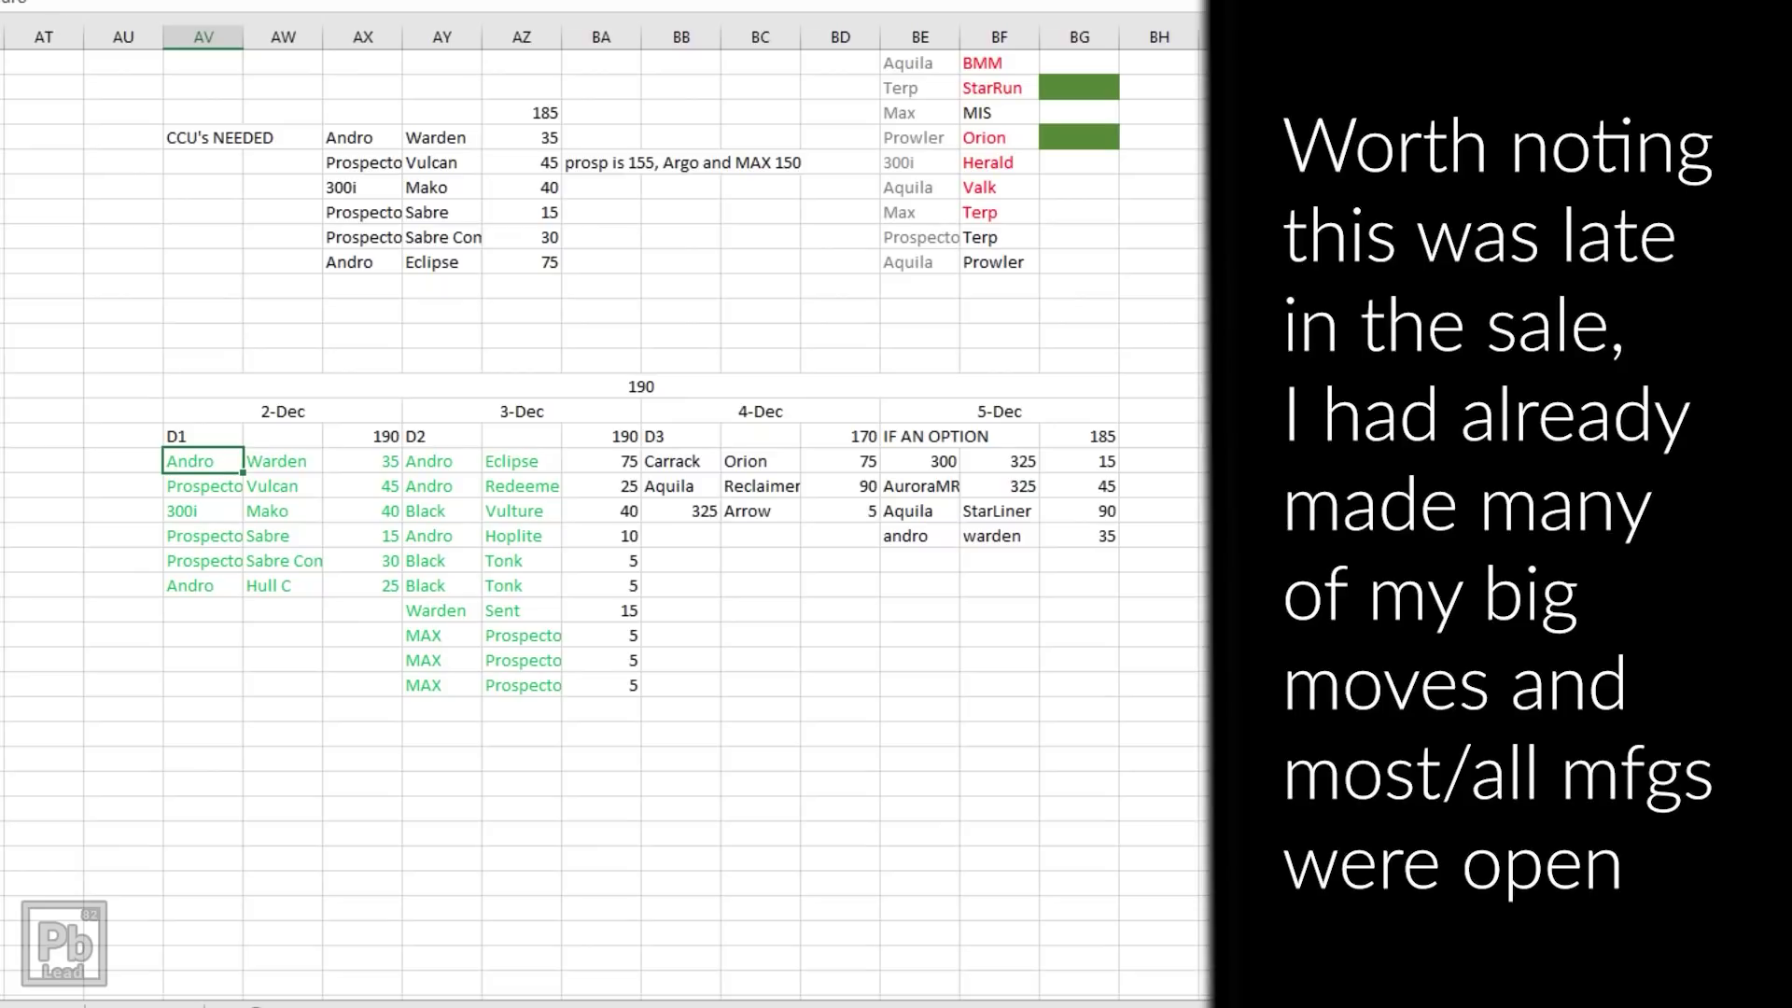
click(283, 461)
click(362, 461)
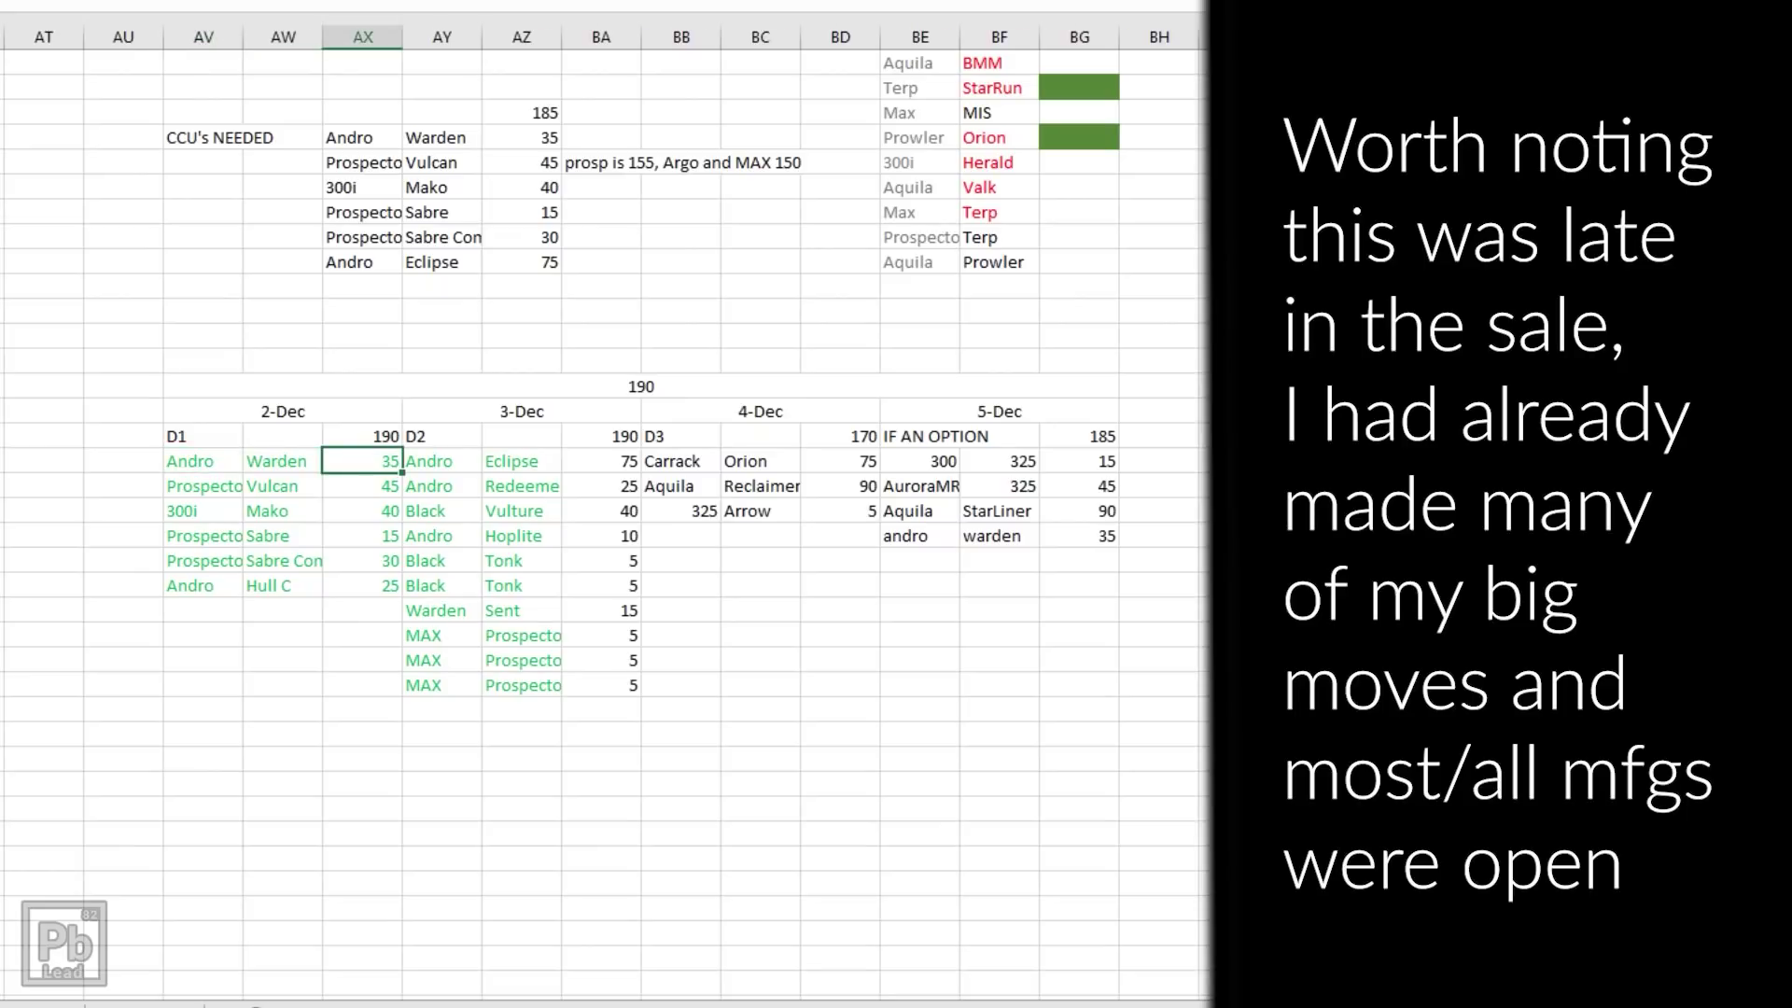
key(Return)
click(283, 485)
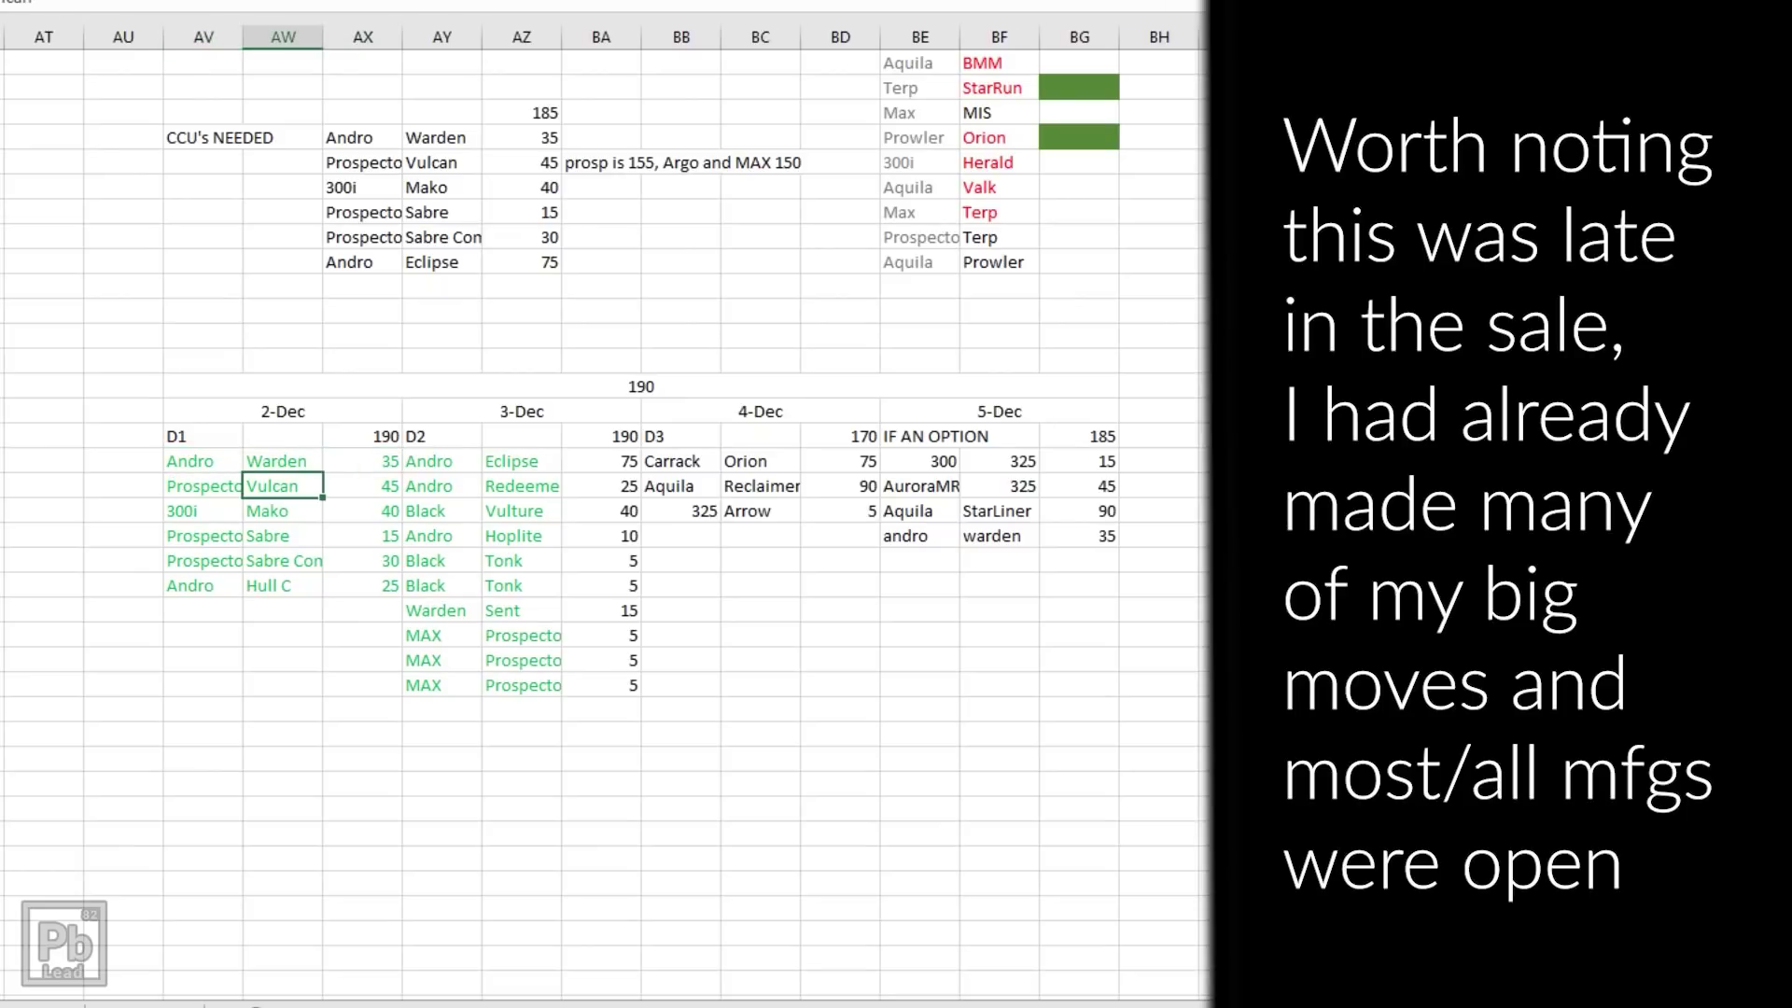
key(Tab)
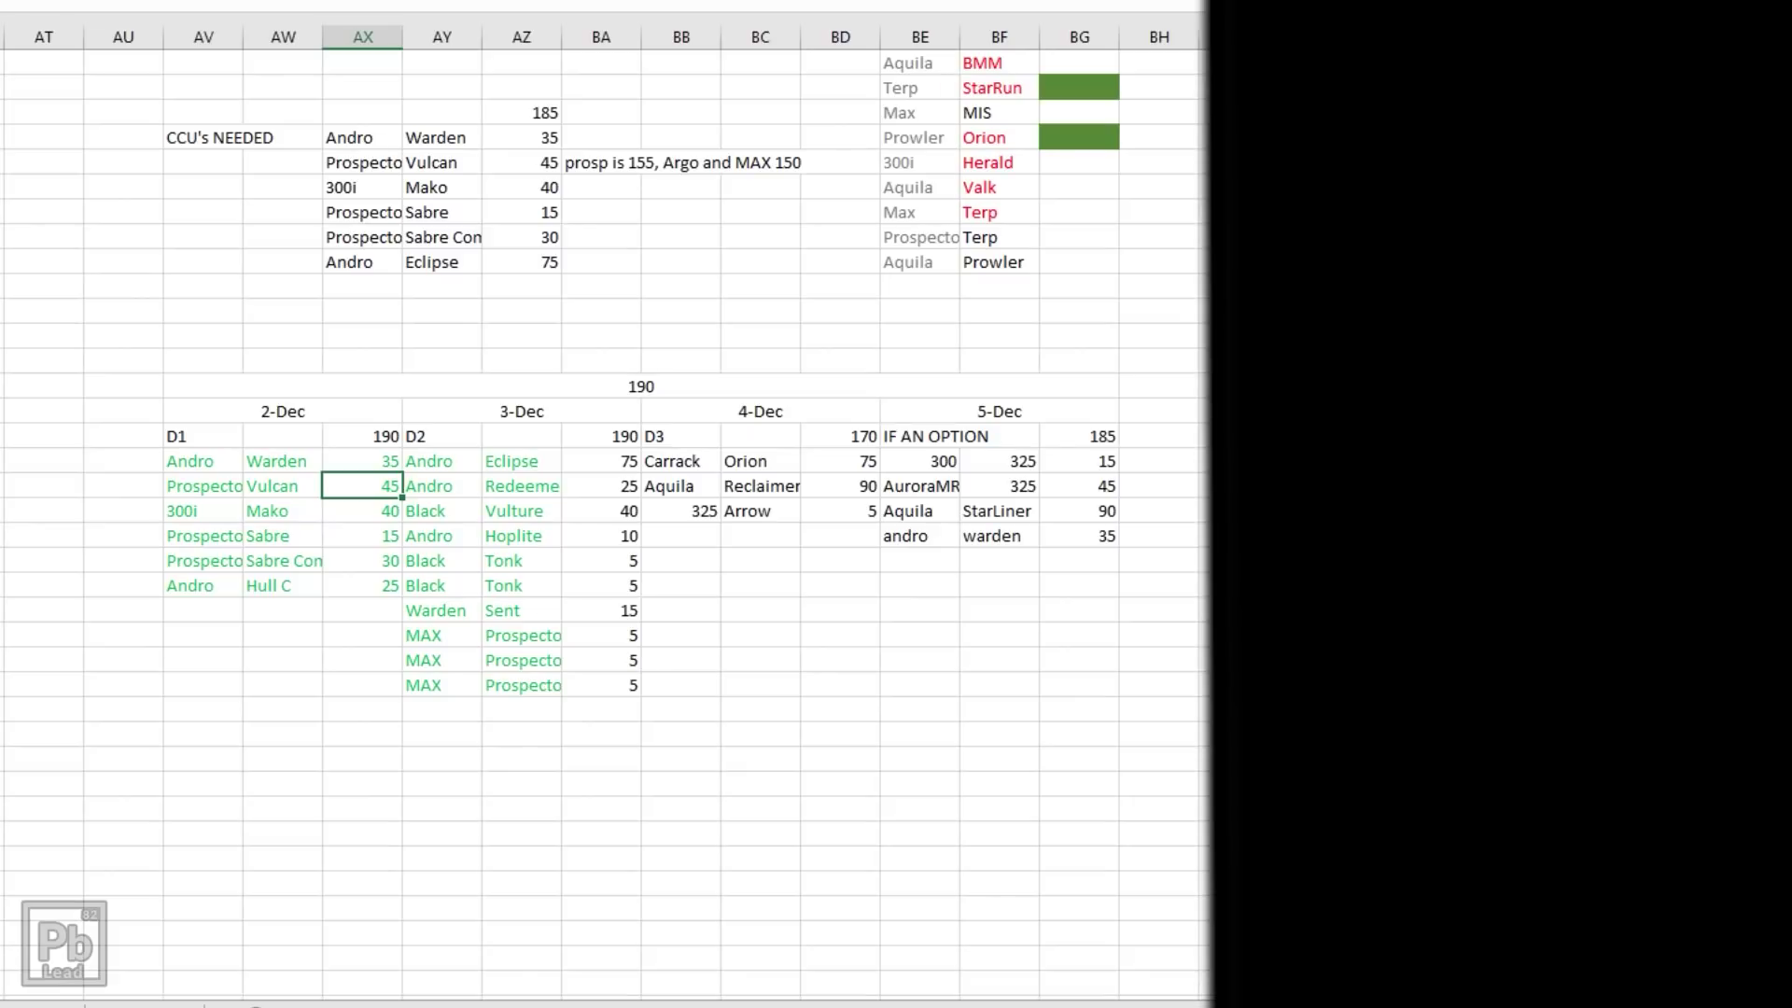
drag(282, 586, 282, 461)
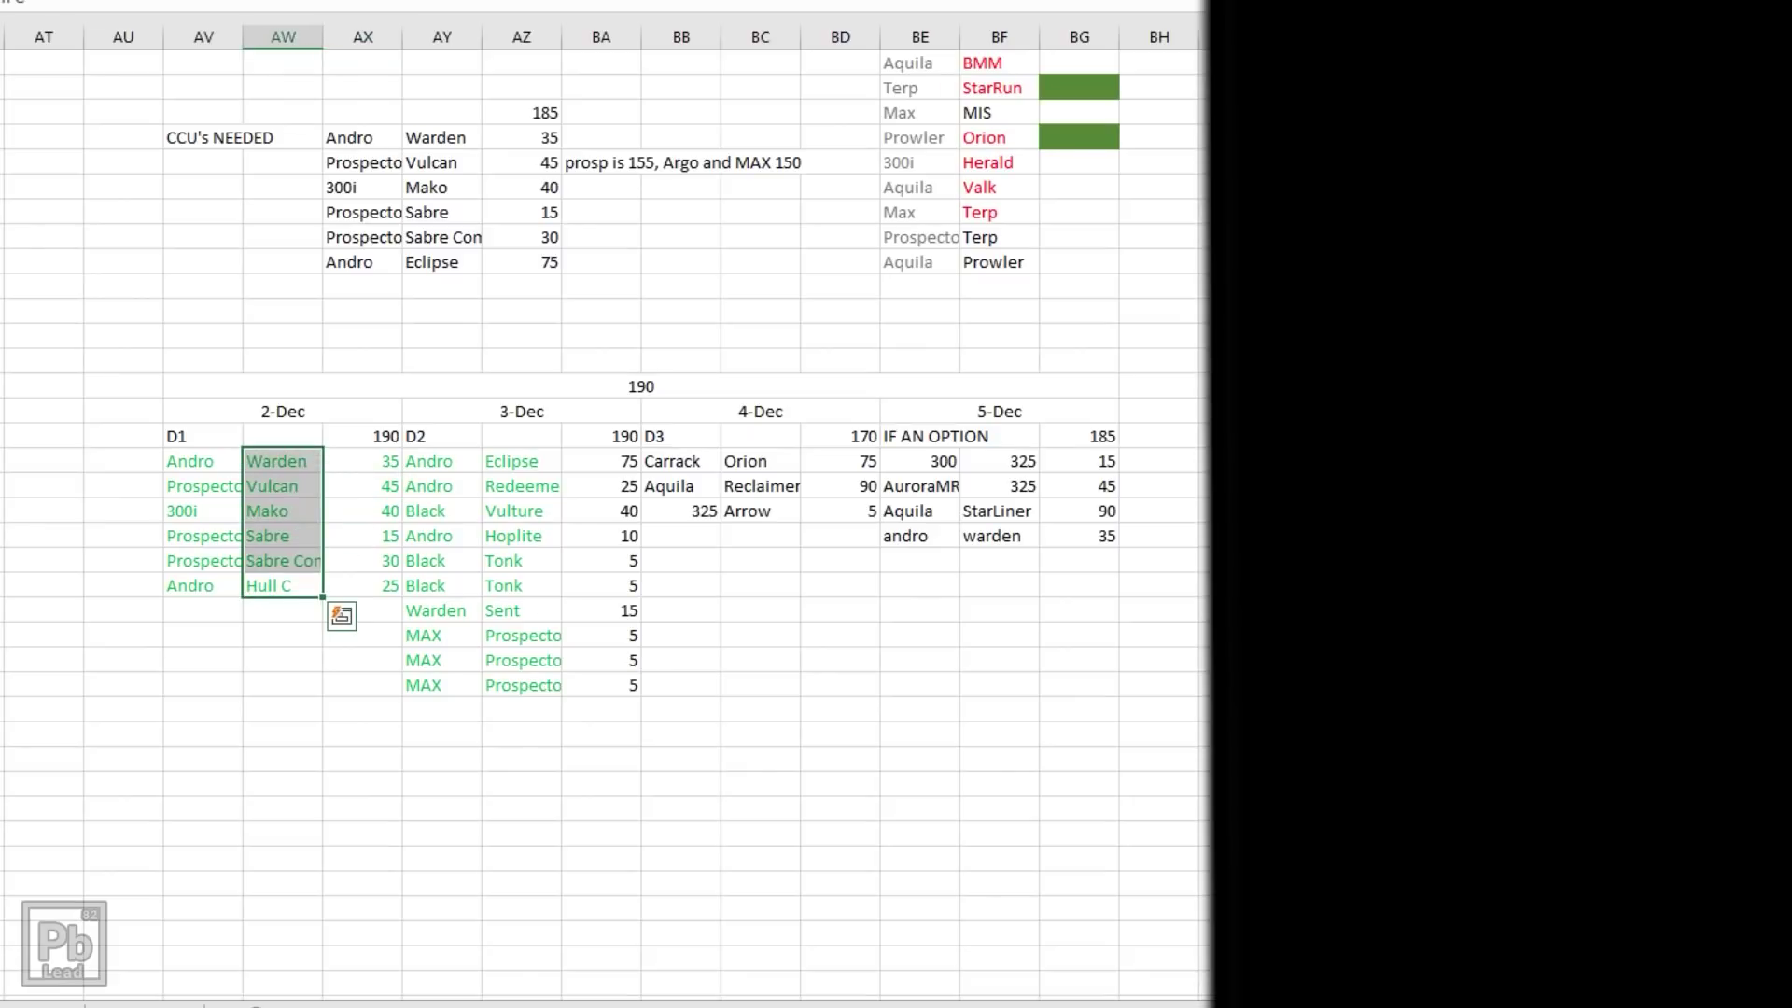
drag(363, 585, 362, 436)
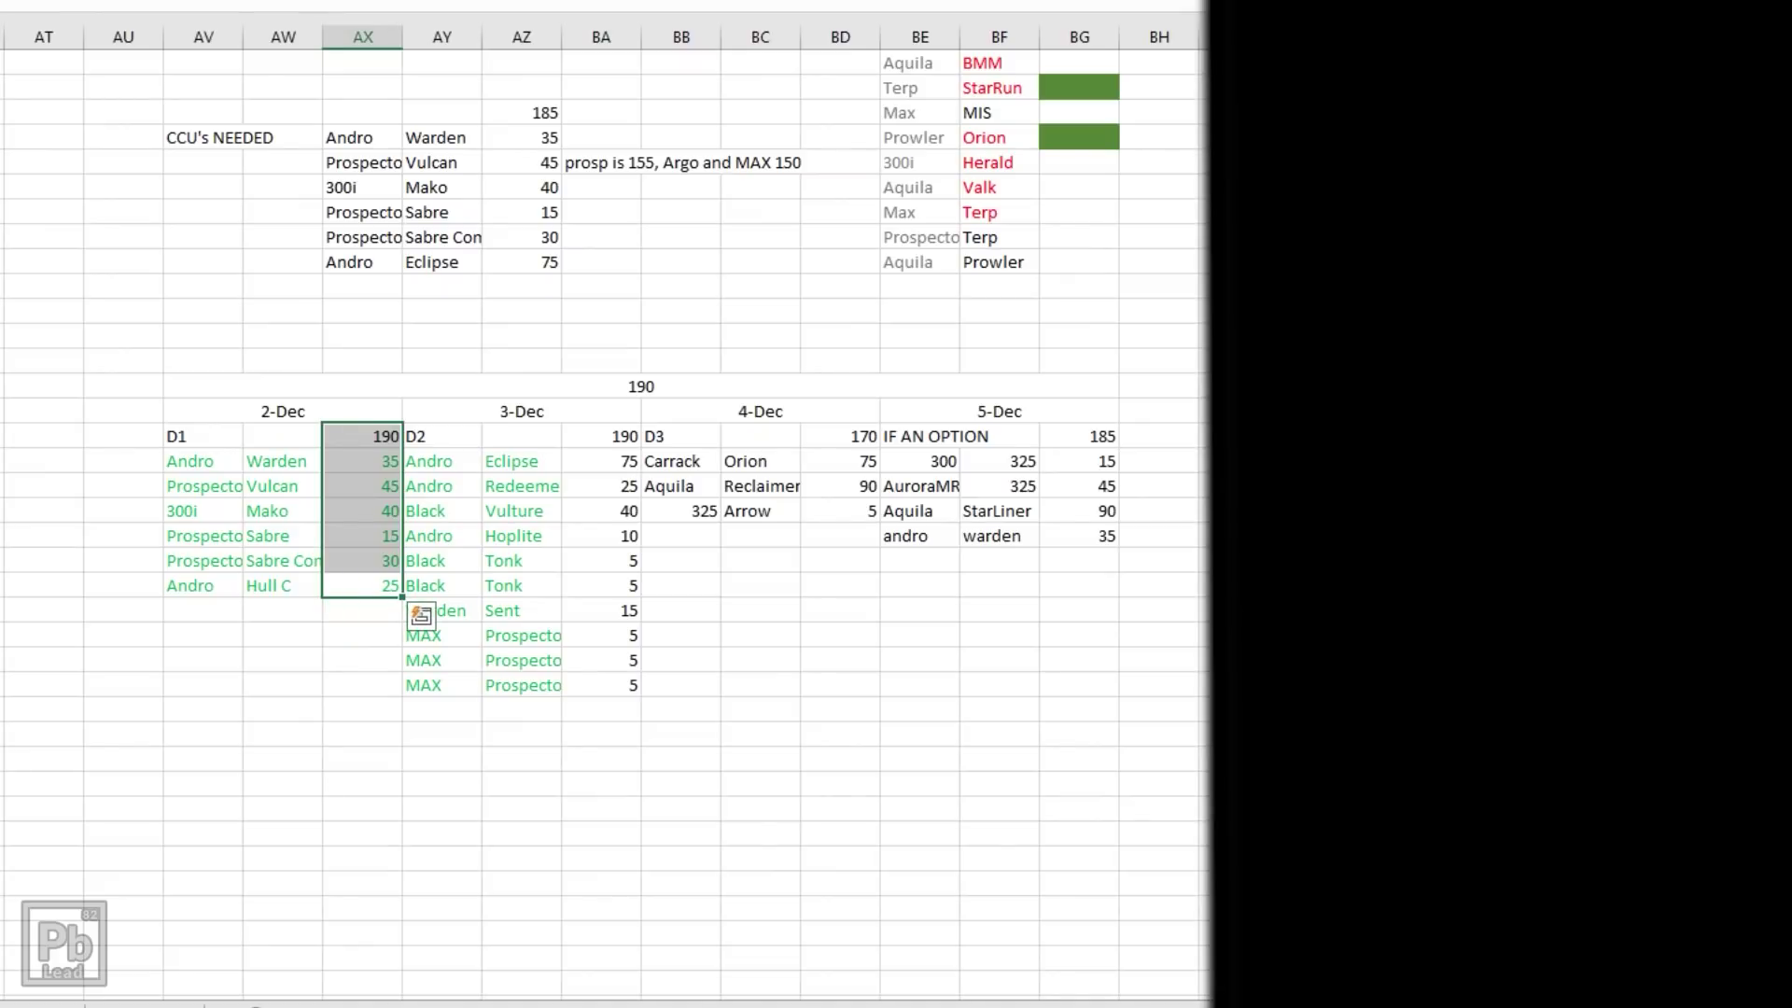
drag(189, 461, 364, 585)
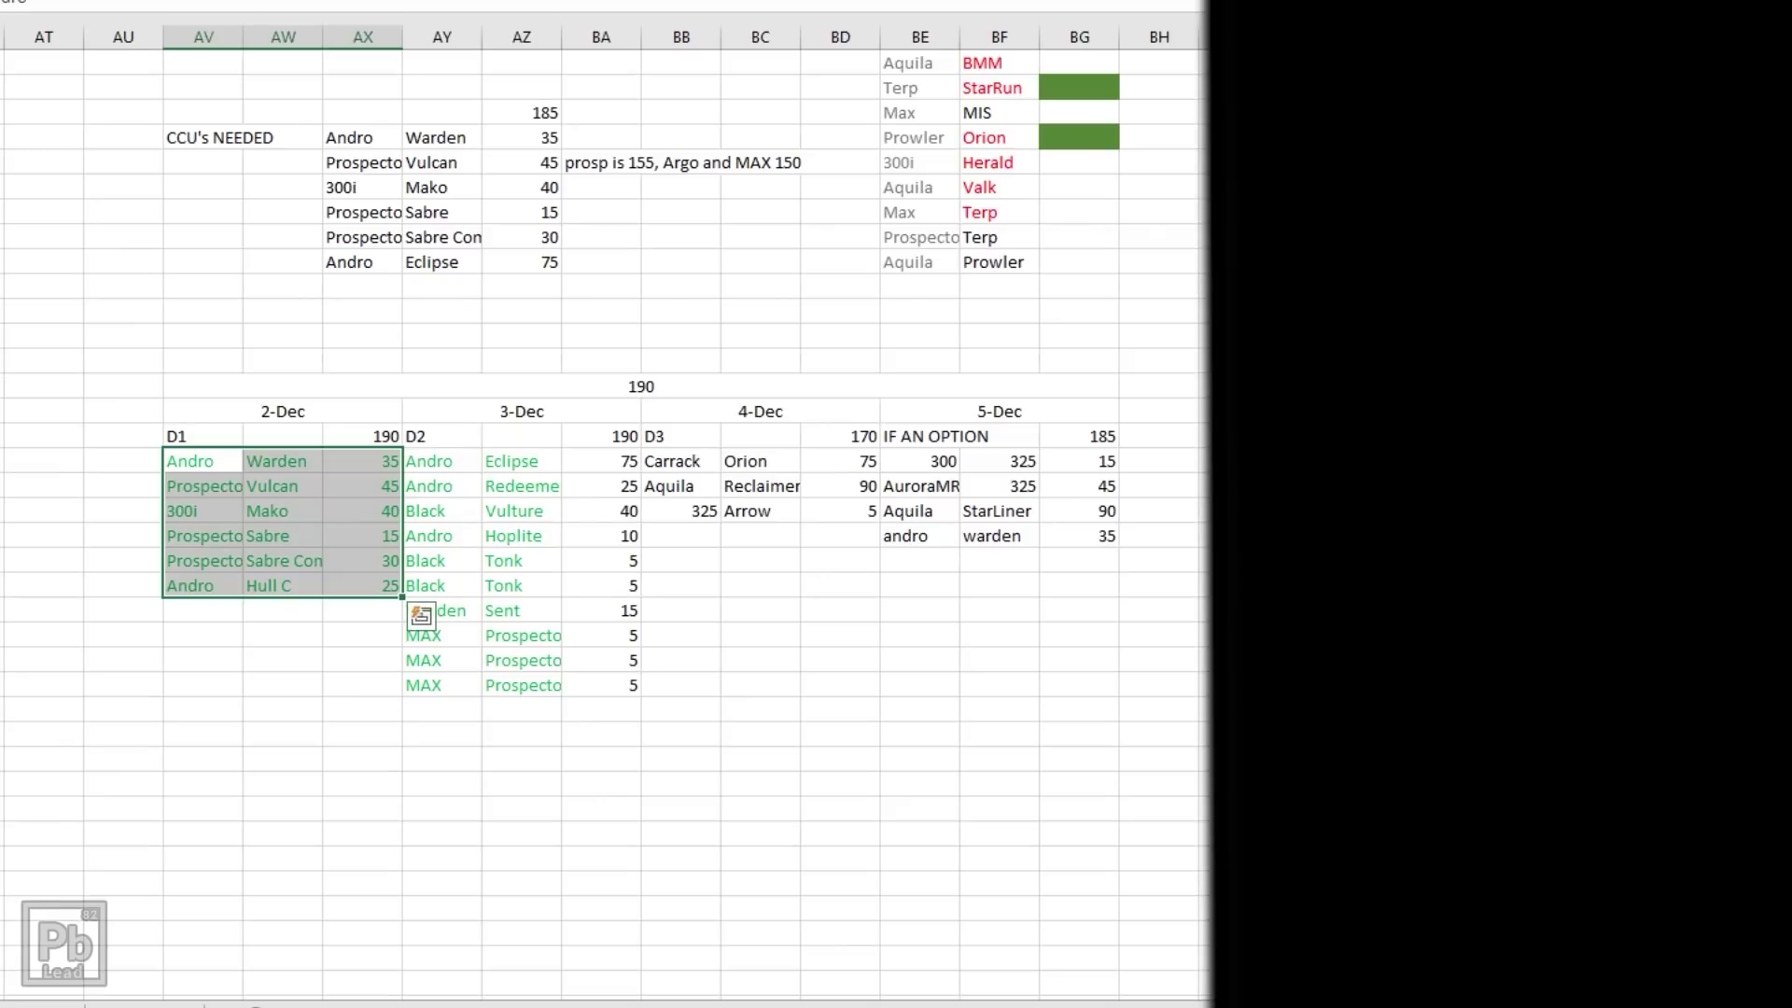
- Review the 3-Dec upgrade list D2, focusing on its ships, the three MAX to Prospector upgrades, their prices and the list total
drag(512, 461, 523, 685)
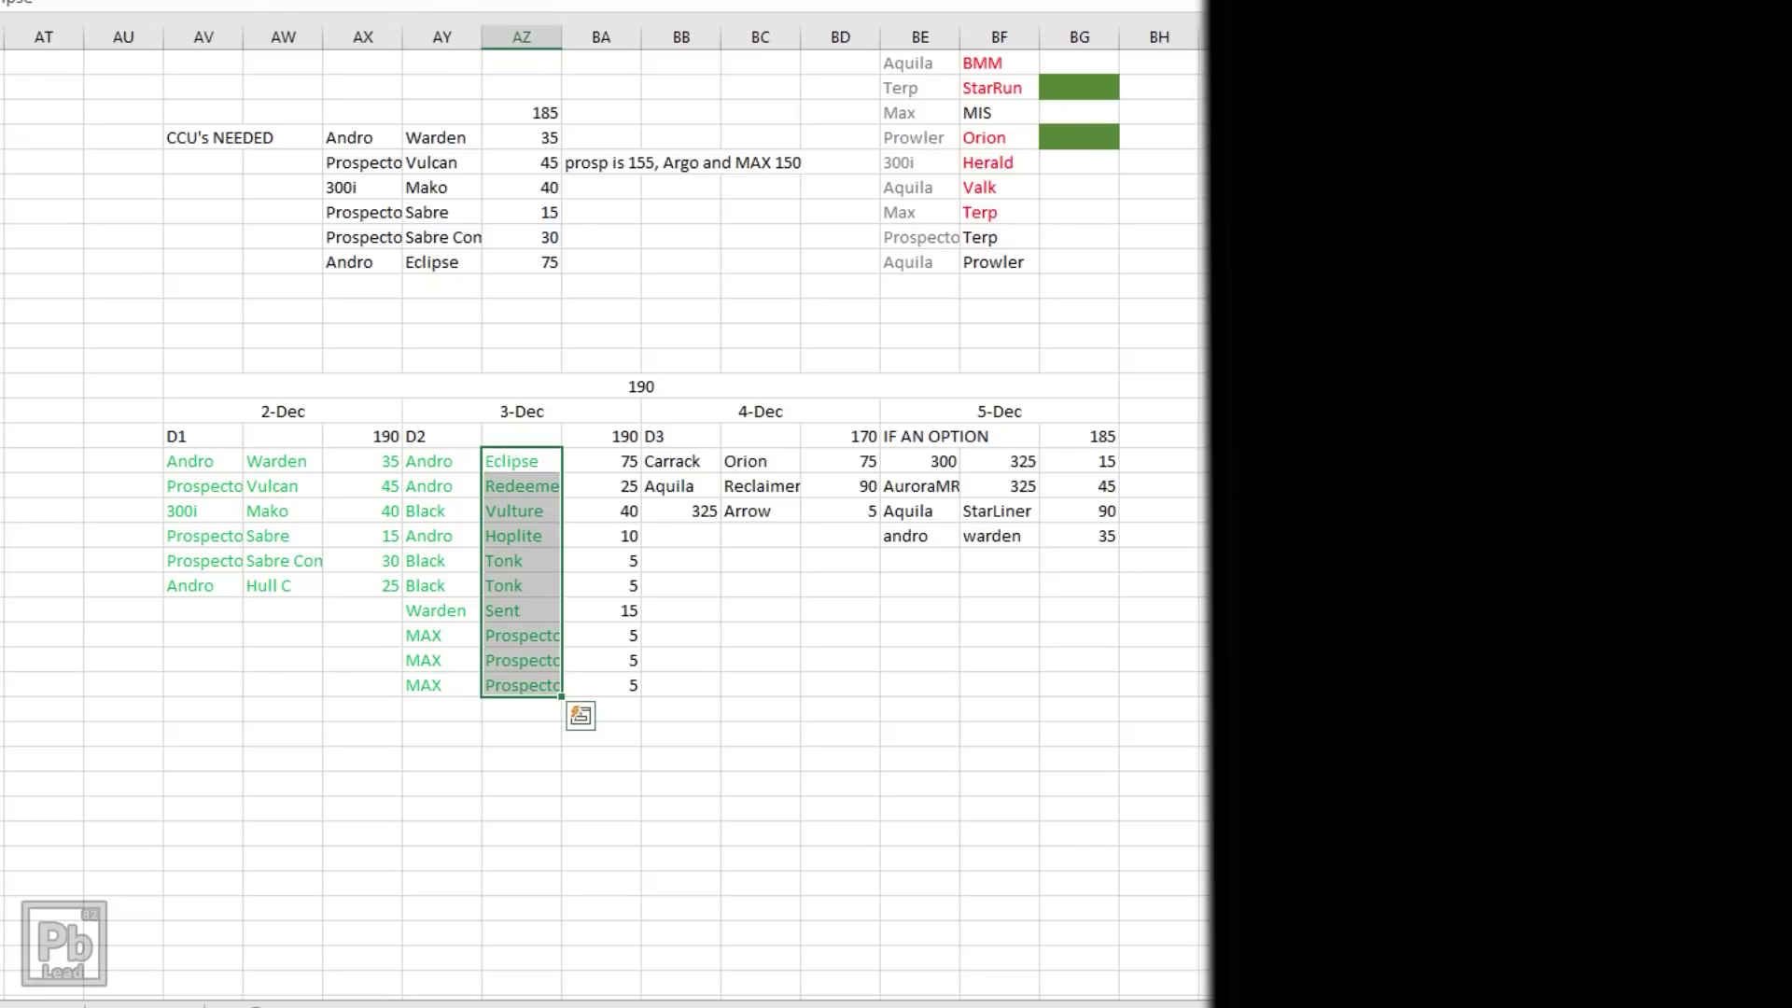
click(442, 709)
drag(441, 636, 521, 660)
key(shift+Down)
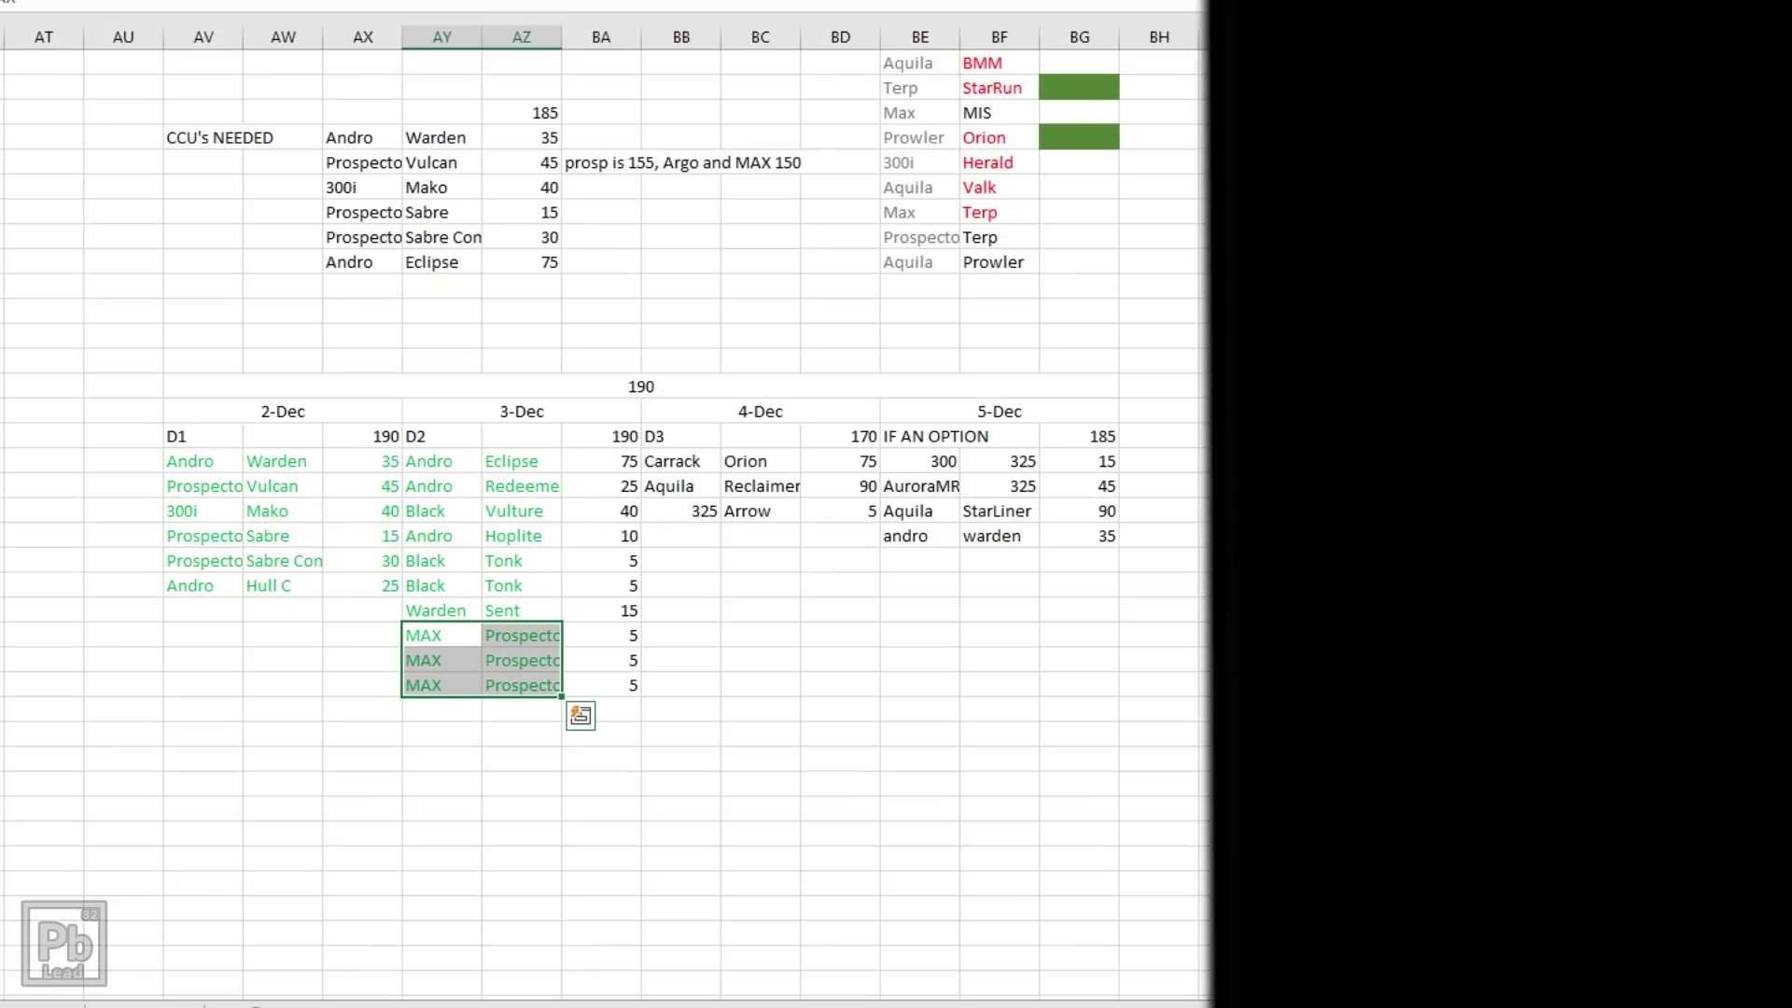
click(442, 635)
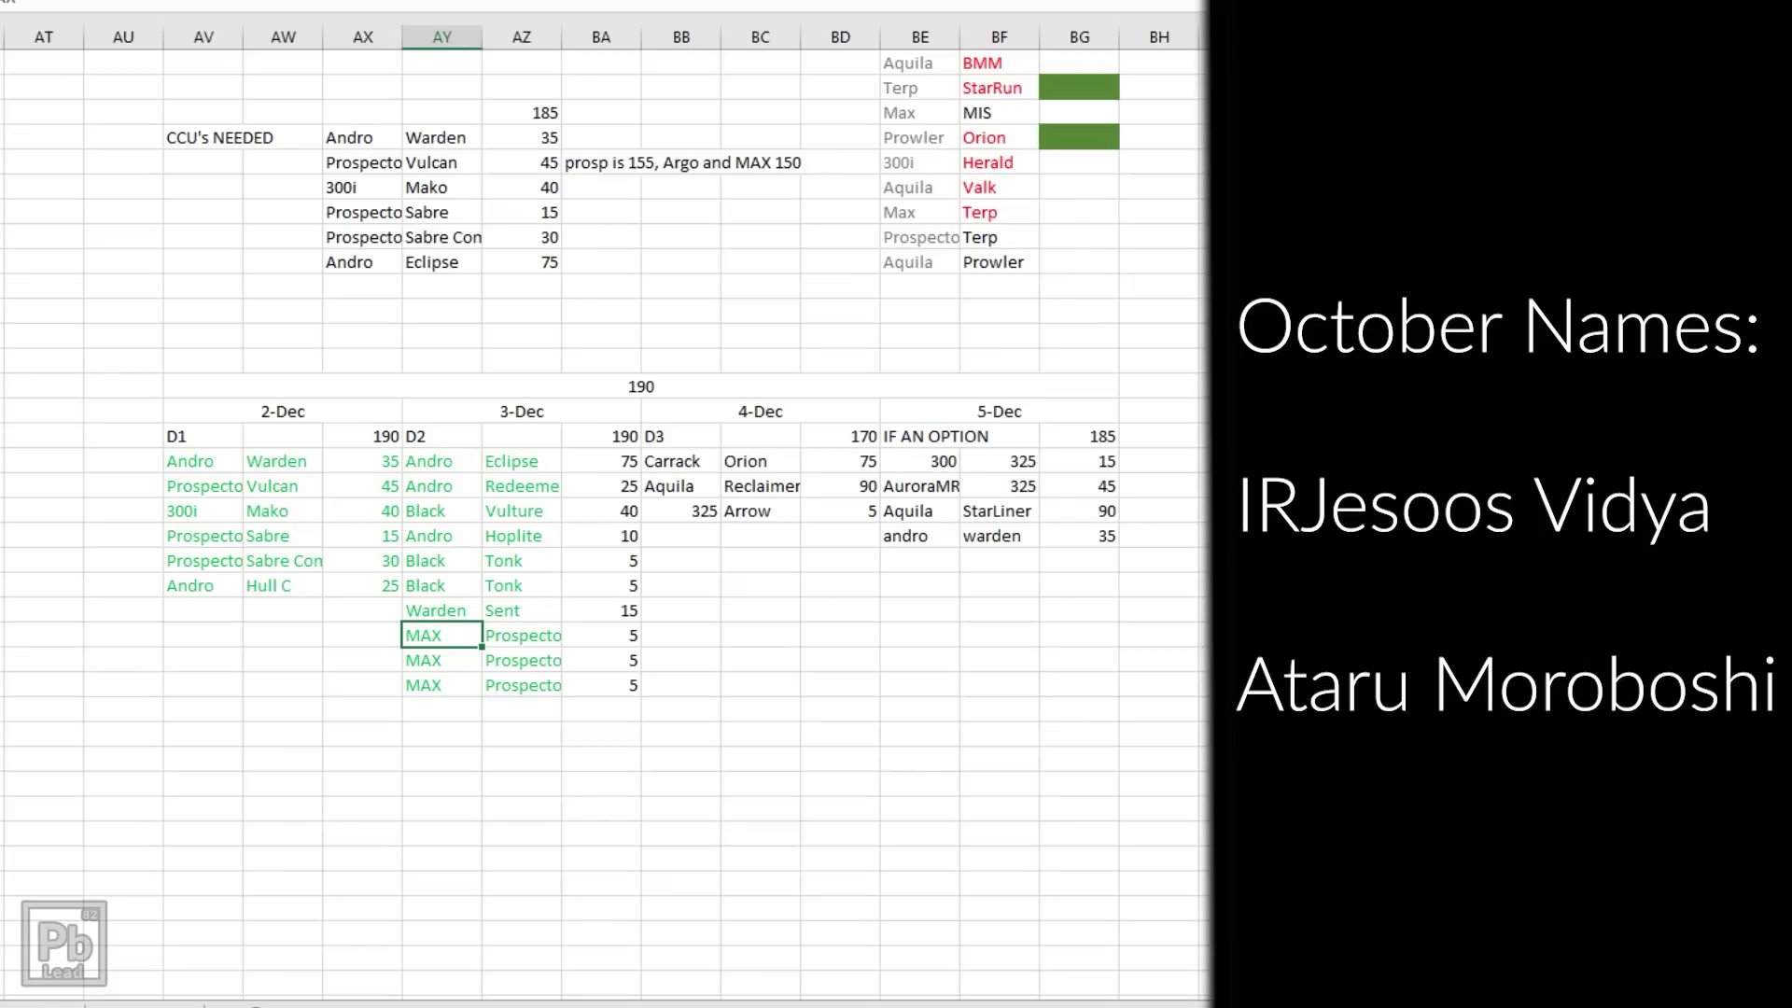
drag(601, 634, 601, 685)
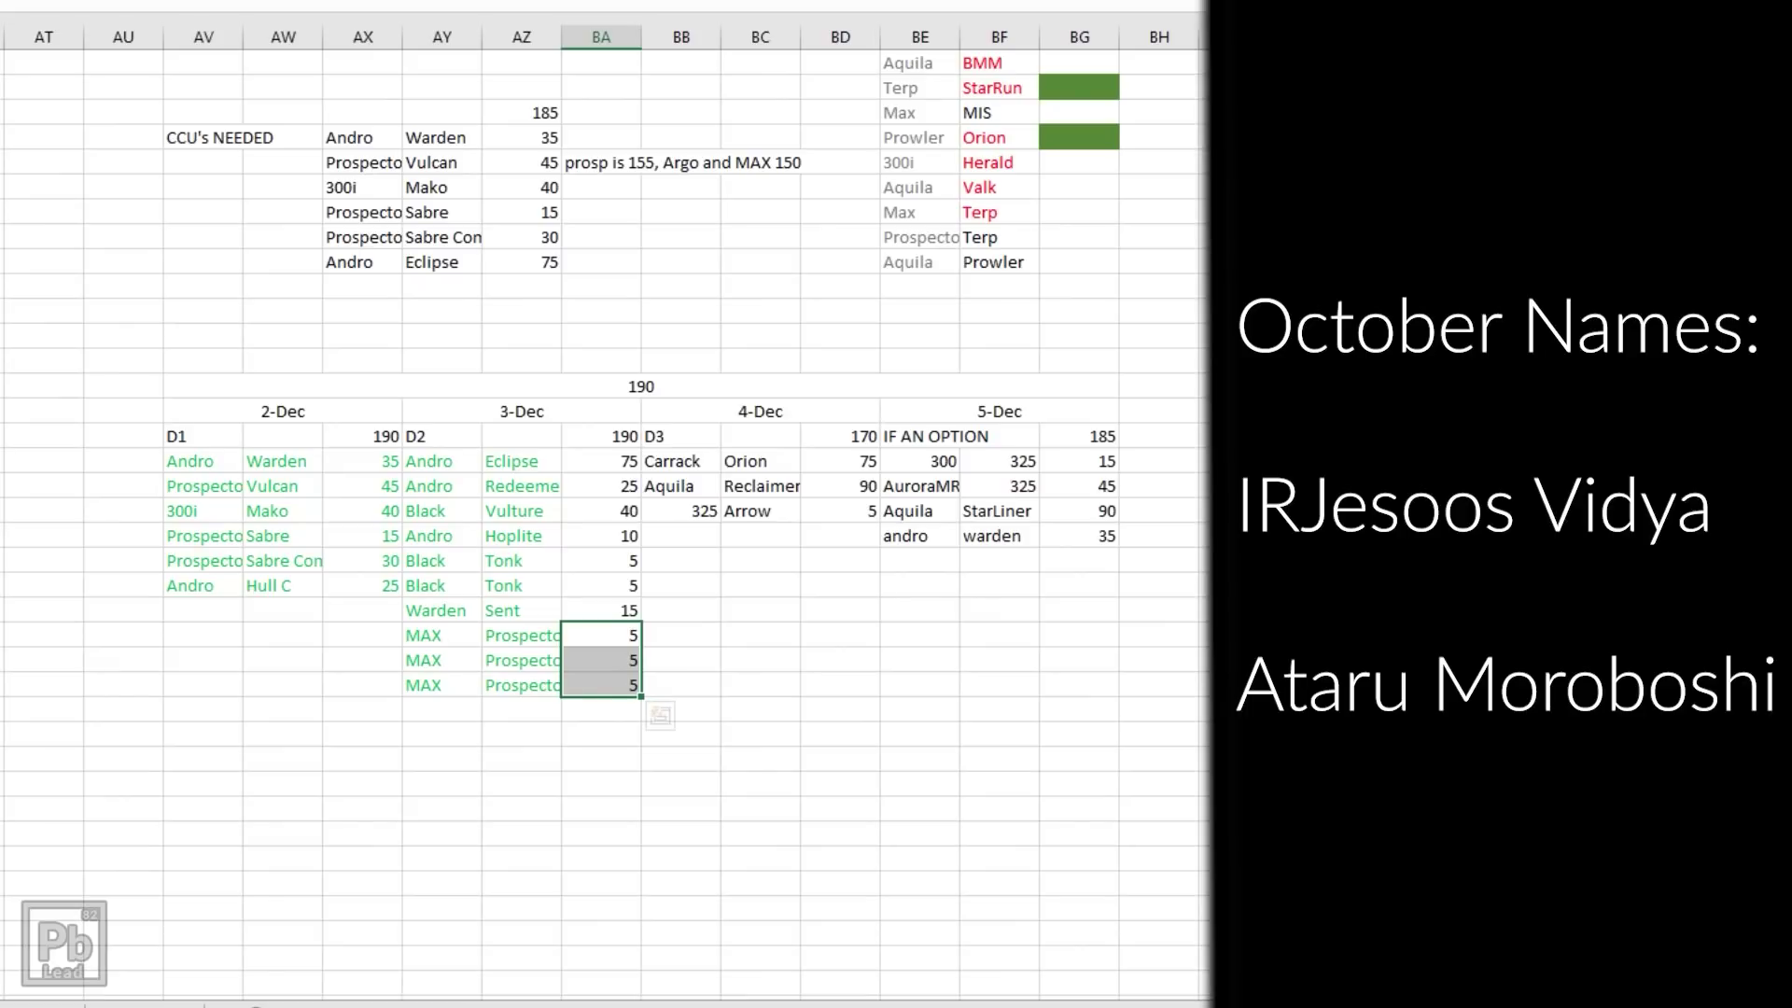
click(602, 435)
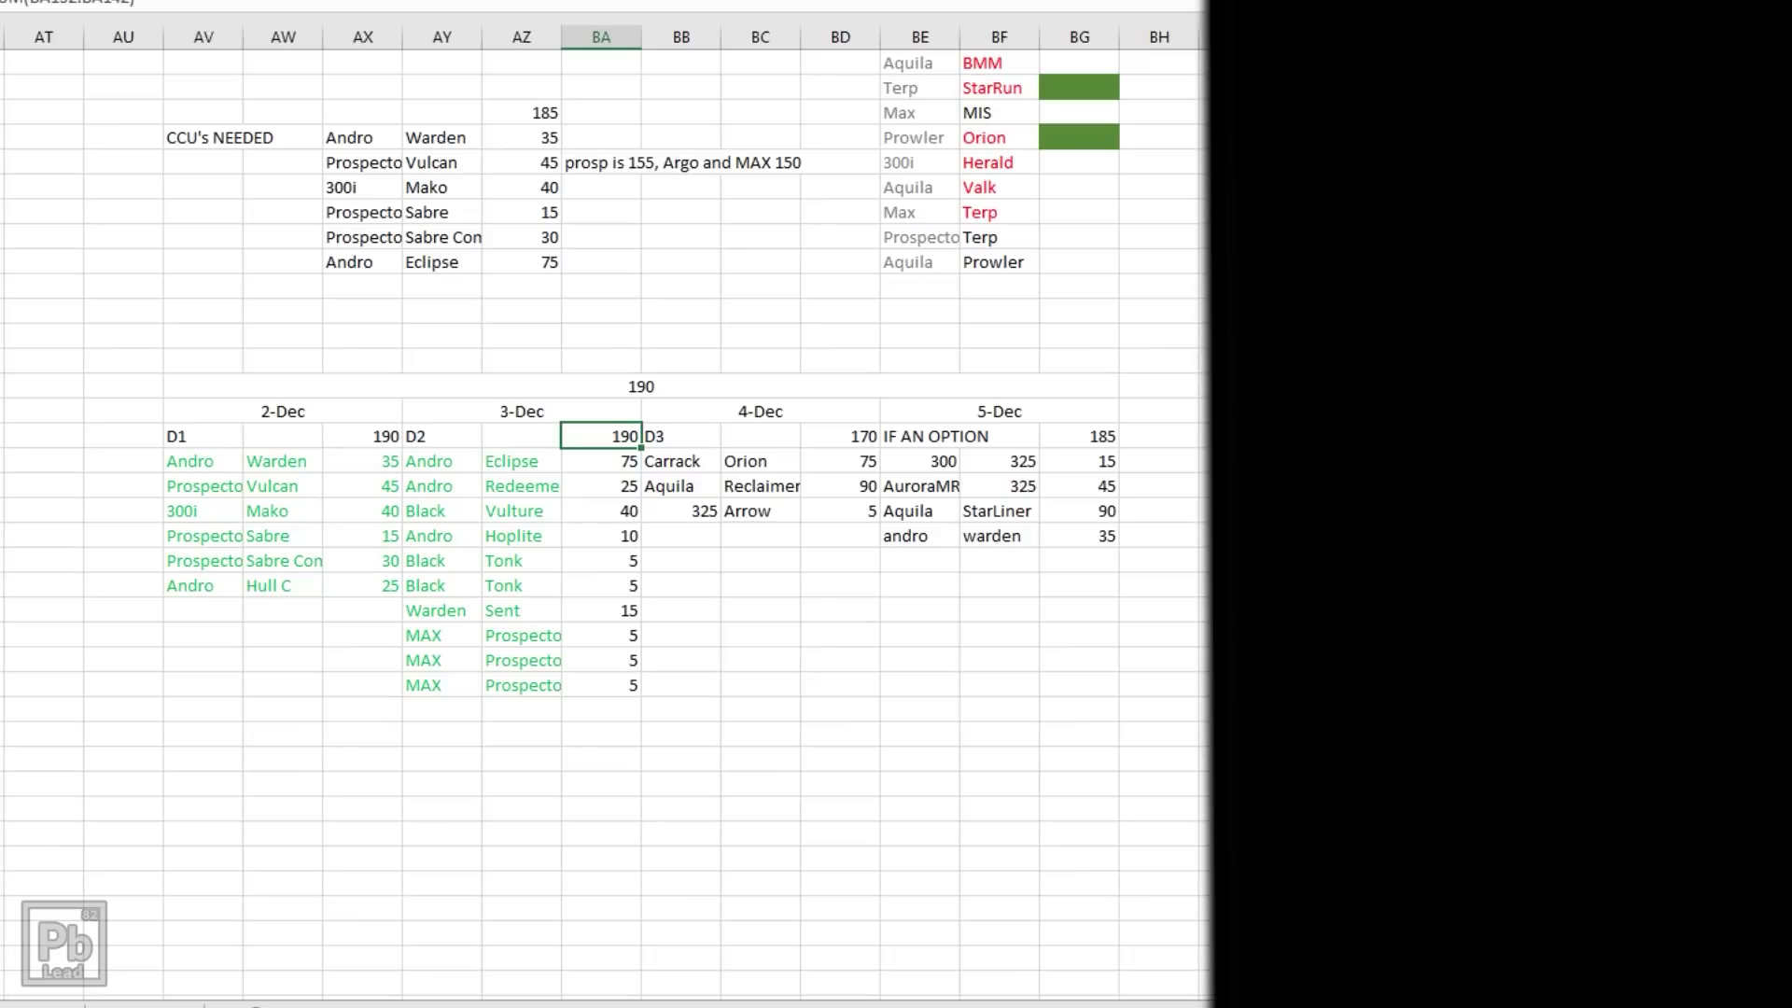
drag(601, 685, 601, 636)
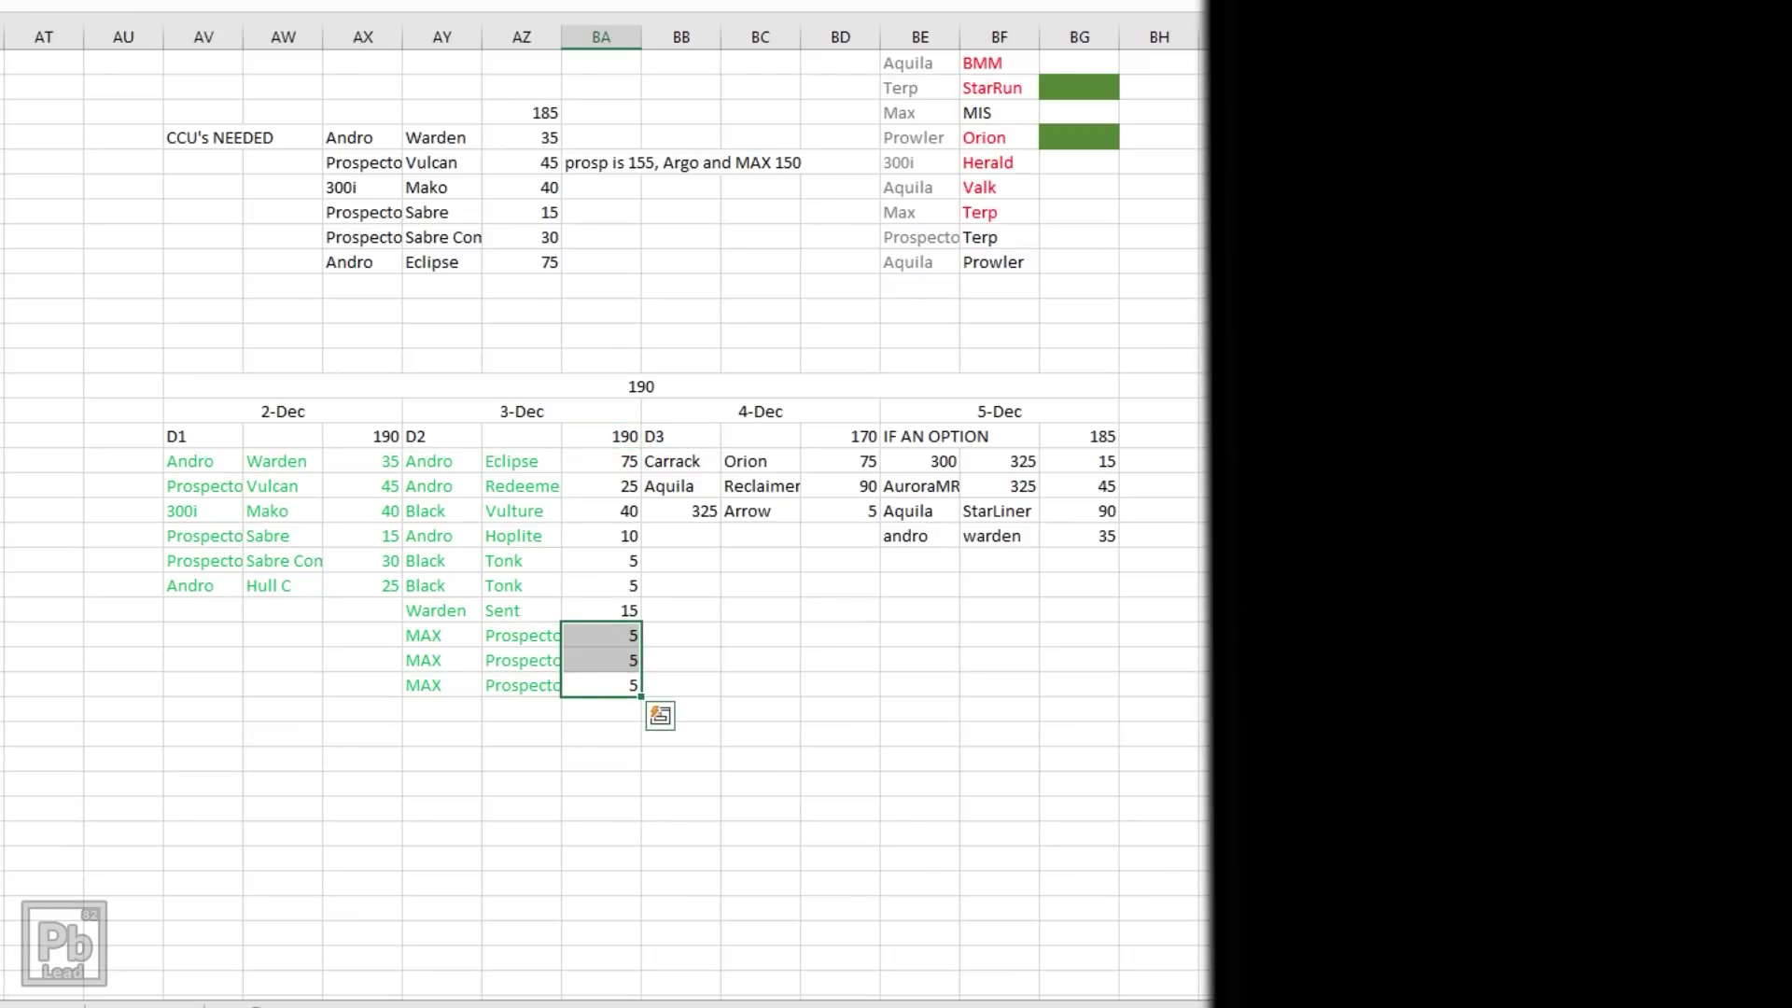
- Examine the 4-Dec list D3, comparing the Carrack to Orion upgrade and its price with the Reclaimer entry and shared total
click(760, 410)
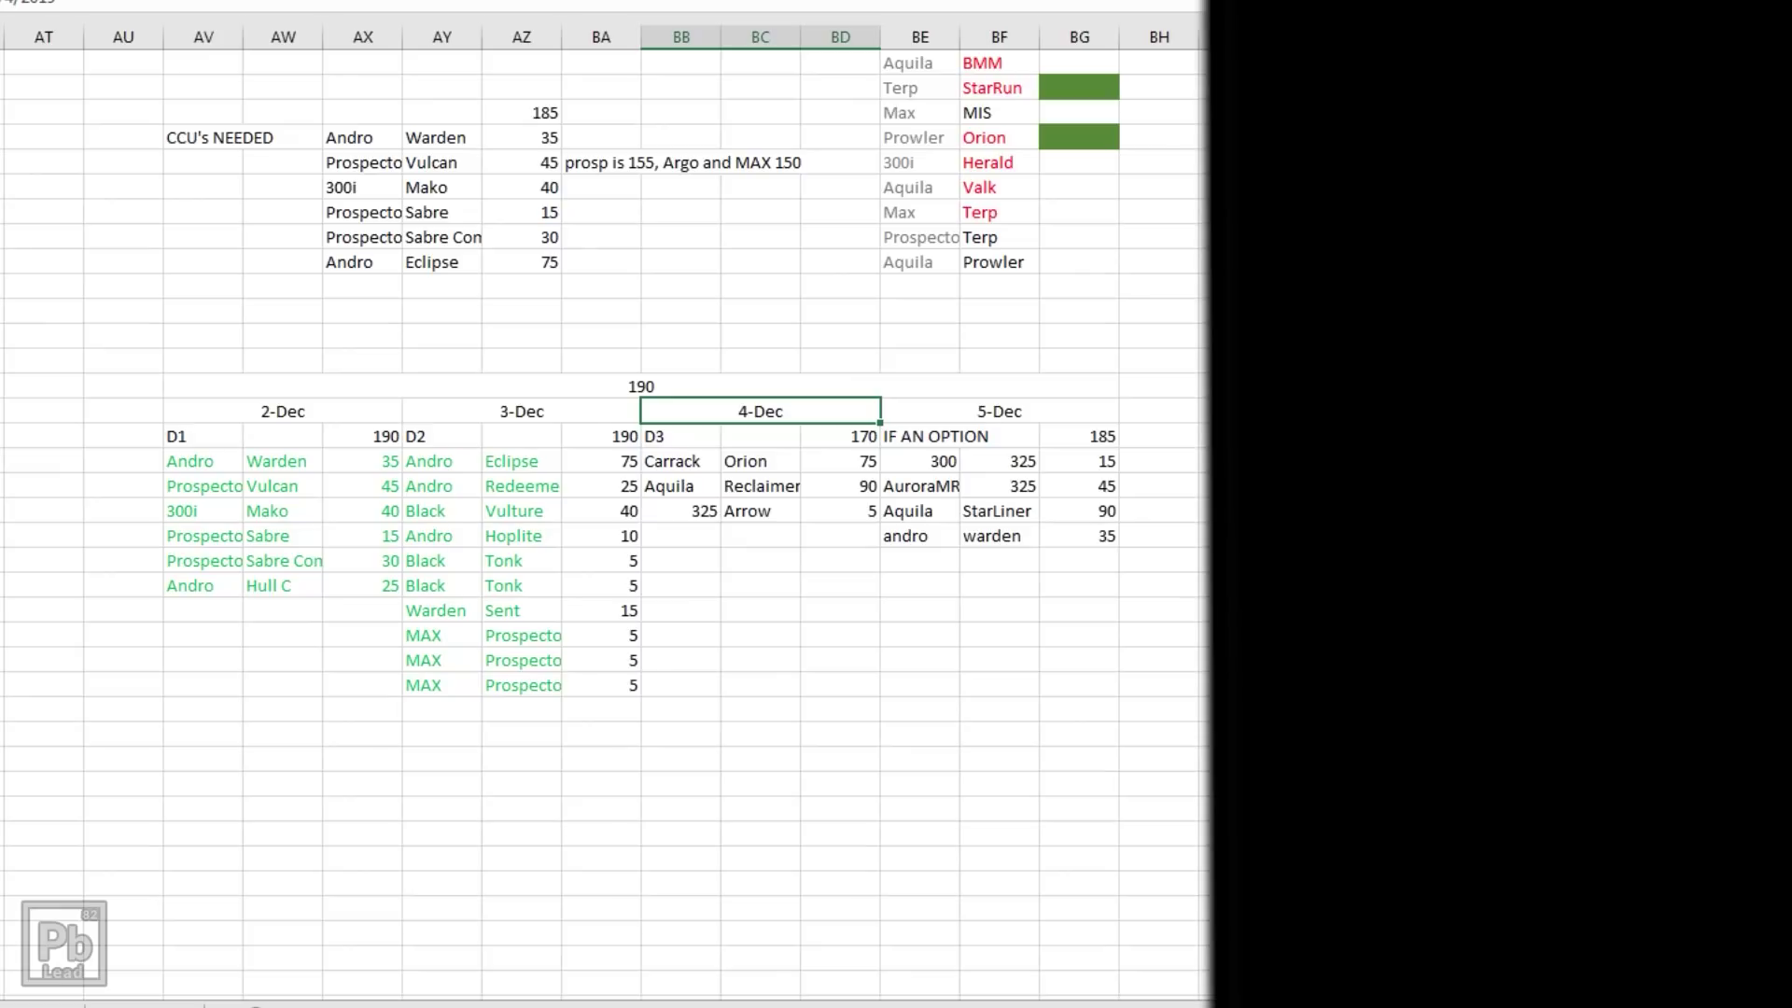
click(760, 461)
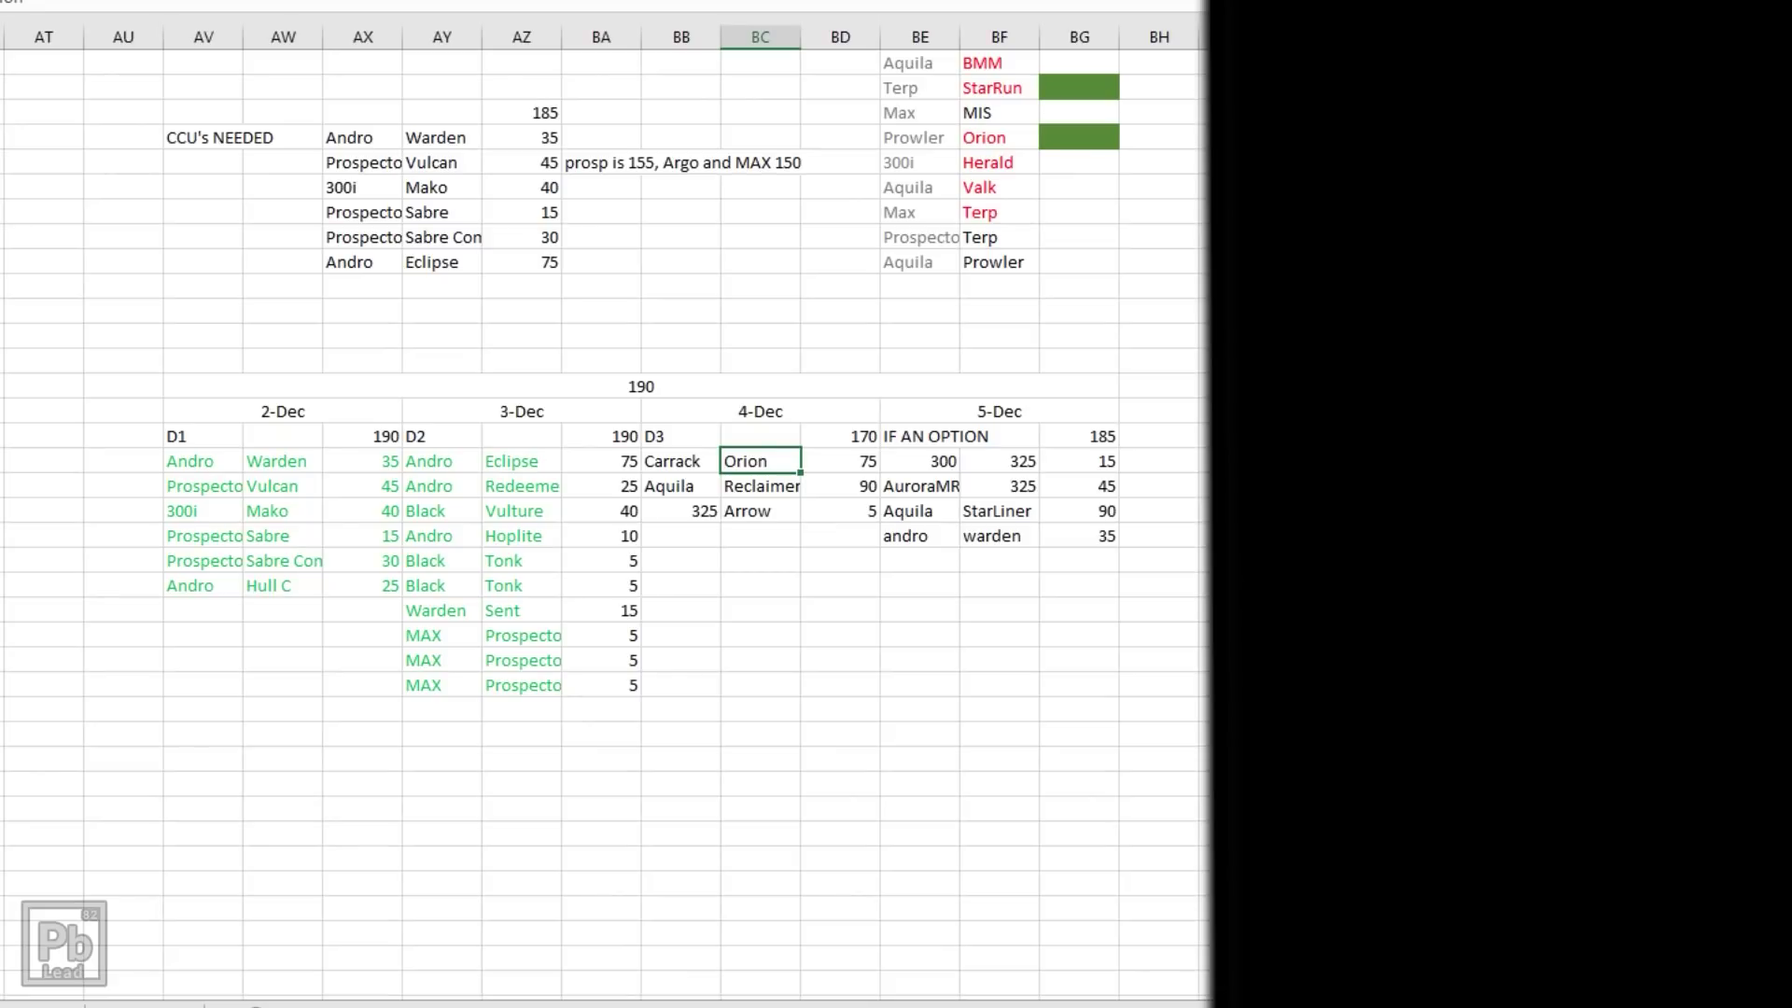
click(681, 461)
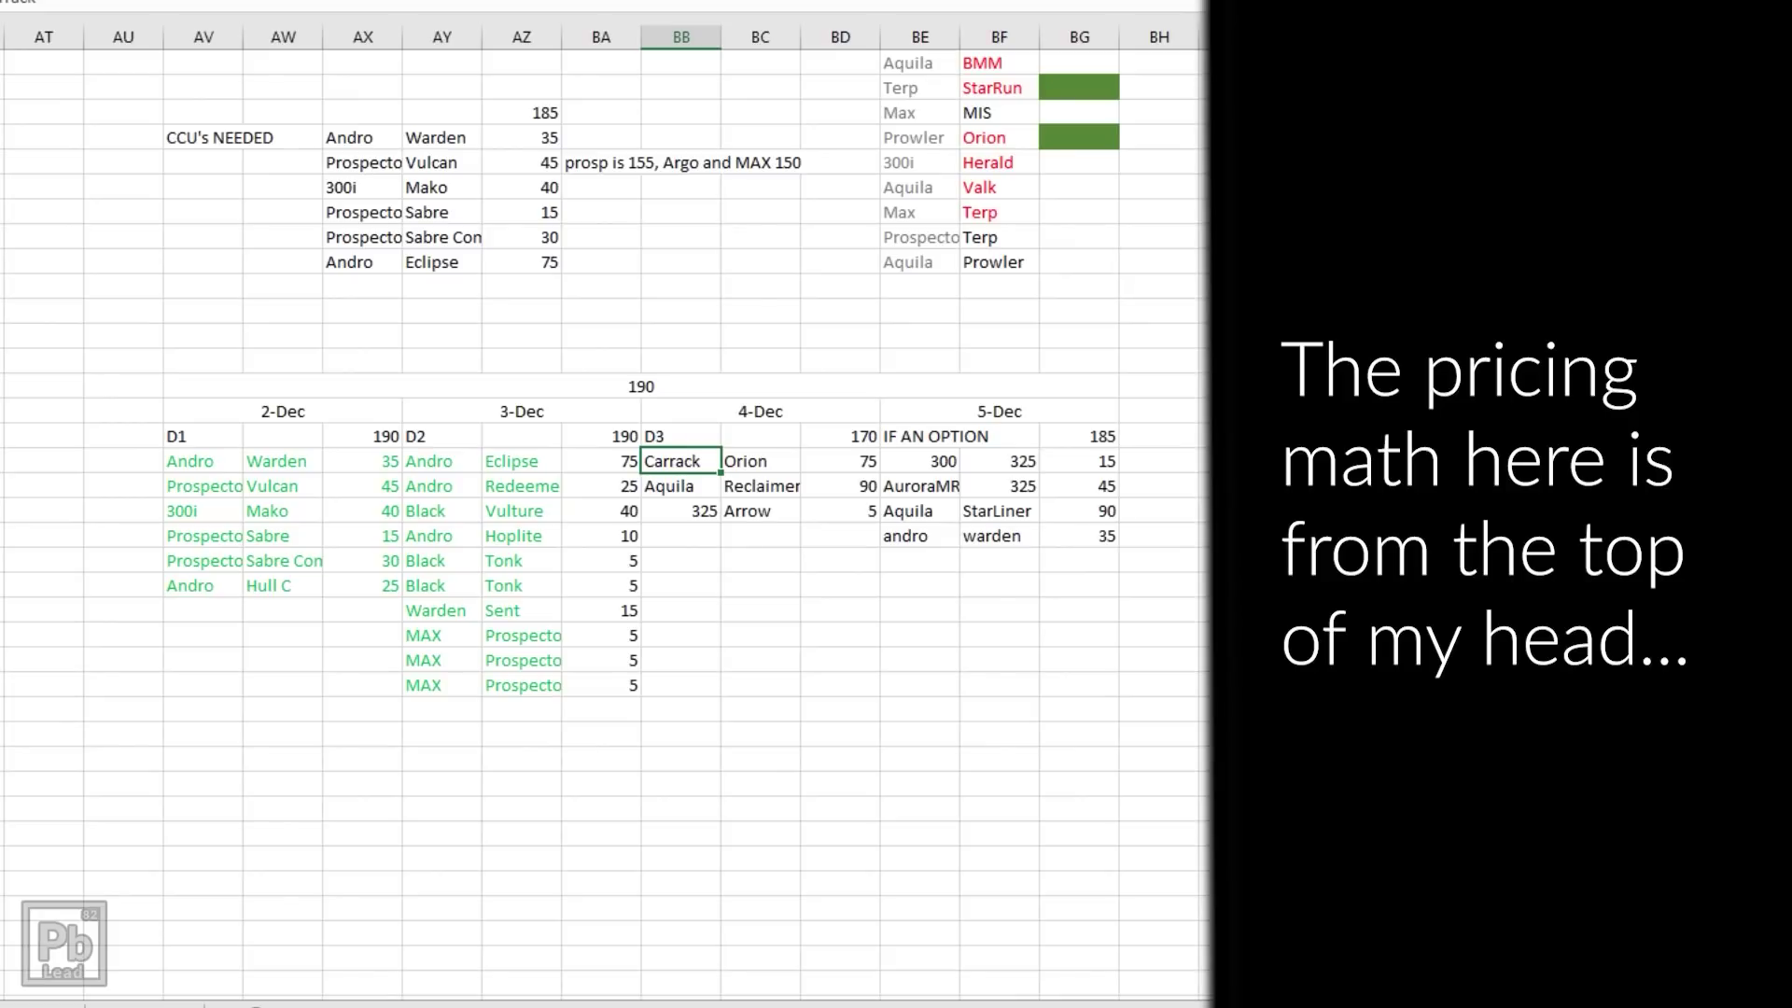
click(640, 385)
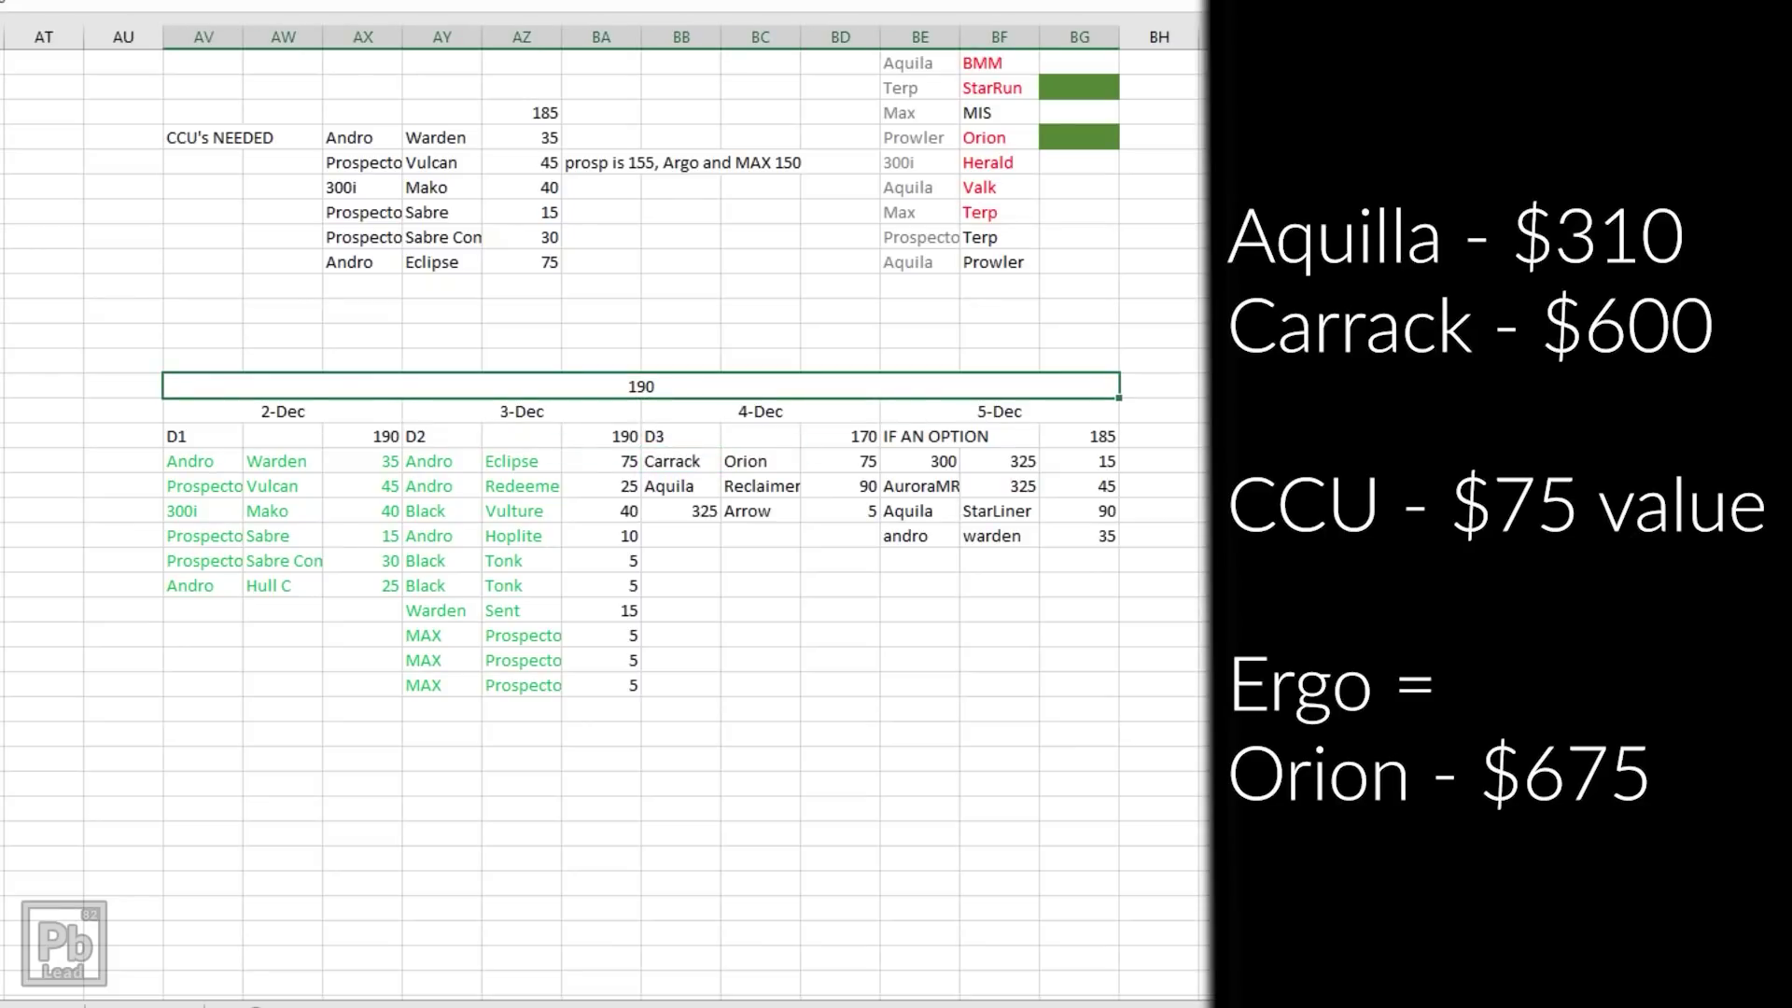
click(839, 461)
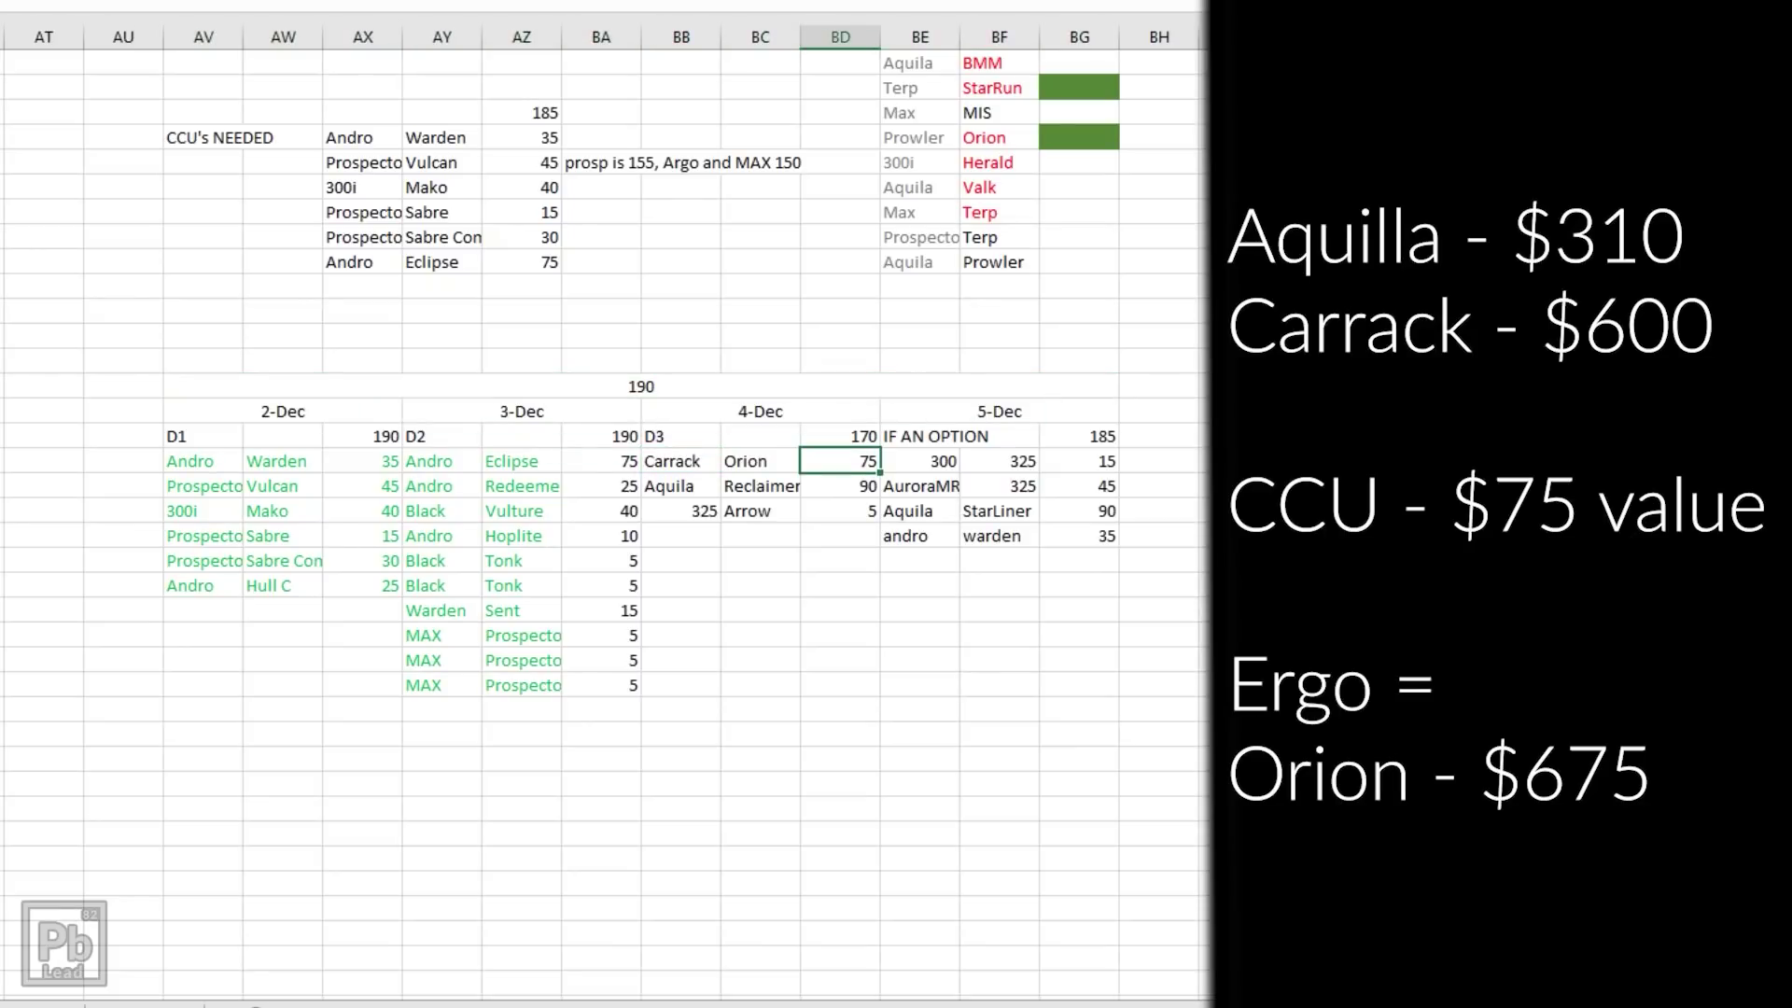
drag(760, 461, 759, 485)
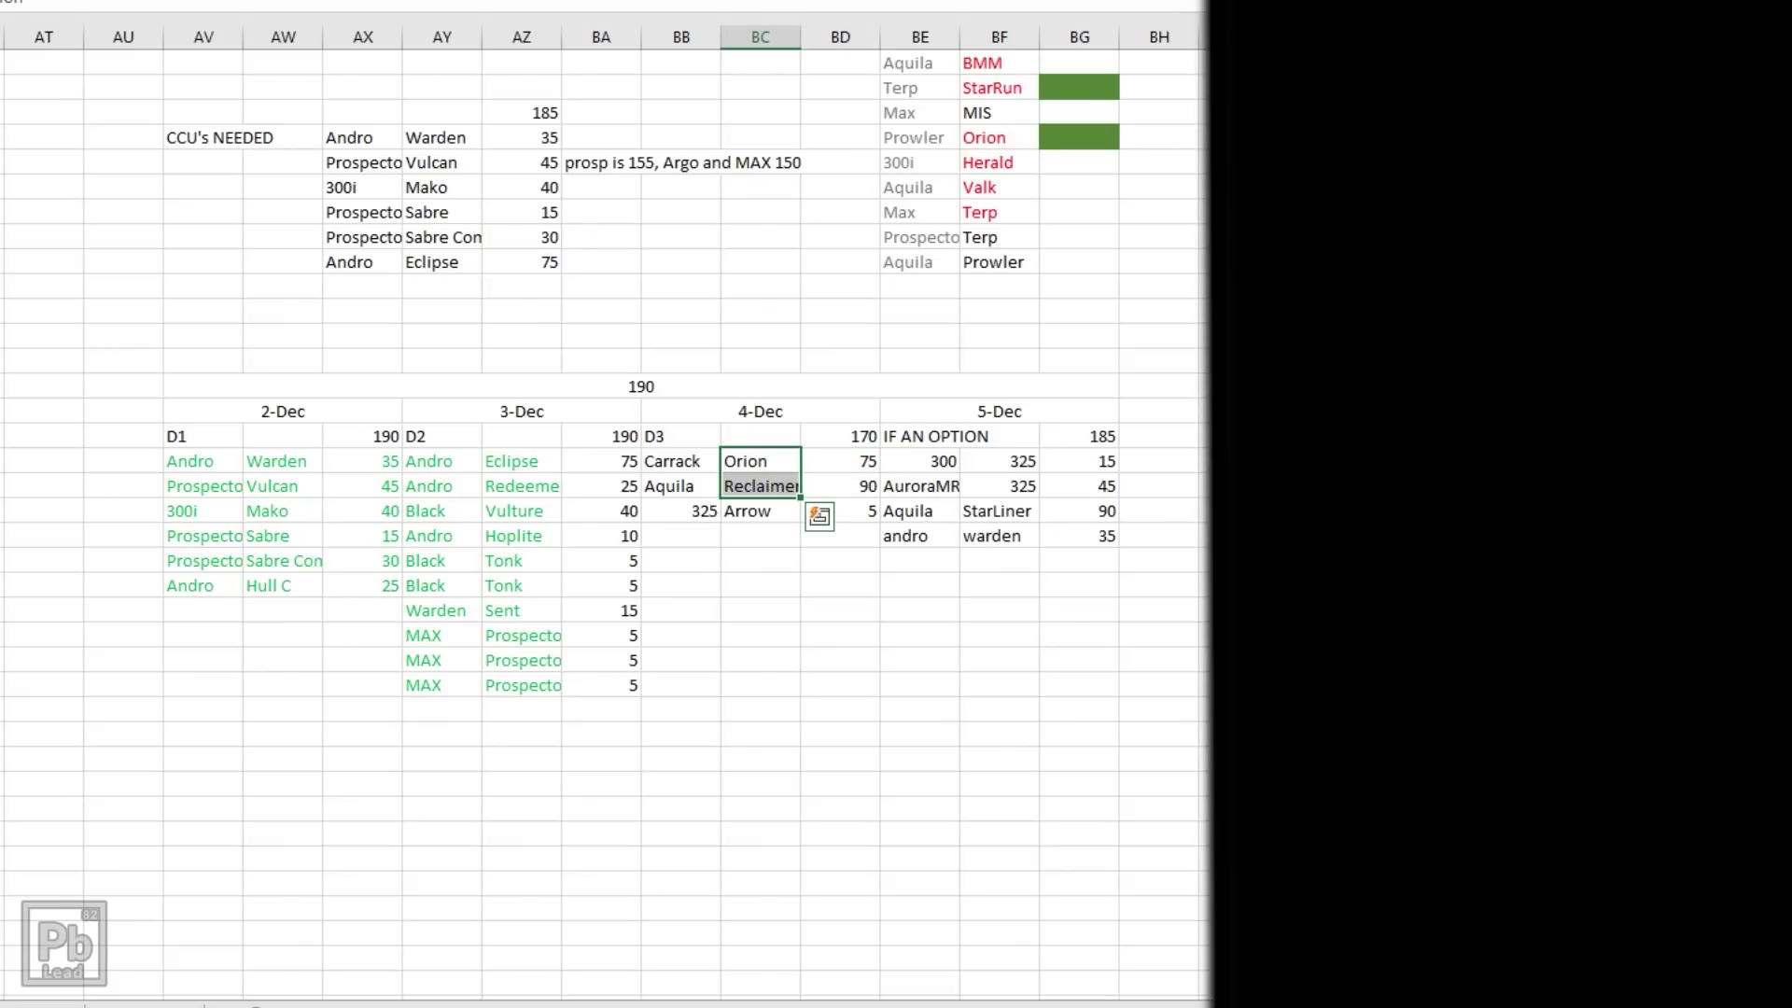
click(759, 461)
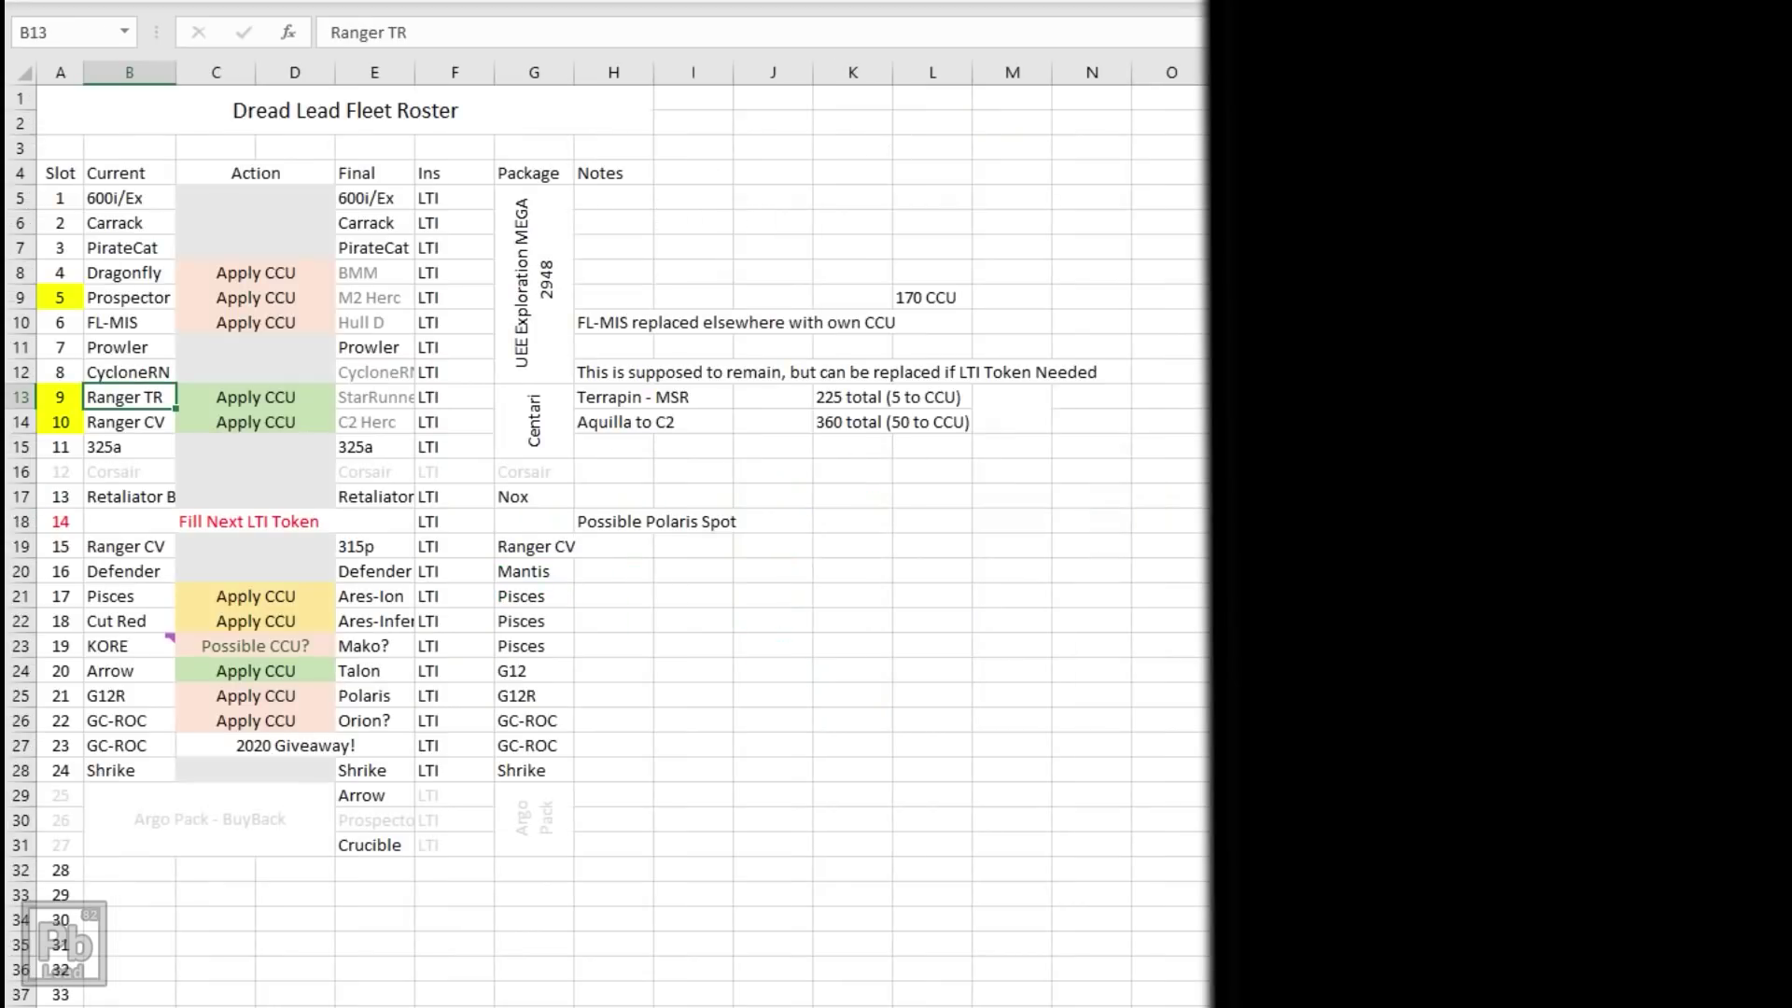
- Review the Final and Package columns of the Dread Lead Fleet Roster, including the UEE Exploration MEGA 2948 package
click(1171, 720)
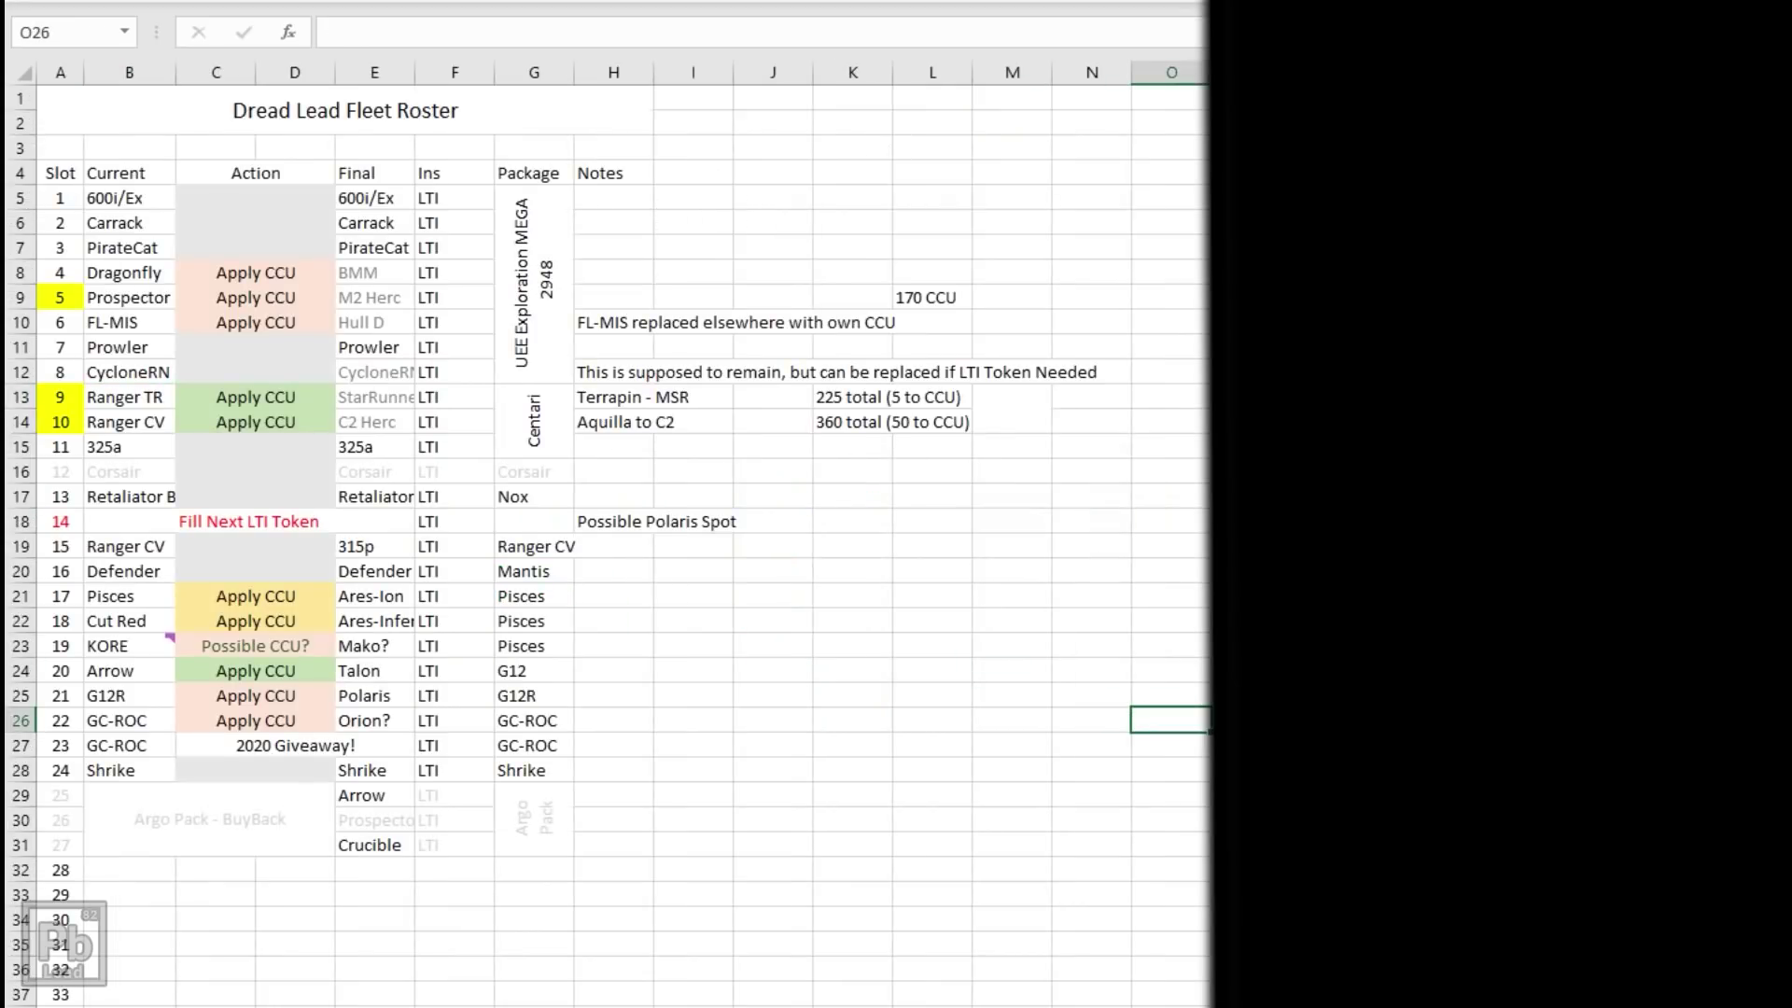
click(374, 72)
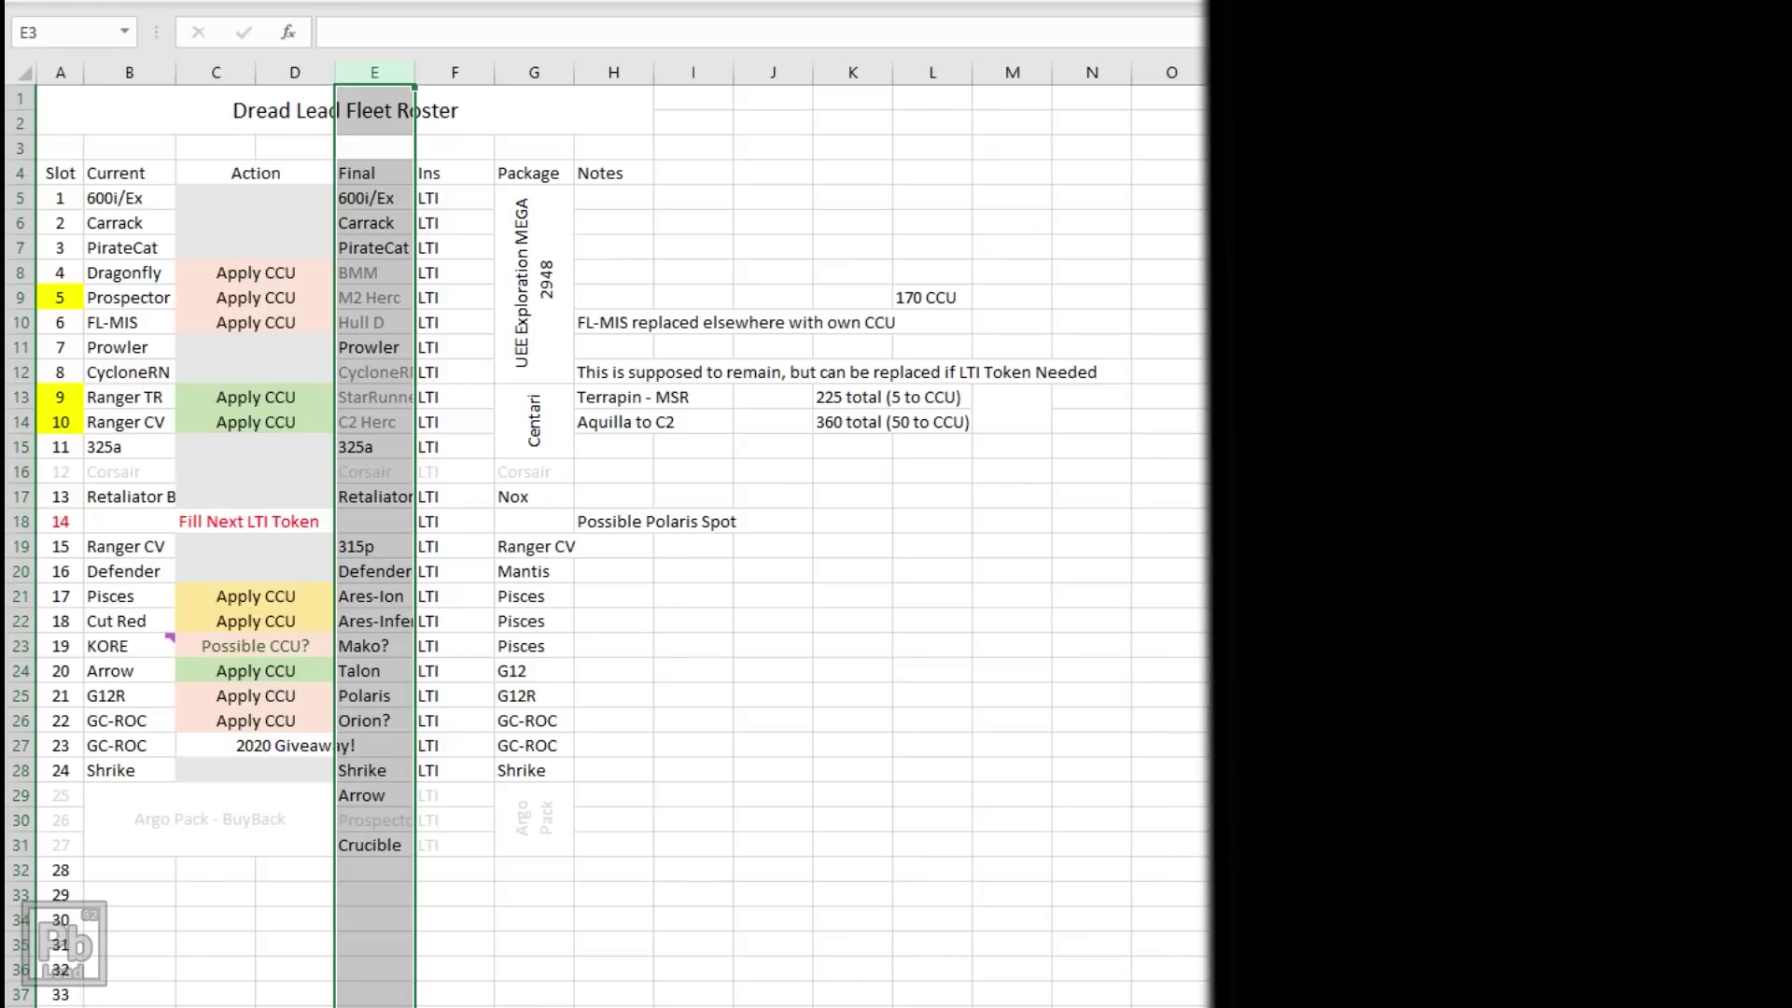
click(693, 173)
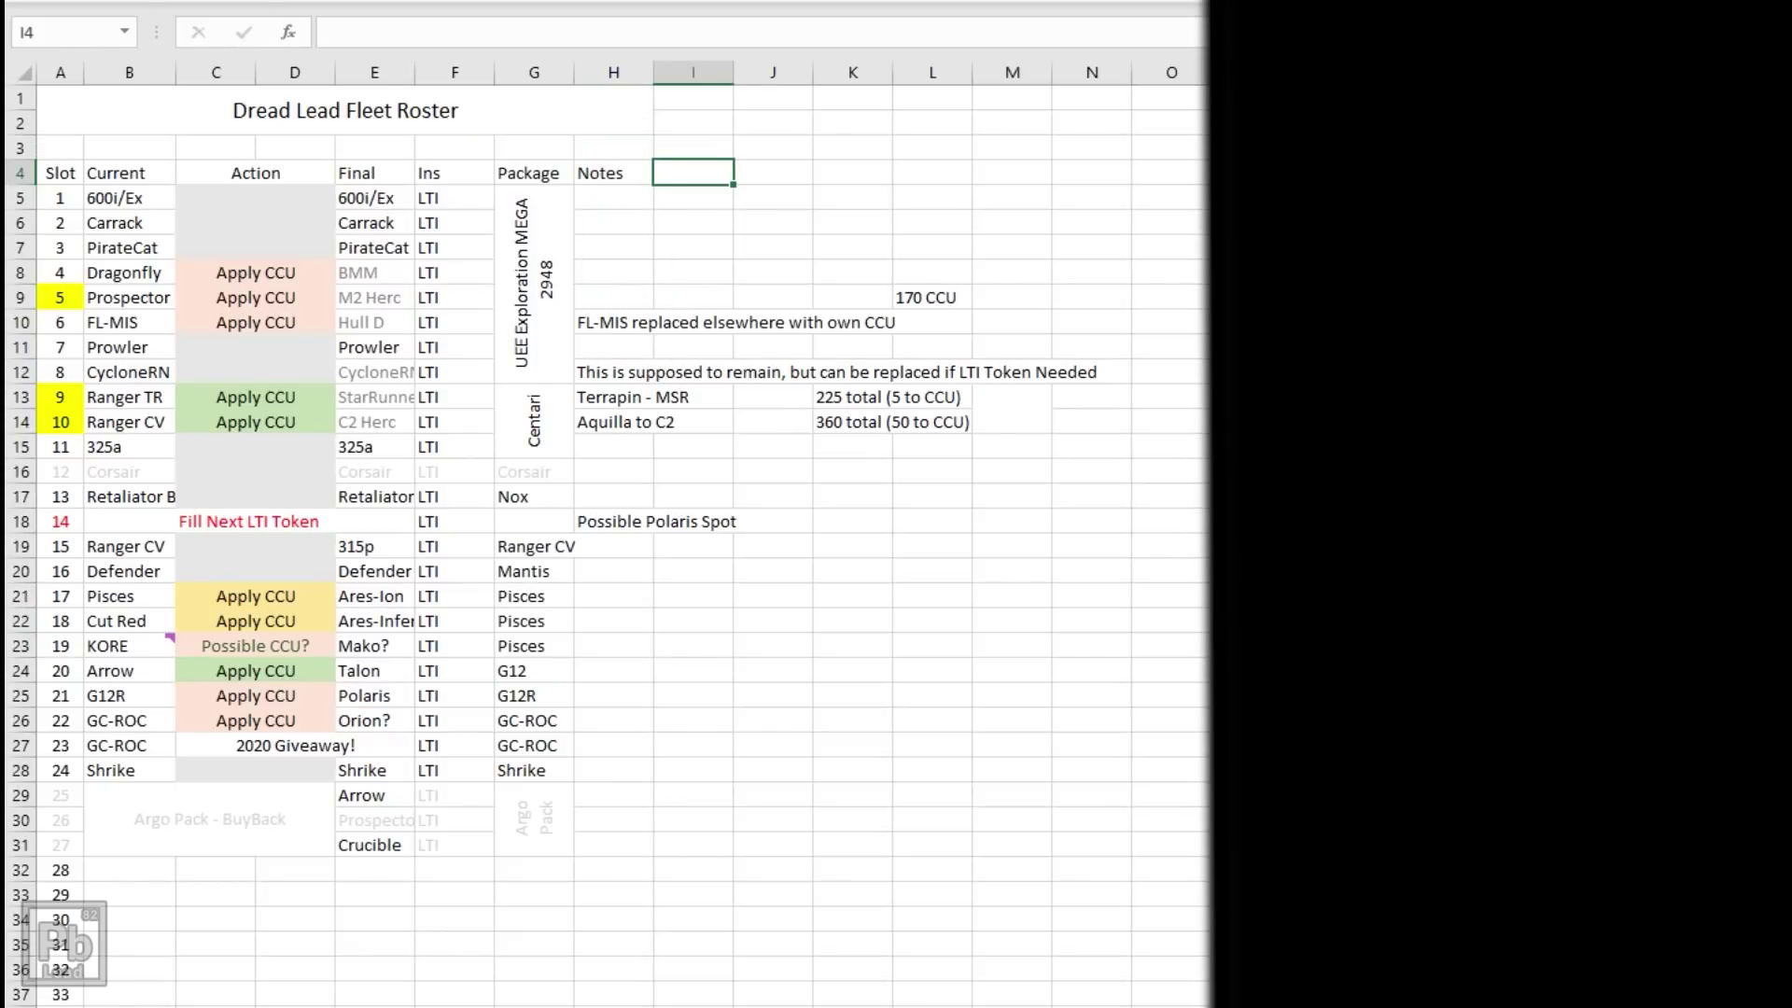
click(534, 284)
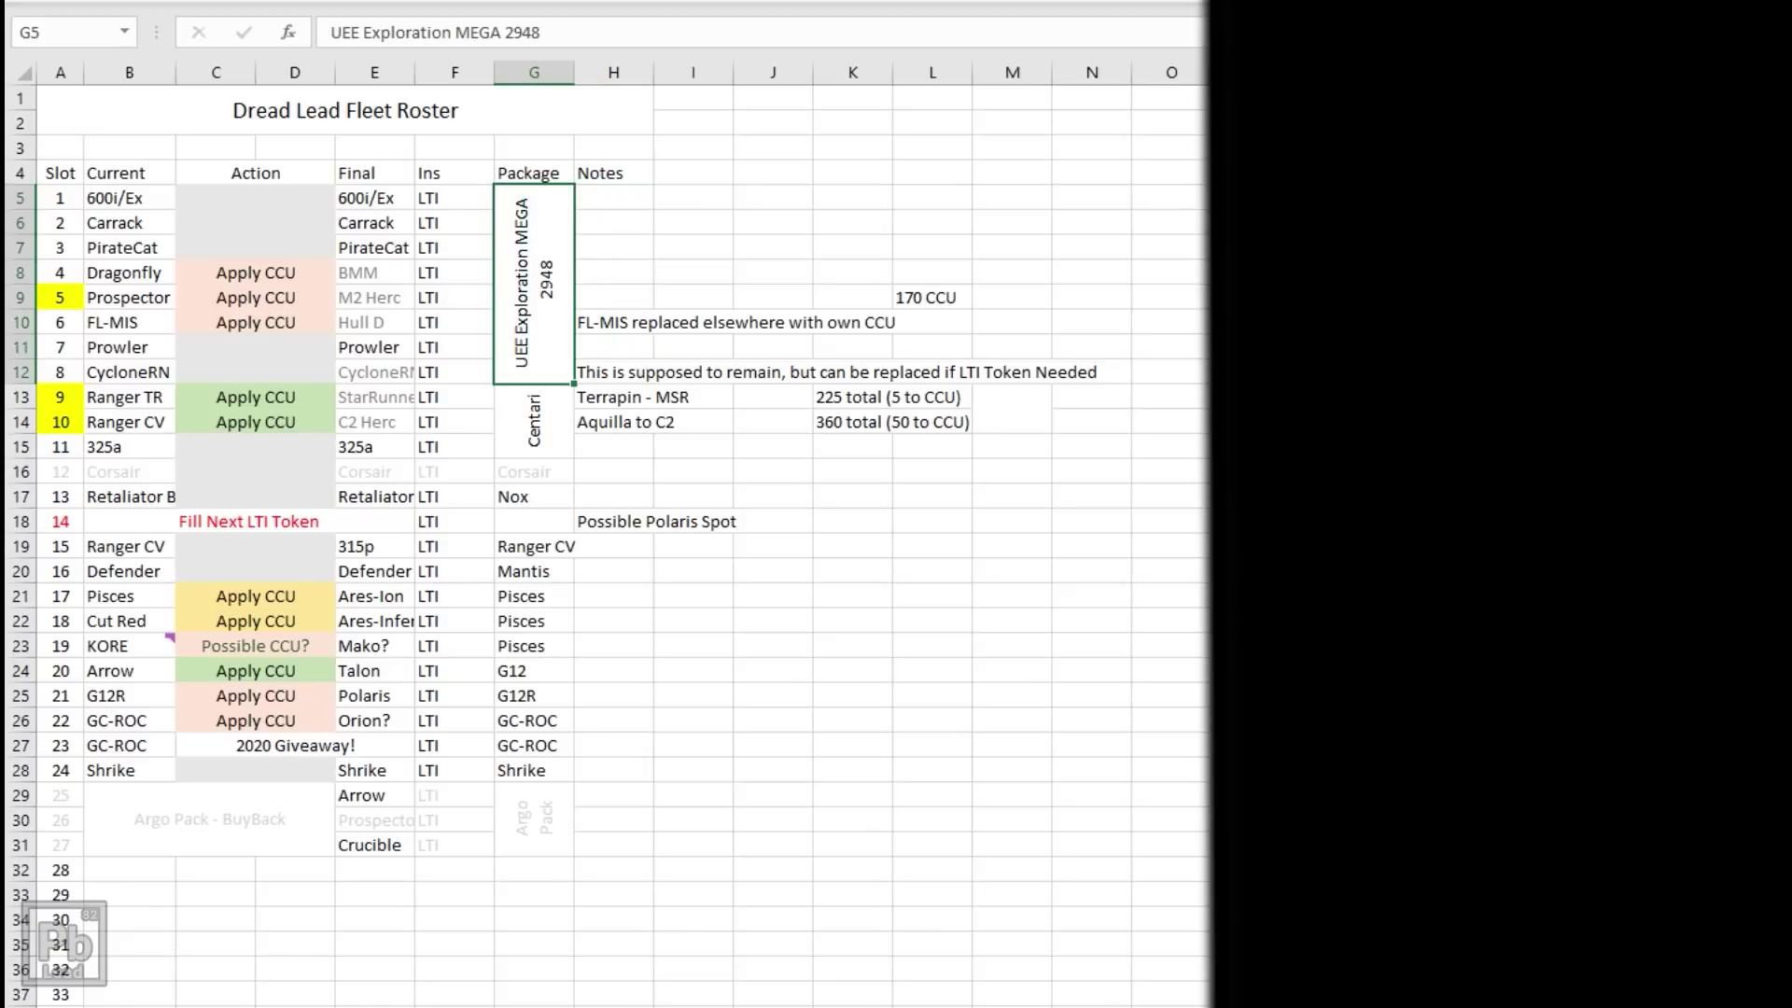
click(534, 72)
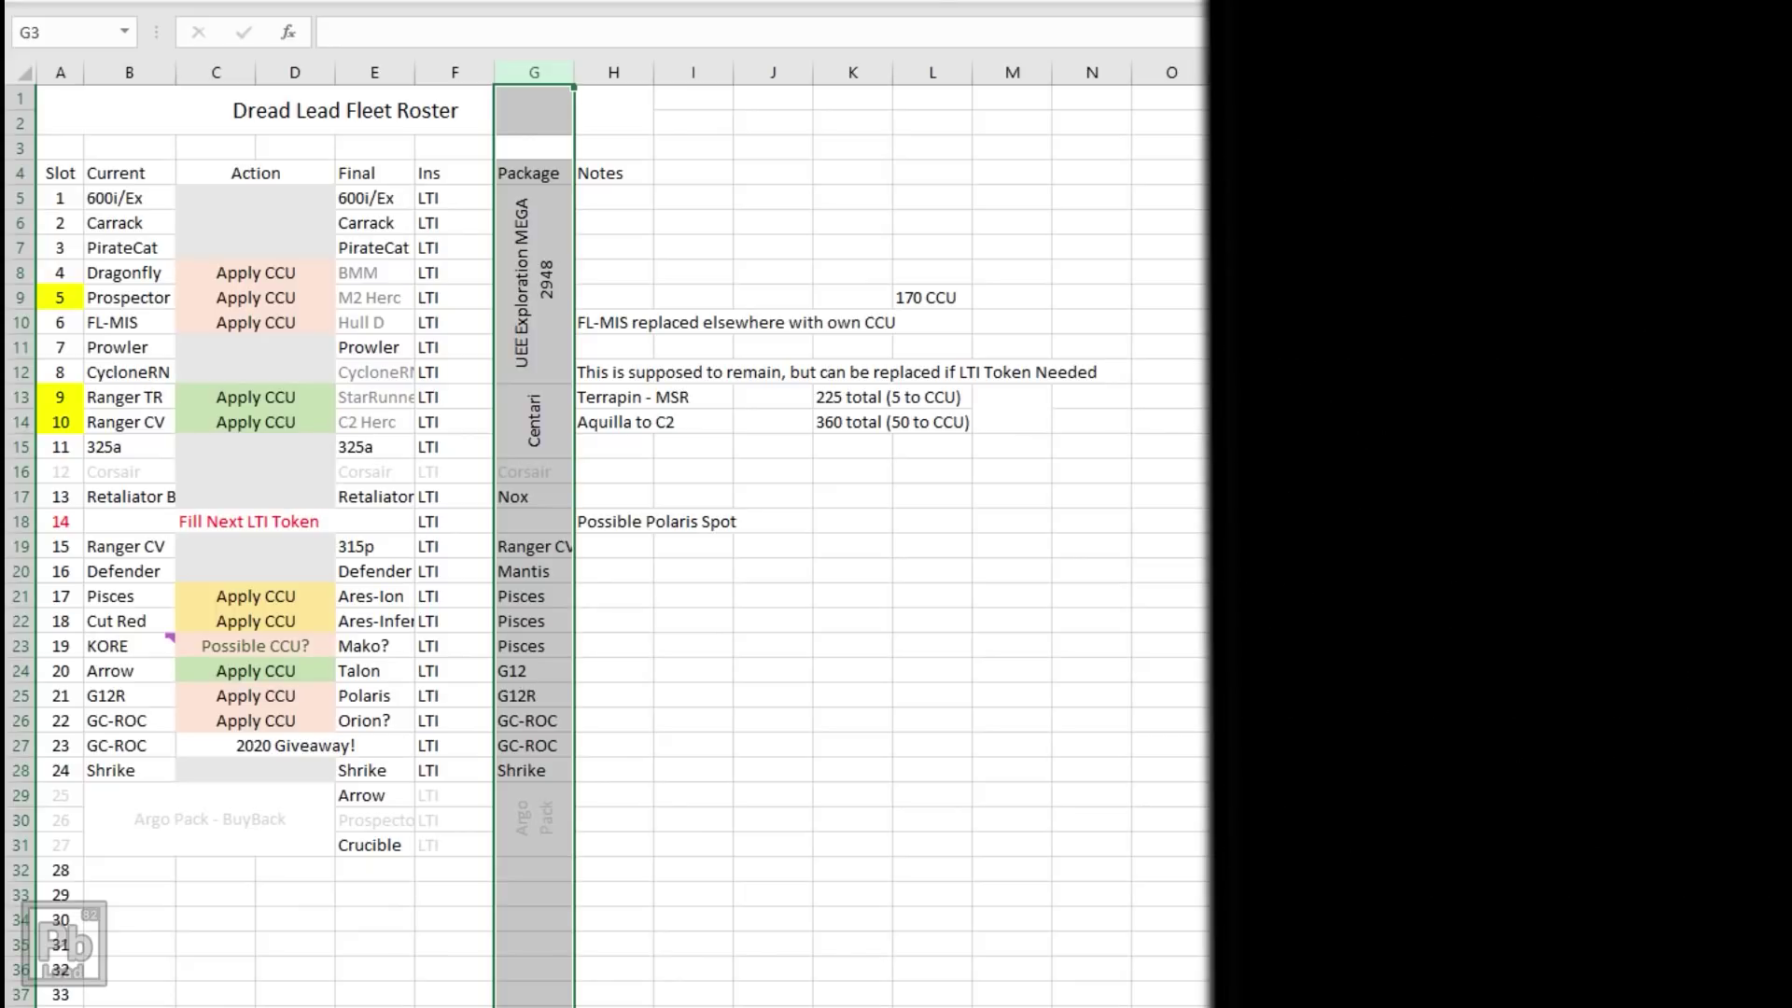
- Examine slots 1 to 8 of the UEE Exploration MEGA 2948 package, including the Dragonfly's planned action and the final ships through M2 Herc
click(534, 282)
drag(454, 198, 60, 371)
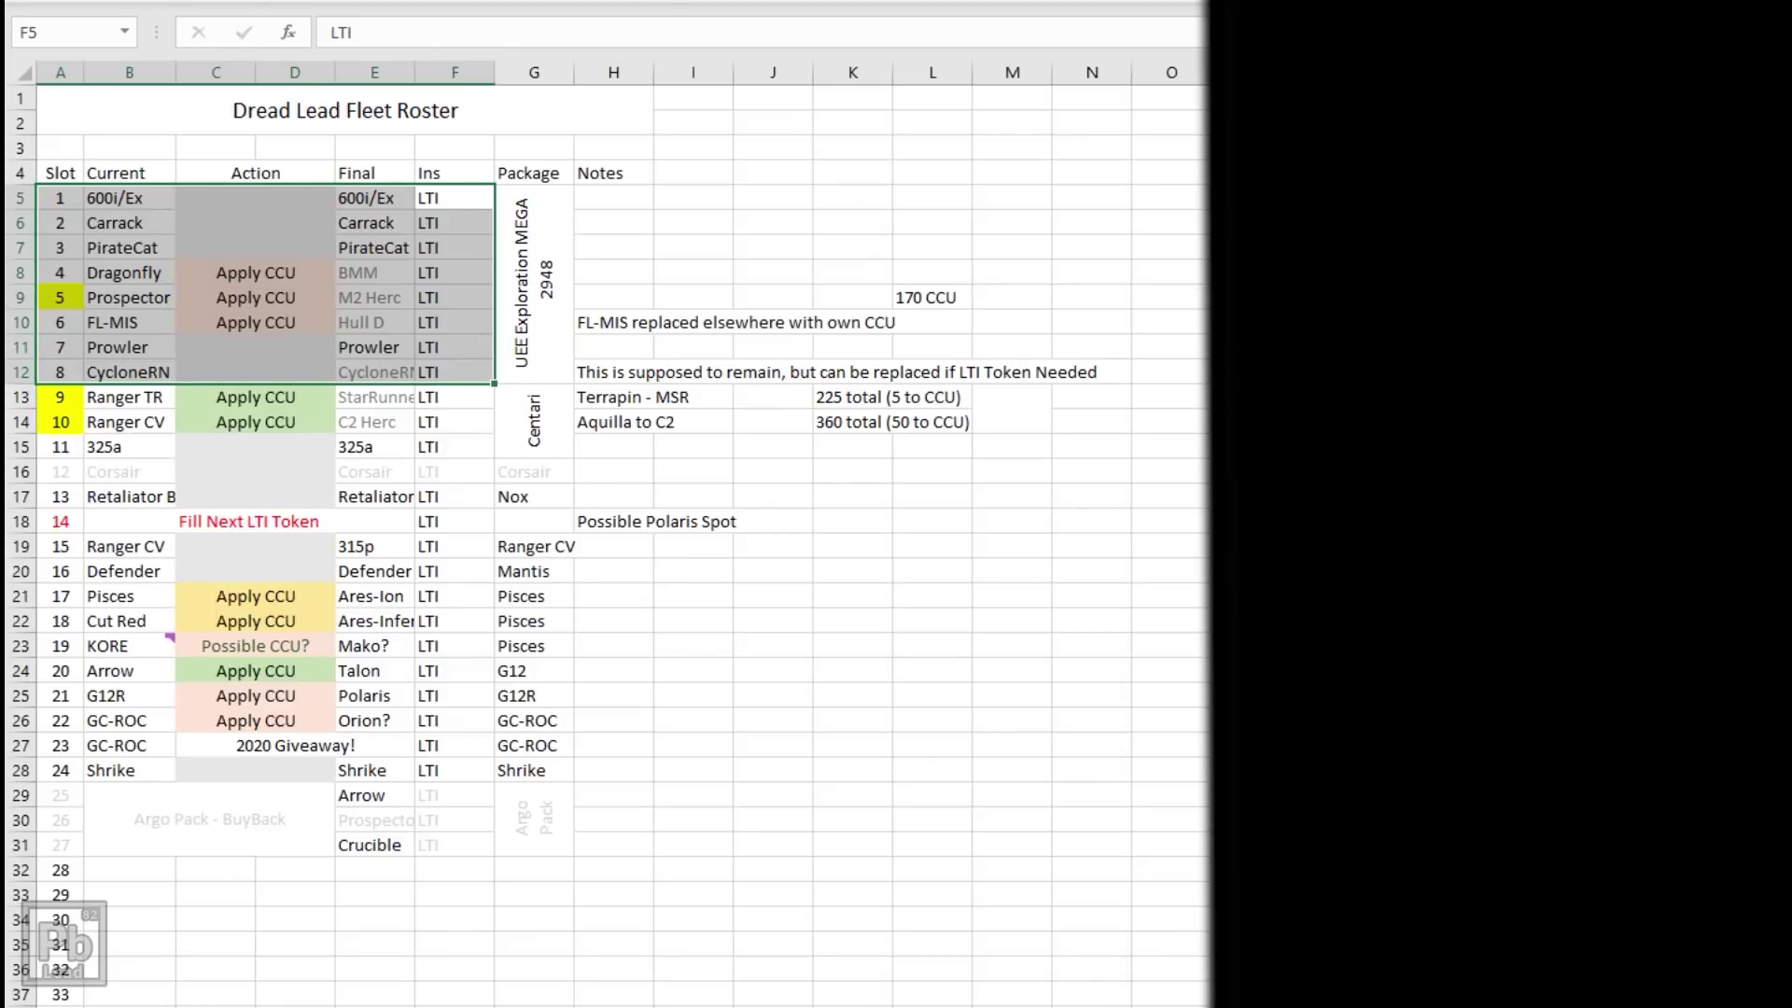
click(374, 198)
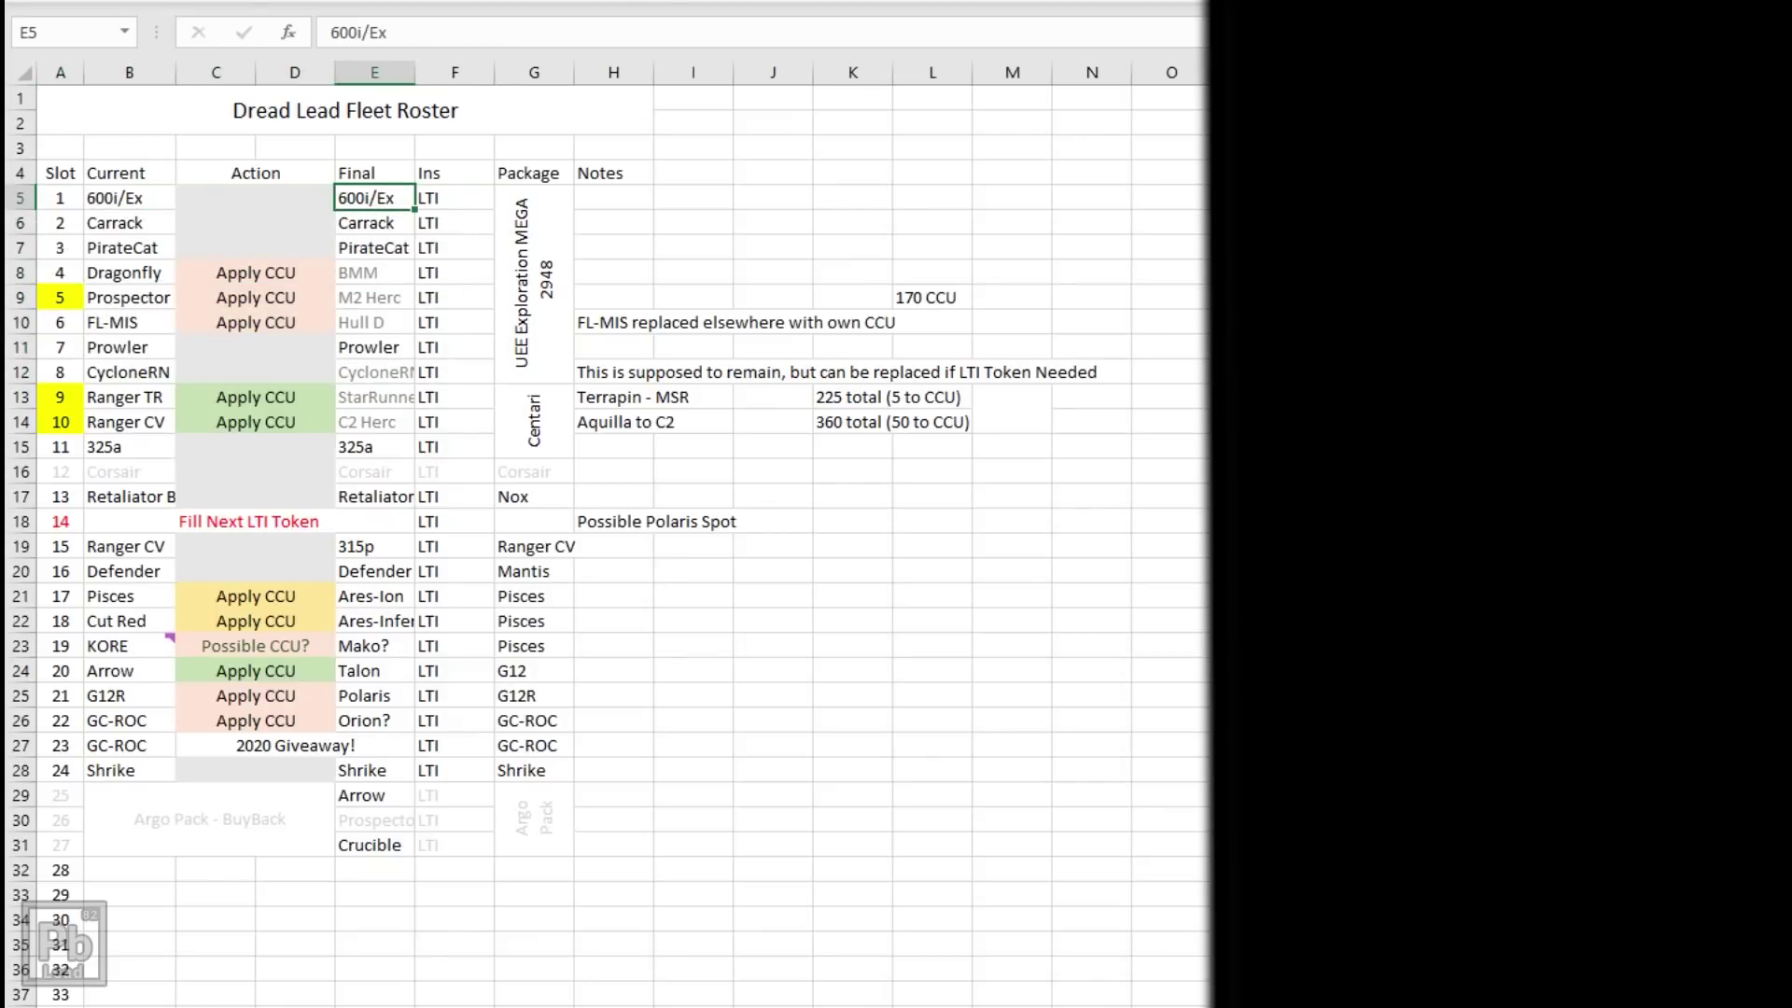
click(374, 222)
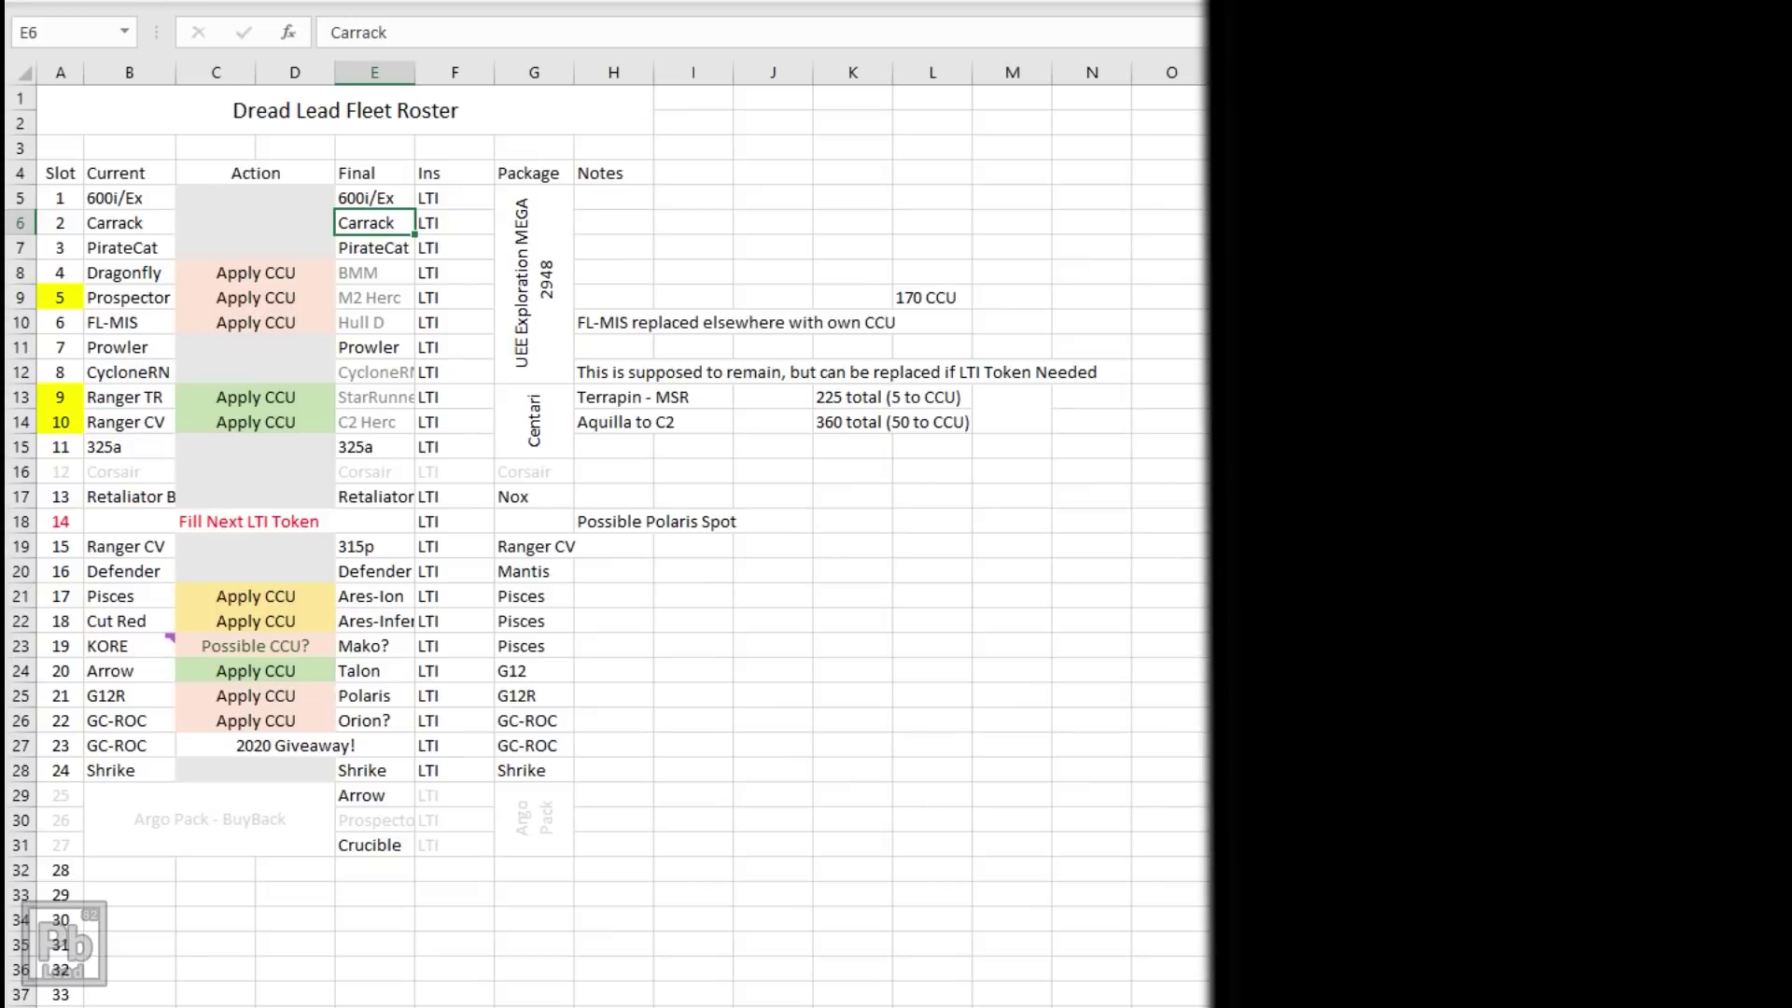
click(534, 284)
drag(534, 284, 129, 284)
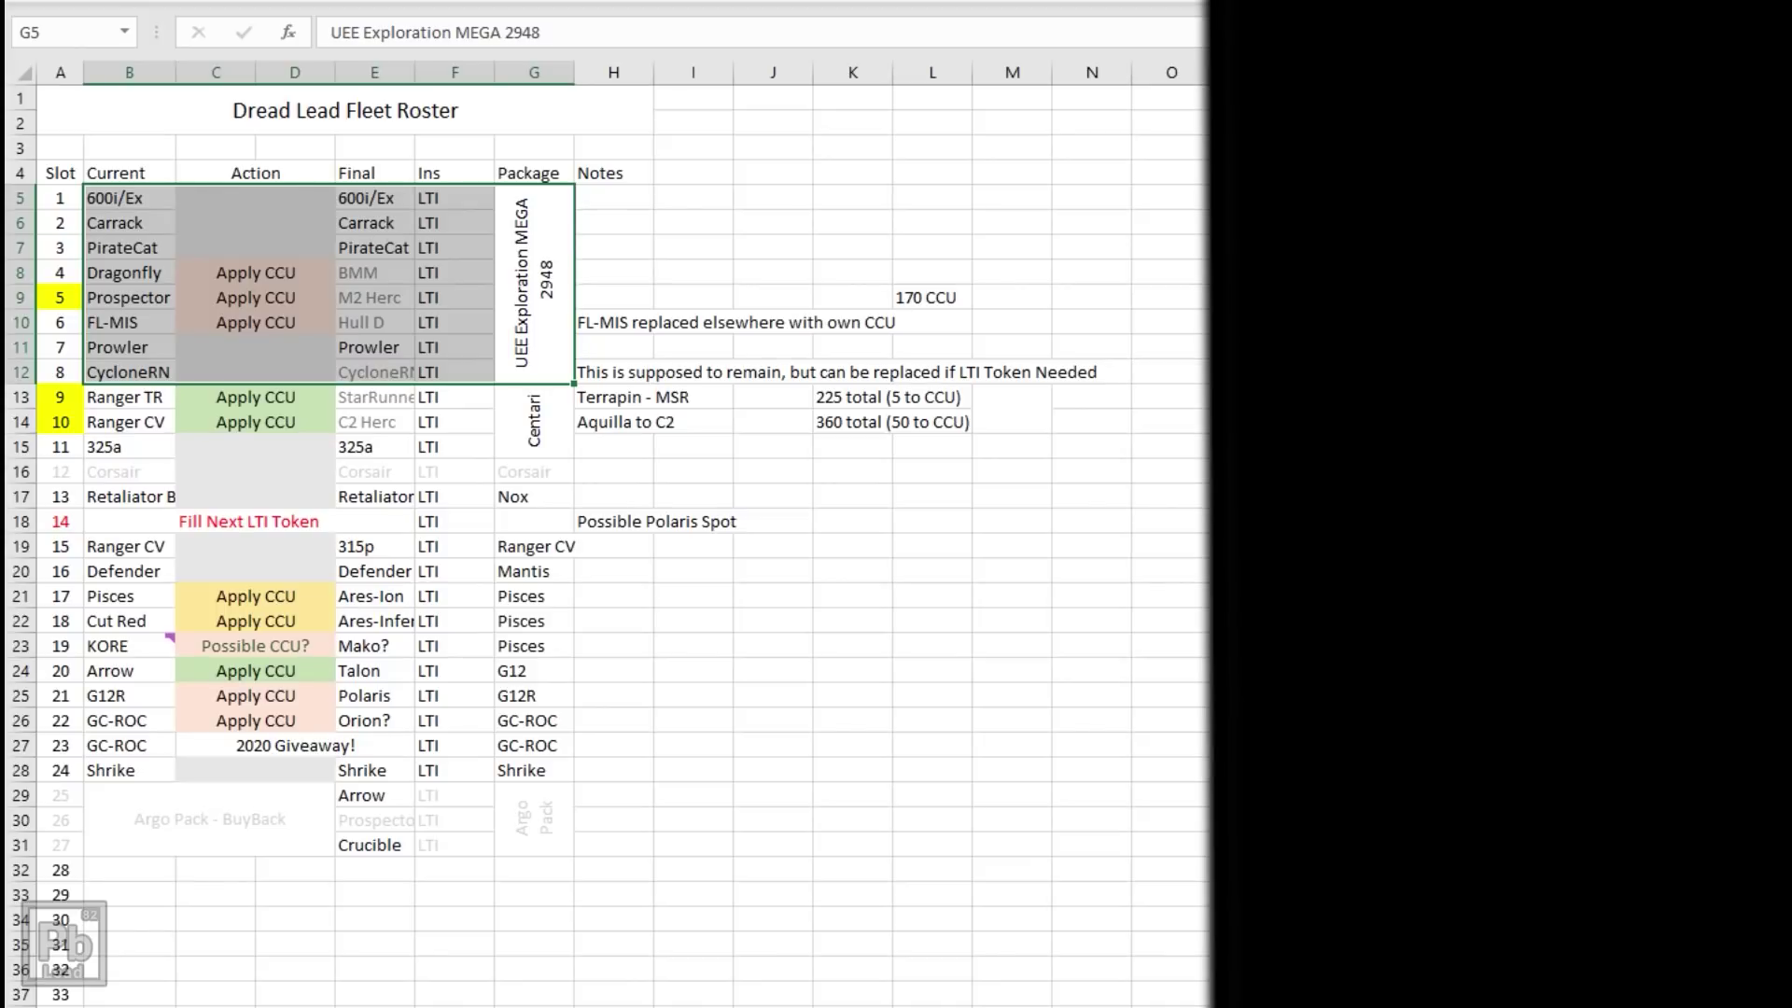
click(254, 273)
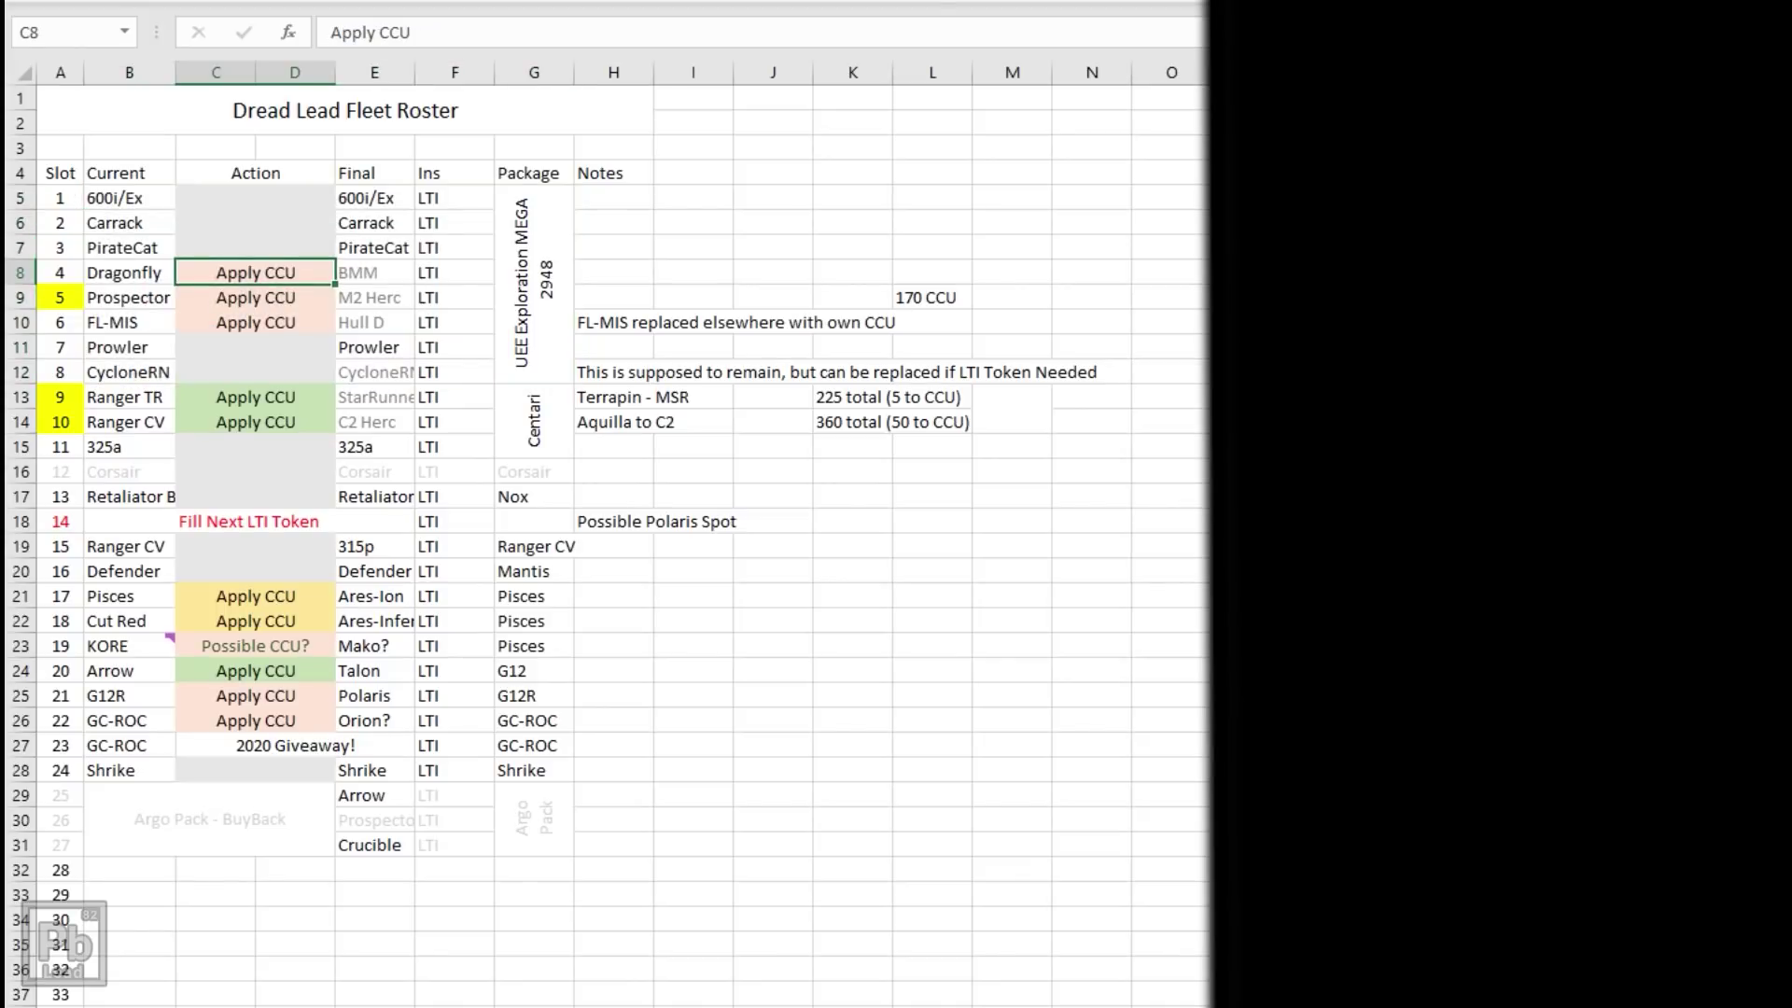
click(375, 247)
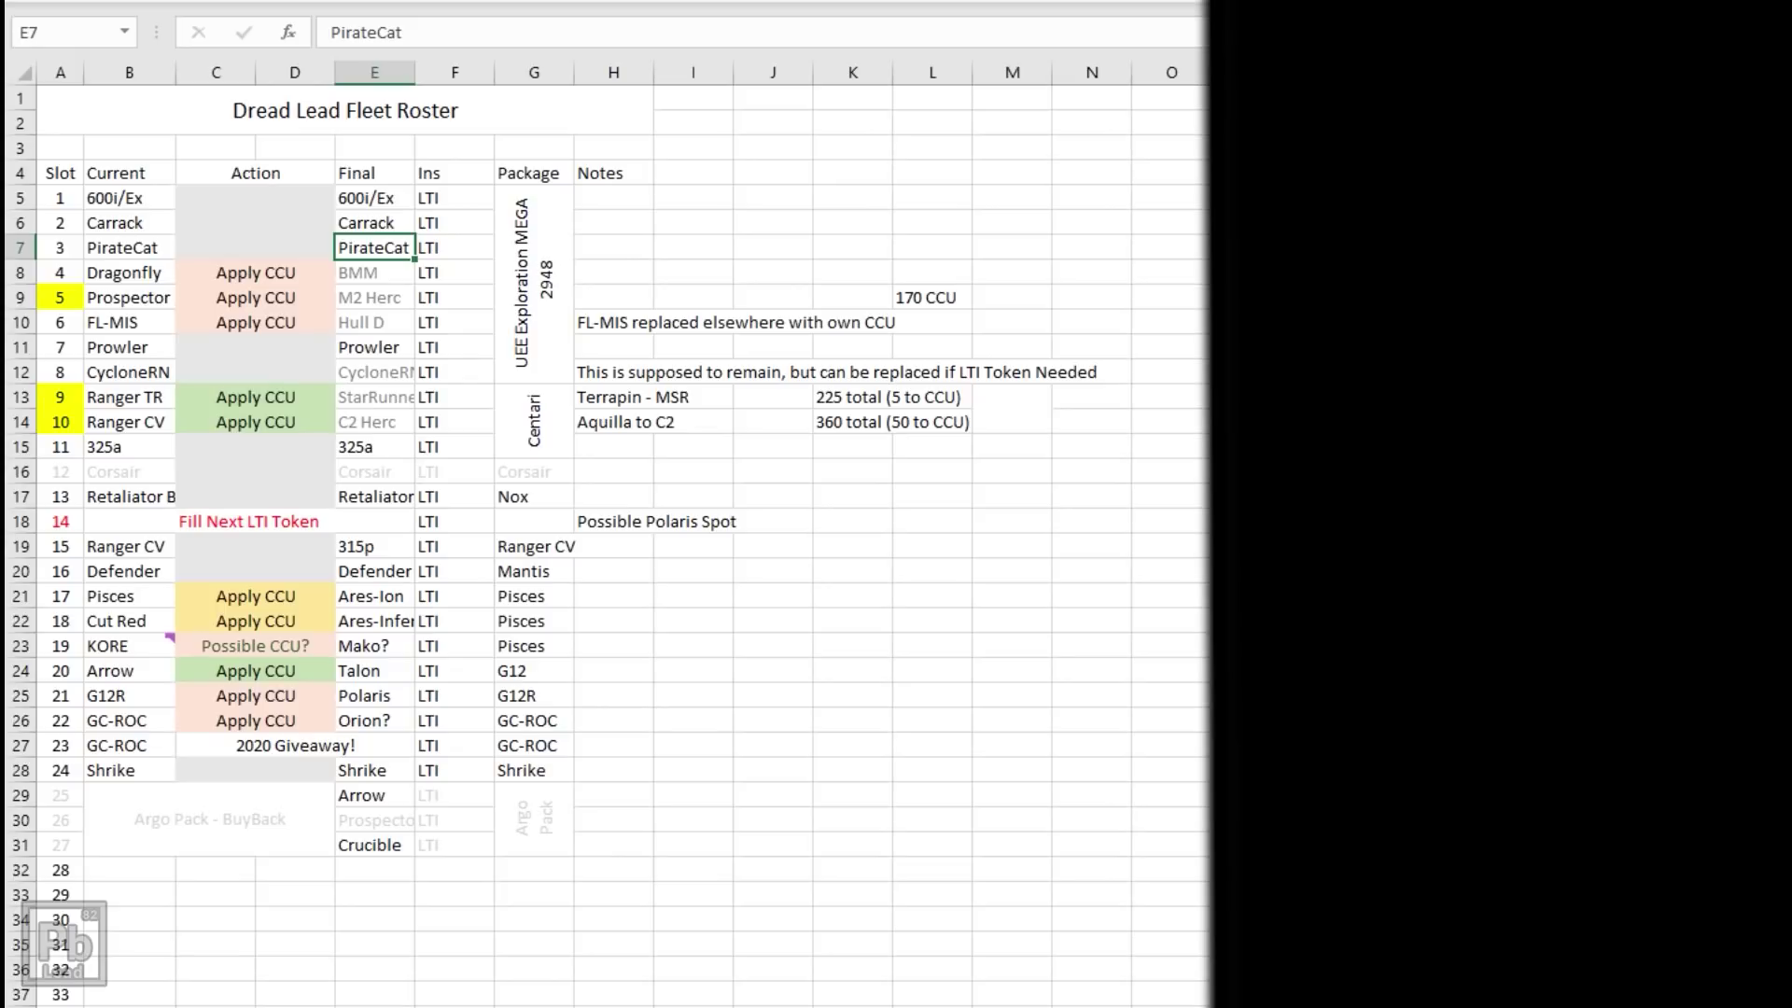
click(374, 298)
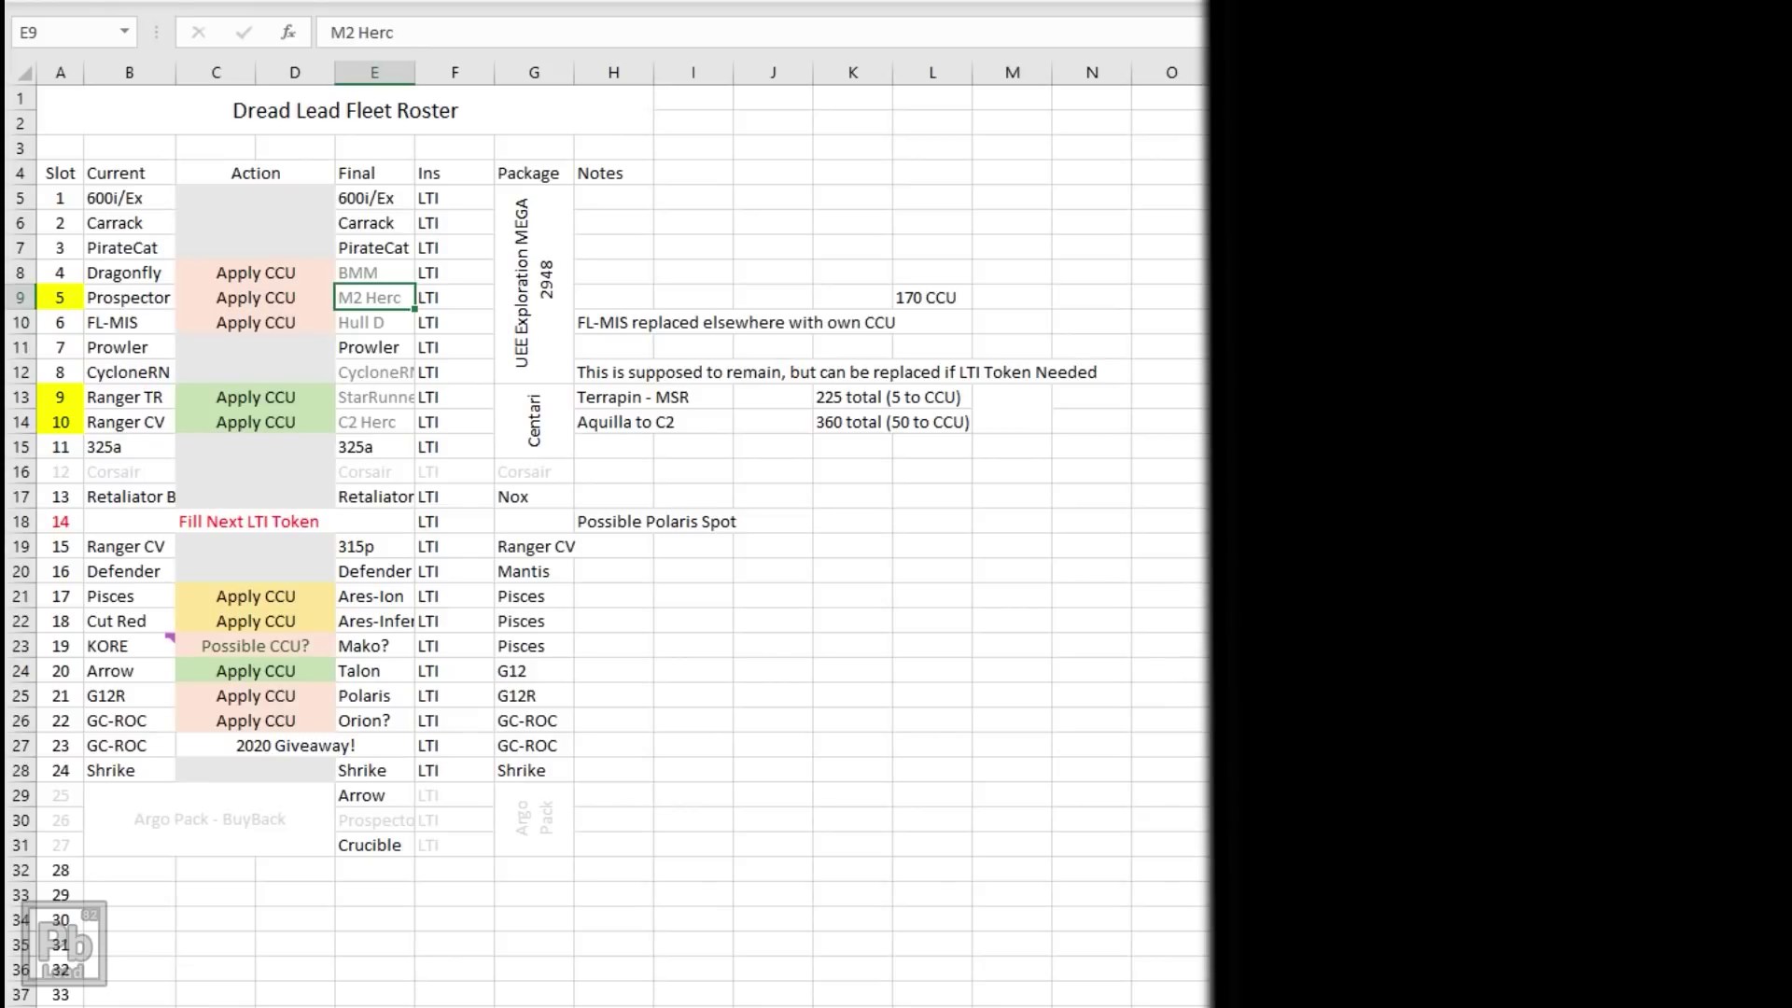
- Examine the Centari package in the fleet roster, covering slots 9 to 11 and the final ships StarRunner, C2 Herc and 325a
click(534, 420)
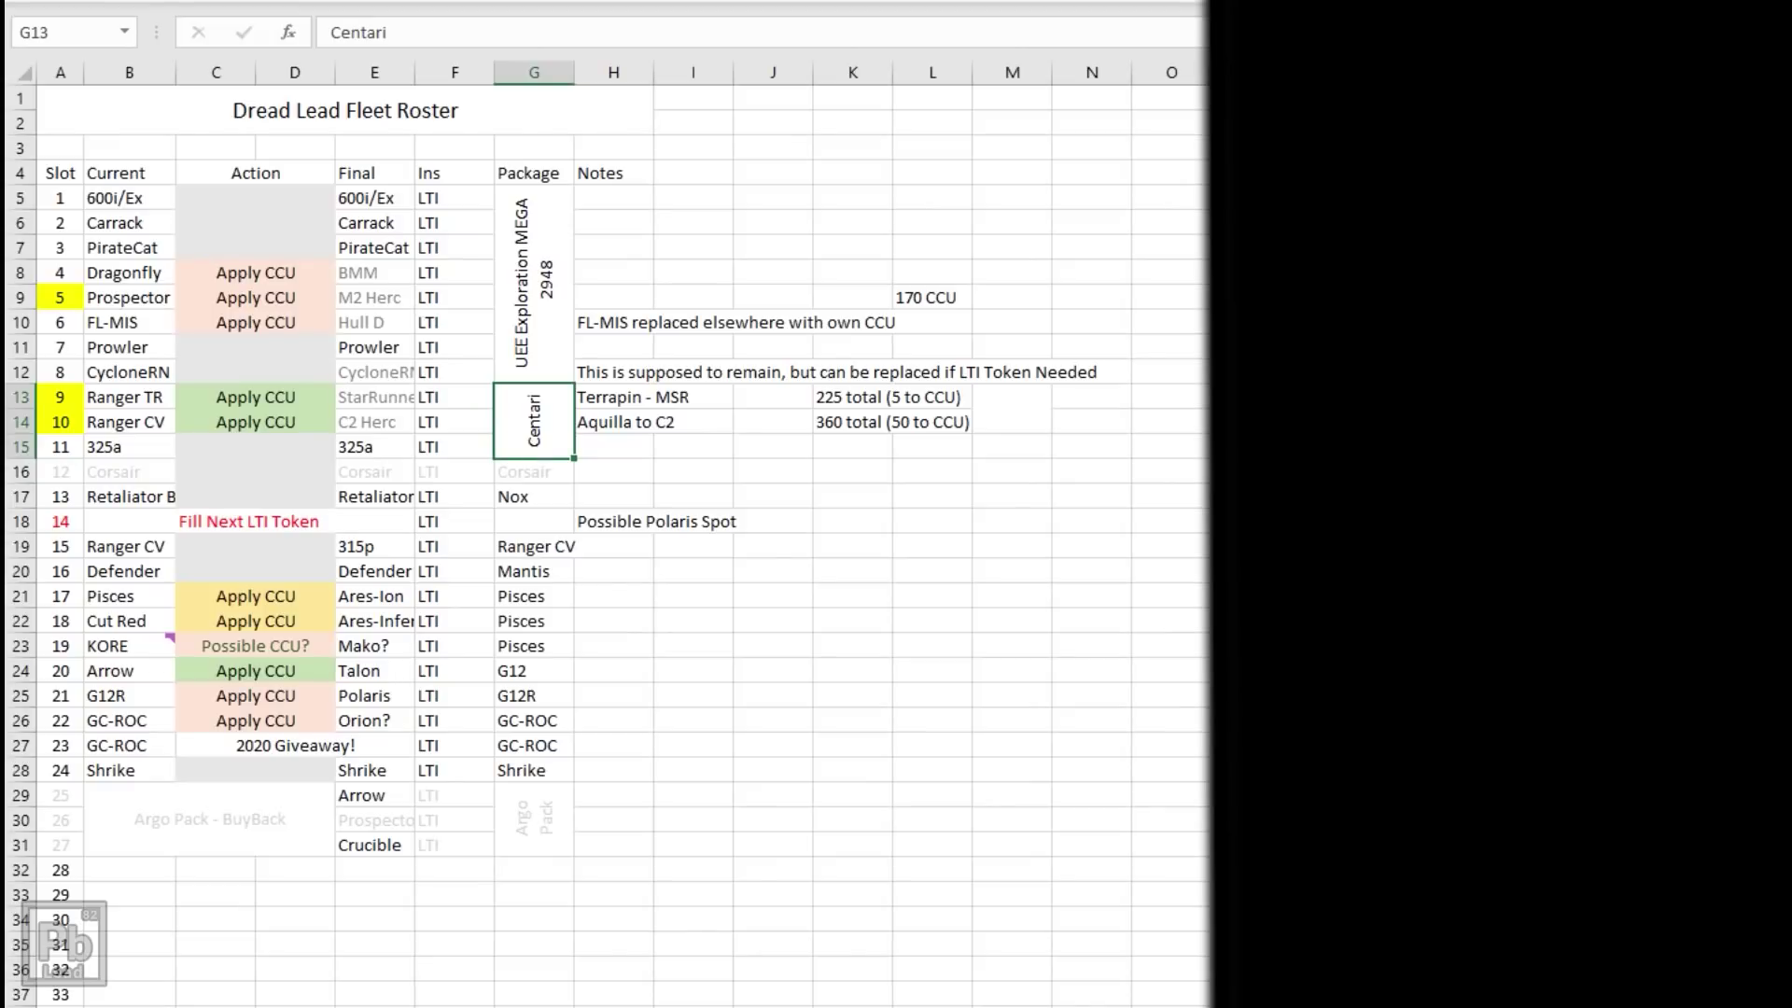
drag(534, 420, 129, 446)
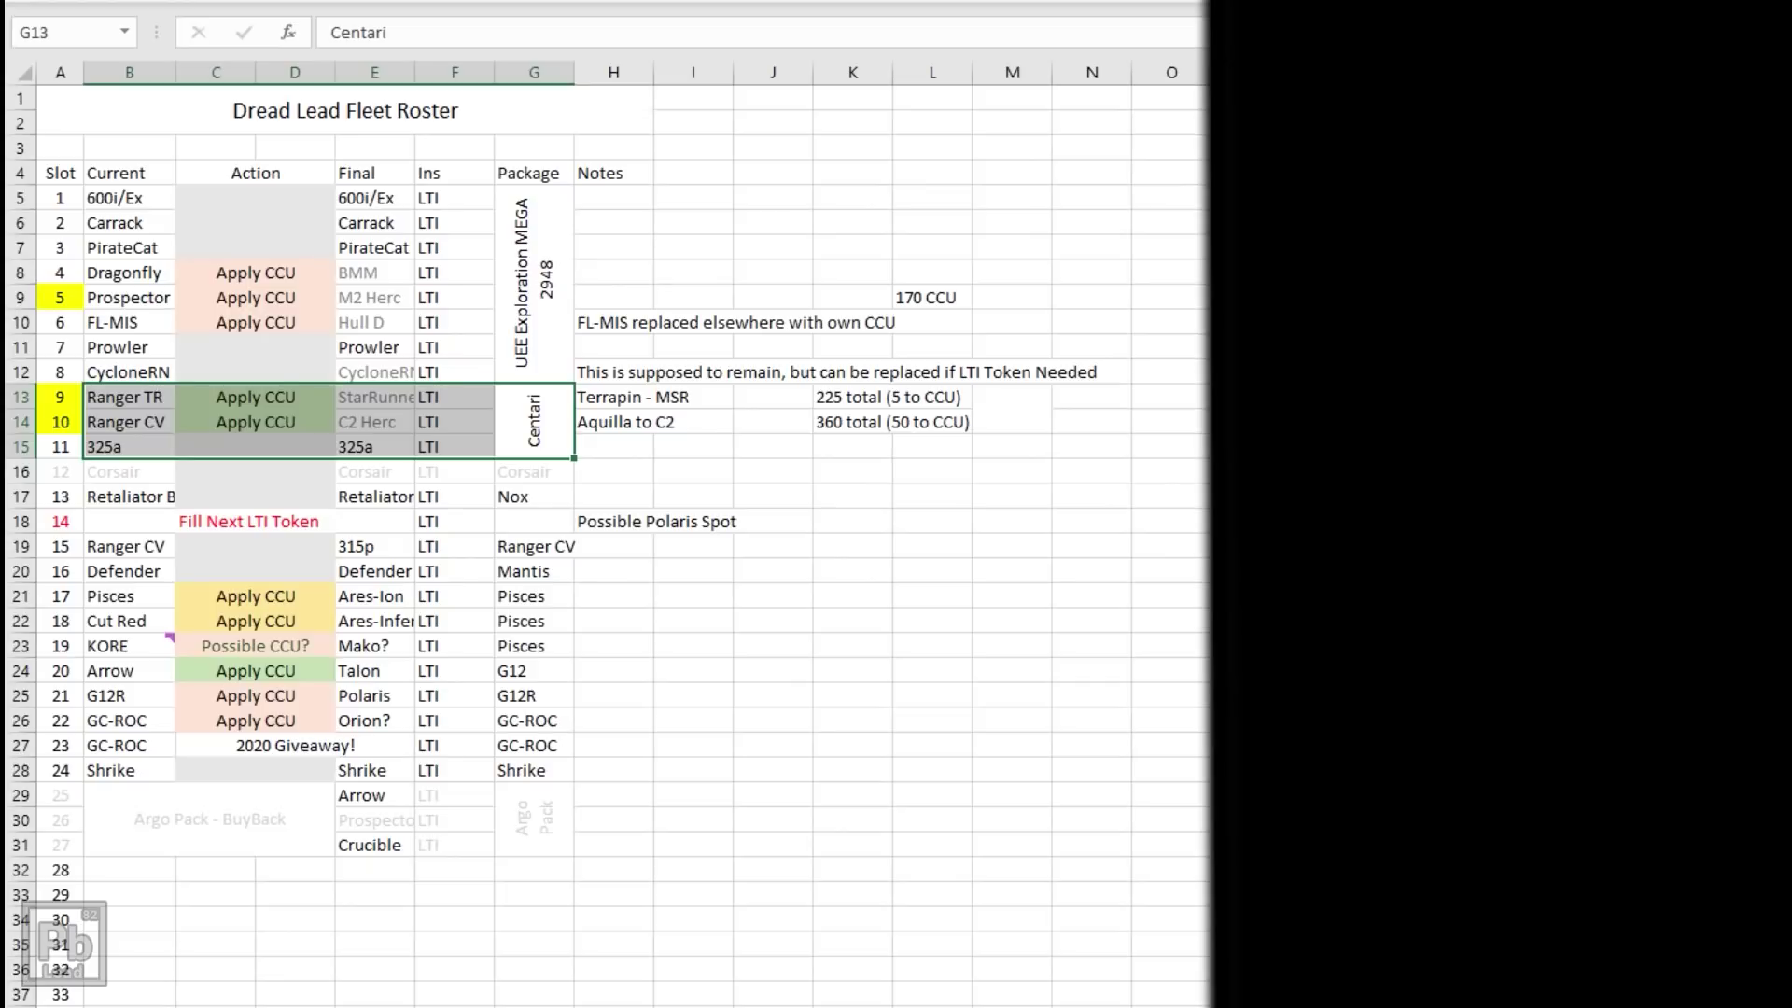
click(375, 397)
drag(374, 422, 375, 397)
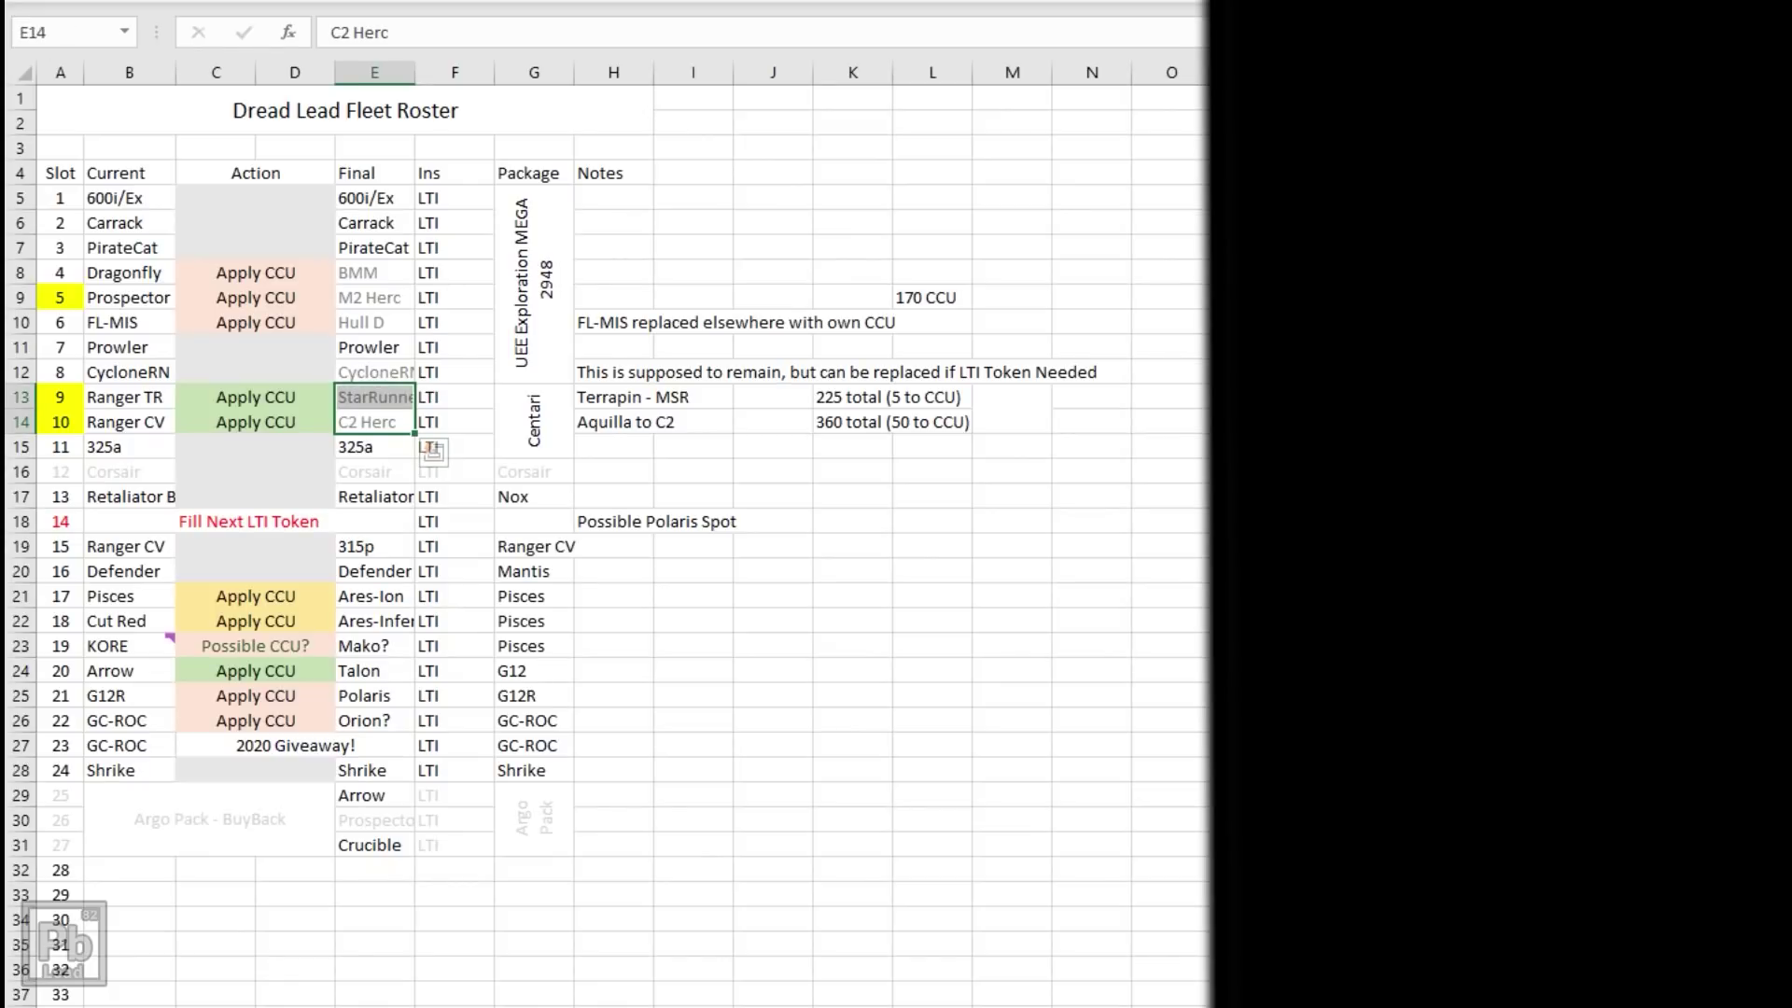
click(375, 447)
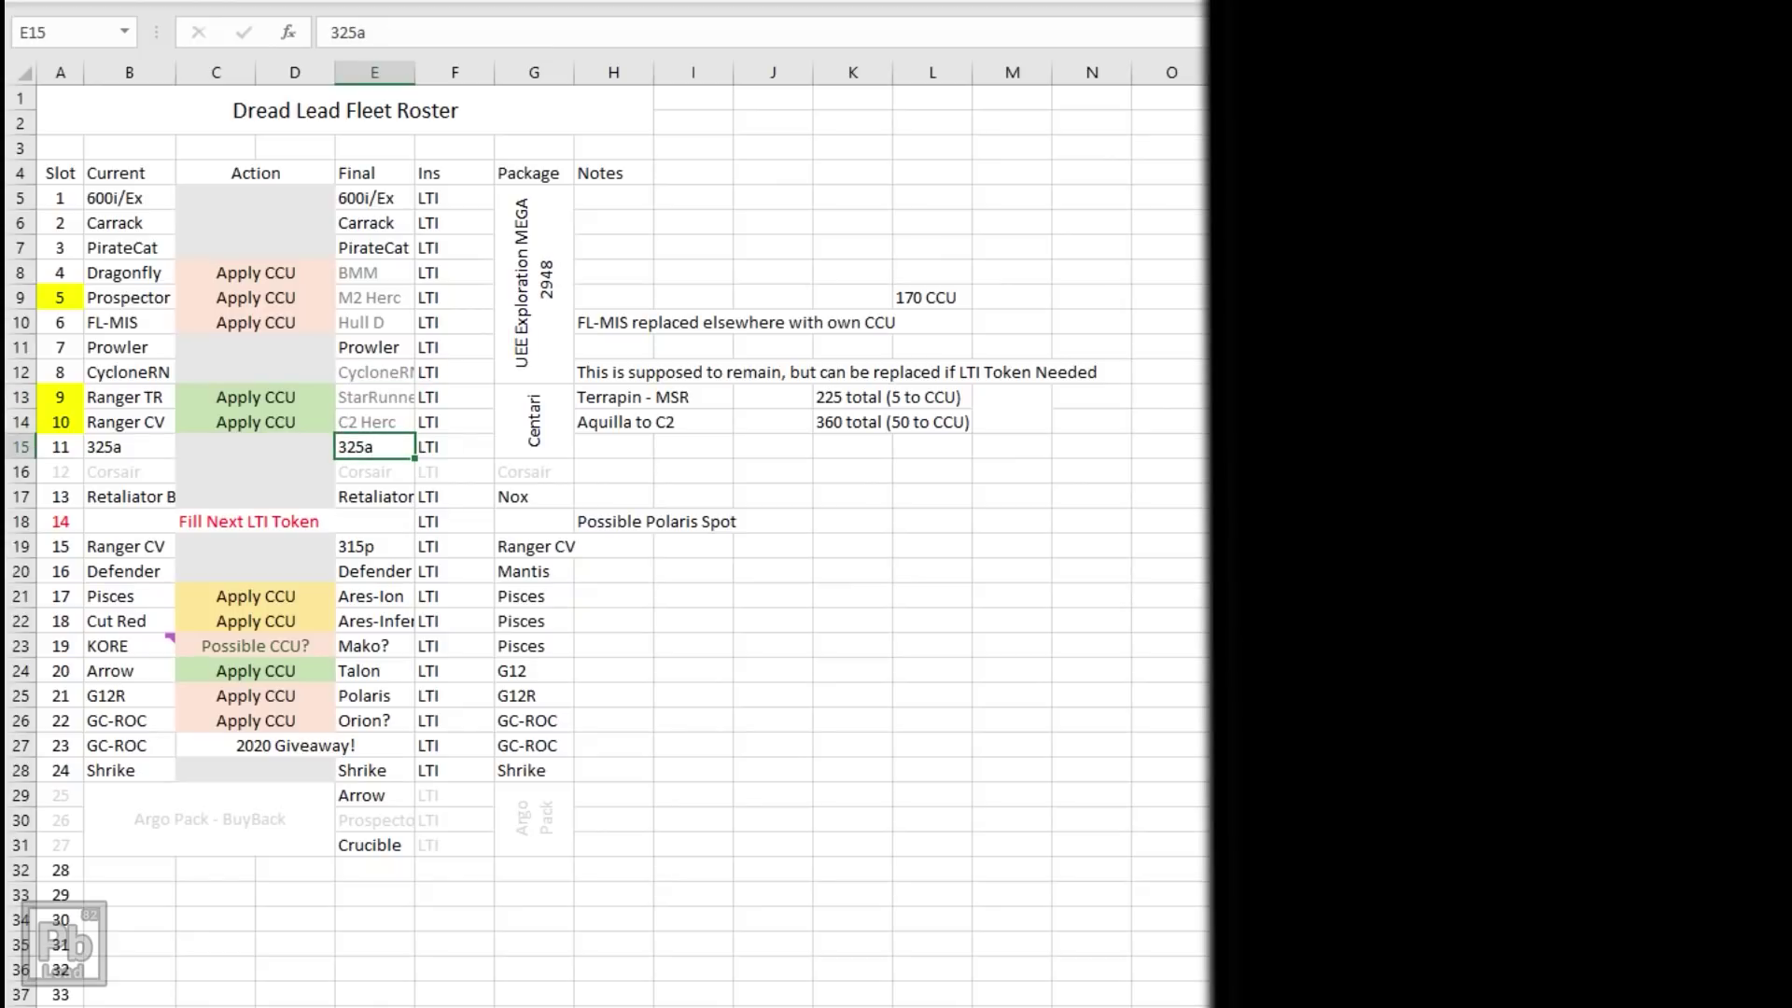
drag(534, 422, 128, 422)
drag(374, 396, 374, 422)
click(773, 545)
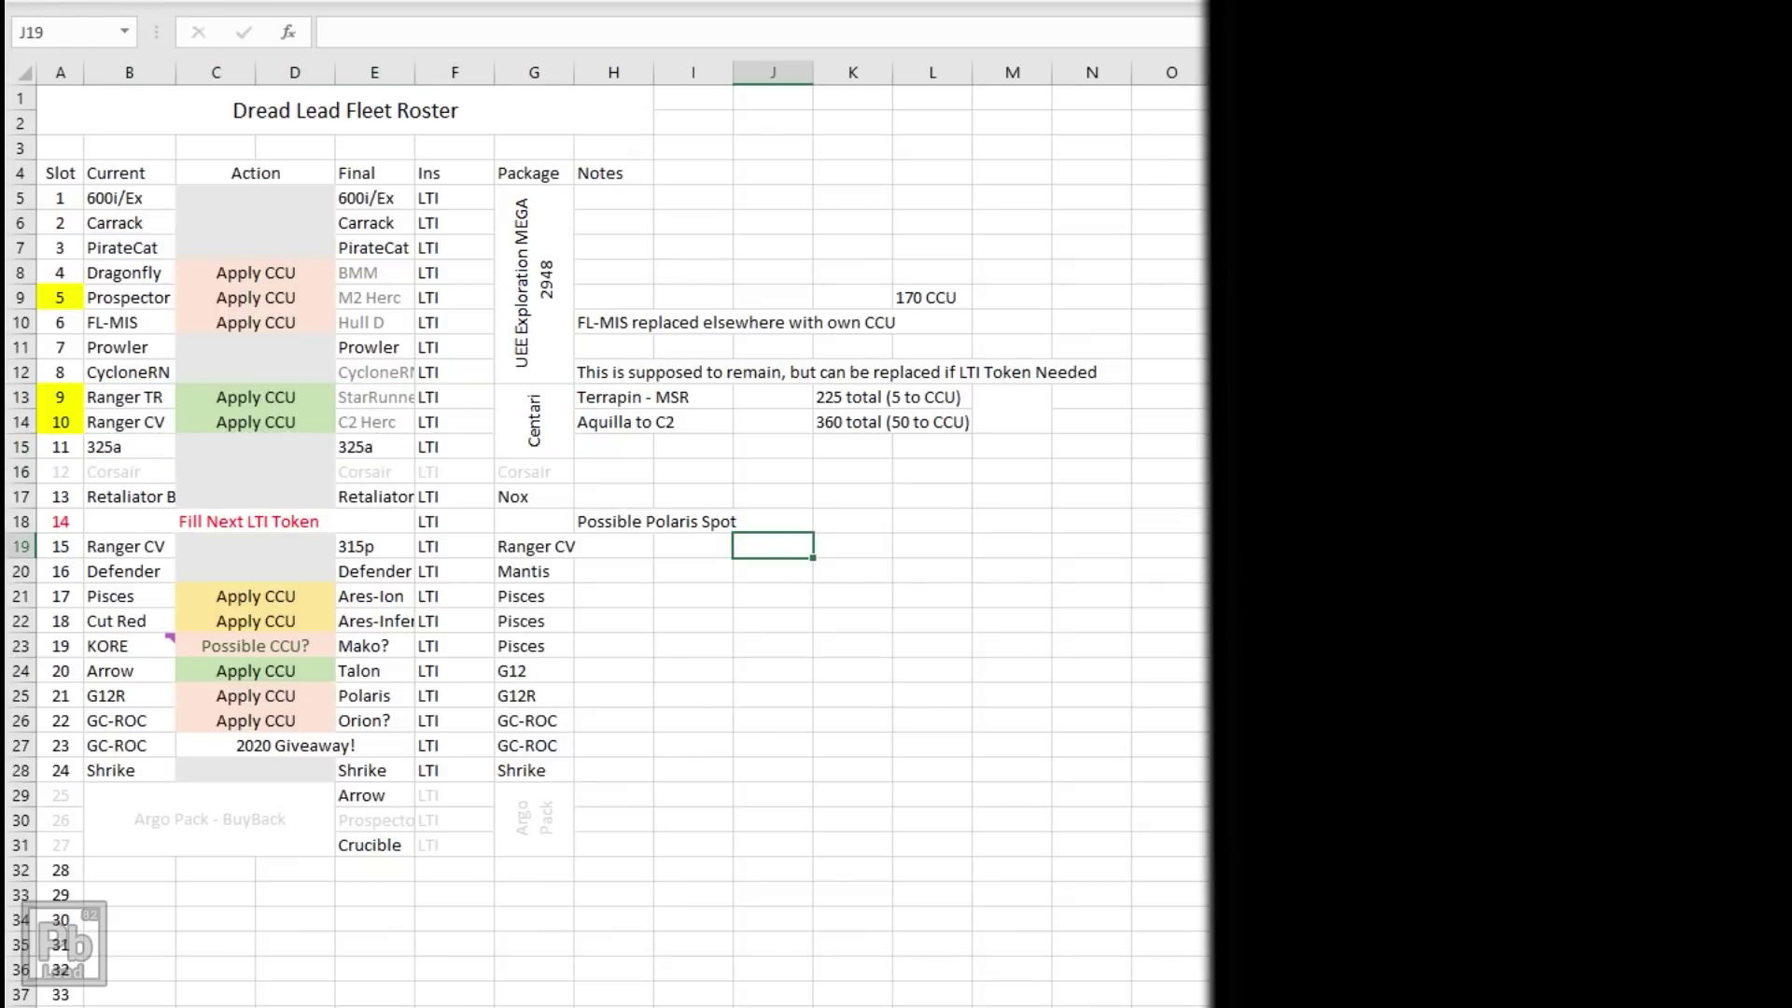
- Review the planned Polaris upgrade in slot 21 and the three Pisces package entries in slots 17 to 19
click(374, 695)
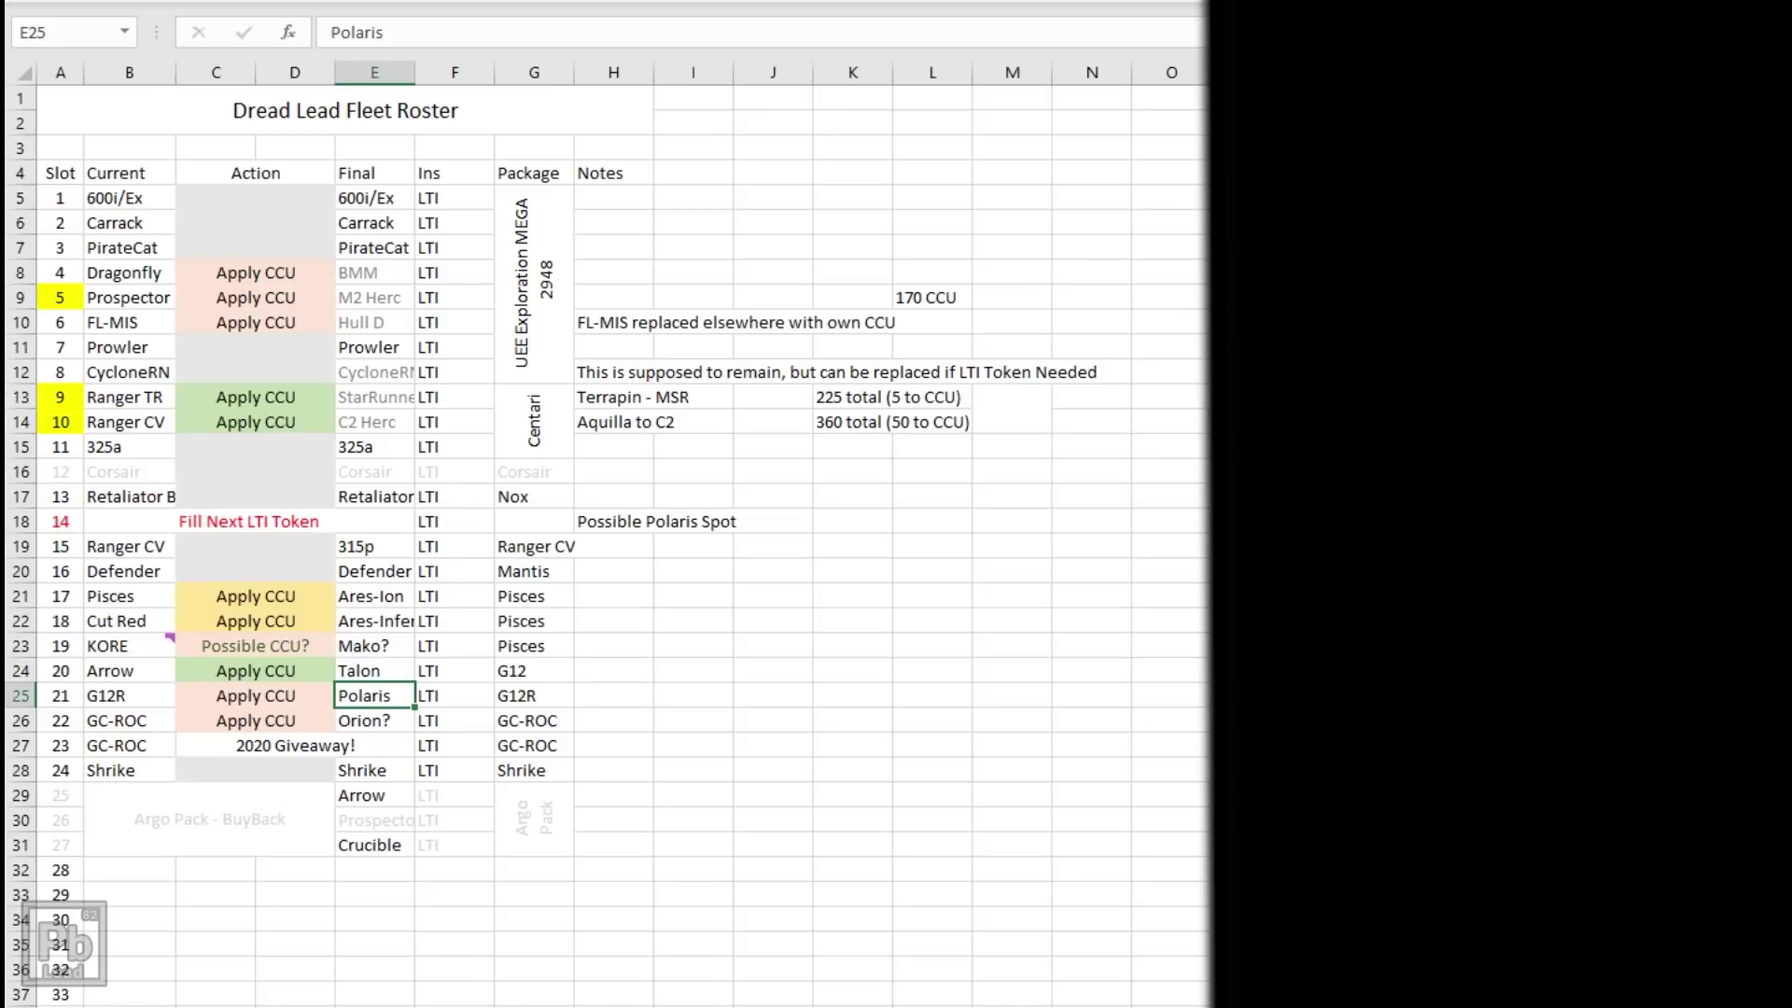
drag(534, 695, 60, 695)
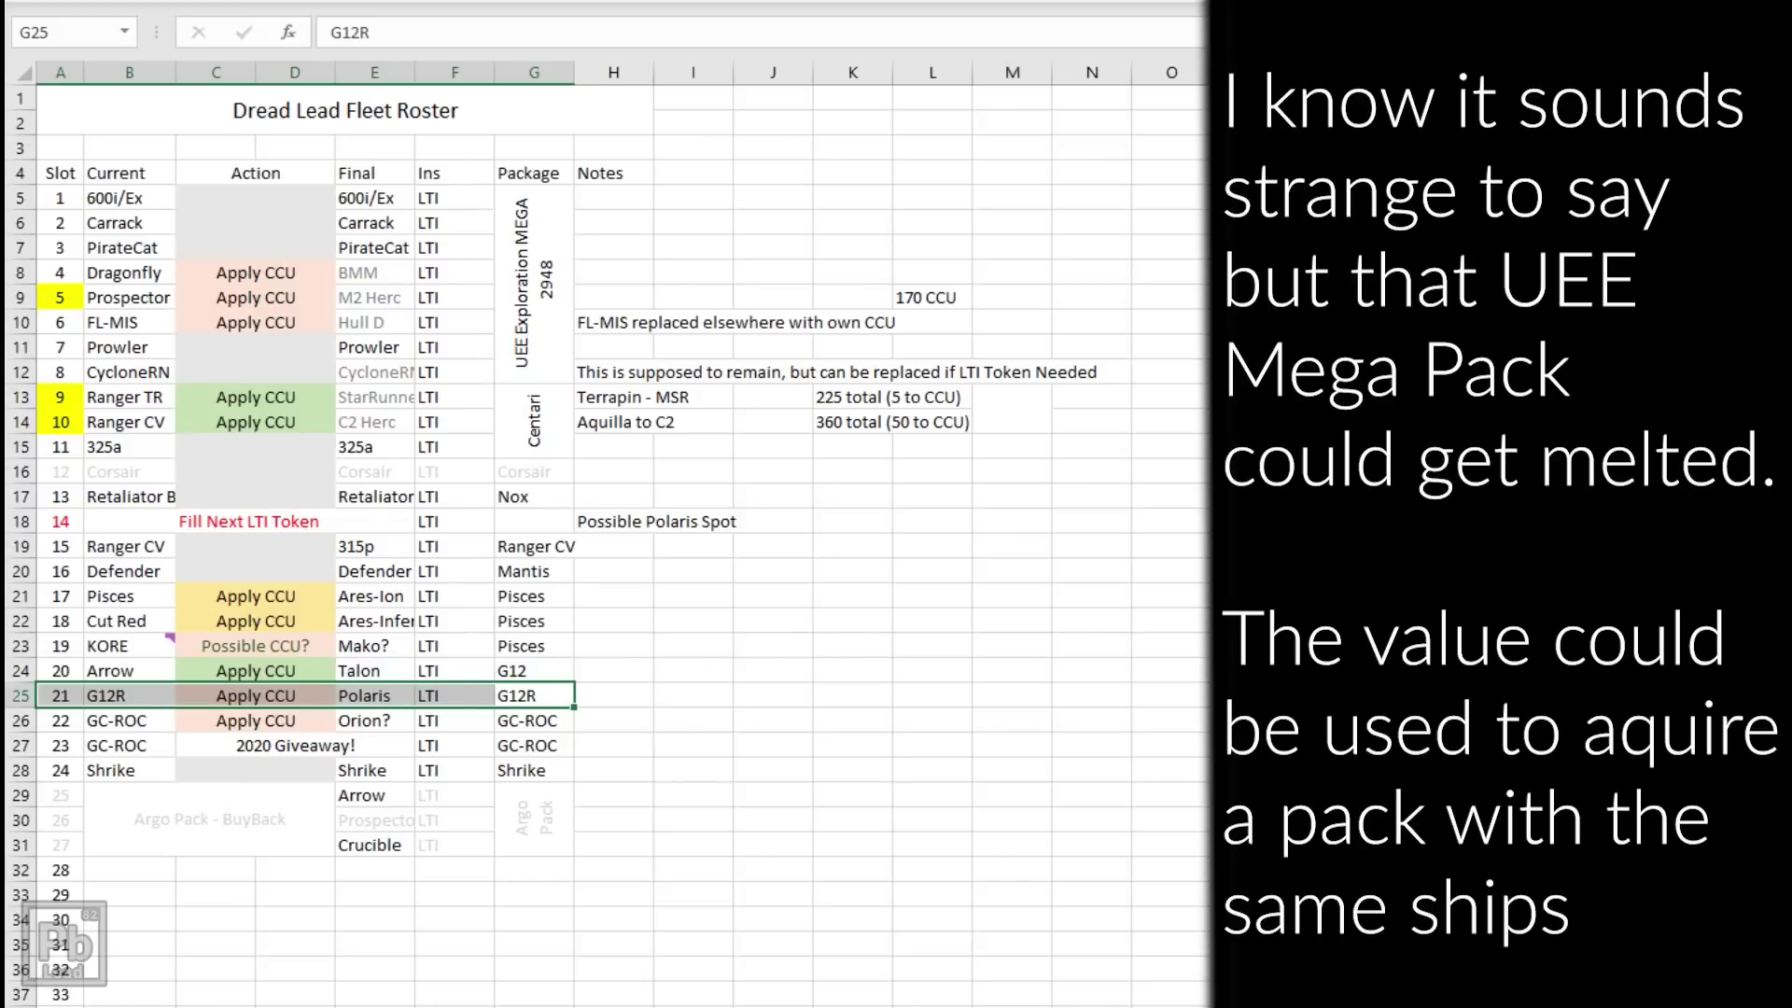
drag(534, 596, 128, 646)
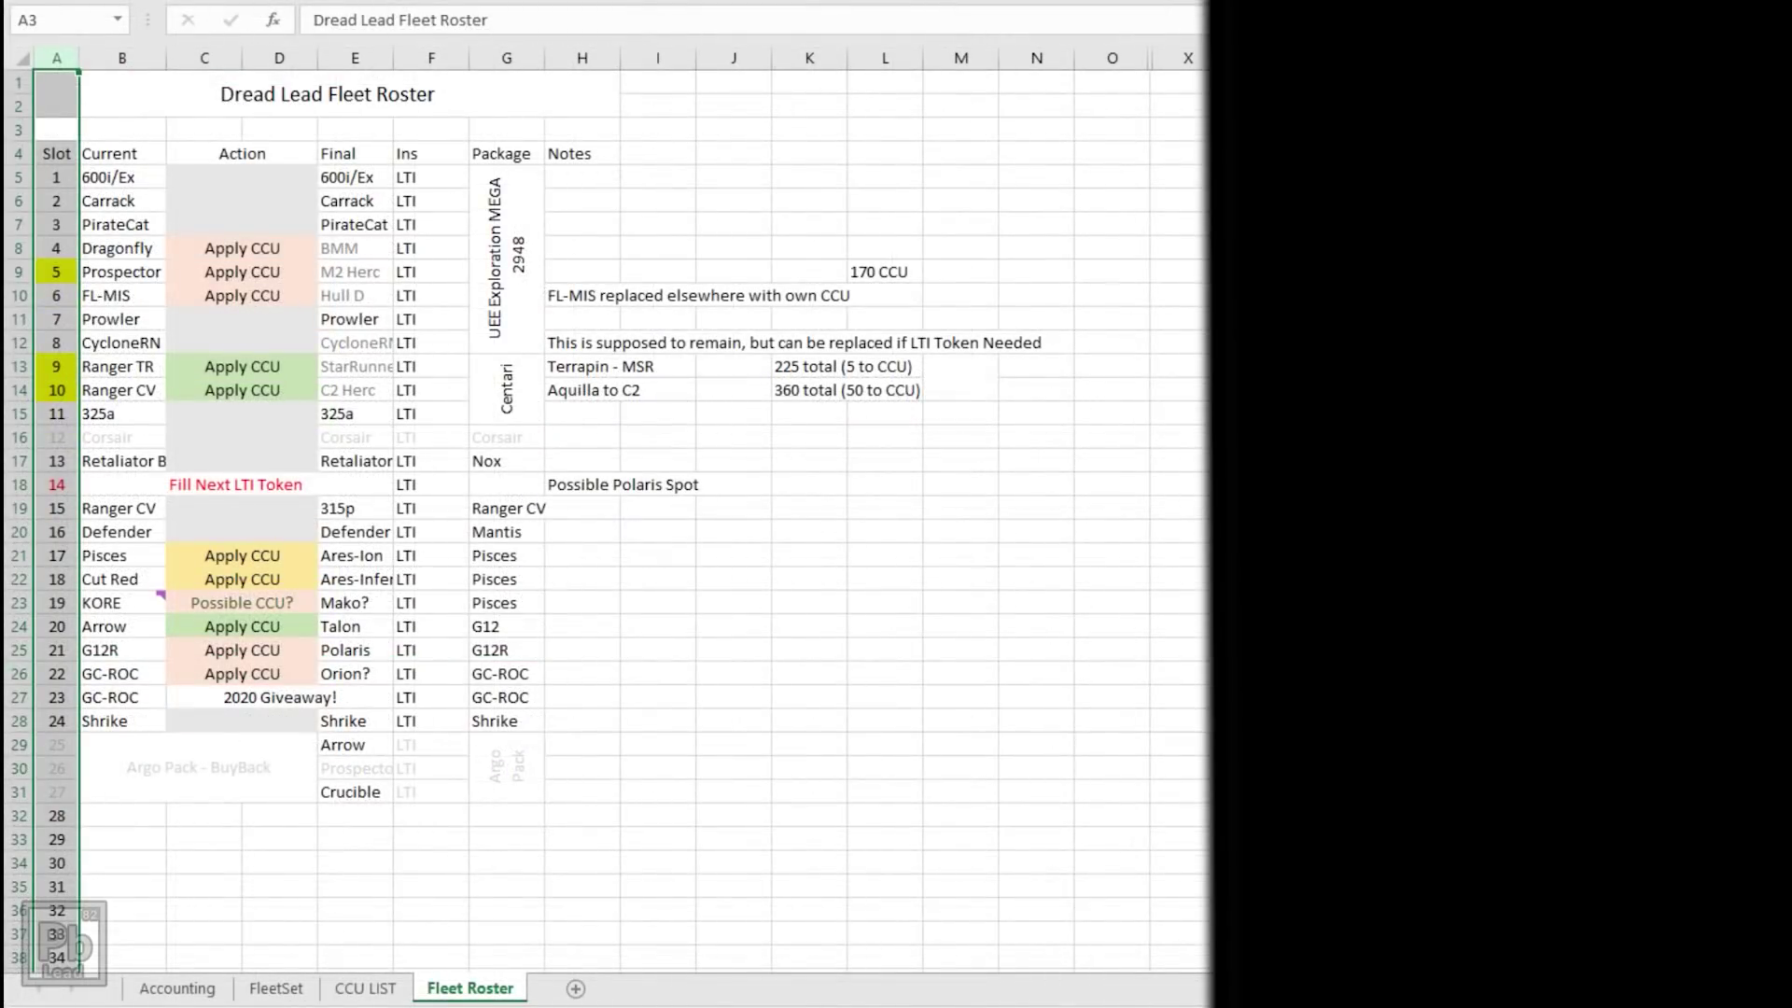
- Open the CCU LIST sheet and locate the three FL-MAX to Prospector upgrades
click(365, 988)
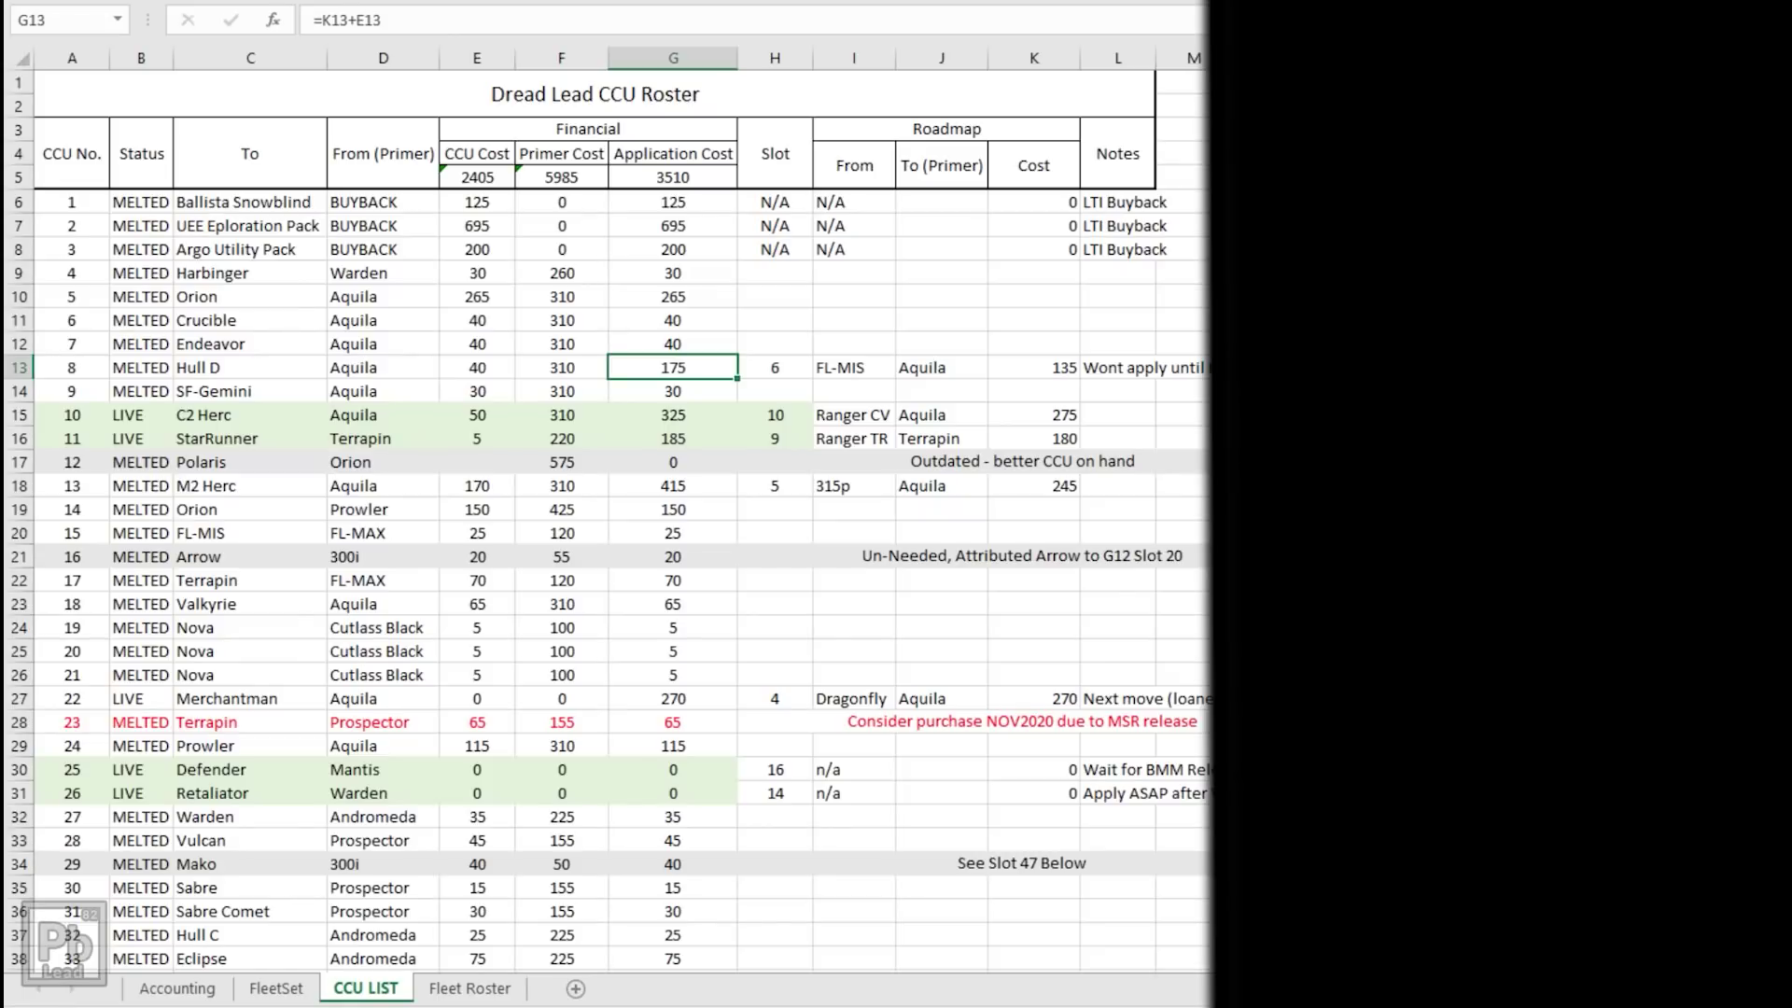
scroll(606, 521, down, 5)
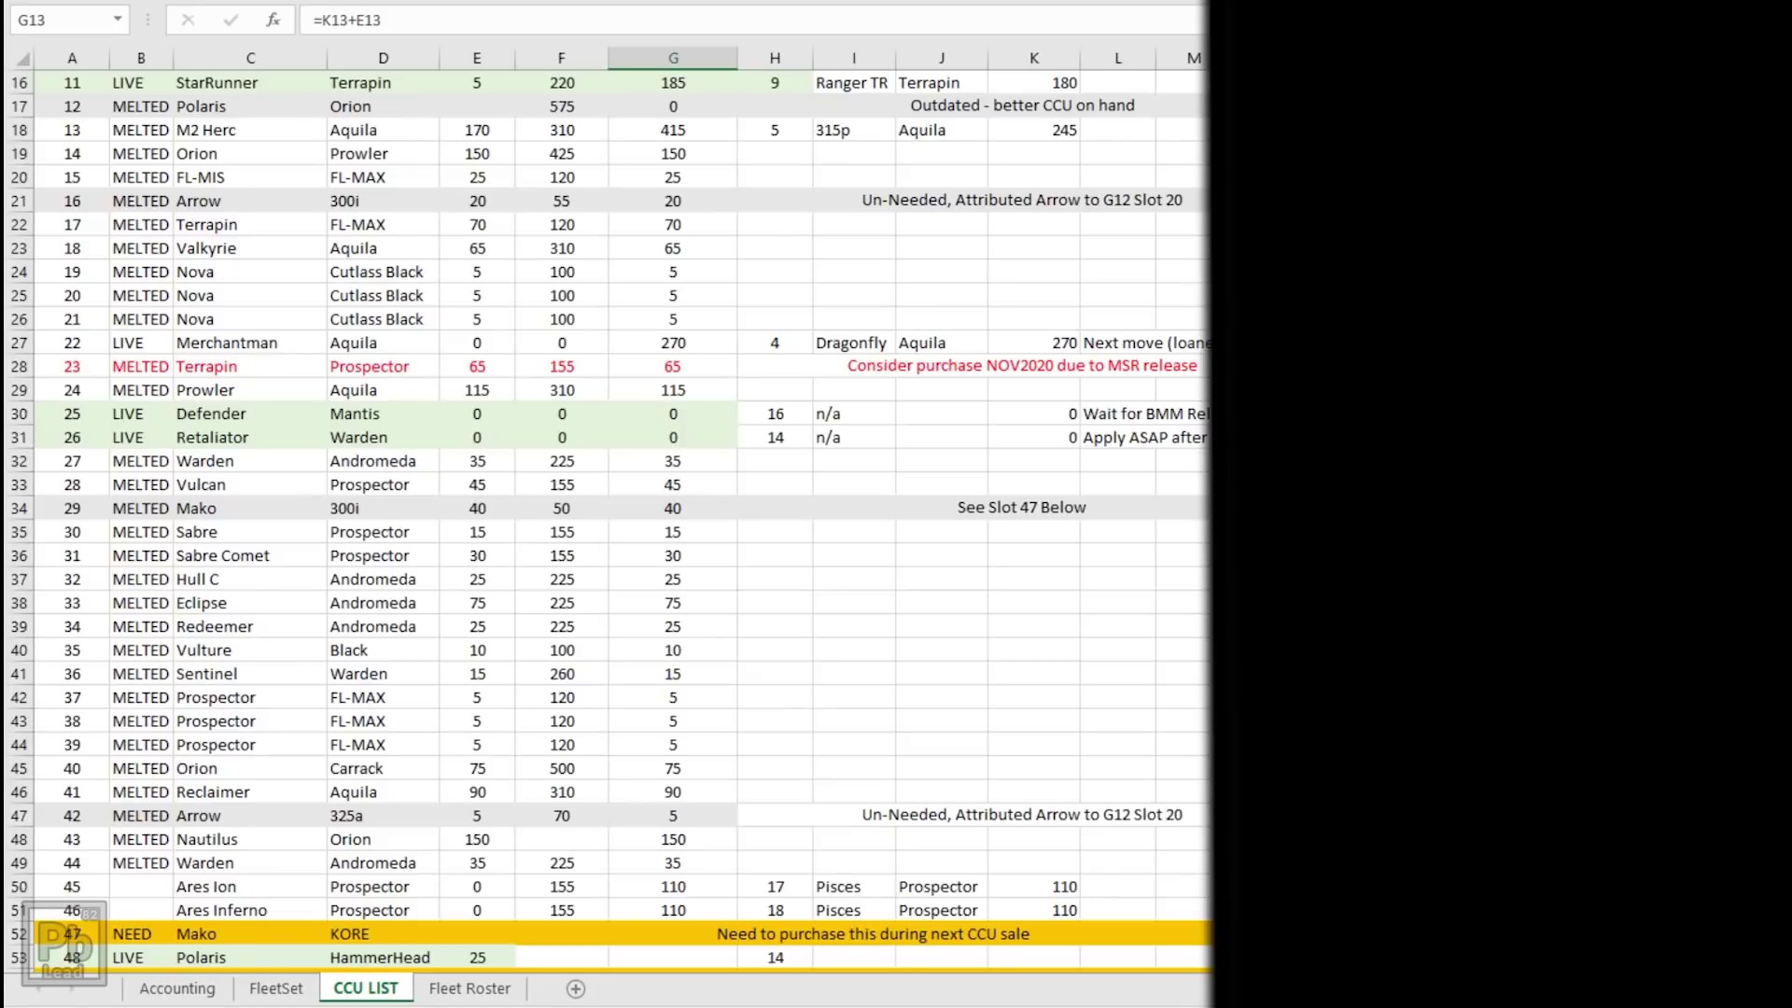
drag(383, 697, 220, 744)
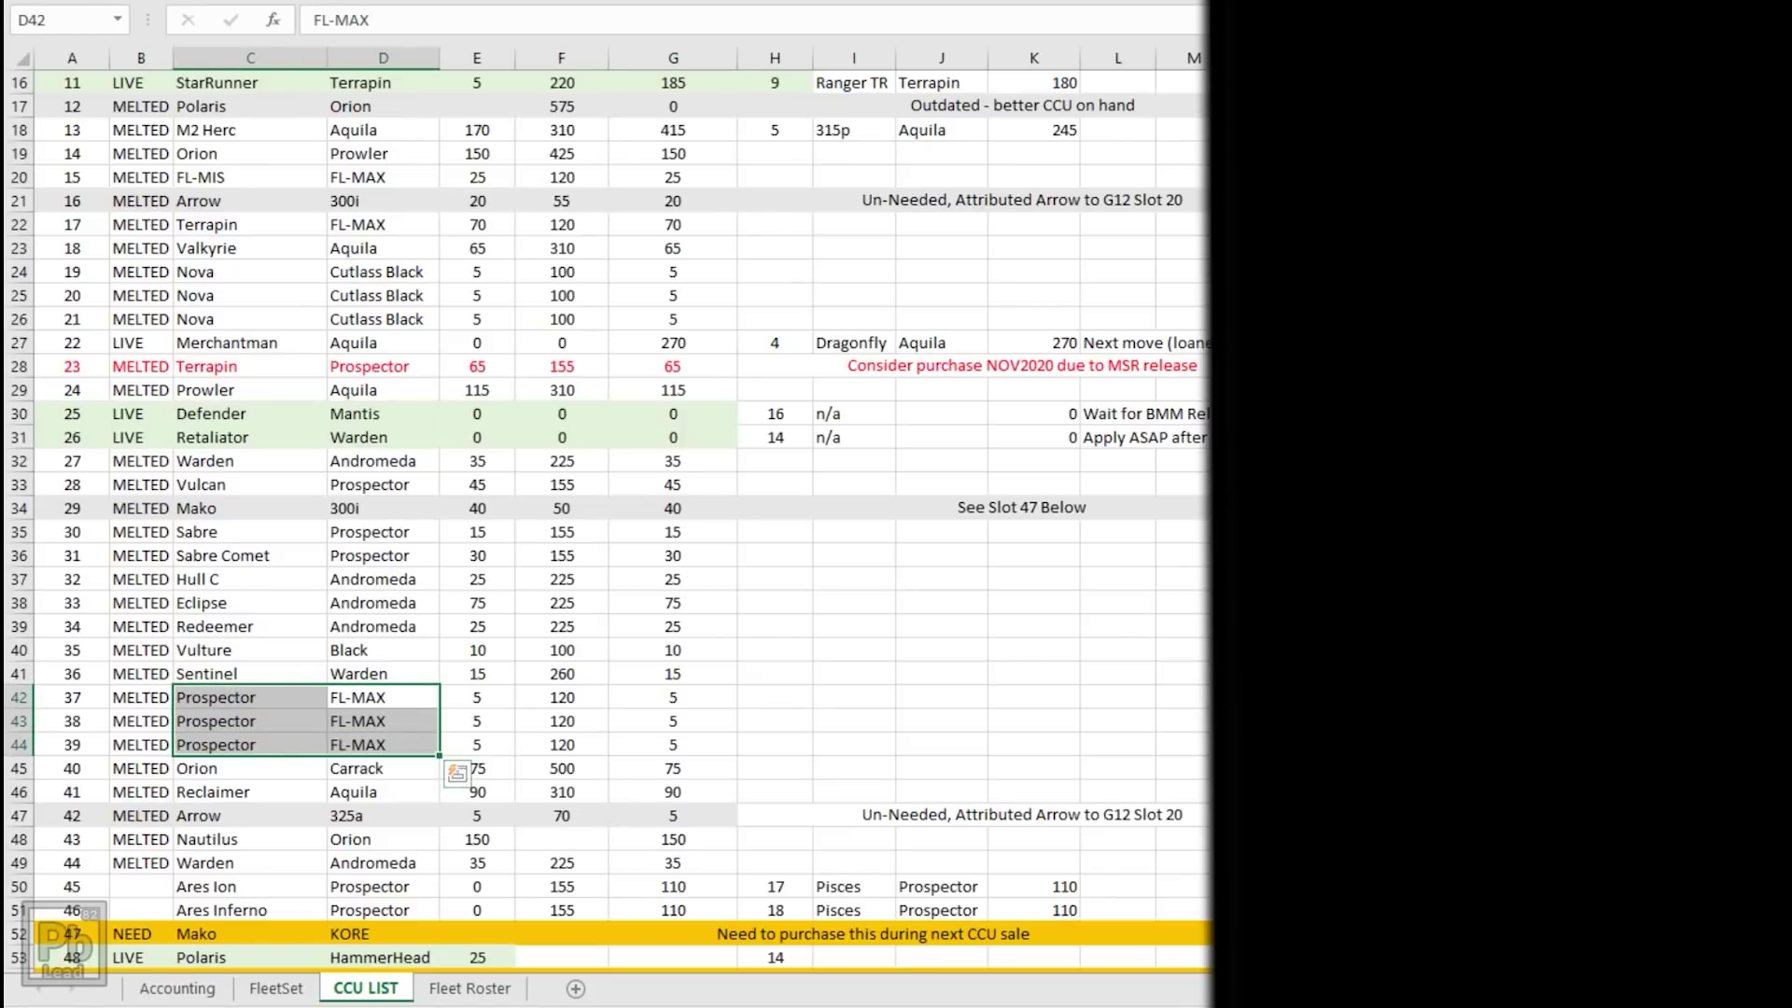
scroll(607, 521, up, 5)
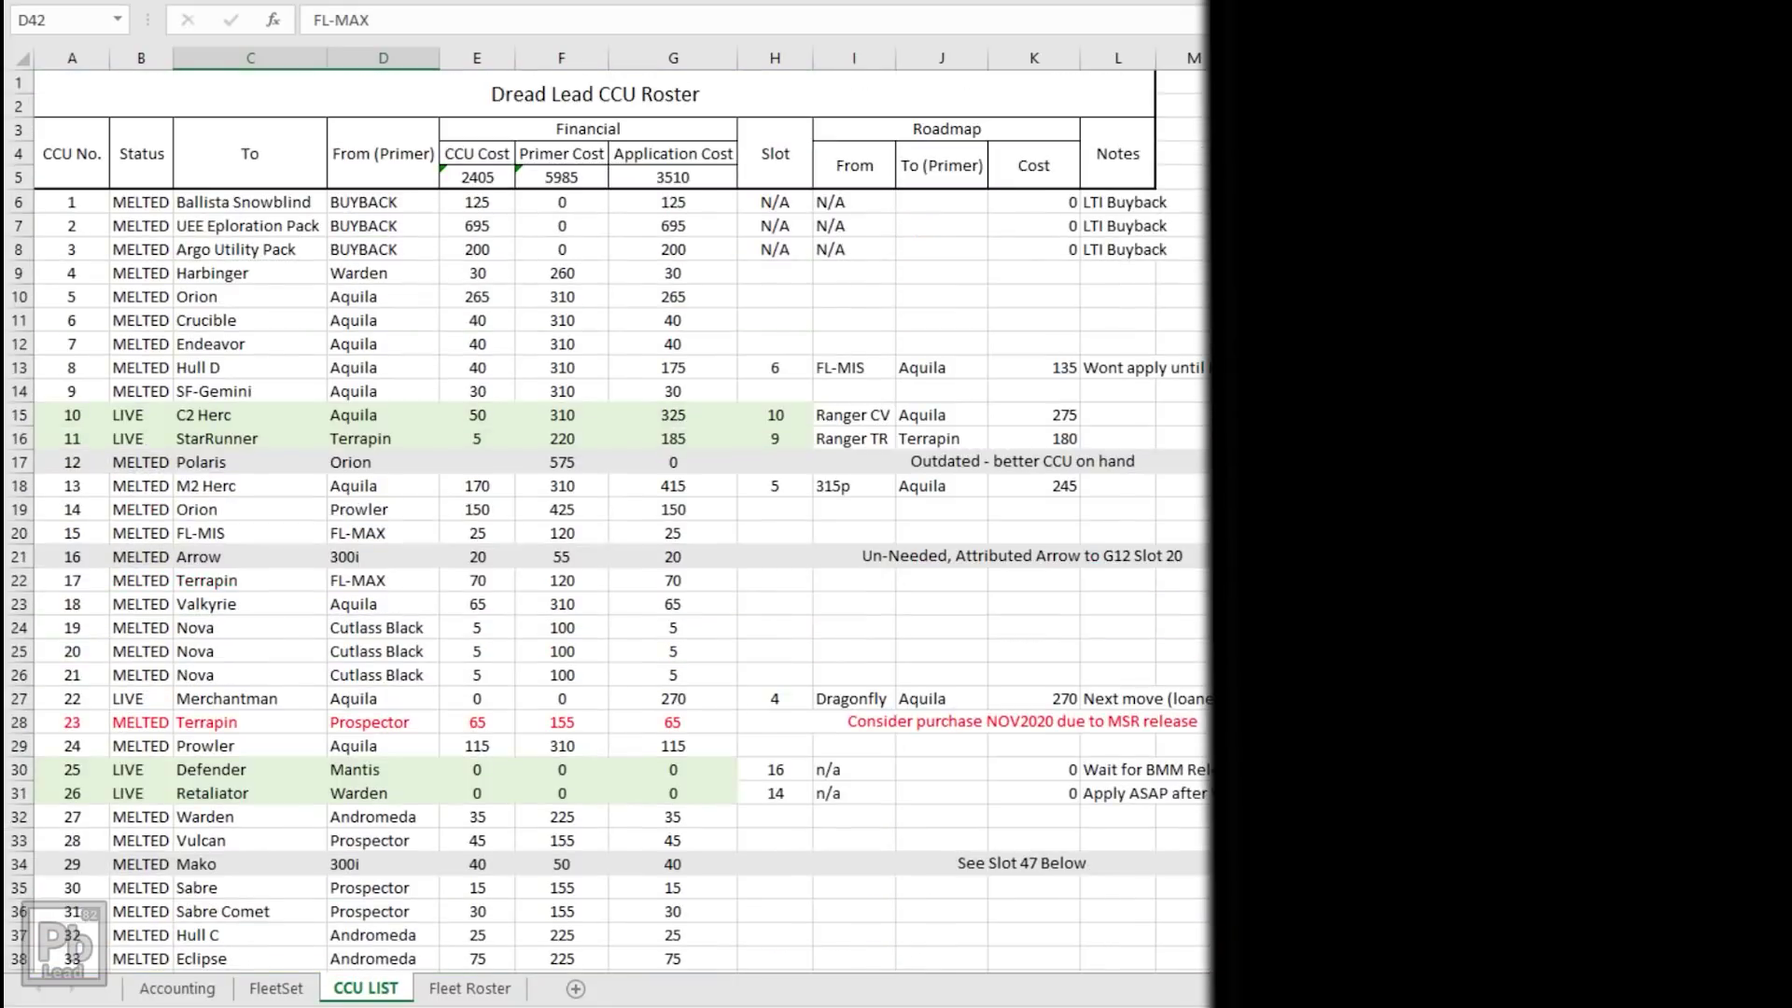
- Trace CCUs 10 (C2 Herc) and 11 (StarRunner) to their fleet slots, and check the StarRunner's Ranger TR to Terrapin roadmap cost
click(773, 58)
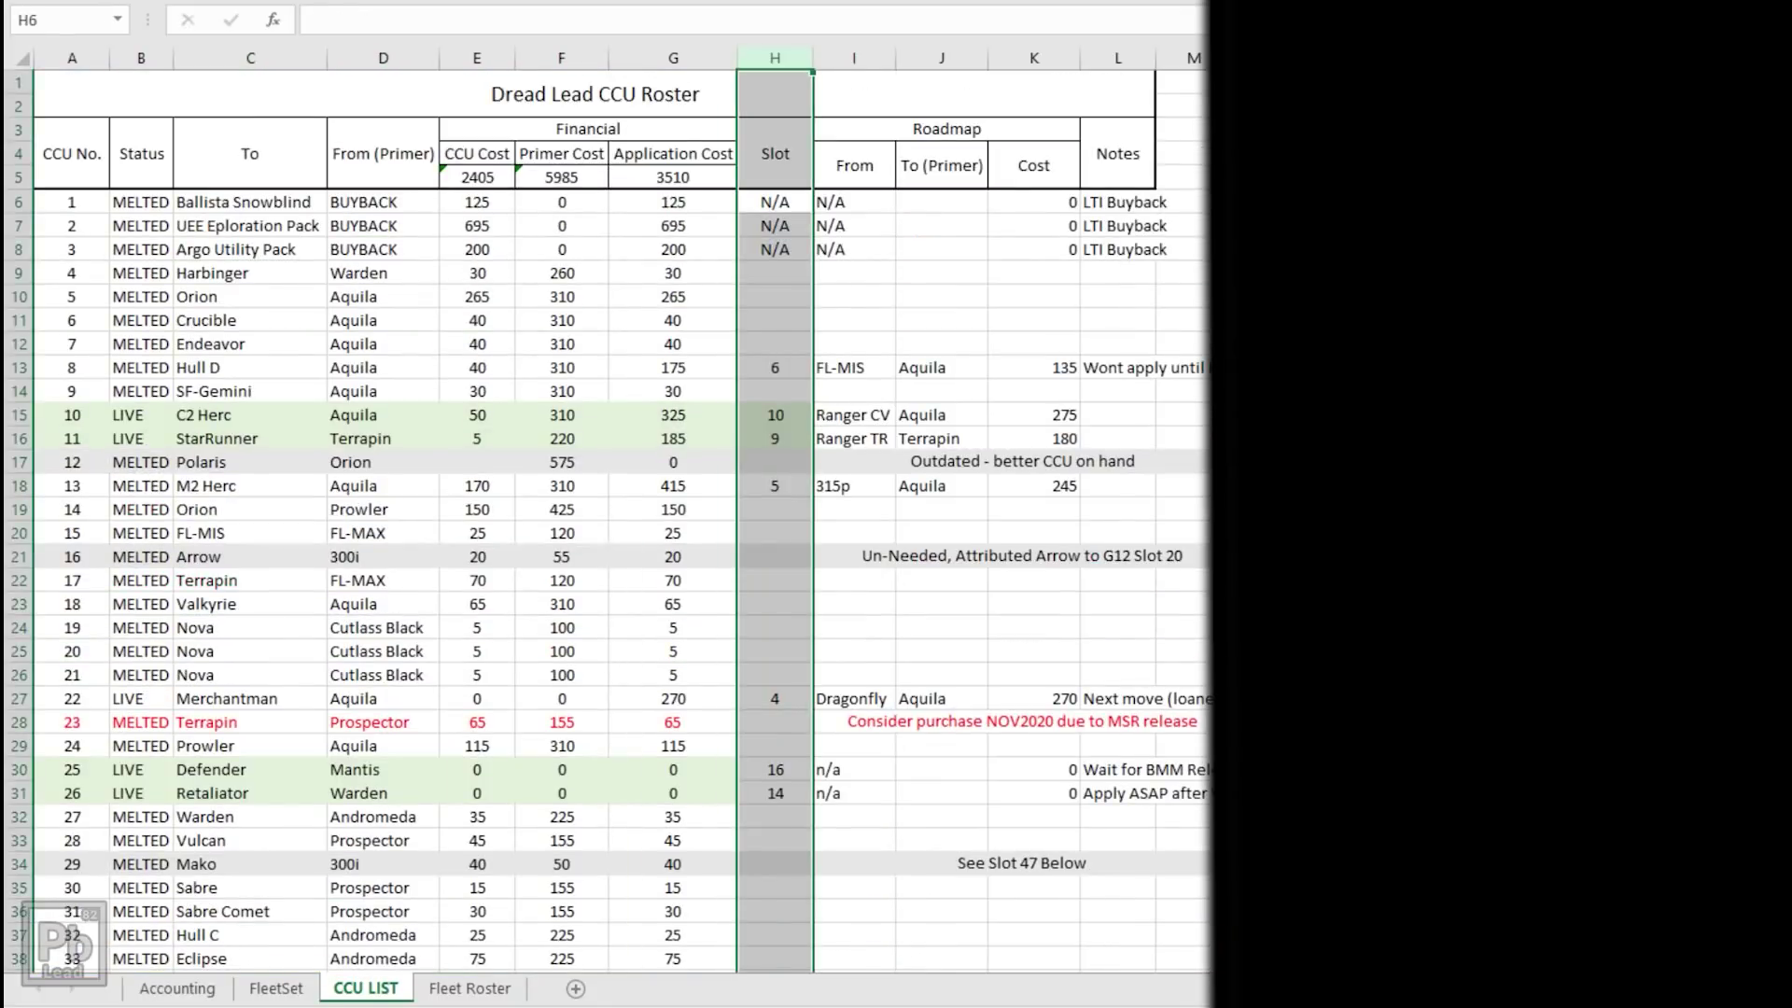
click(72, 415)
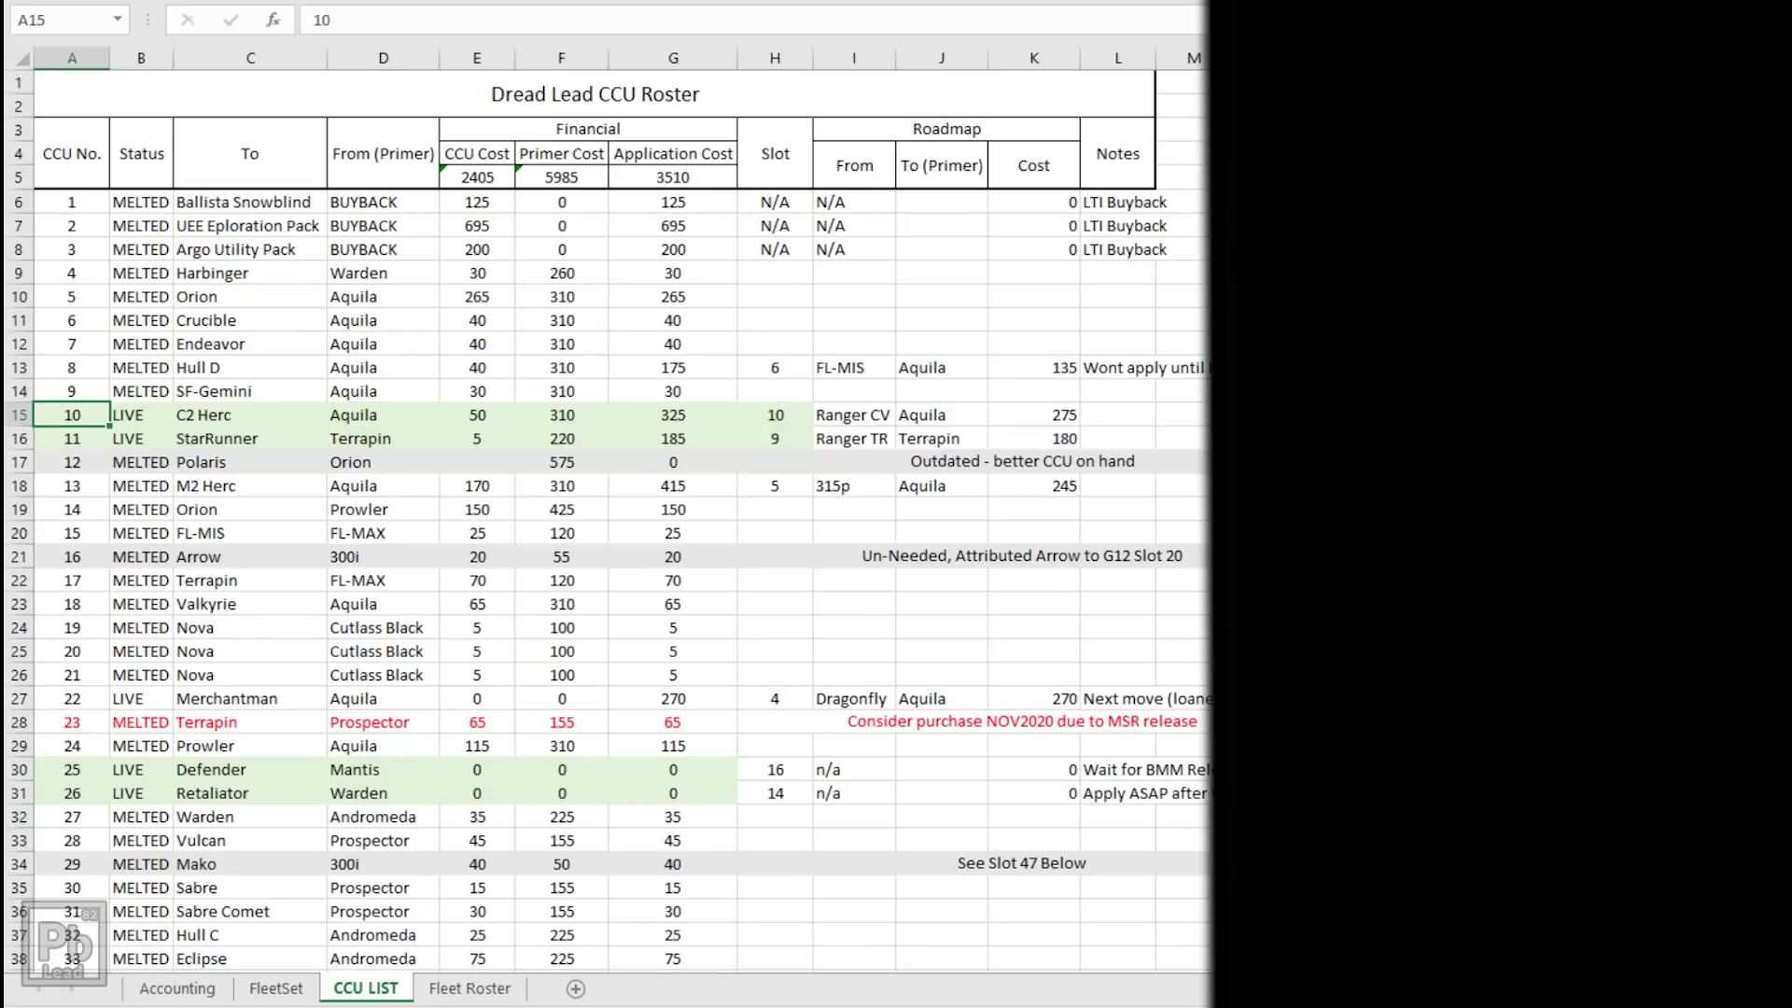
click(249, 415)
click(774, 414)
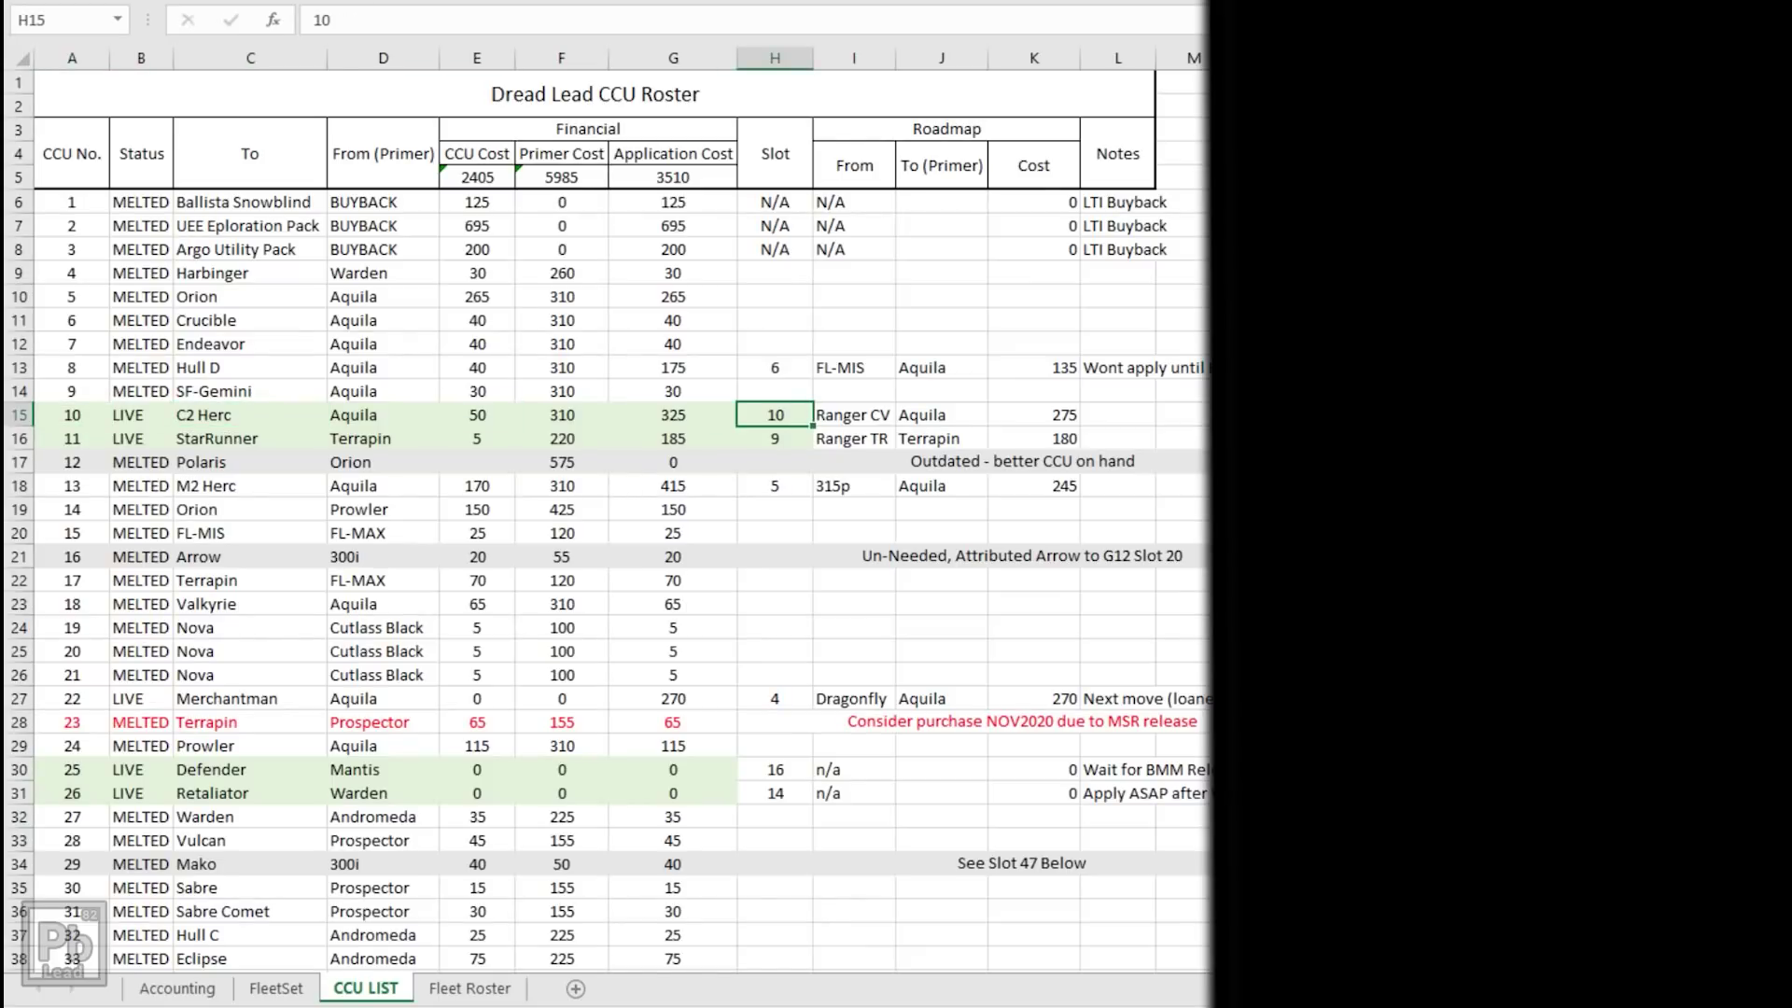
drag(72, 437, 1033, 438)
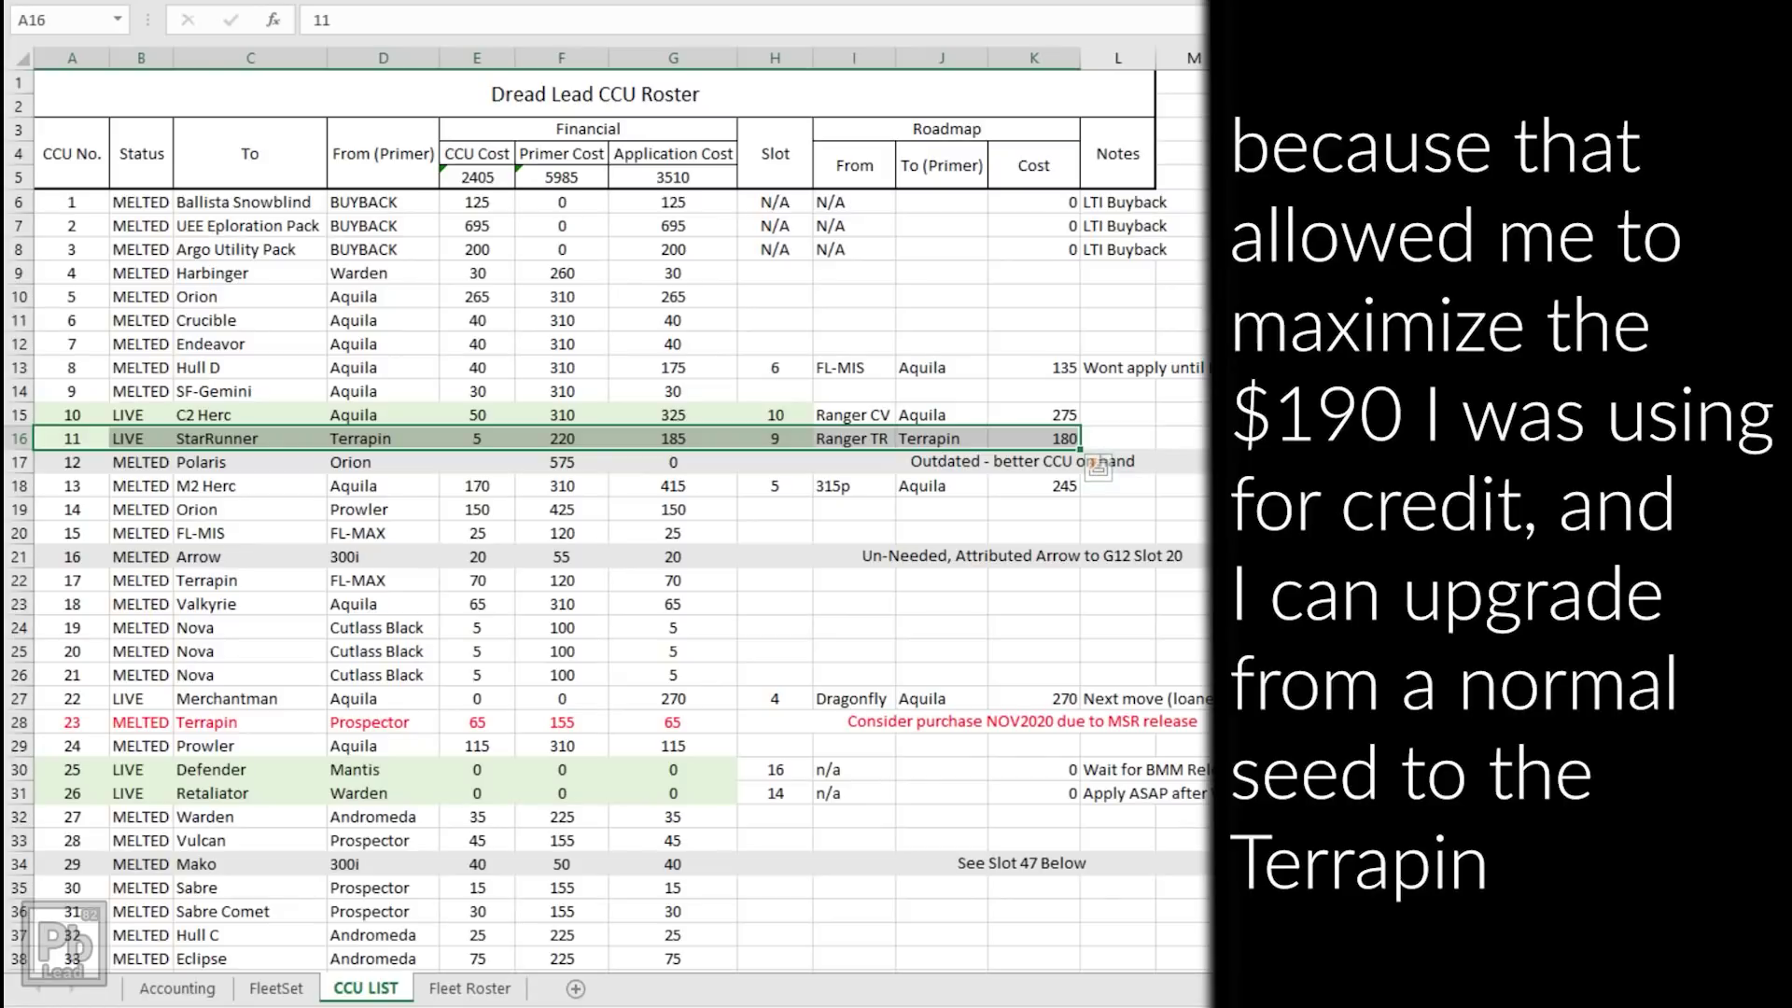
click(853, 439)
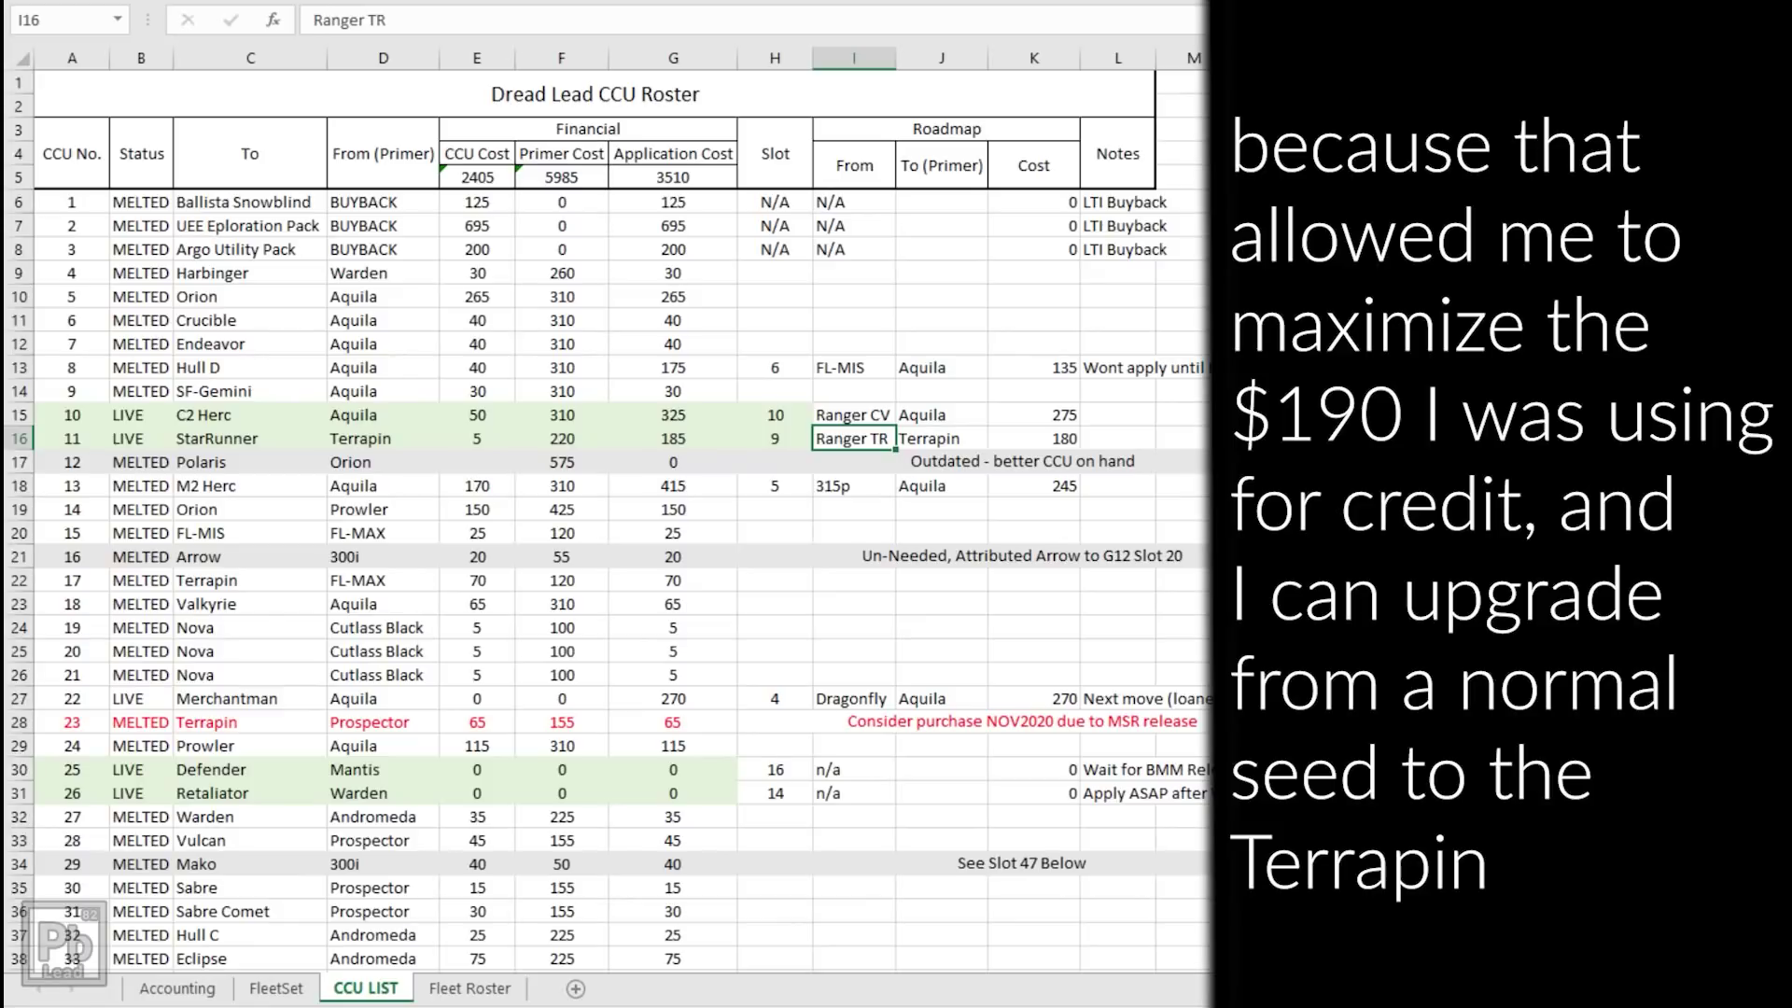
click(1033, 438)
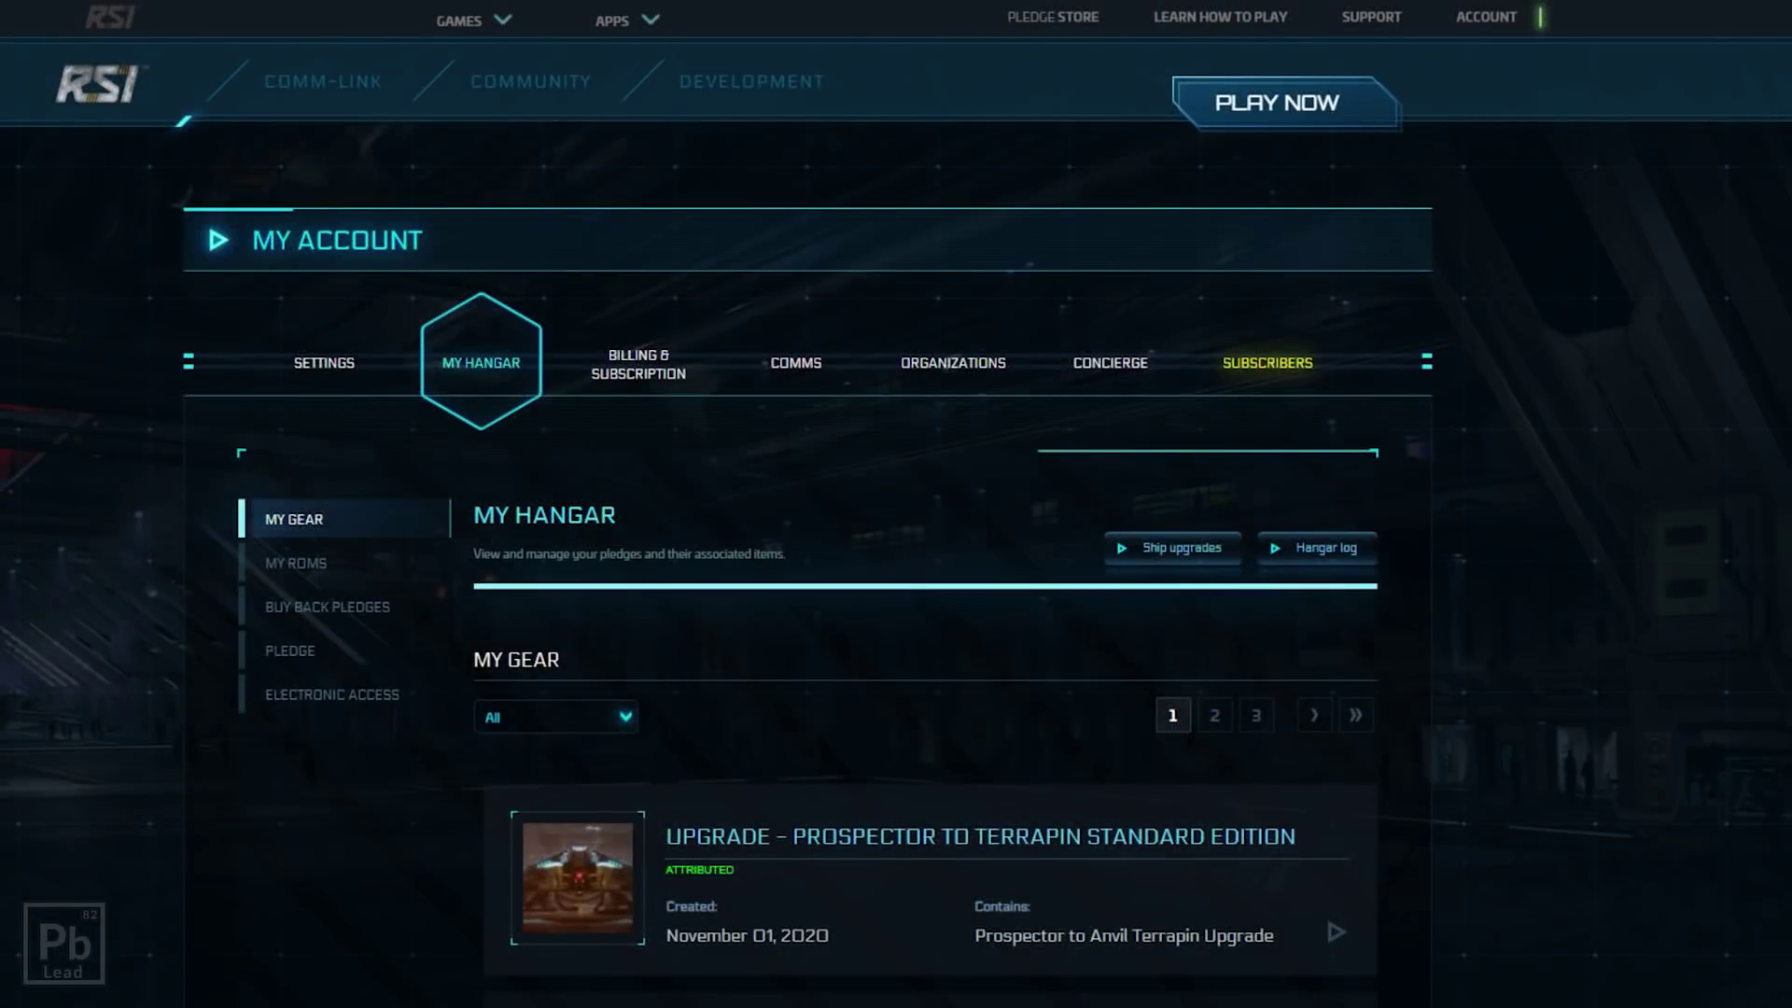
- Switch to My Hangar on the RSI website and look over the most recent upgrades in My Gear
scroll(896, 560, down, 2)
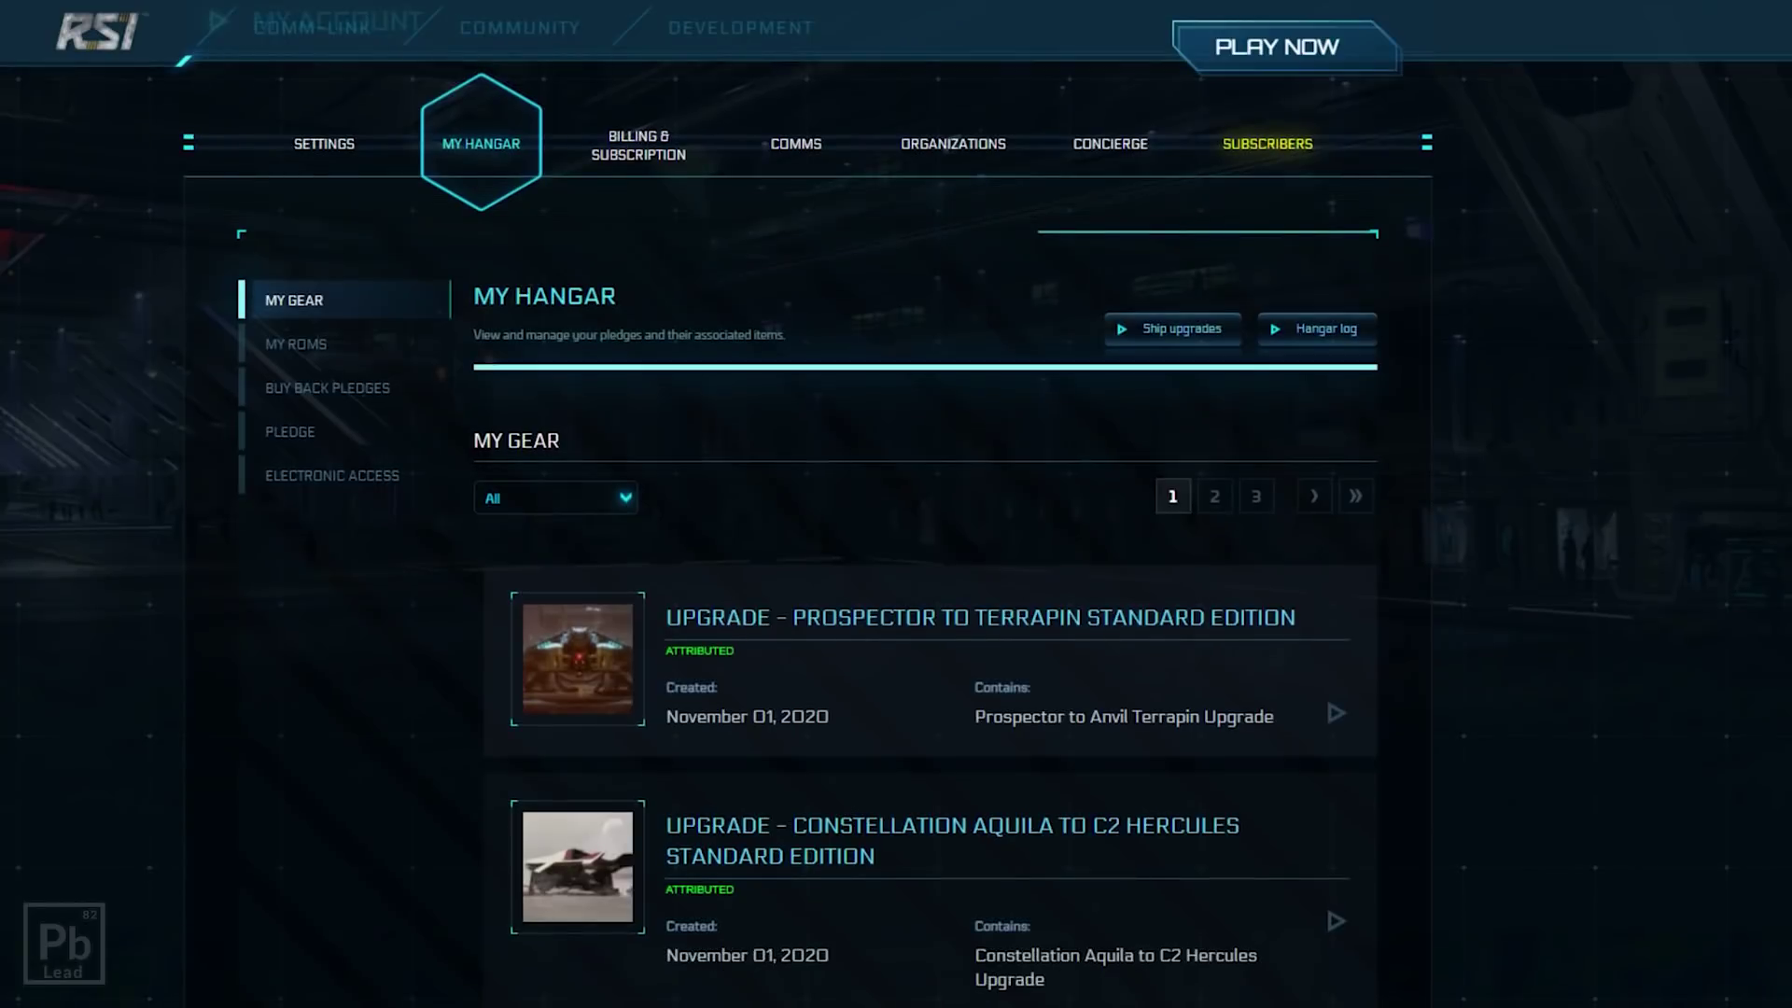
scroll(897, 560, up, 2)
scroll(327, 388, down, 3)
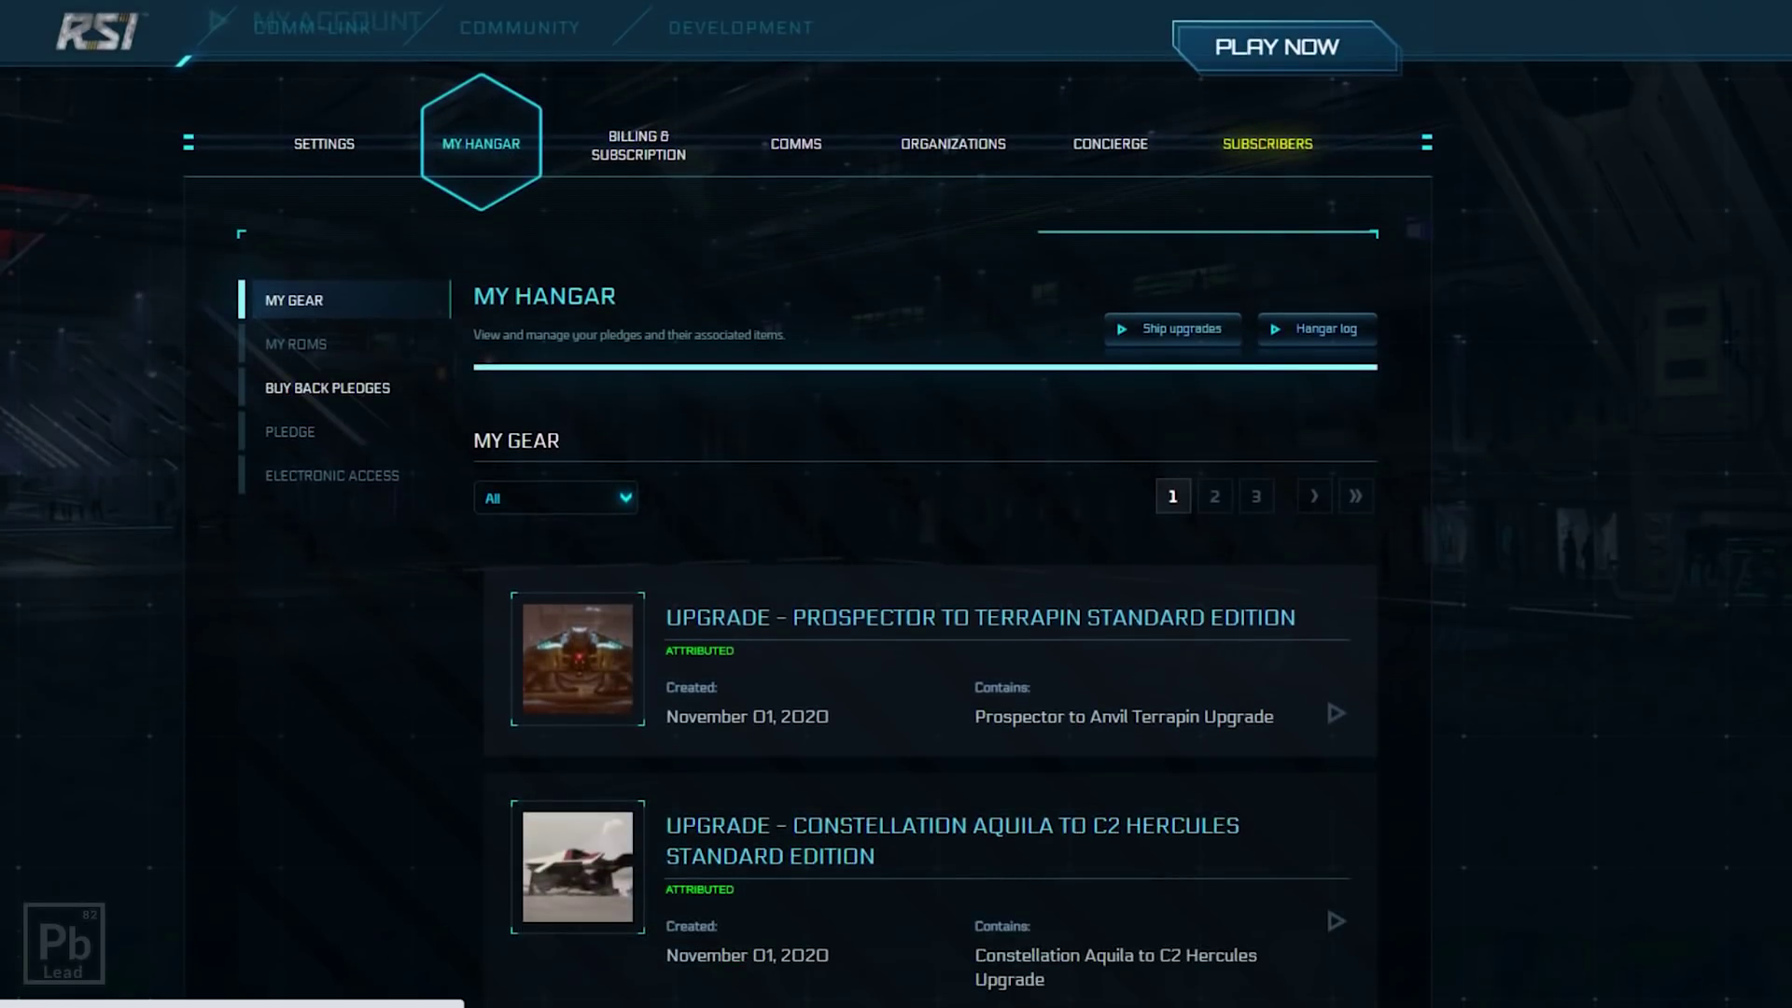
- Open the buy back pledges and browse the melted upgrades down to the December 2019 Constellation Andromeda and Cutlass Black entries
click(327, 387)
scroll(327, 387, down, 10)
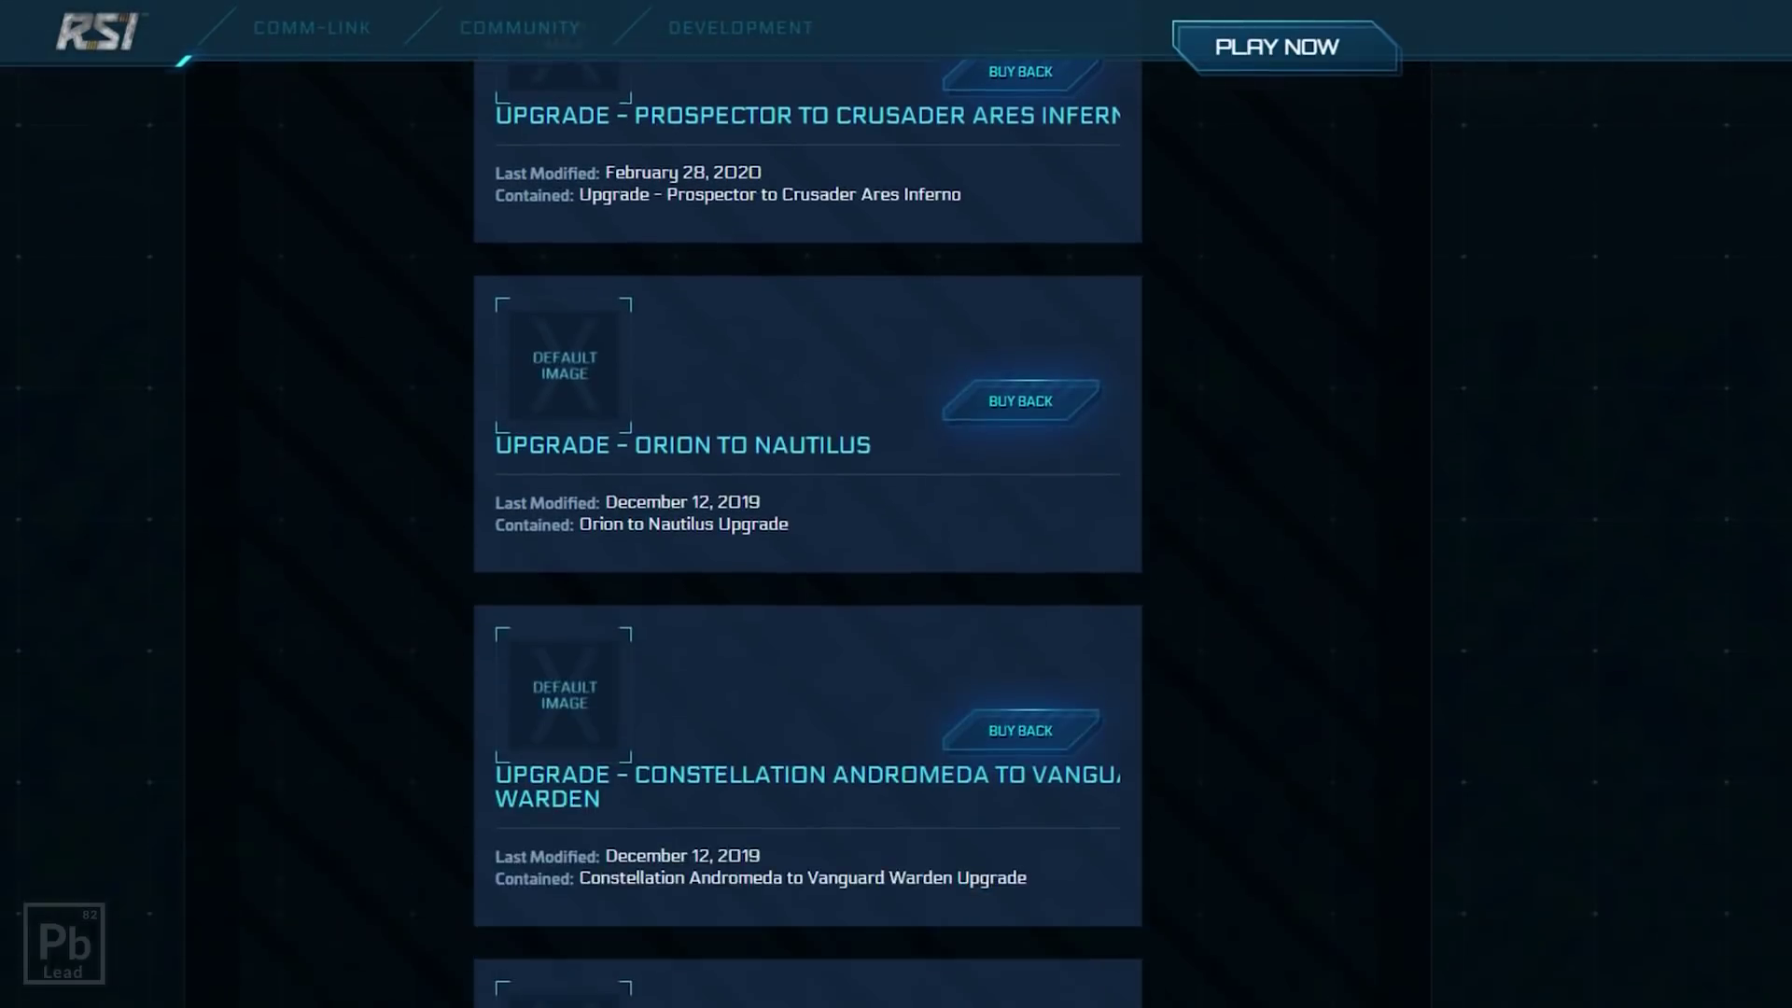
scroll(807, 530, down, 14)
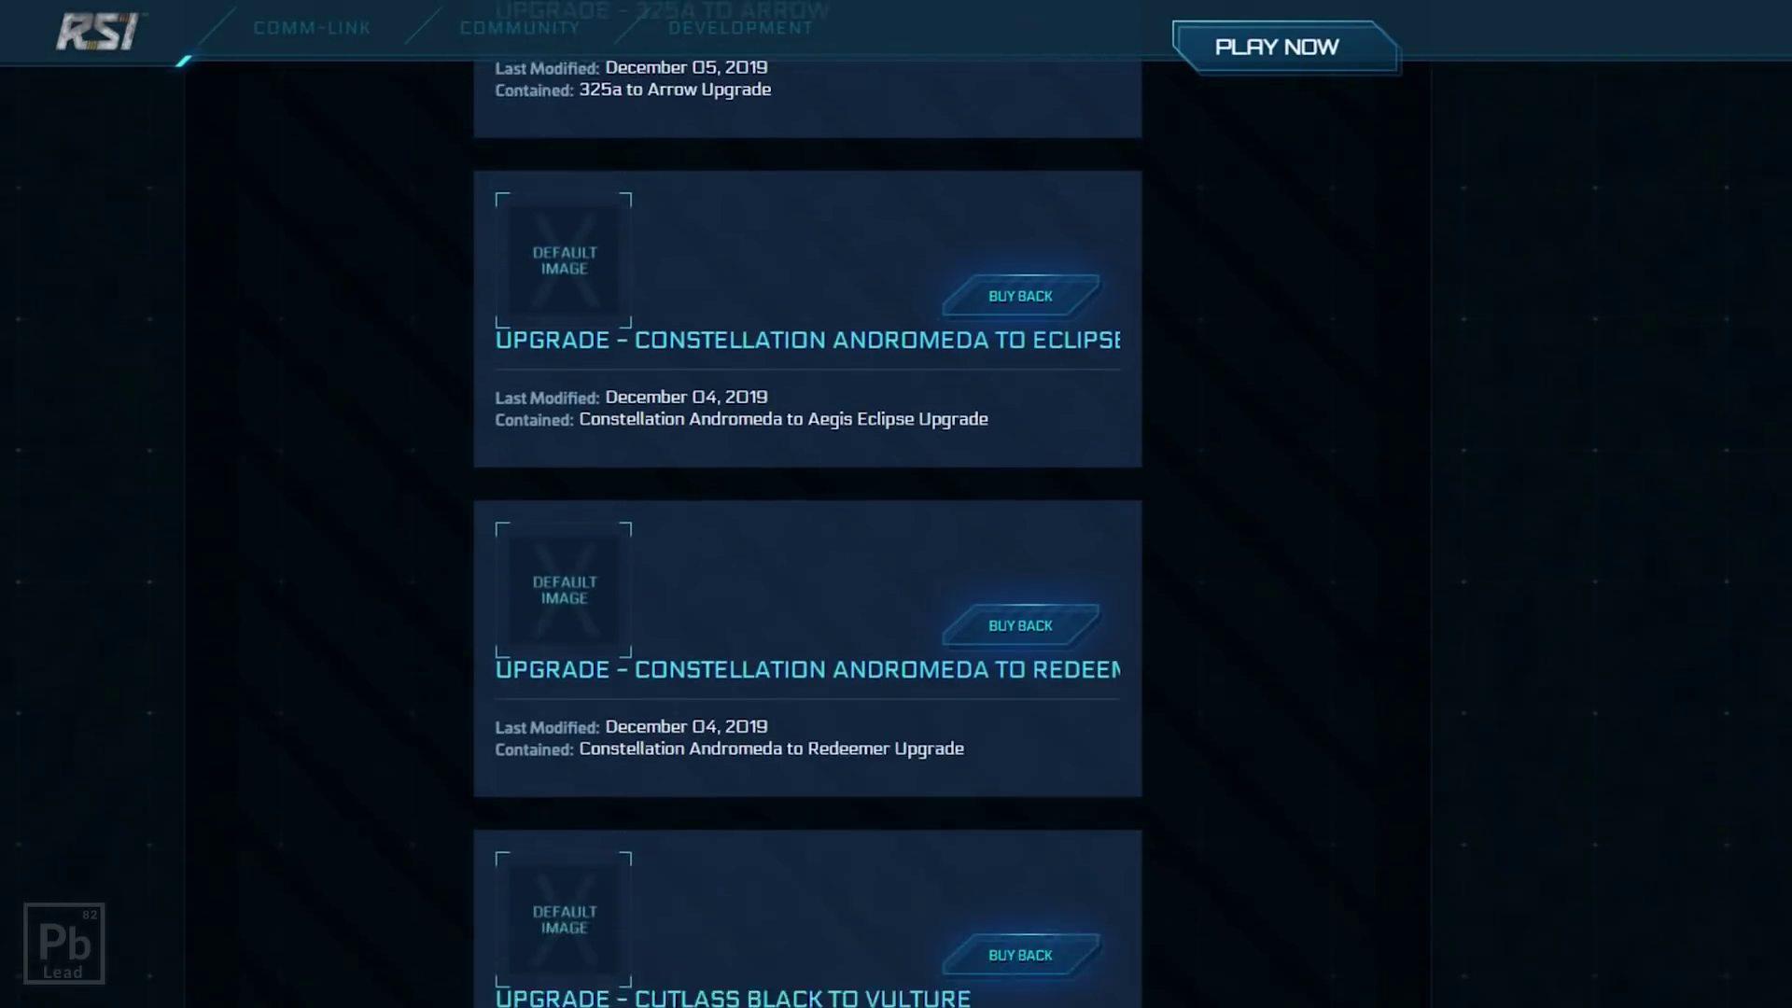
scroll(808, 530, down, 3)
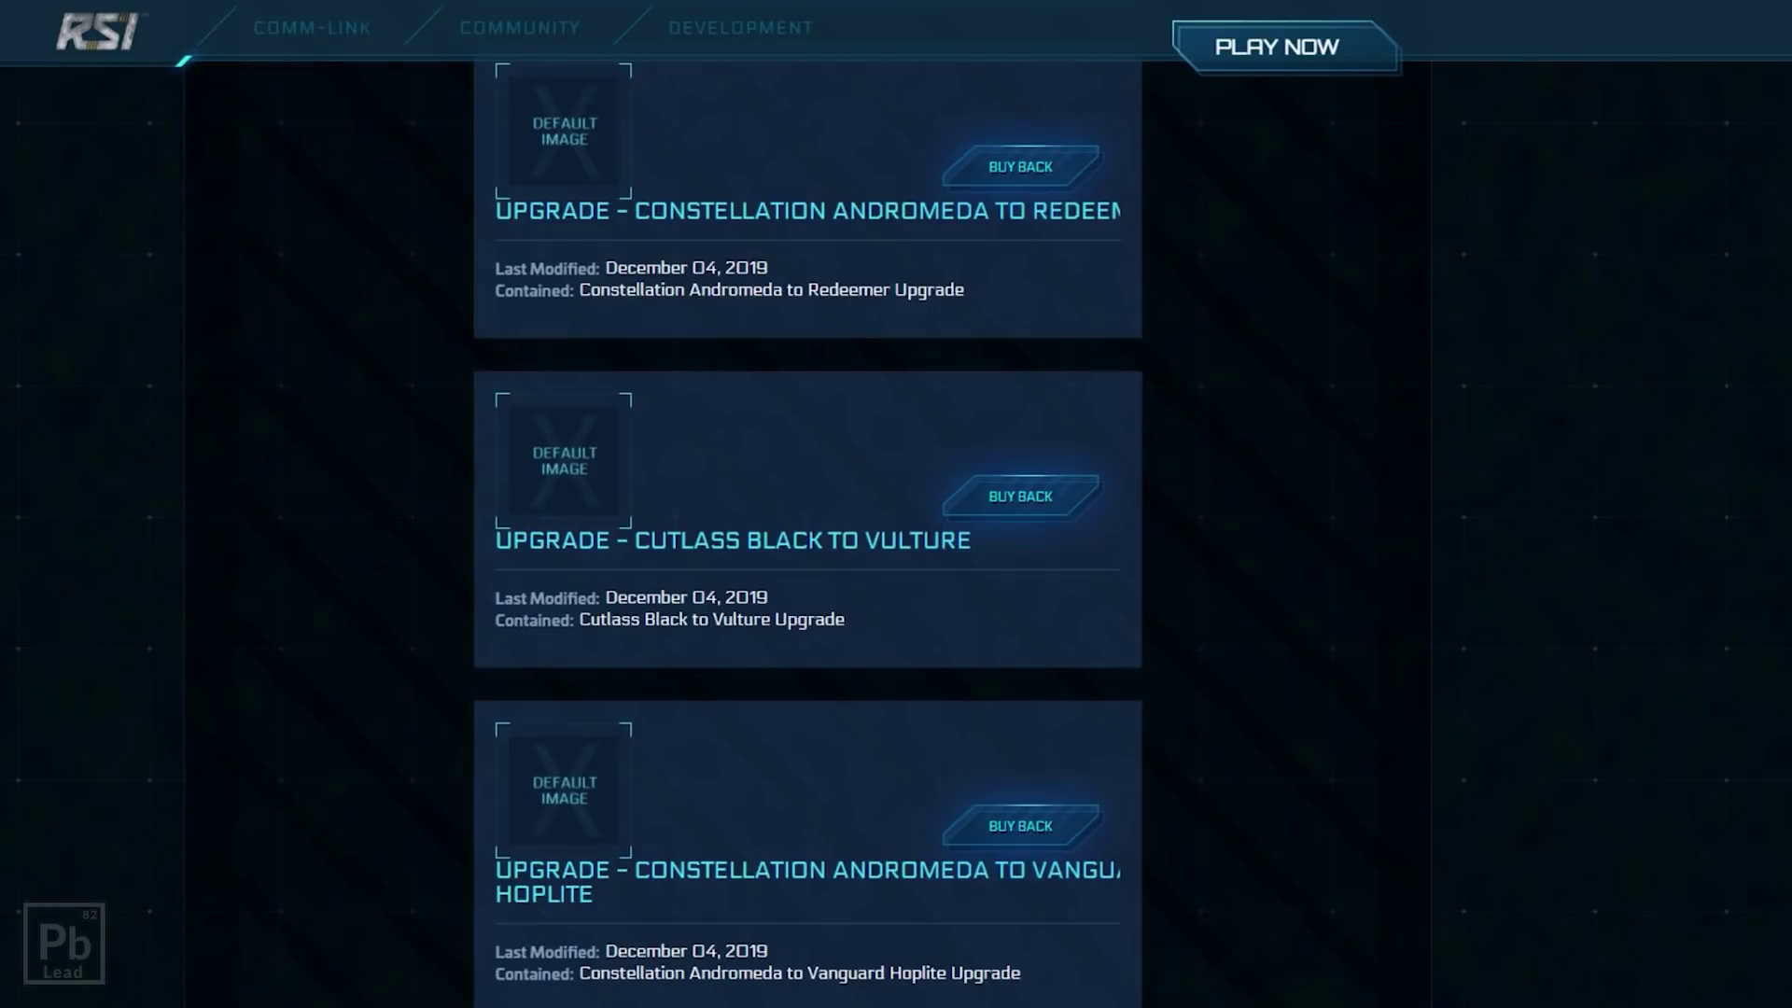
scroll(808, 530, up, 20)
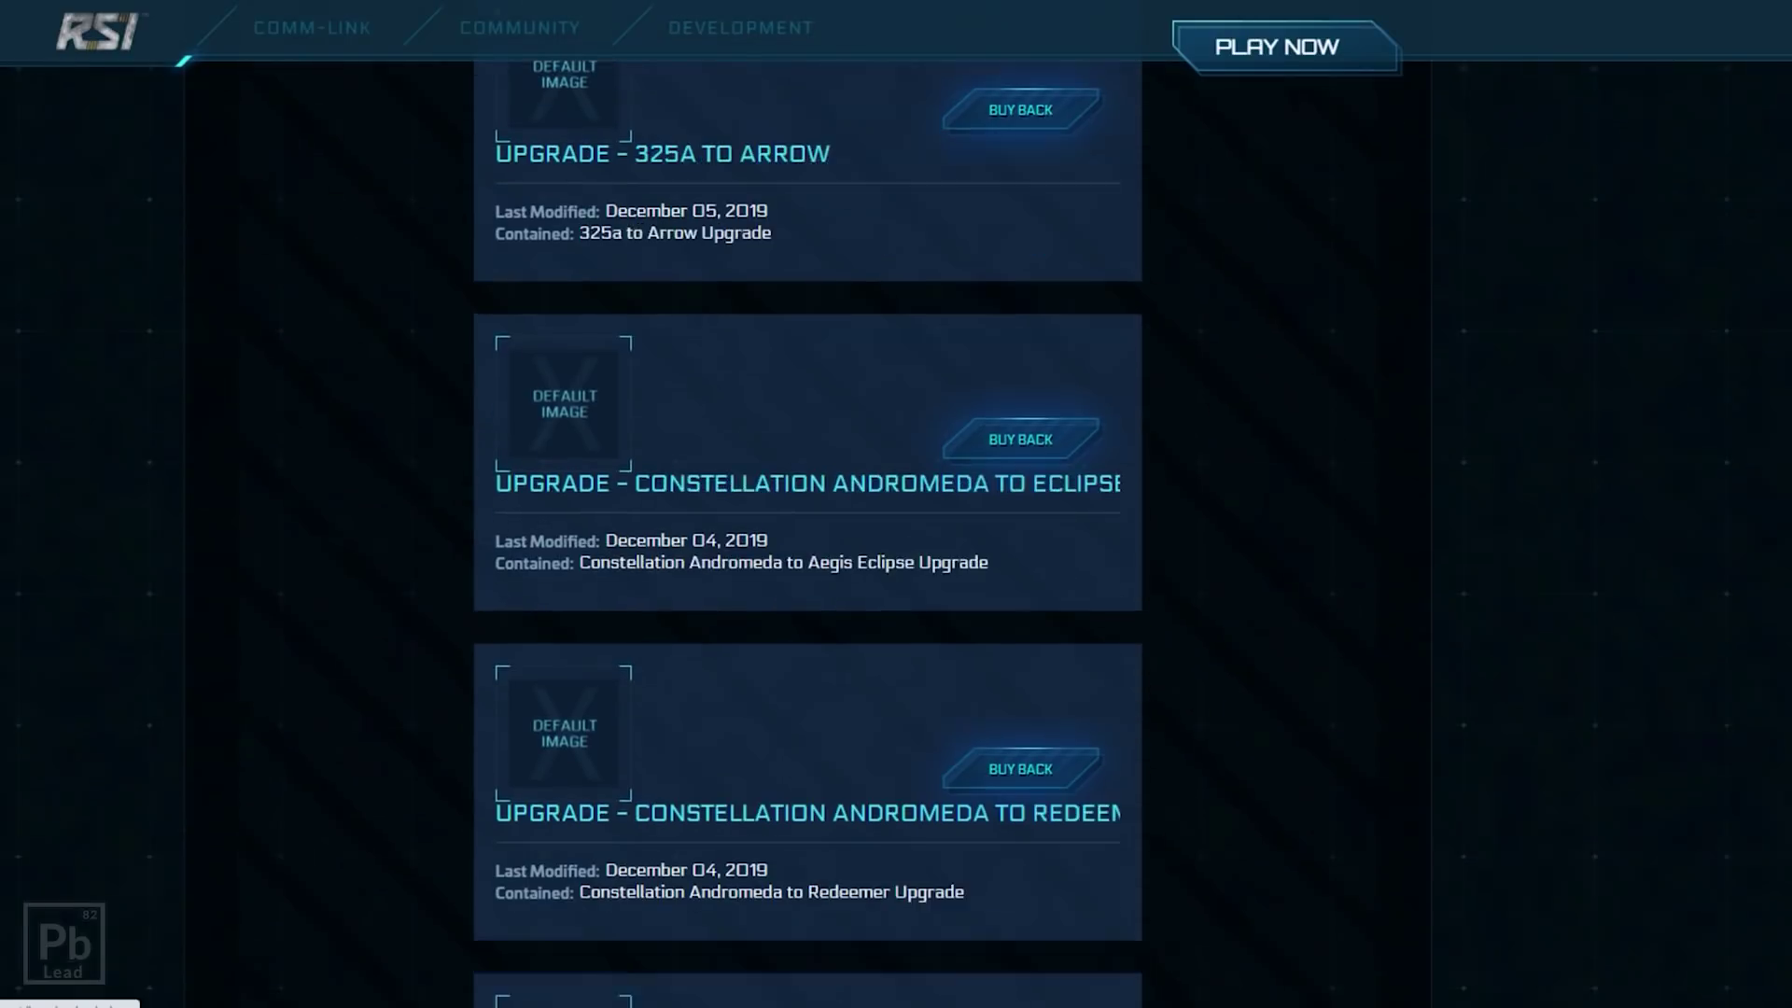
scroll(808, 531, up, 8)
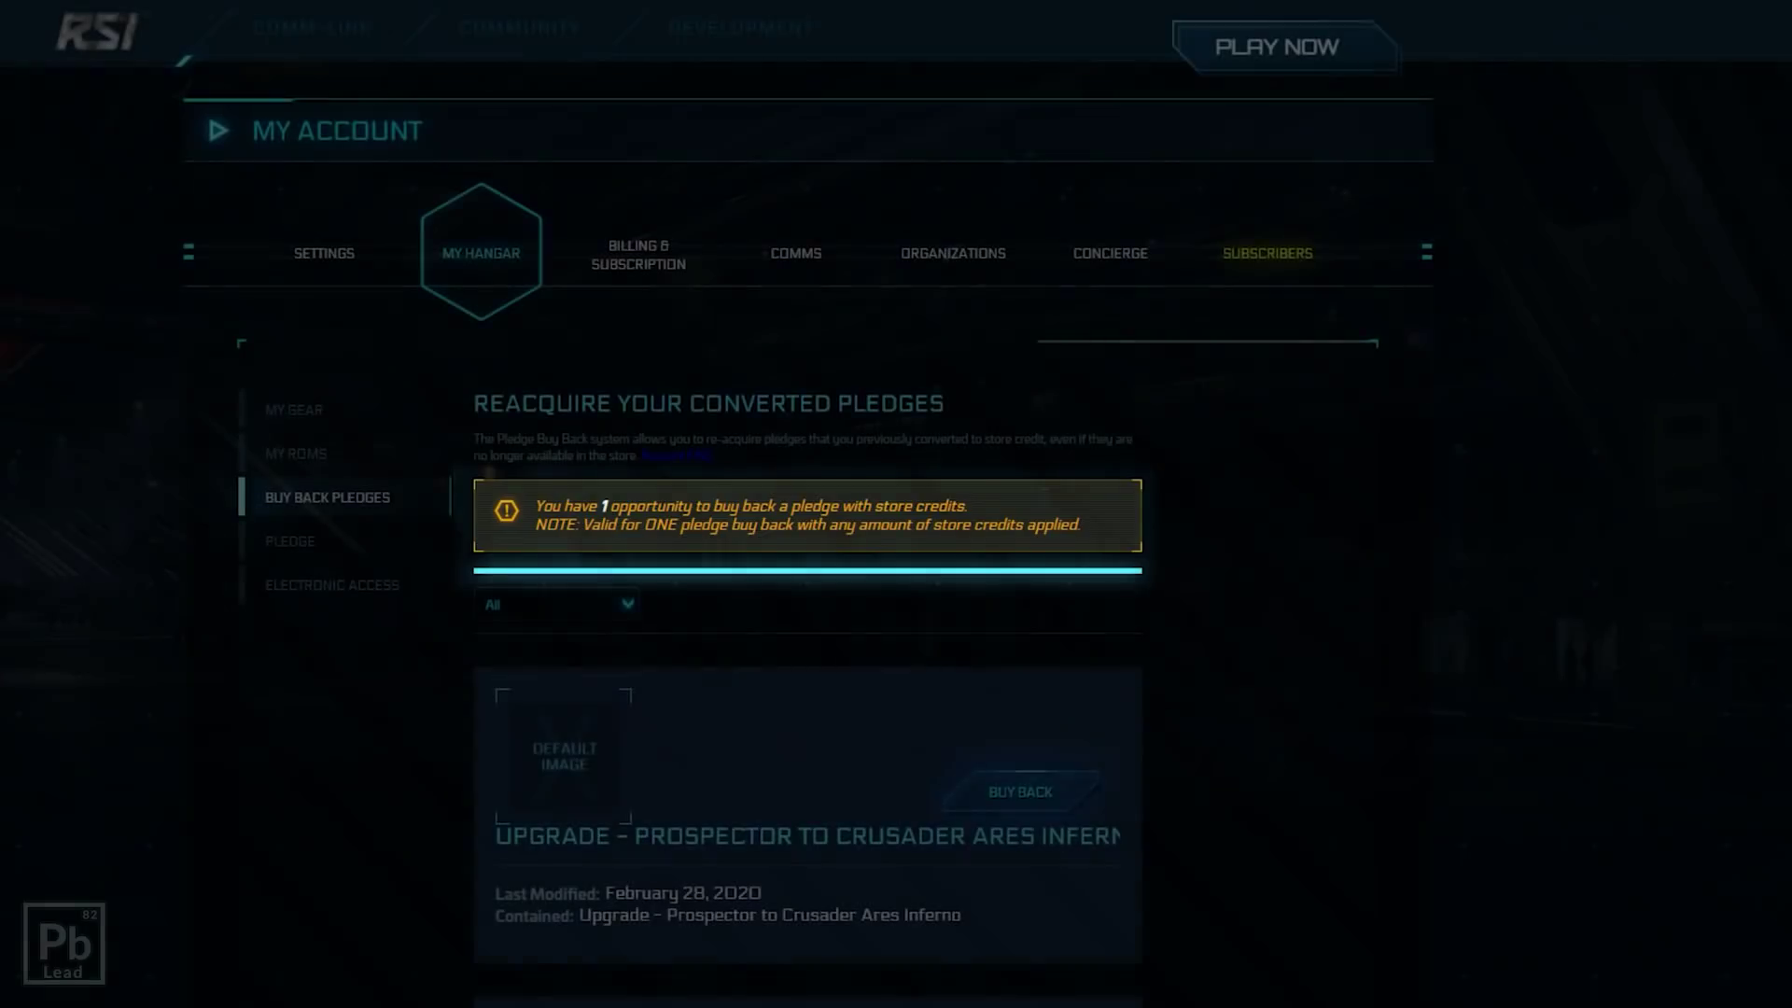
- Look through the buy back list again down to the Carrack to Orion, Constellation Aquila to Reclaimer and 325a to Arrow upgrades
scroll(807, 560, down, 5)
scroll(808, 560, down, 3)
scroll(808, 560, down, 8)
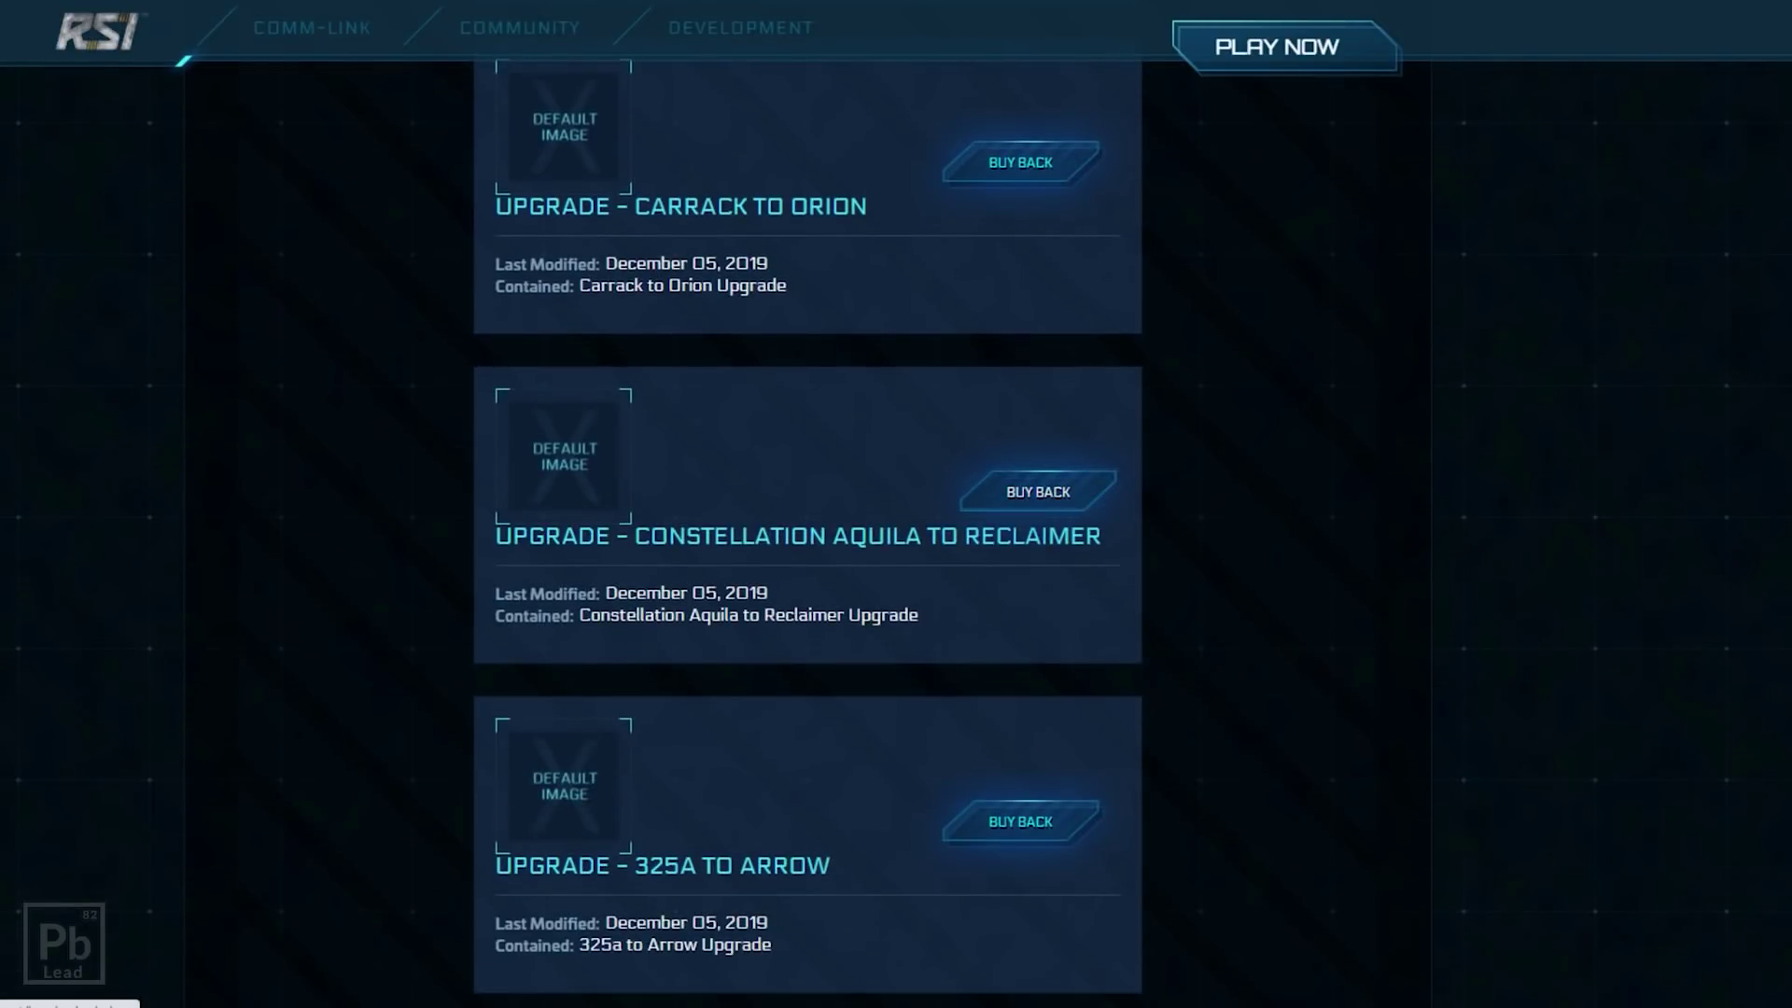
scroll(808, 560, up, 15)
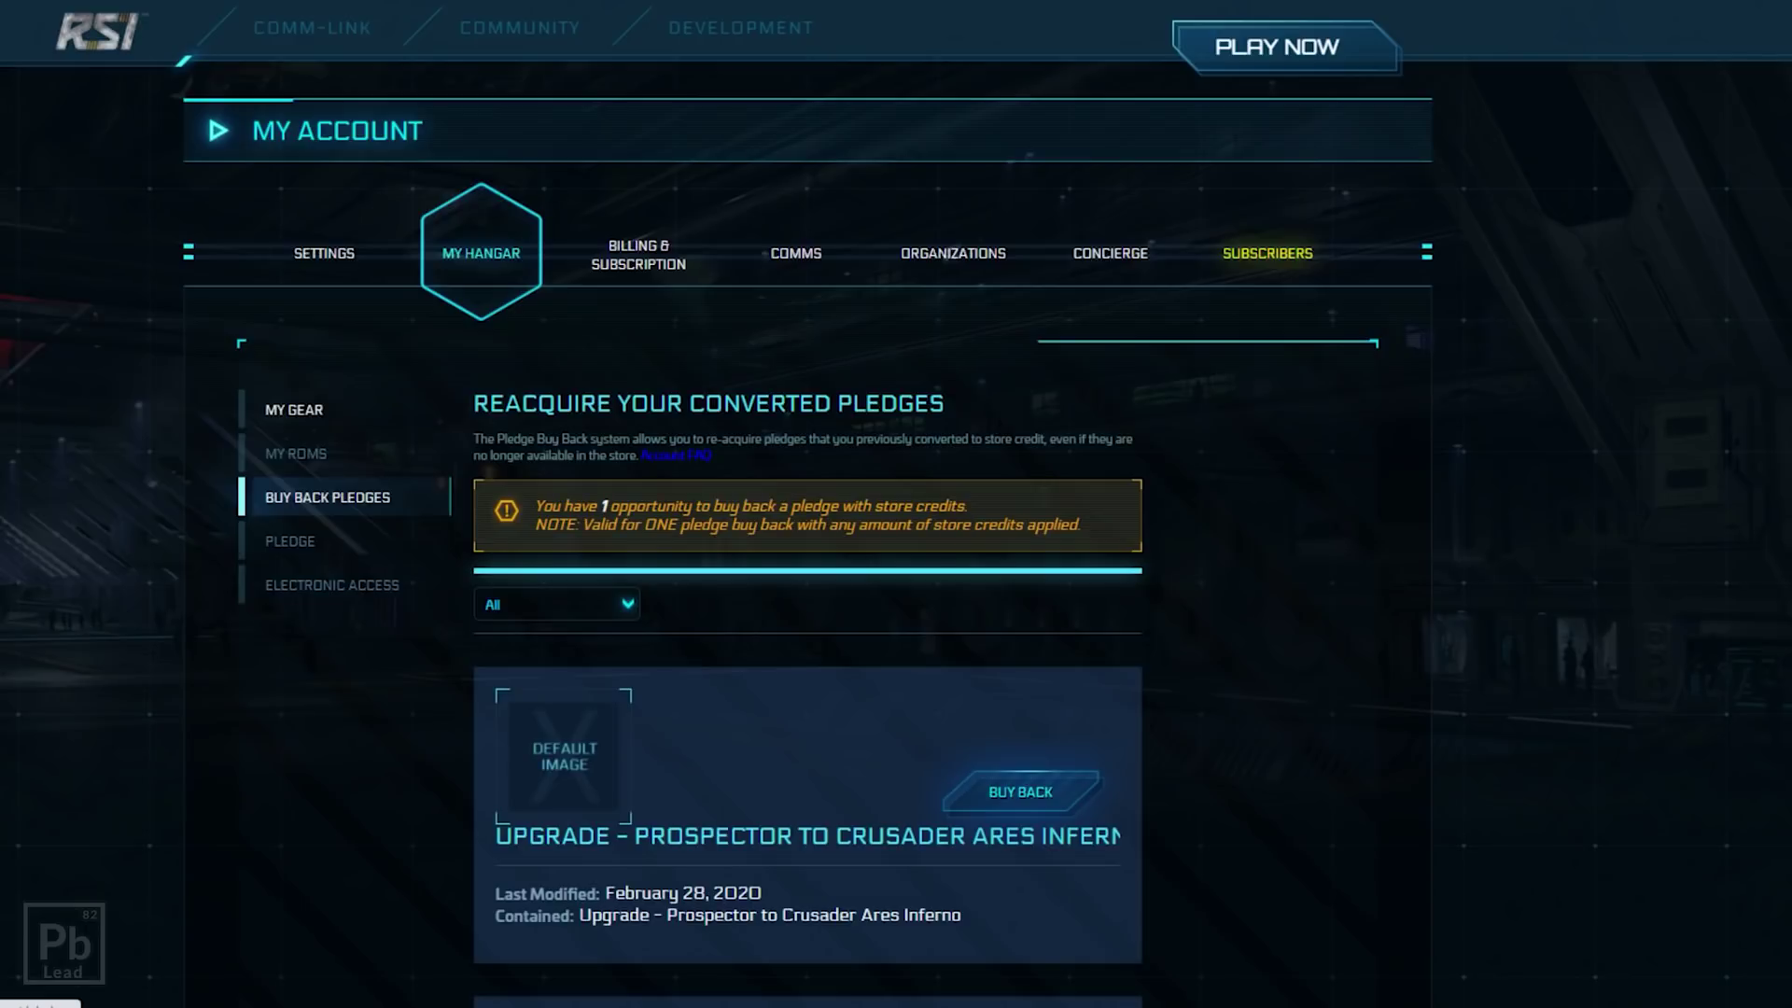
- Return to My Gear and examine the title and contents of the Terrapin to Mercury Star Runner upgrade
click(294, 409)
scroll(896, 504, down, 6)
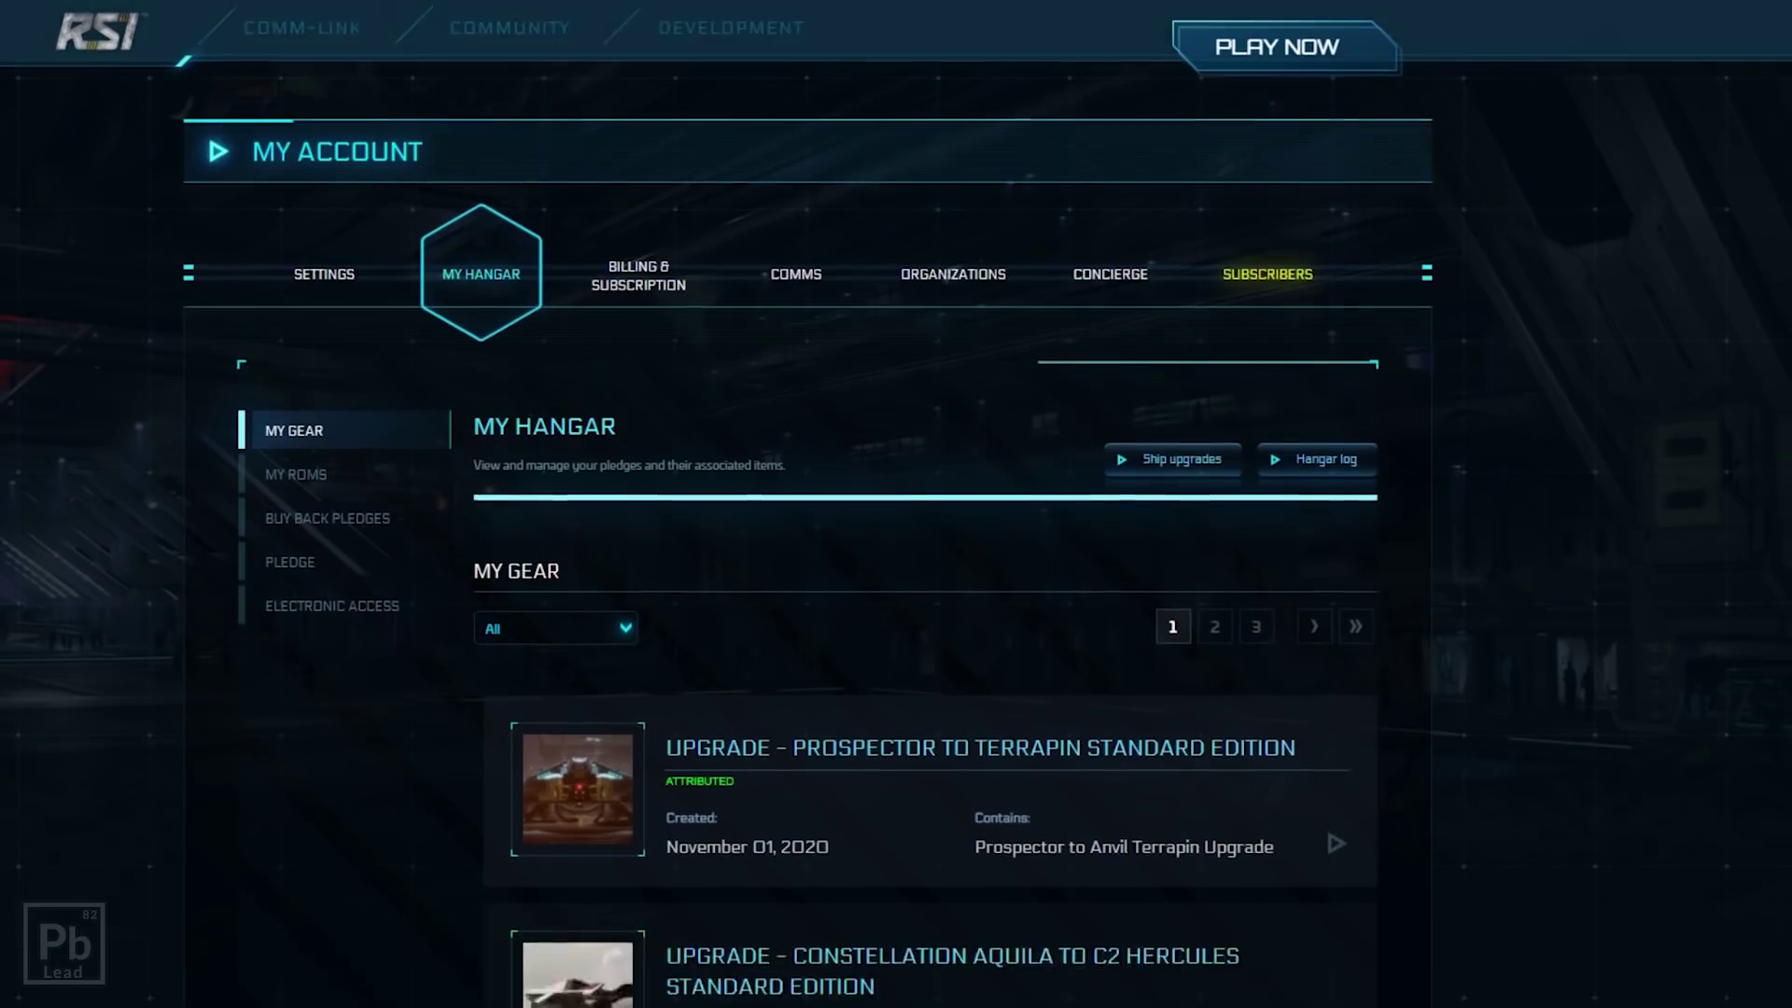
drag(818, 760, 752, 790)
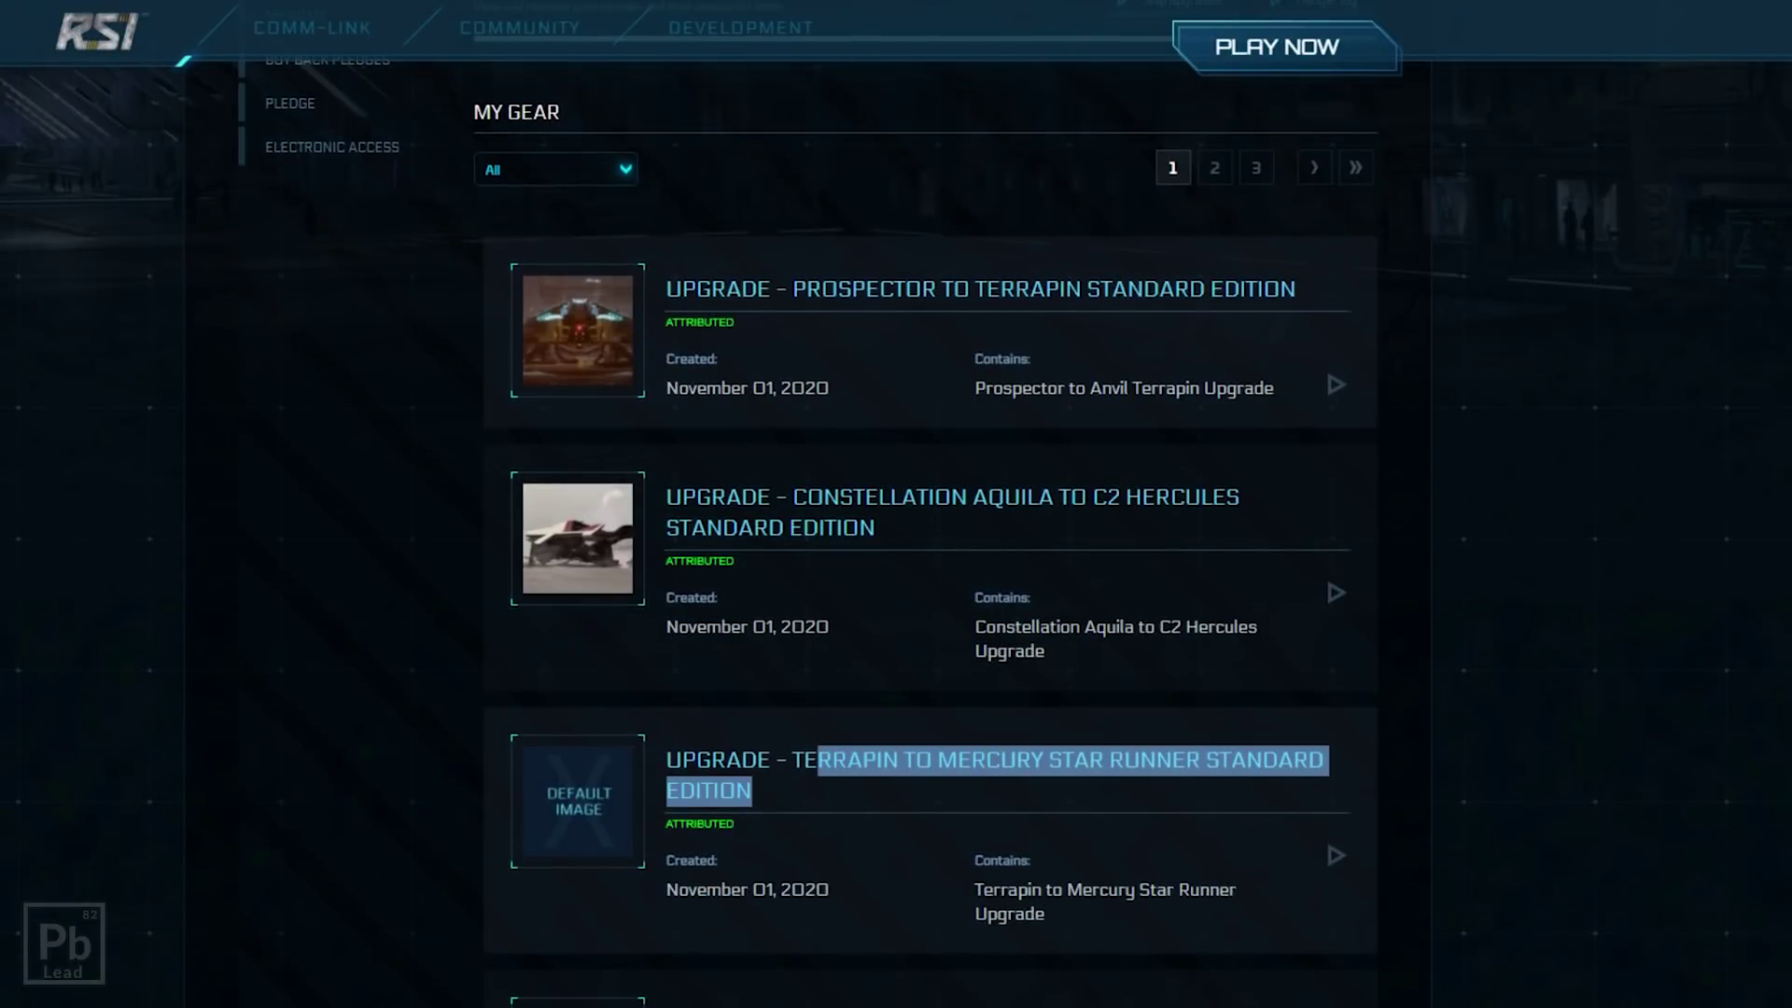
click(753, 791)
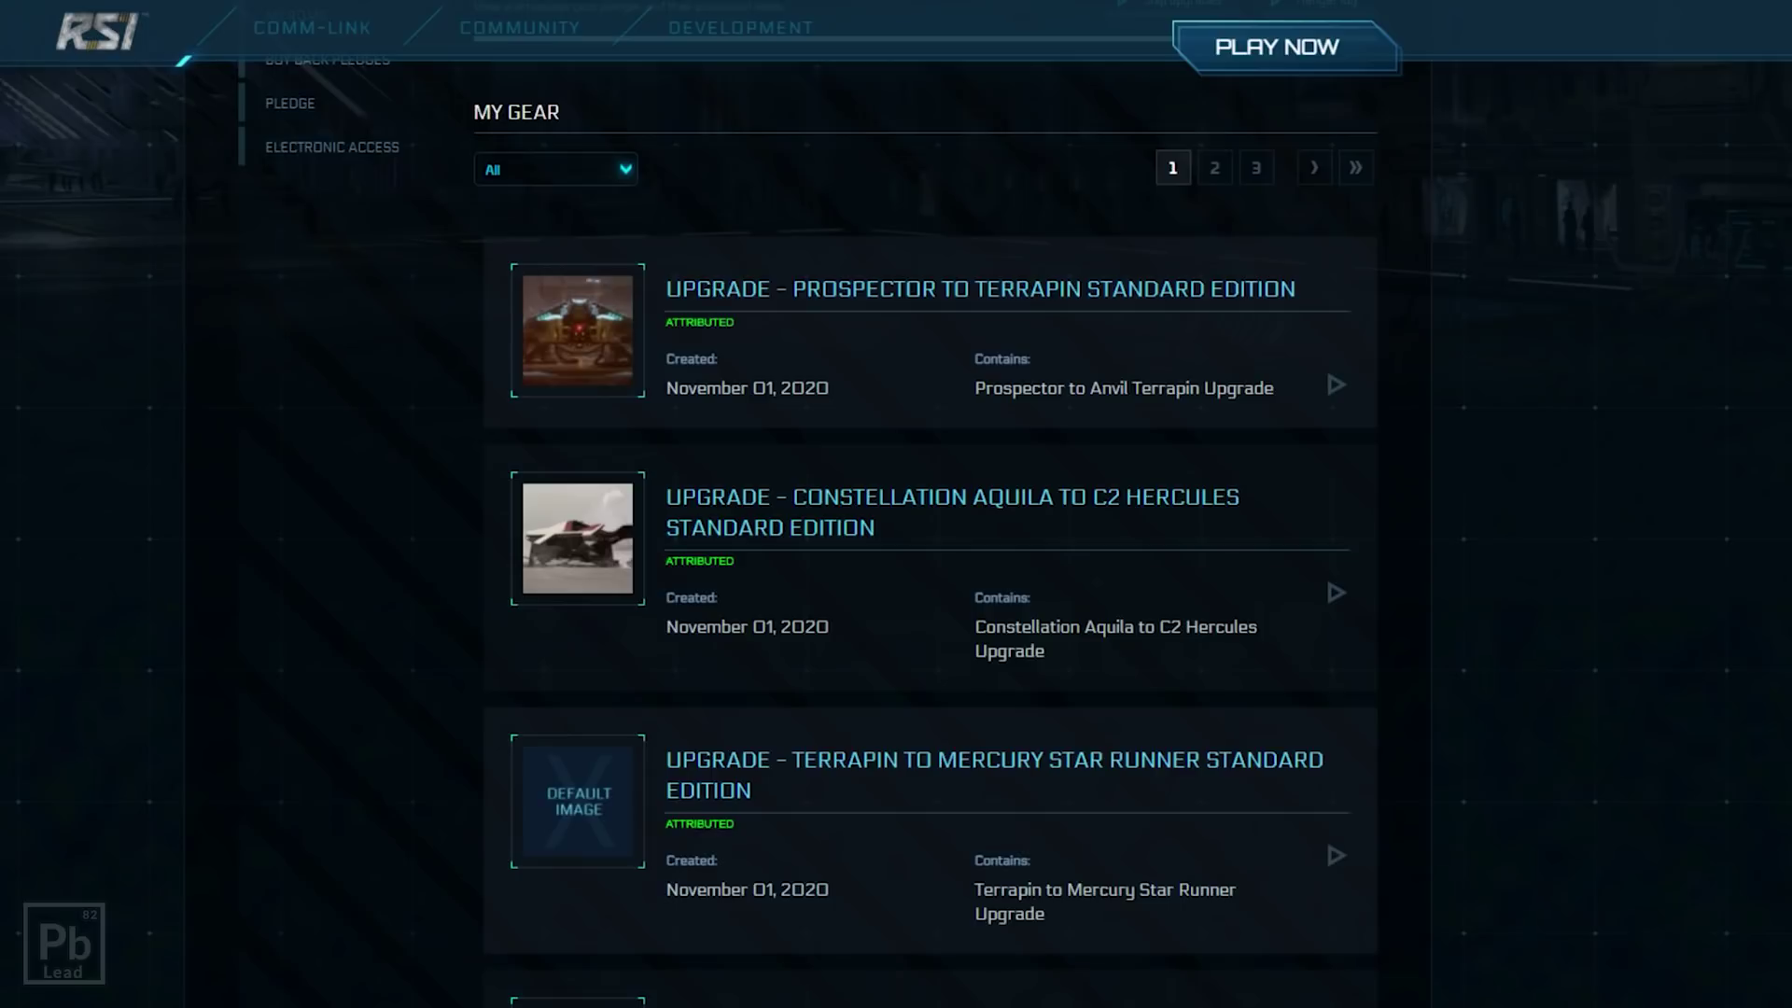
drag(983, 890, 1201, 890)
scroll(1201, 890, up, 1)
scroll(1201, 889, down, 1)
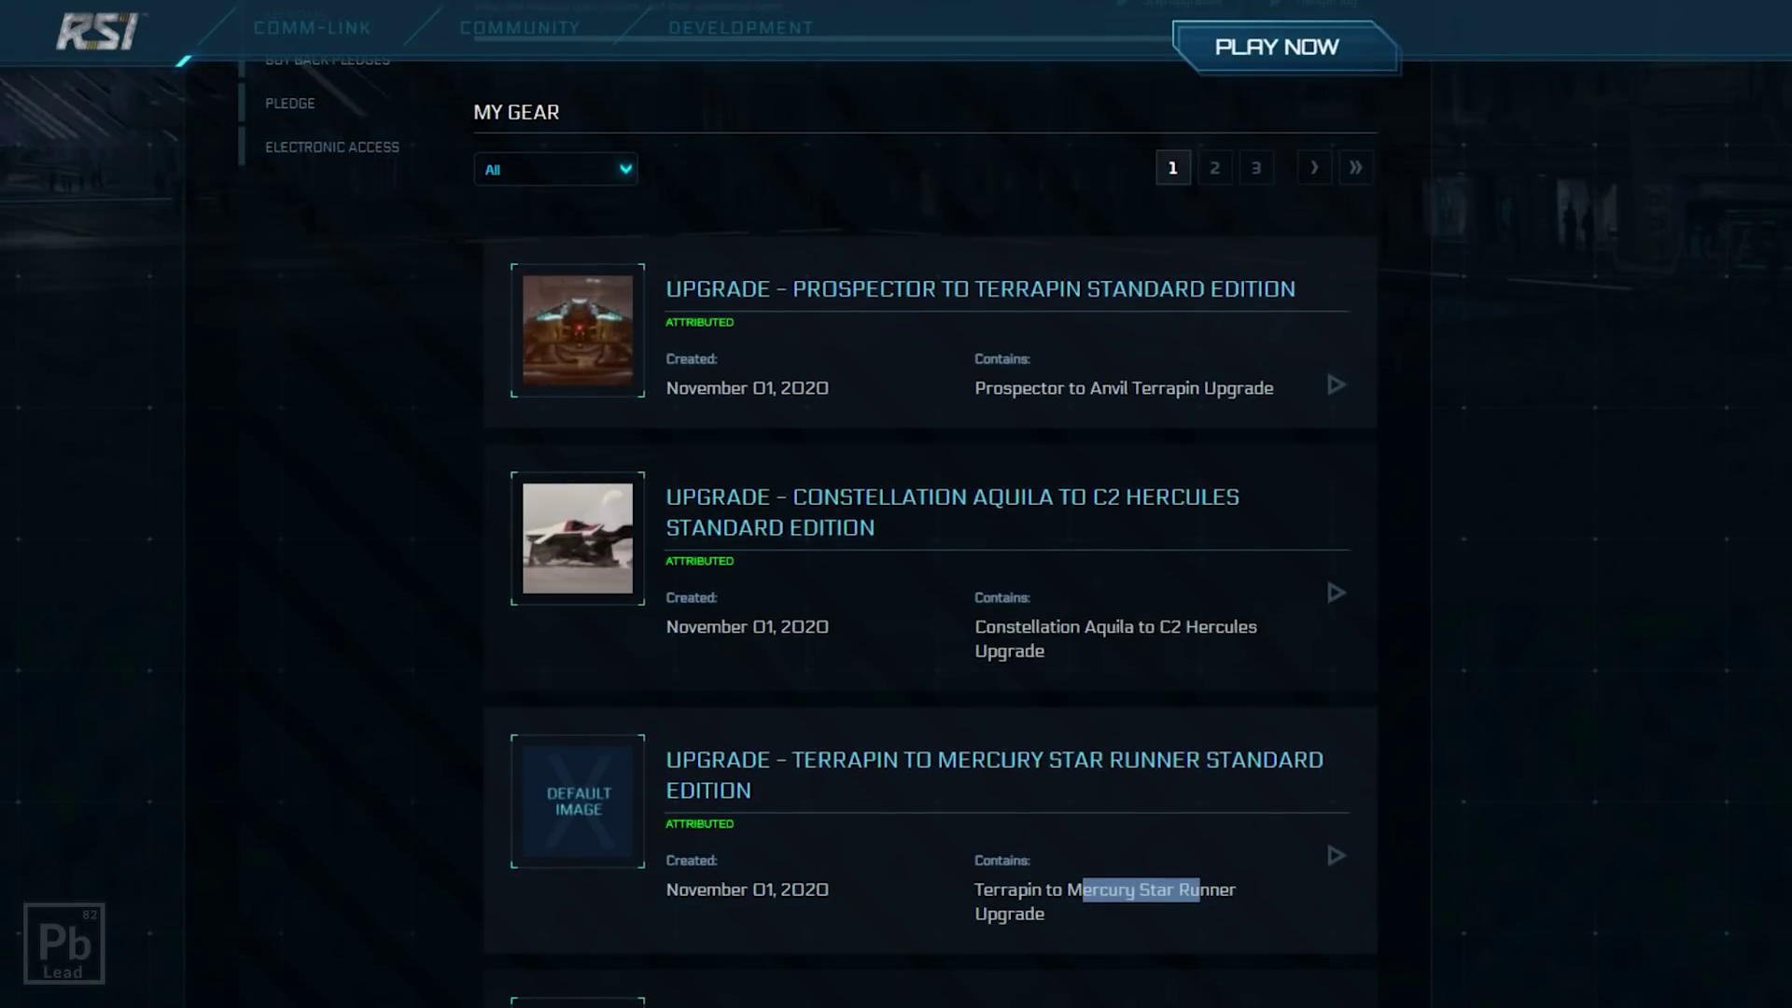
- Examine the title of the Prospector to Terrapin Standard Edition upgrade in My Gear
scroll(930, 598, up, 3)
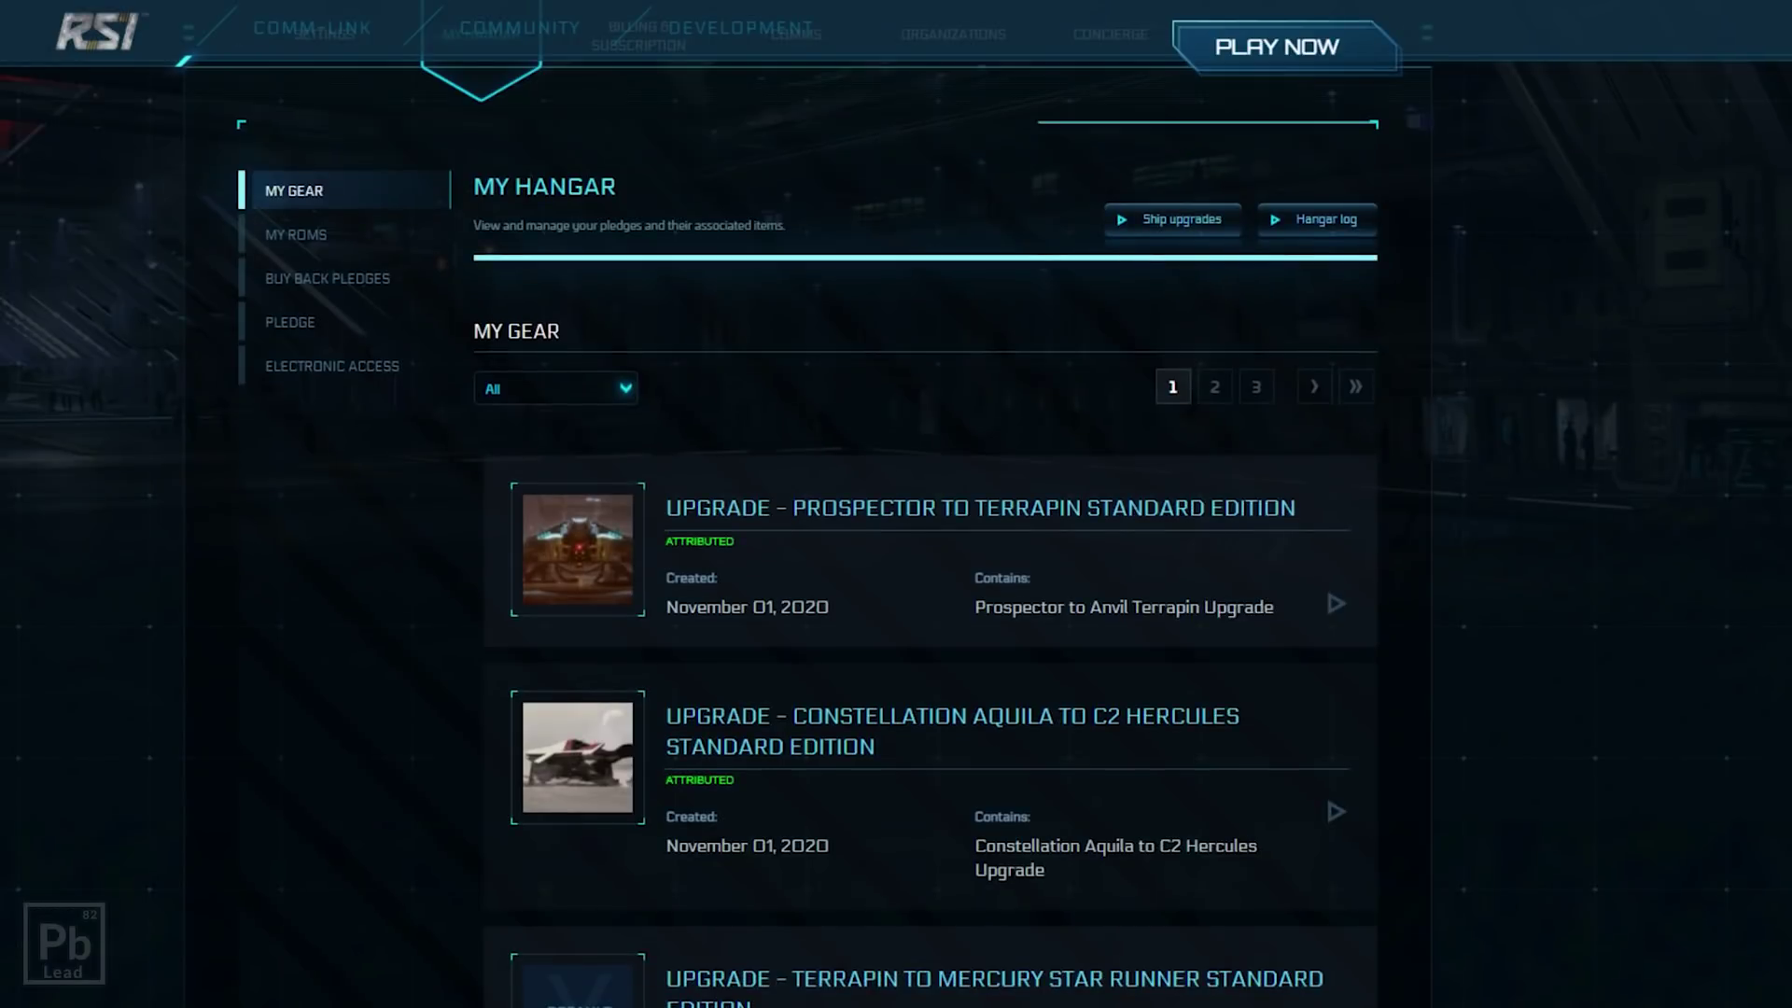
mouse_move(667, 508)
mouse_down()
mouse_move(1297, 541)
mouse_move(667, 508)
mouse_move(696, 508)
mouse_up()
drag(806, 509, 1240, 508)
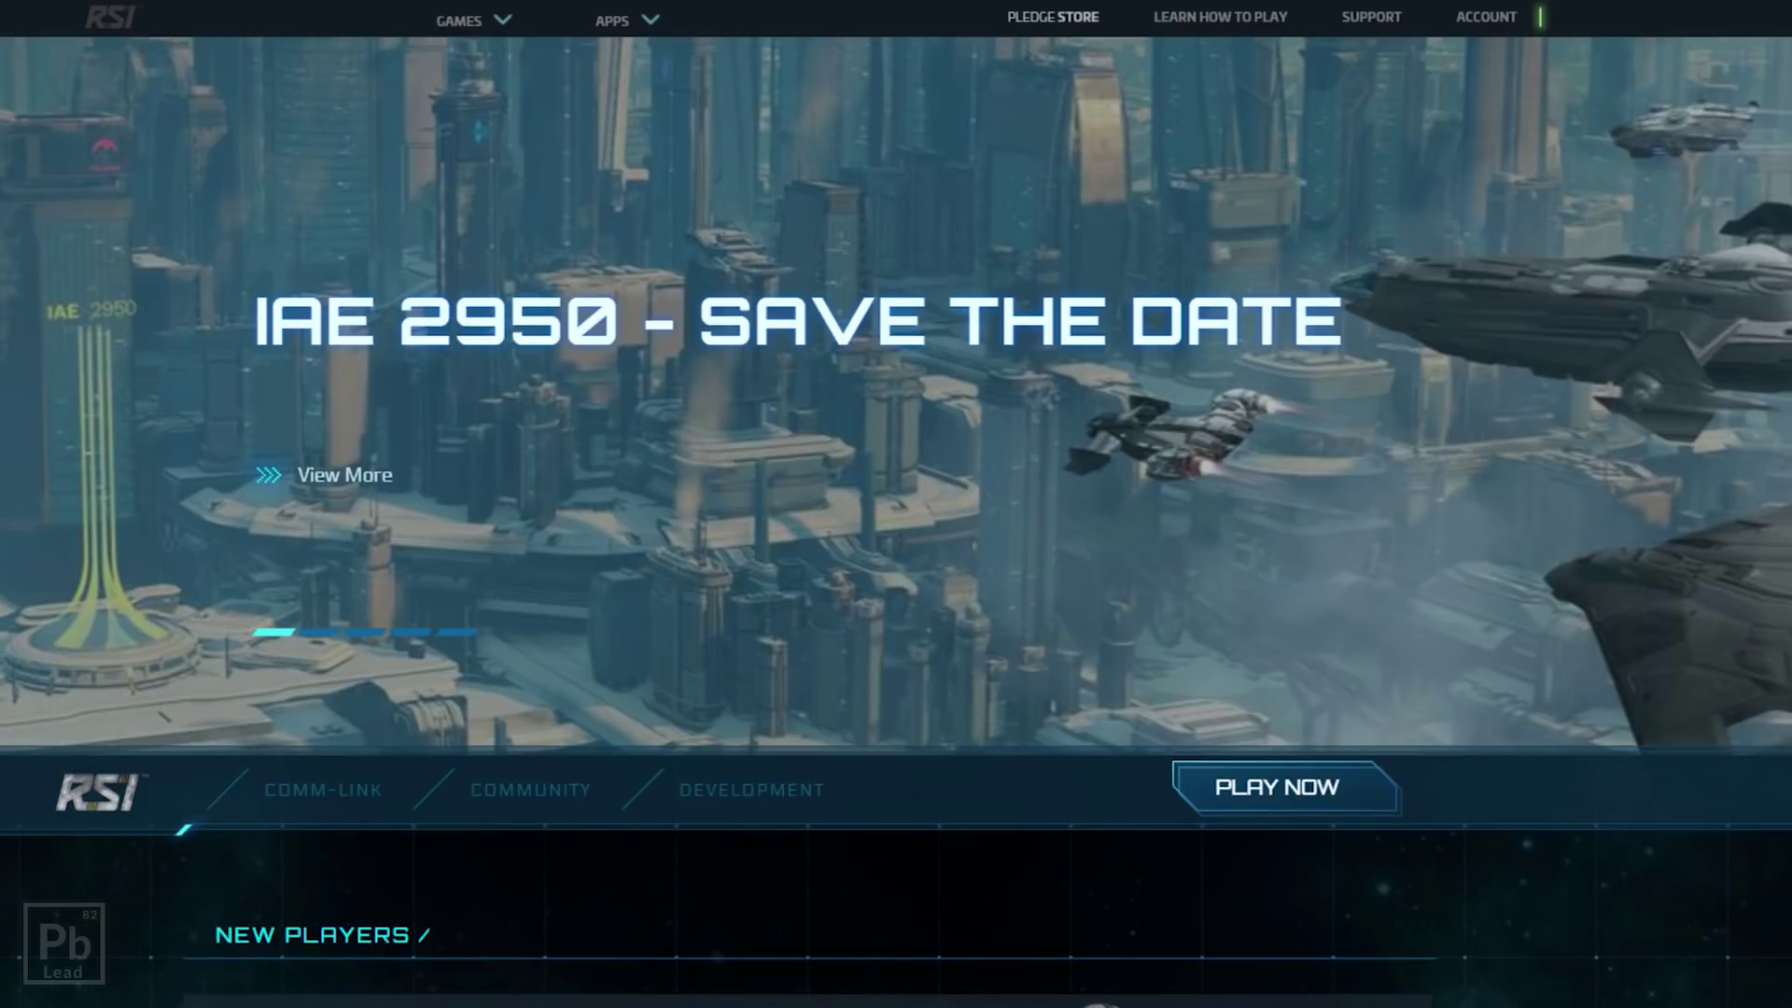
- Open the RSI Pledge Store and view its Game Packages section
click(1053, 17)
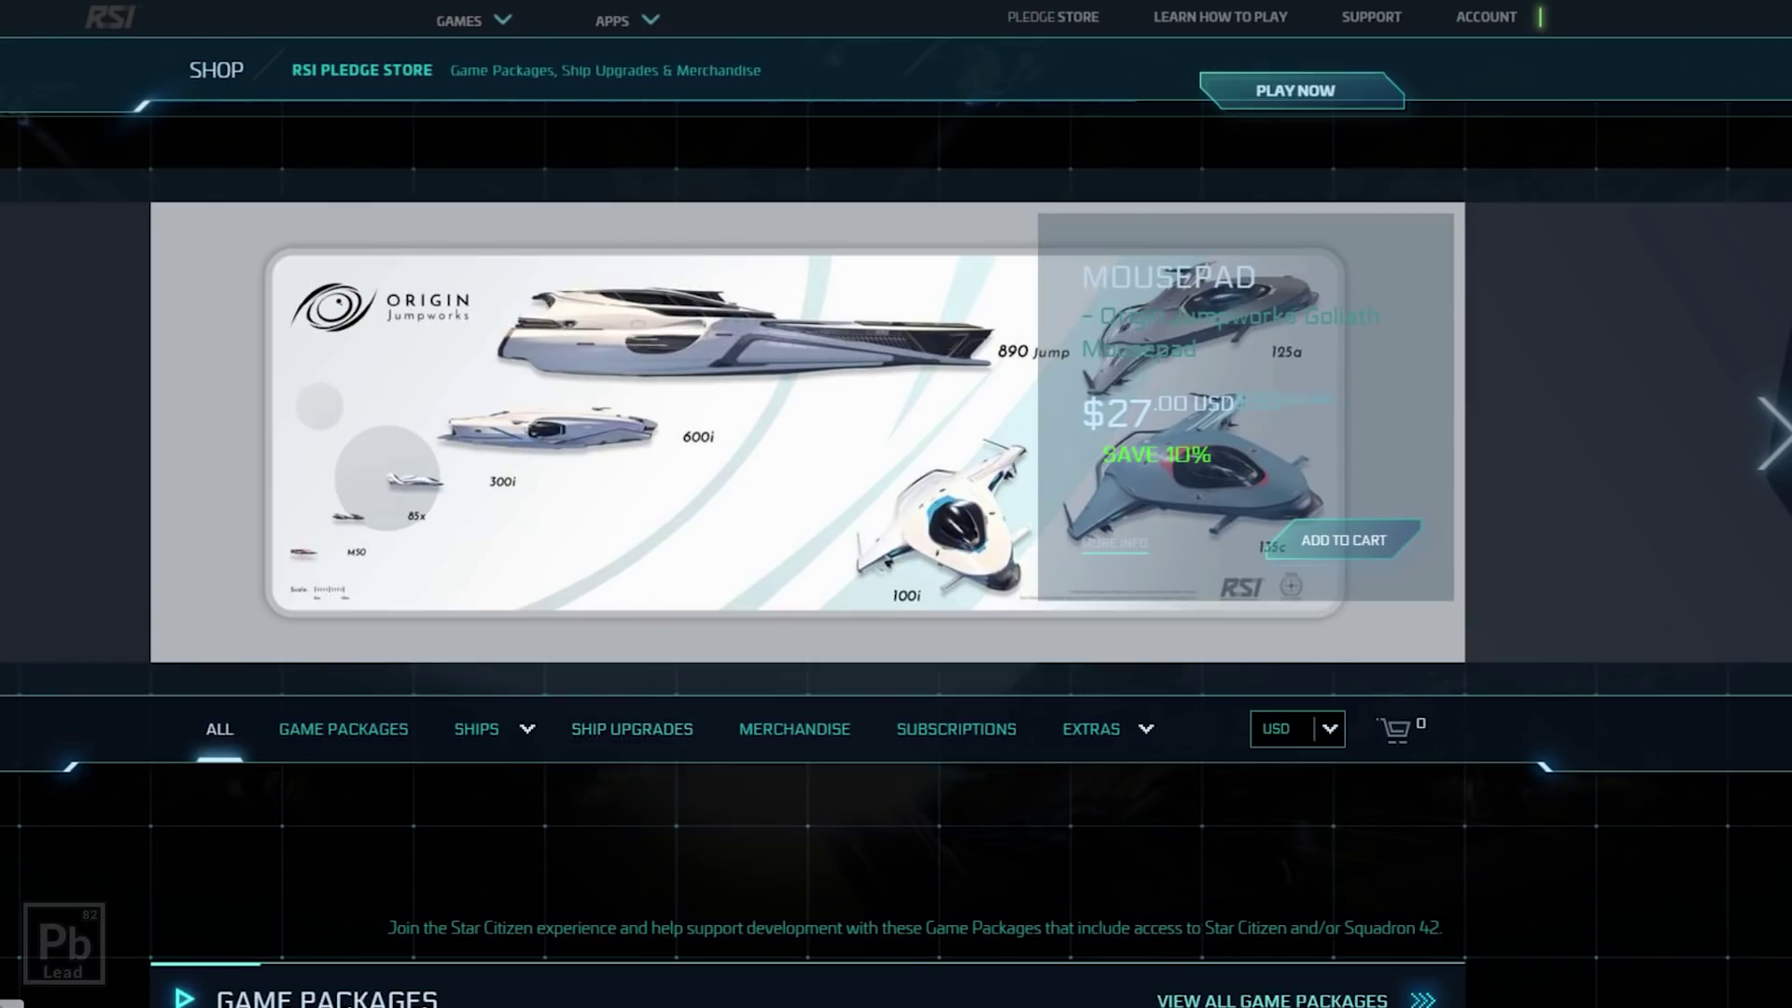
scroll(896, 523, down, 5)
scroll(501, 653, down, 2)
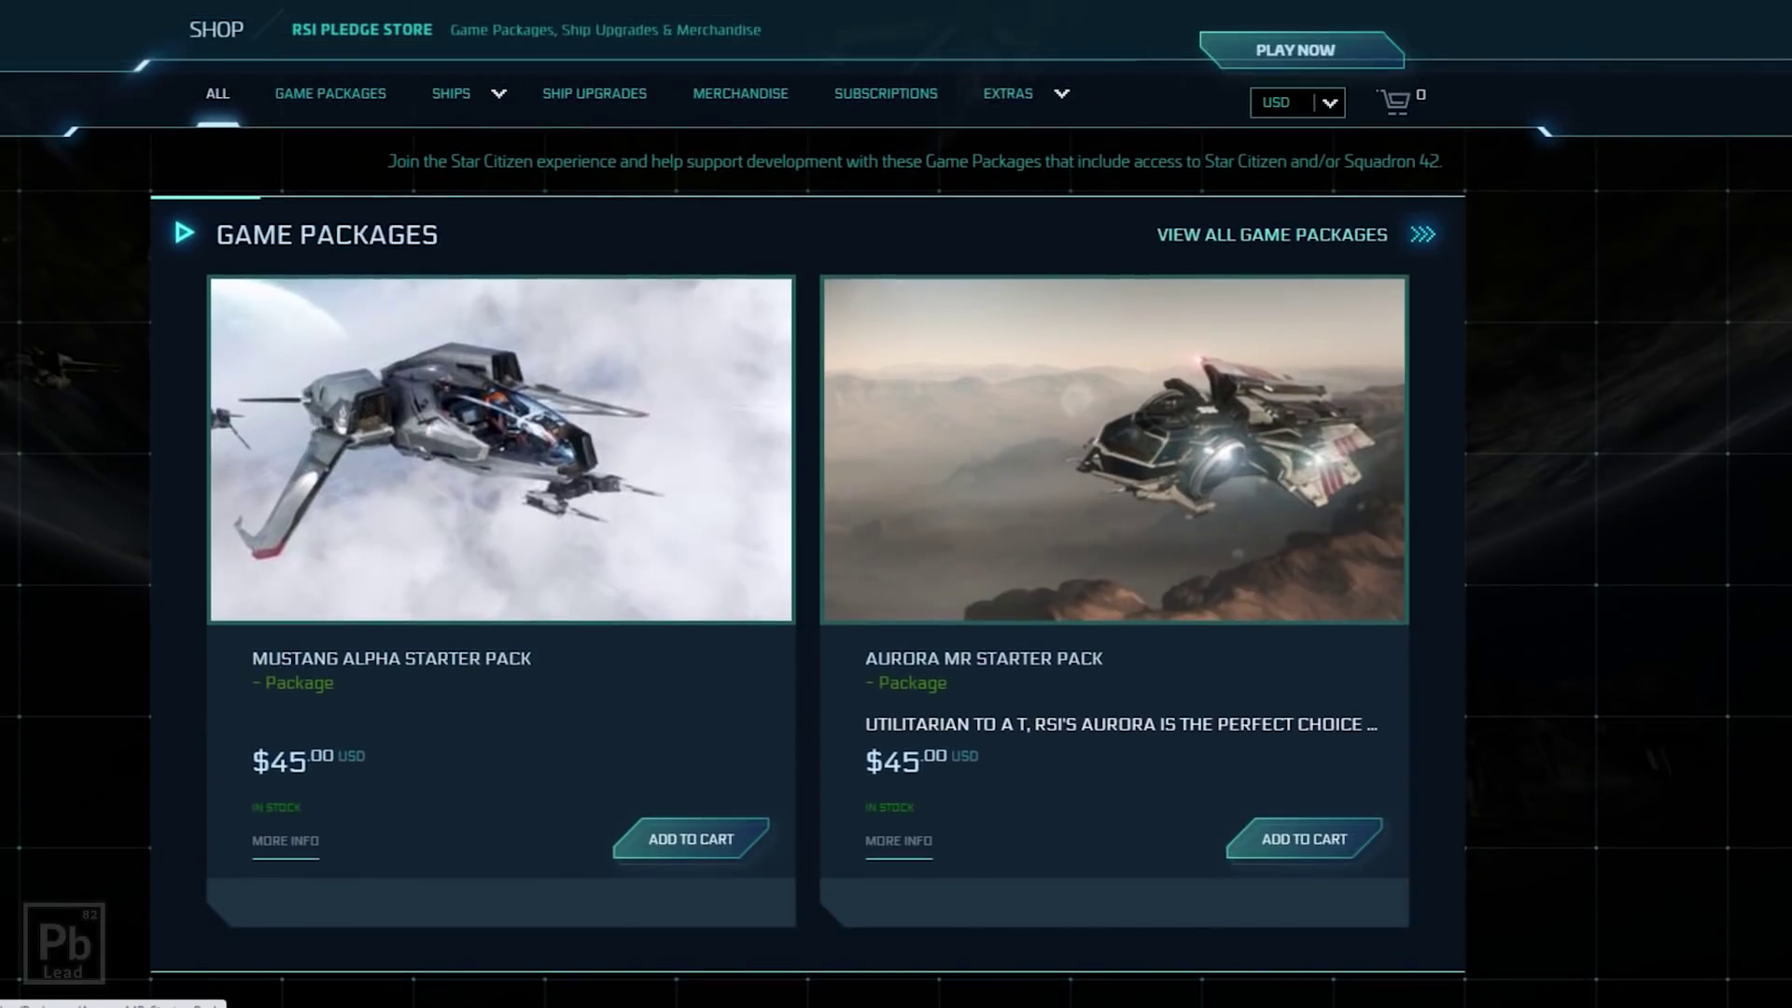
- Open the full Game Packages list and browse it from the starter packs down to The Verse Pack and back
scroll(501, 653, up, 2)
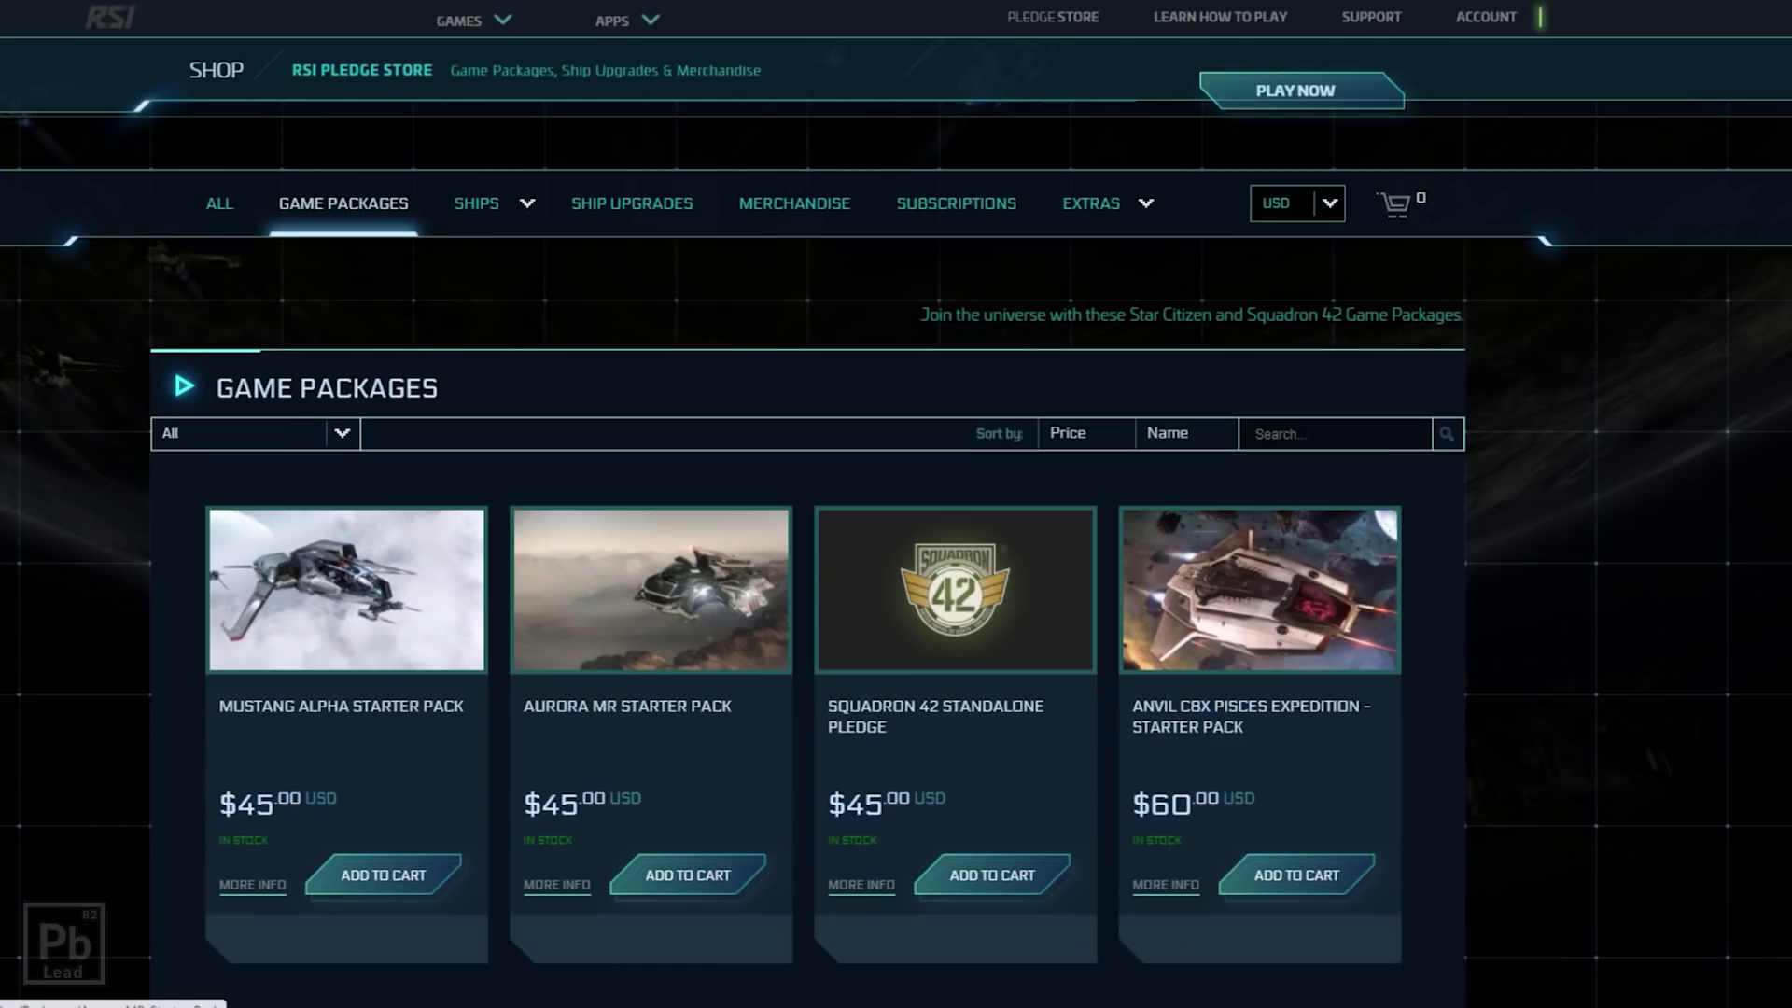
scroll(896, 560, down, 9)
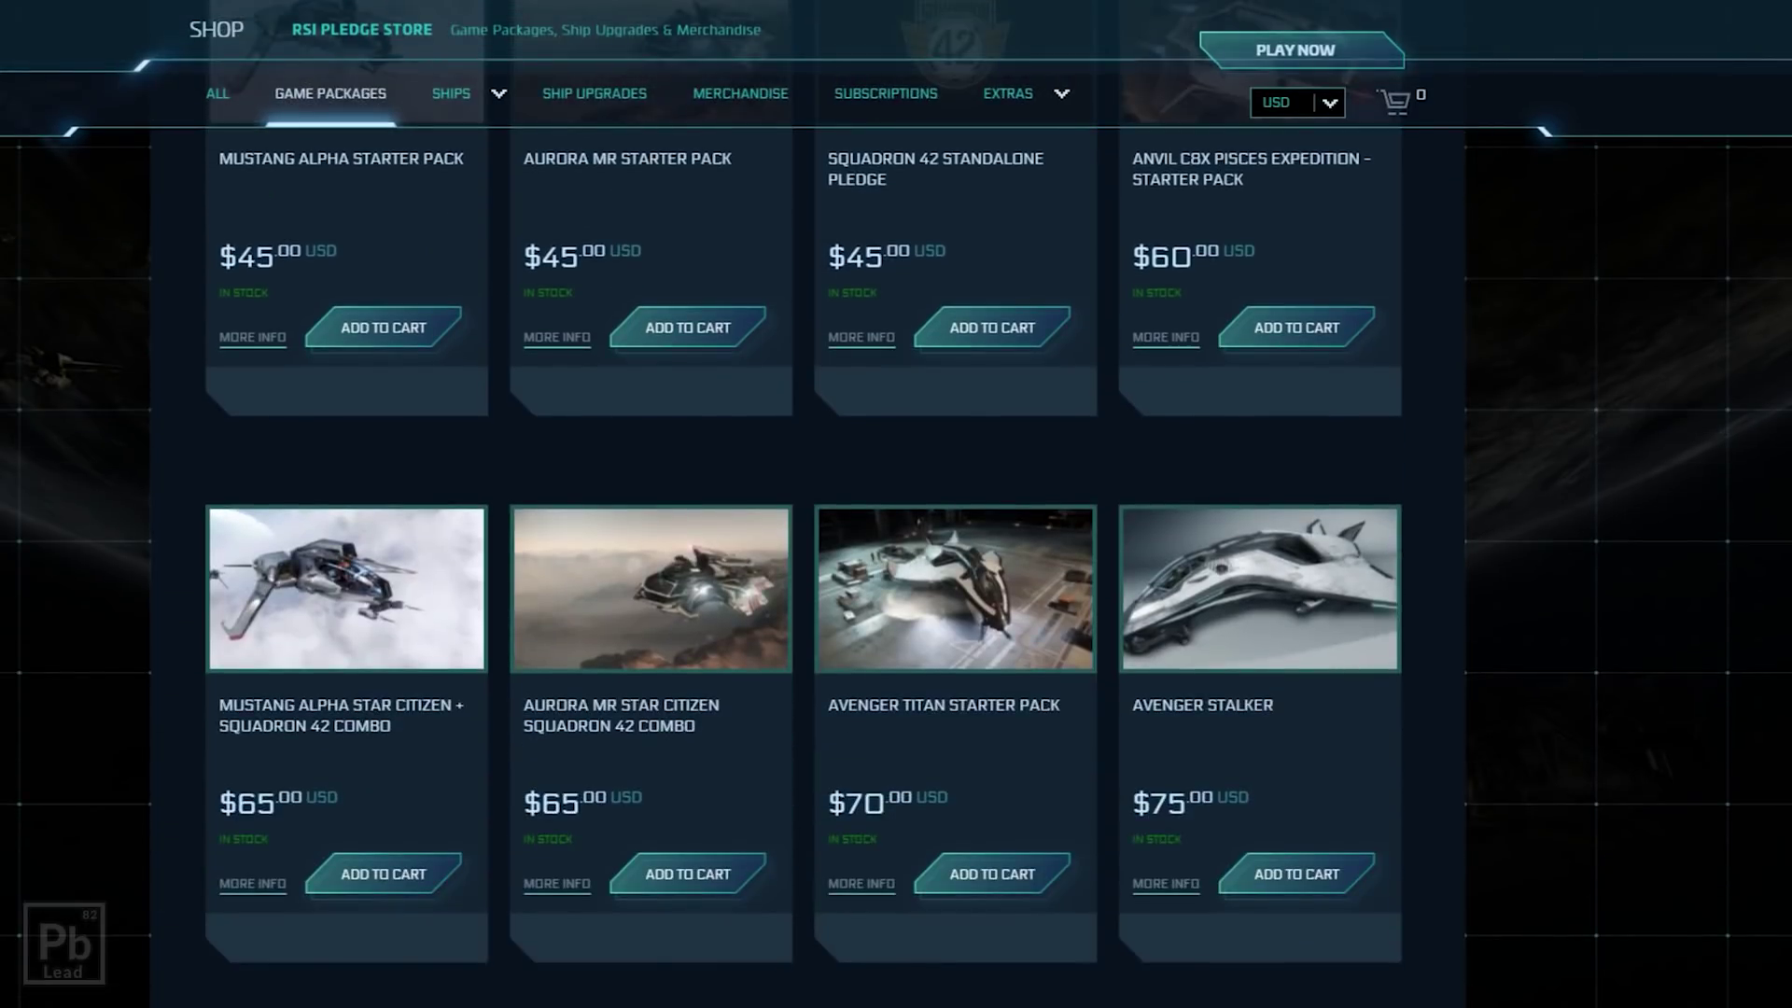
scroll(896, 560, down, 18)
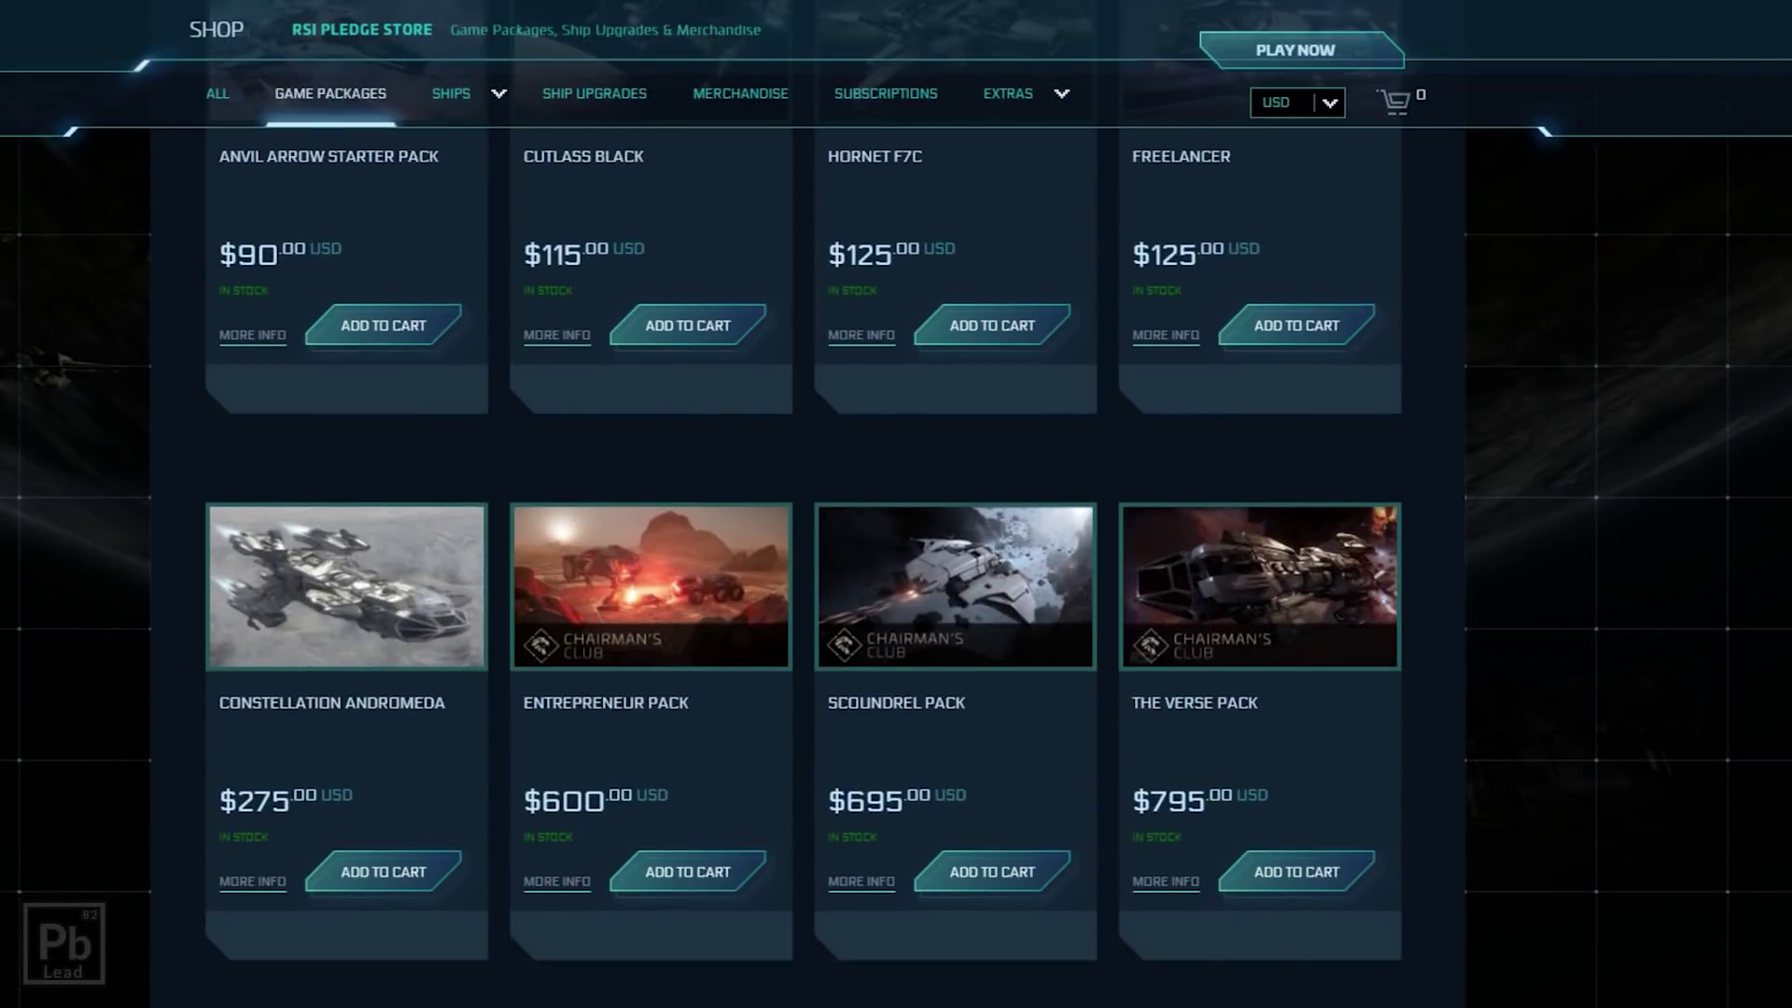
scroll(896, 560, up, 9)
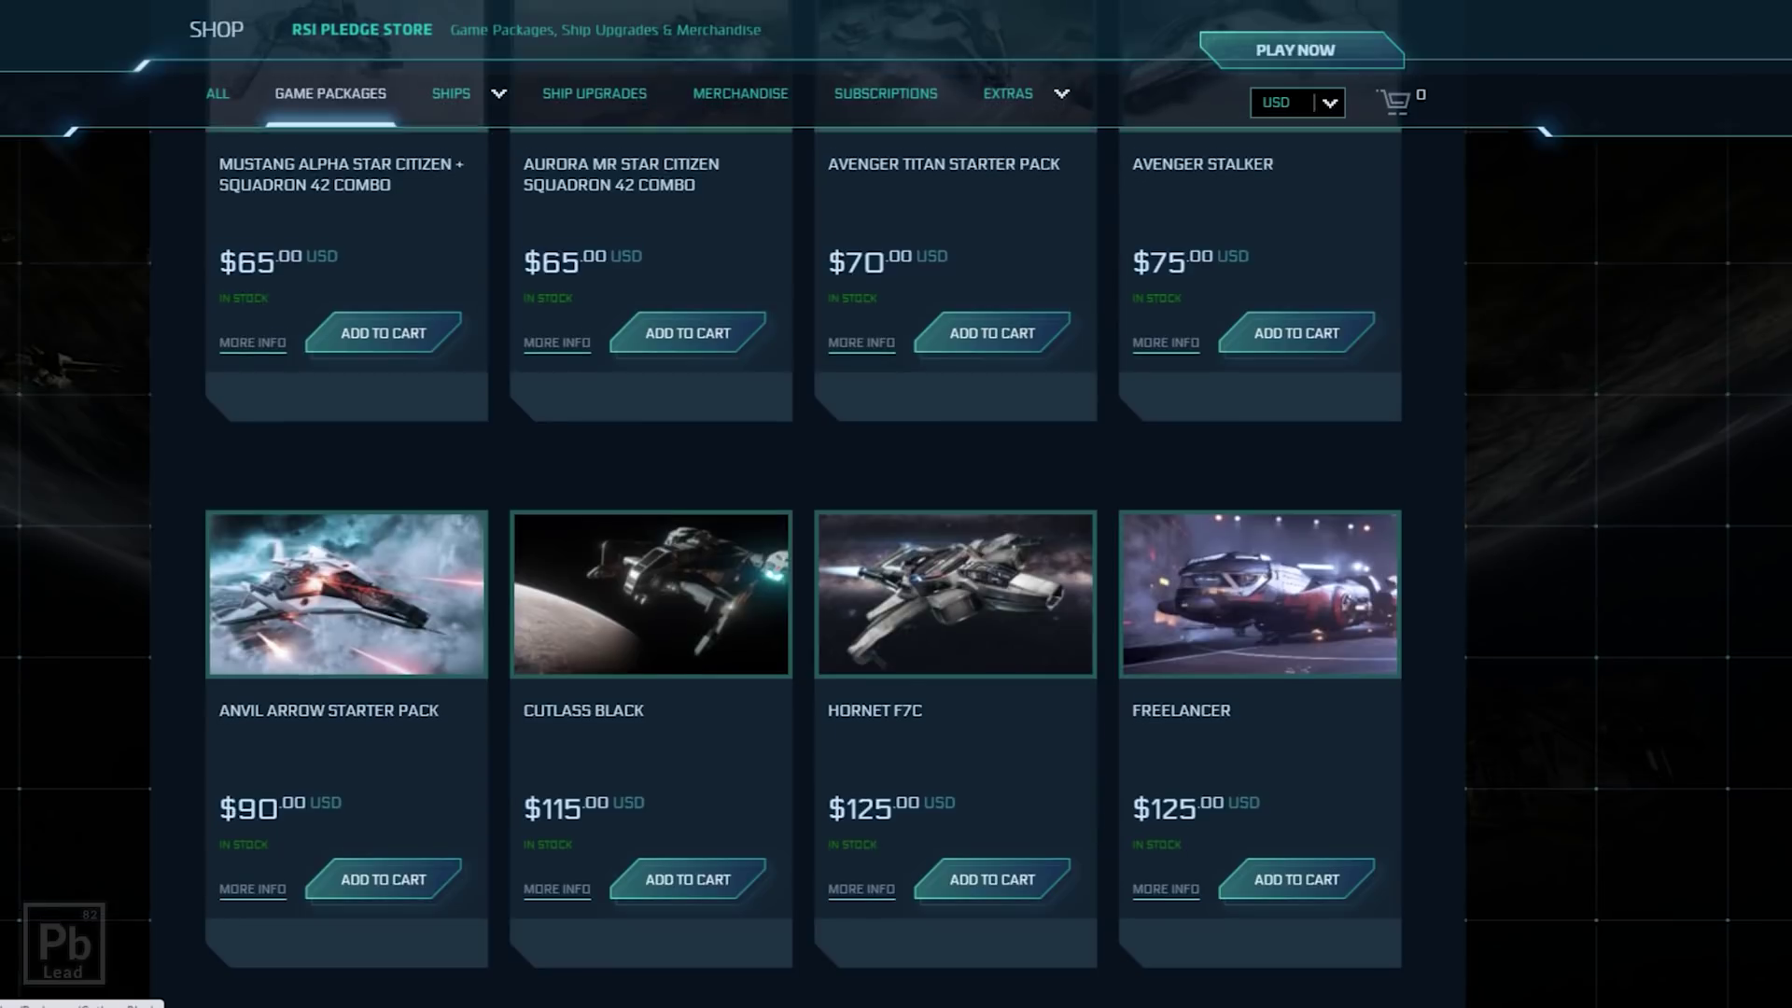
scroll(896, 537, up, 8)
scroll(897, 538, up, 2)
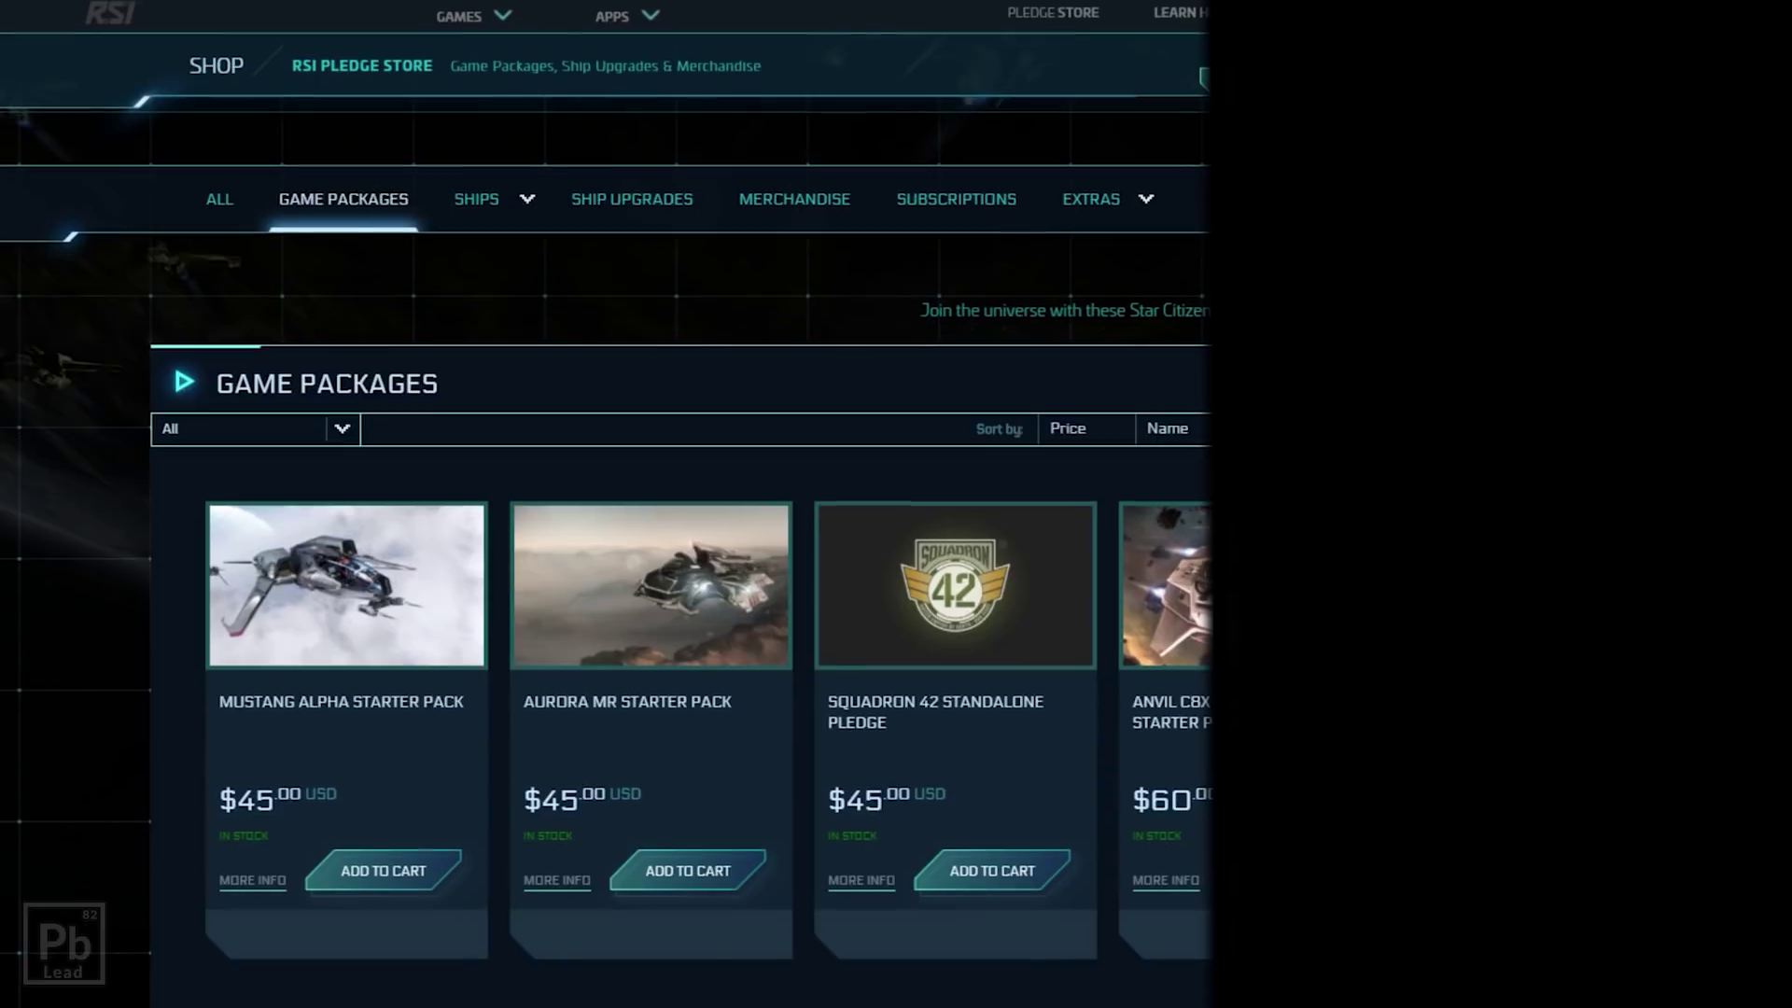
- Browse the higher-priced game packages, from UEE Exploration 2950 through Exploration Megapack 2950, Tycoon and Provectus packs
scroll(607, 504, down, 1)
scroll(607, 504, down, 15)
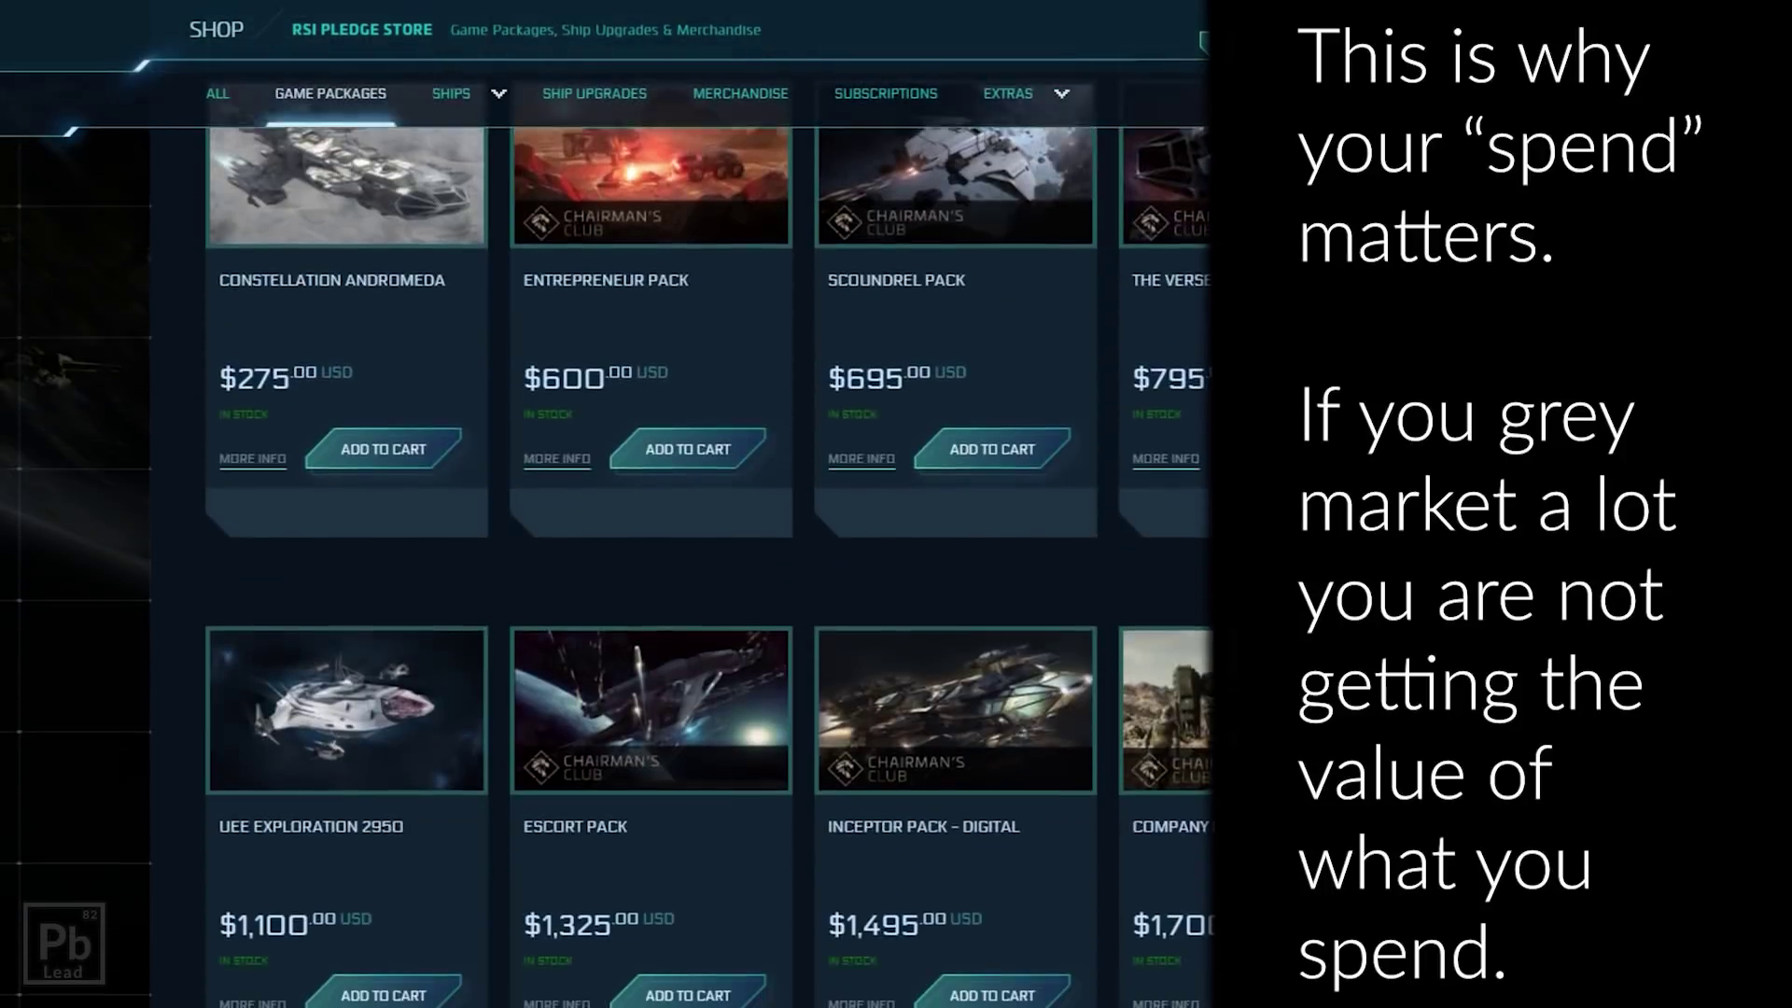
scroll(607, 504, up, 1)
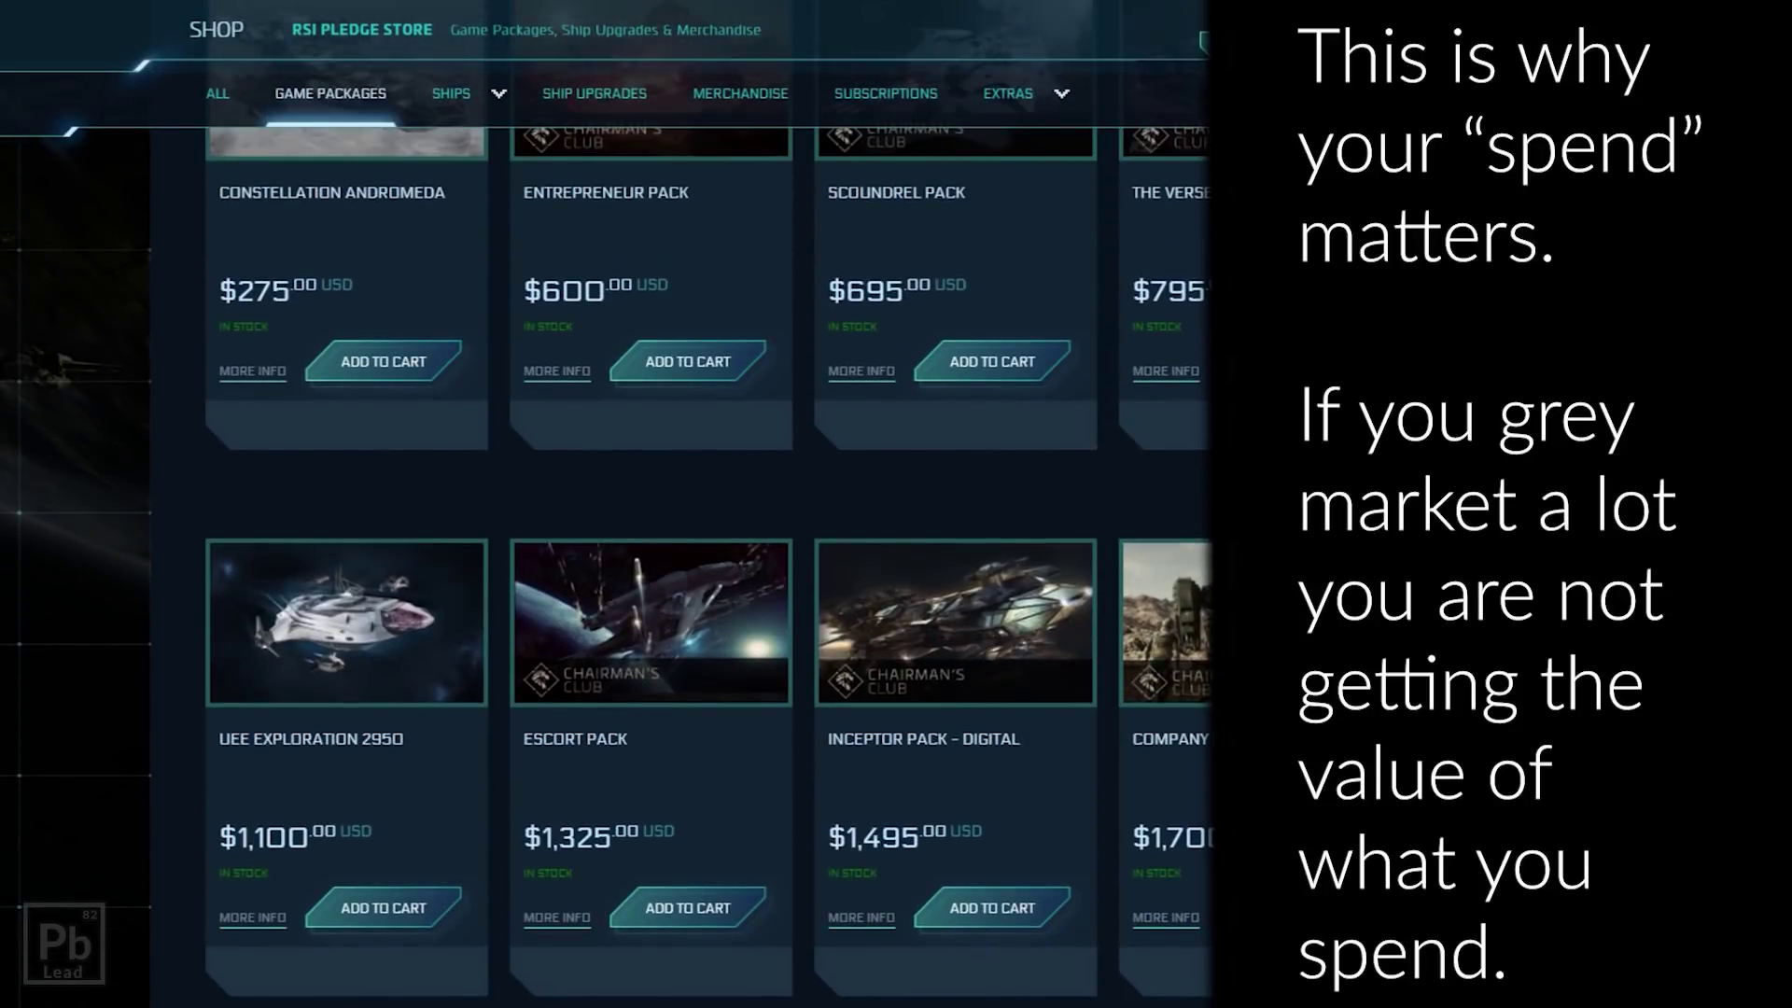
scroll(606, 504, down, 5)
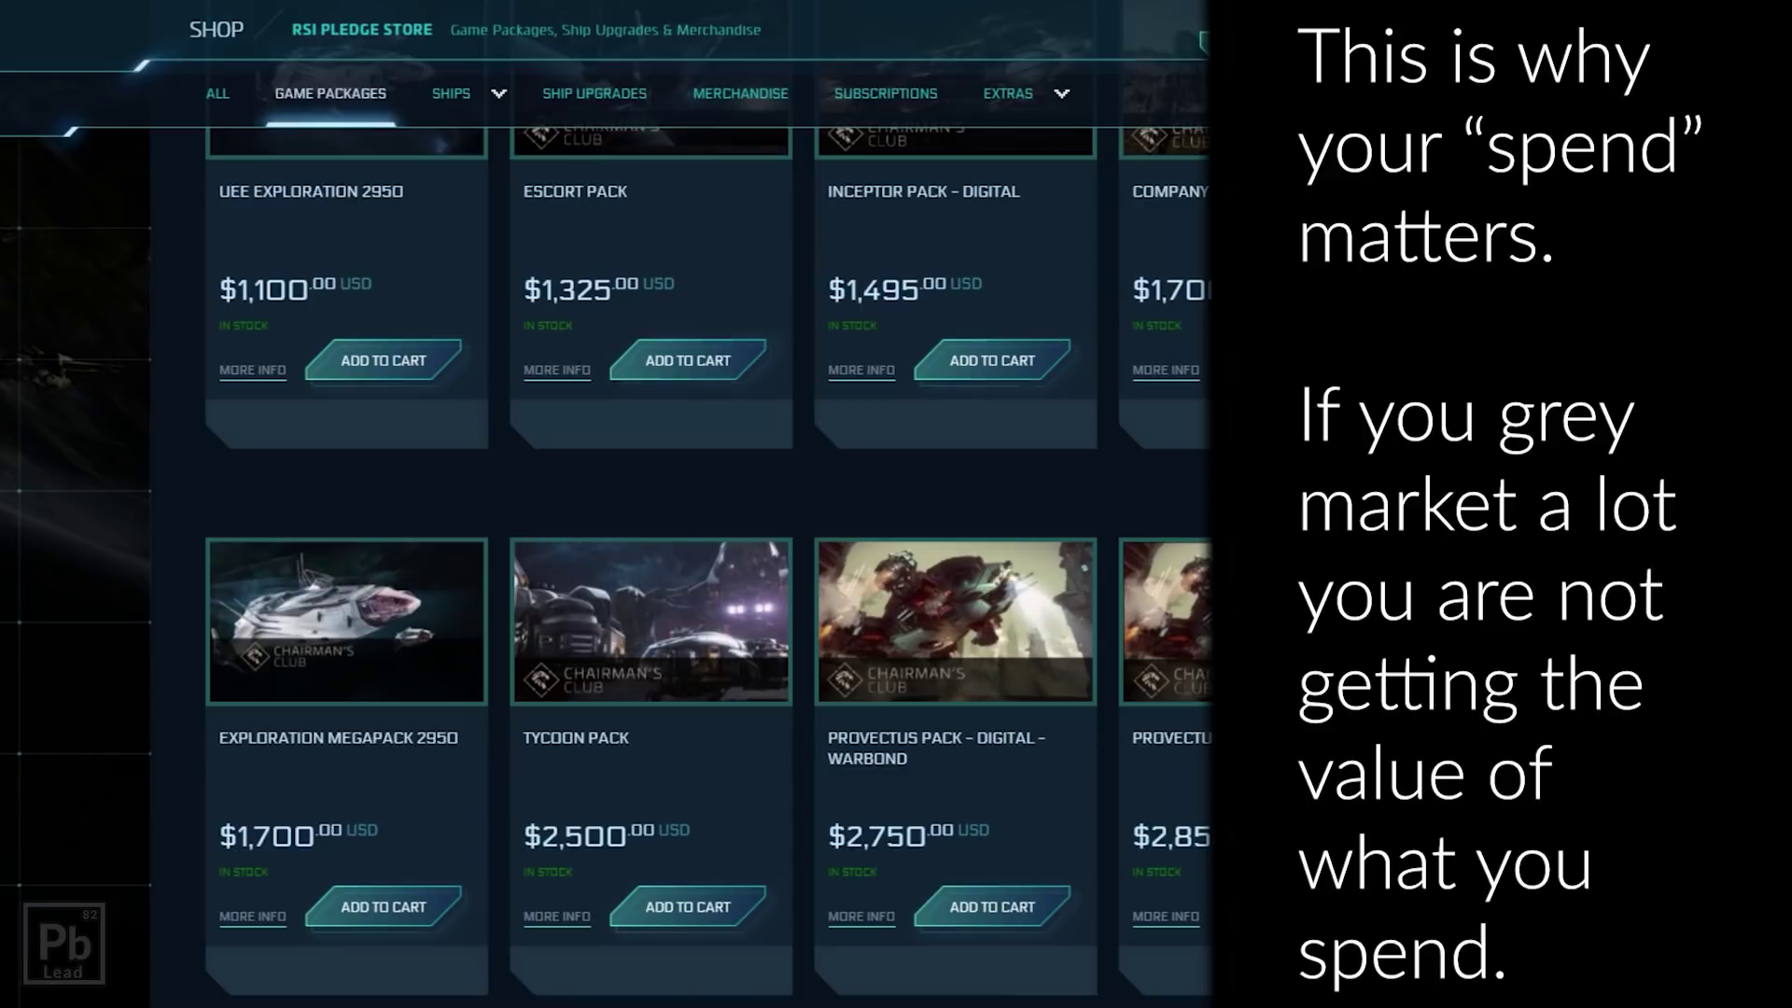
scroll(803, 560, up, 3)
- Open the Exploration Megapack 2950 package and examine its description, price and the full list of included ships
scroll(807, 560, down, 3)
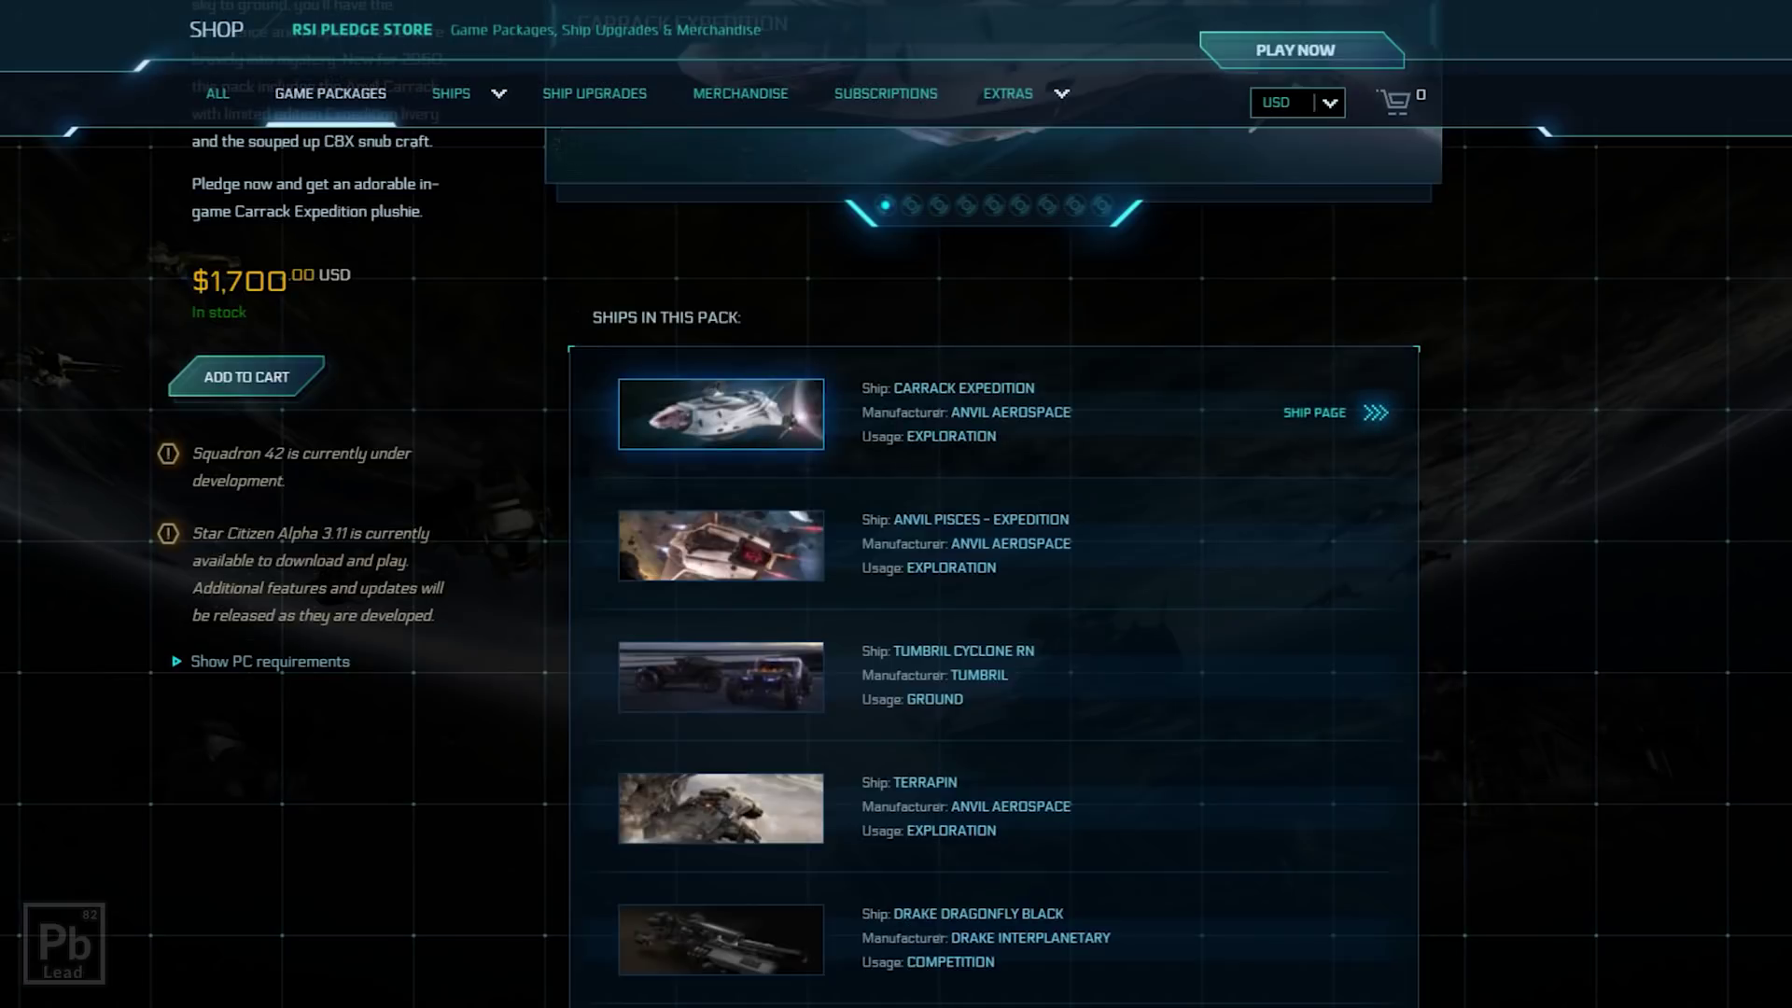
scroll(995, 373, down, 2)
scroll(1372, 709, down, 5)
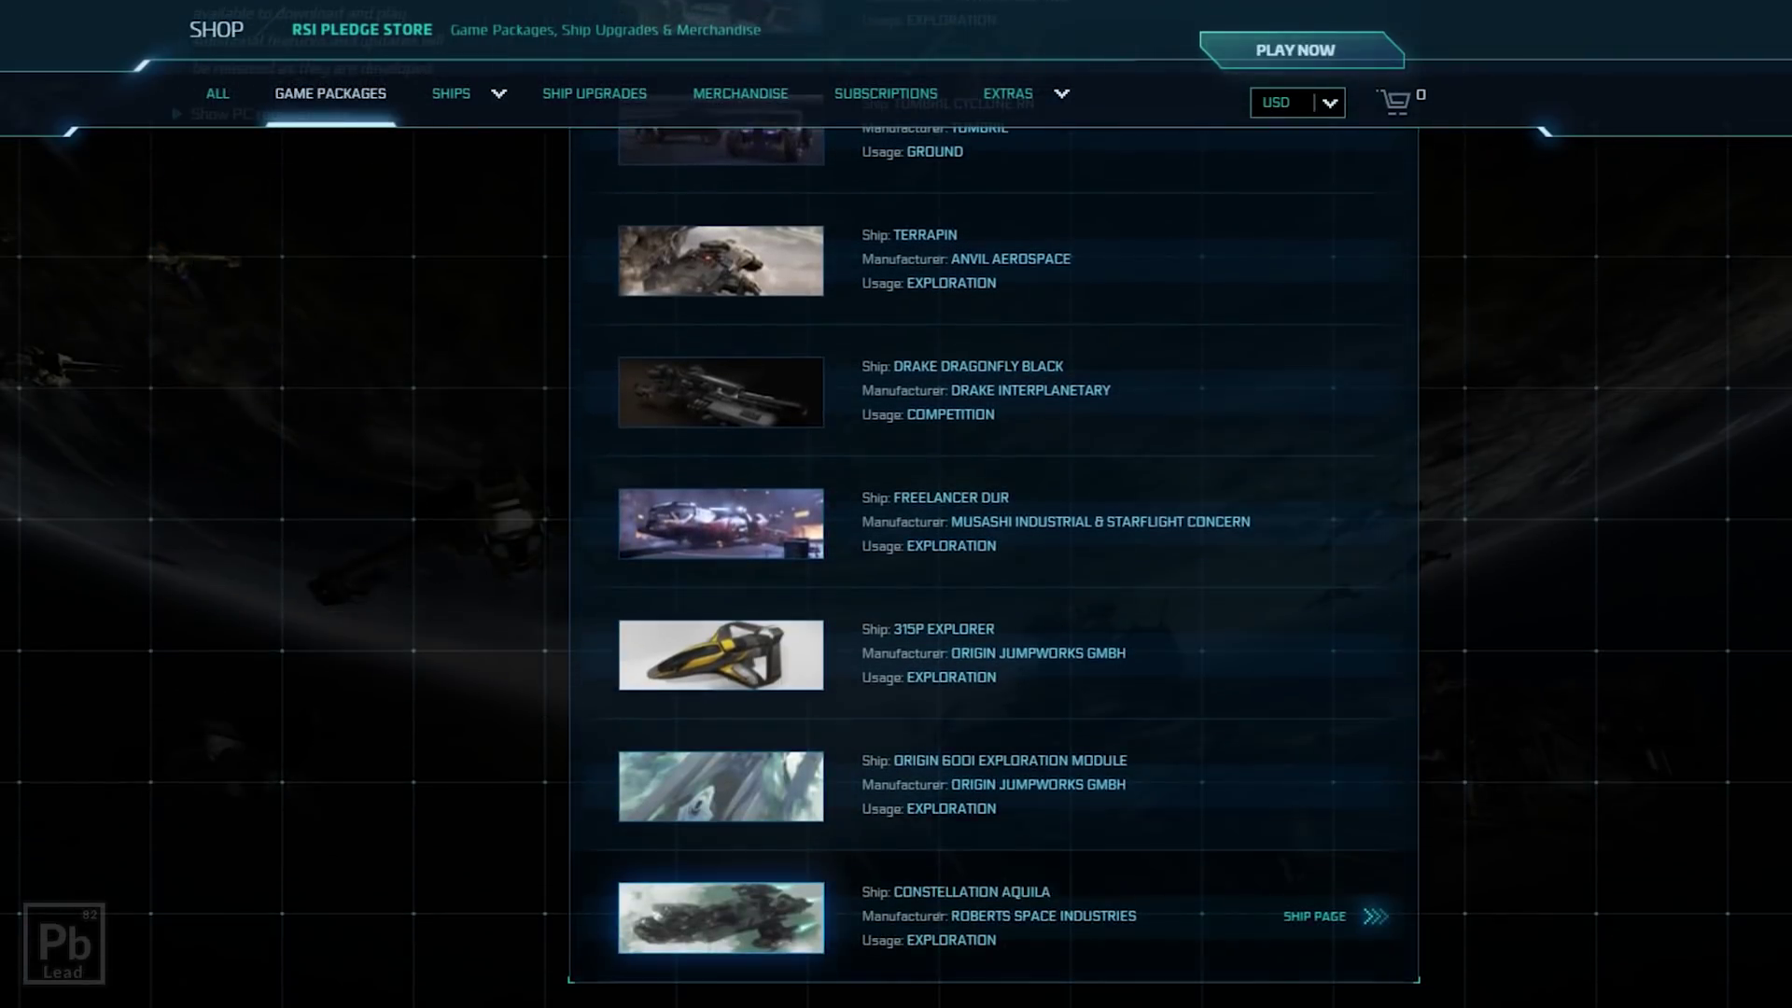
scroll(995, 542, up, 2)
scroll(994, 840, up, 1)
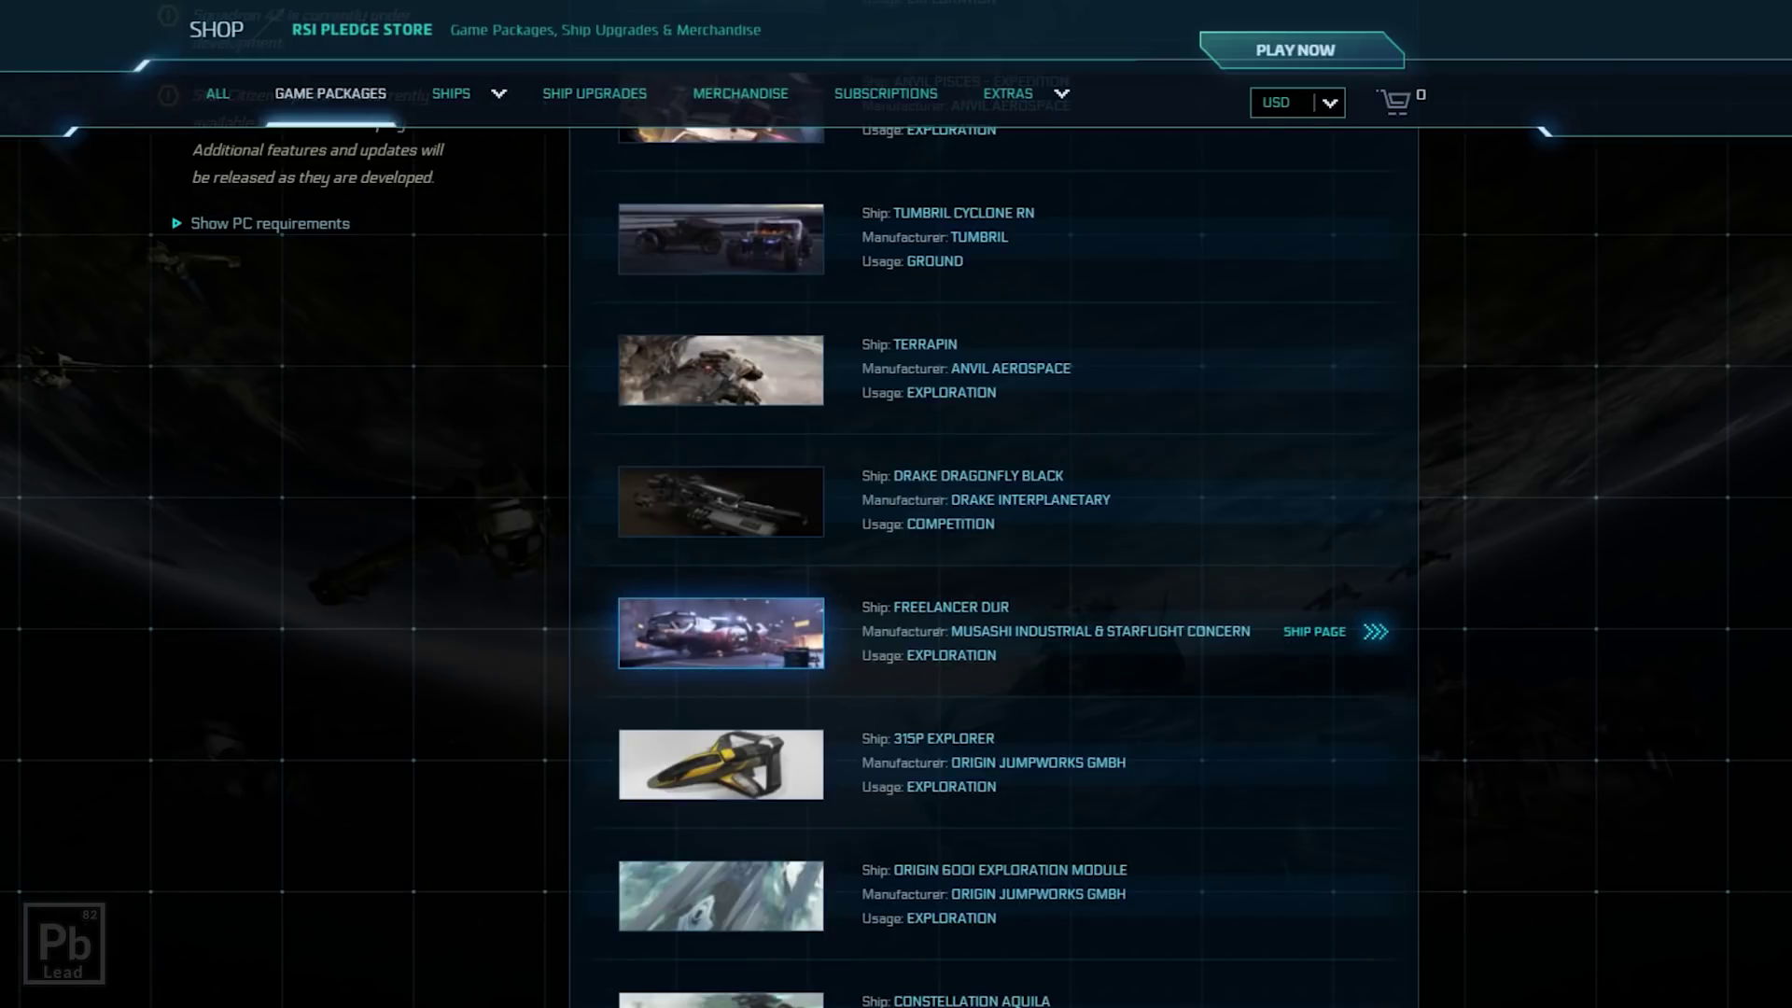
scroll(994, 560, up, 5)
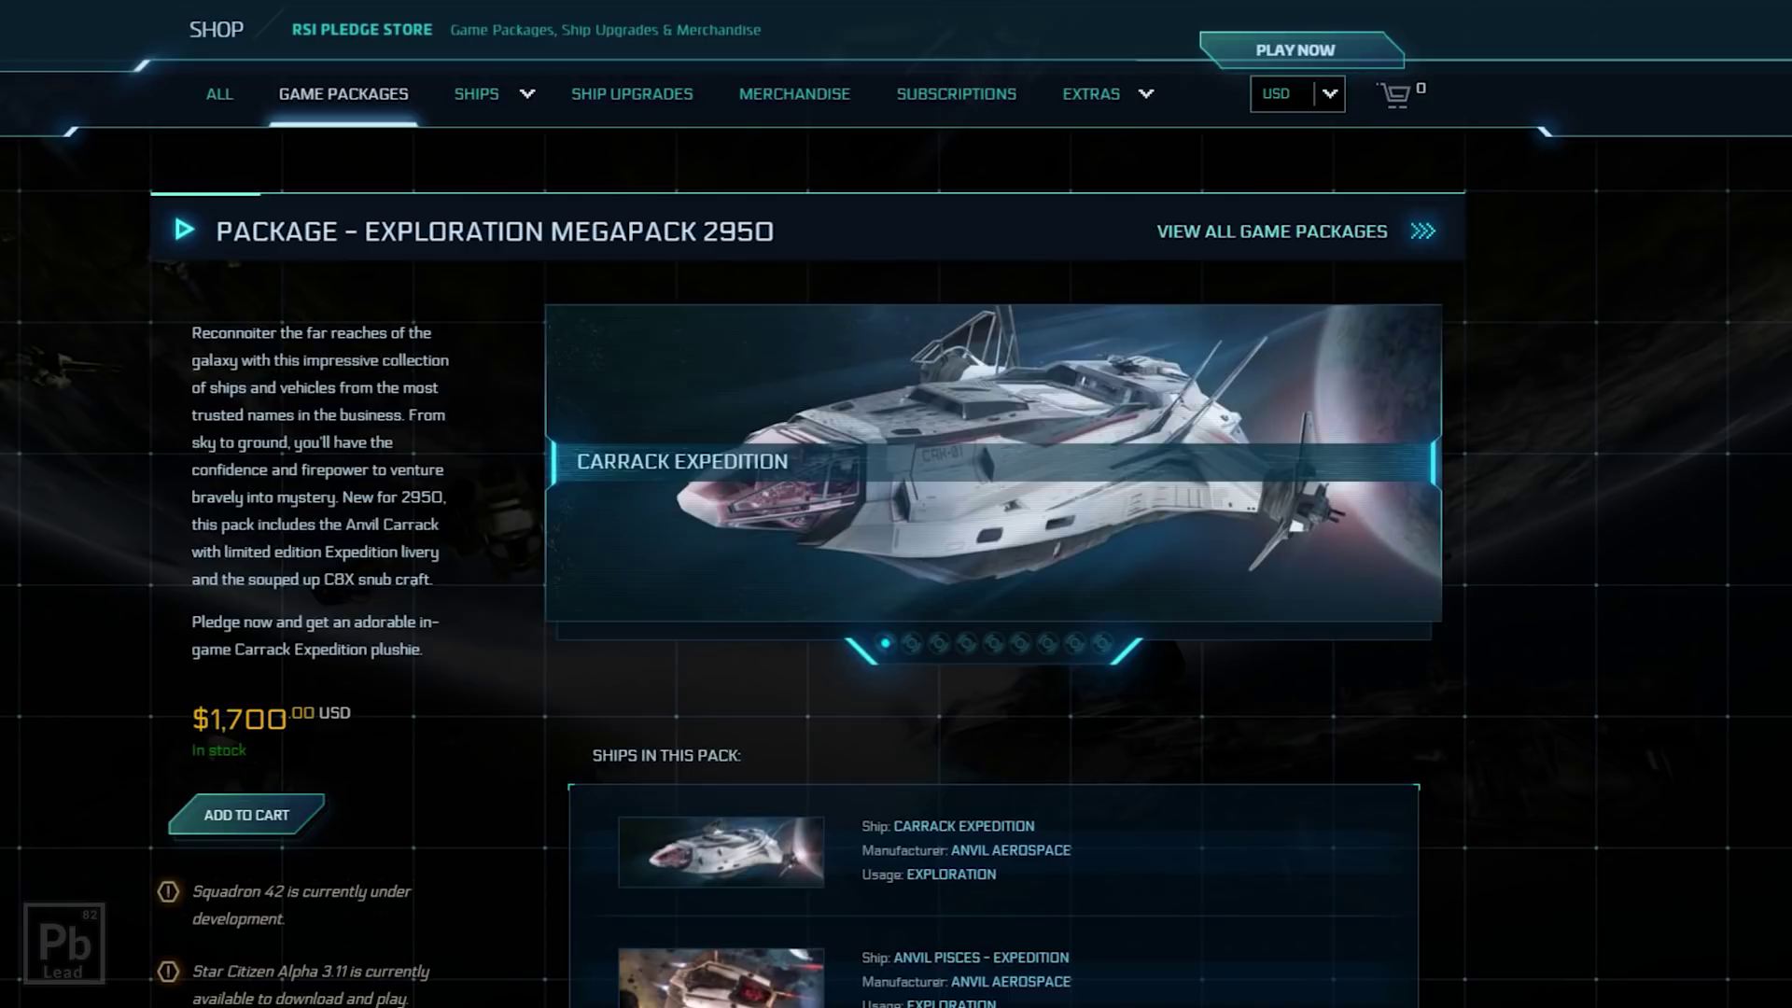
scroll(994, 560, down, 8)
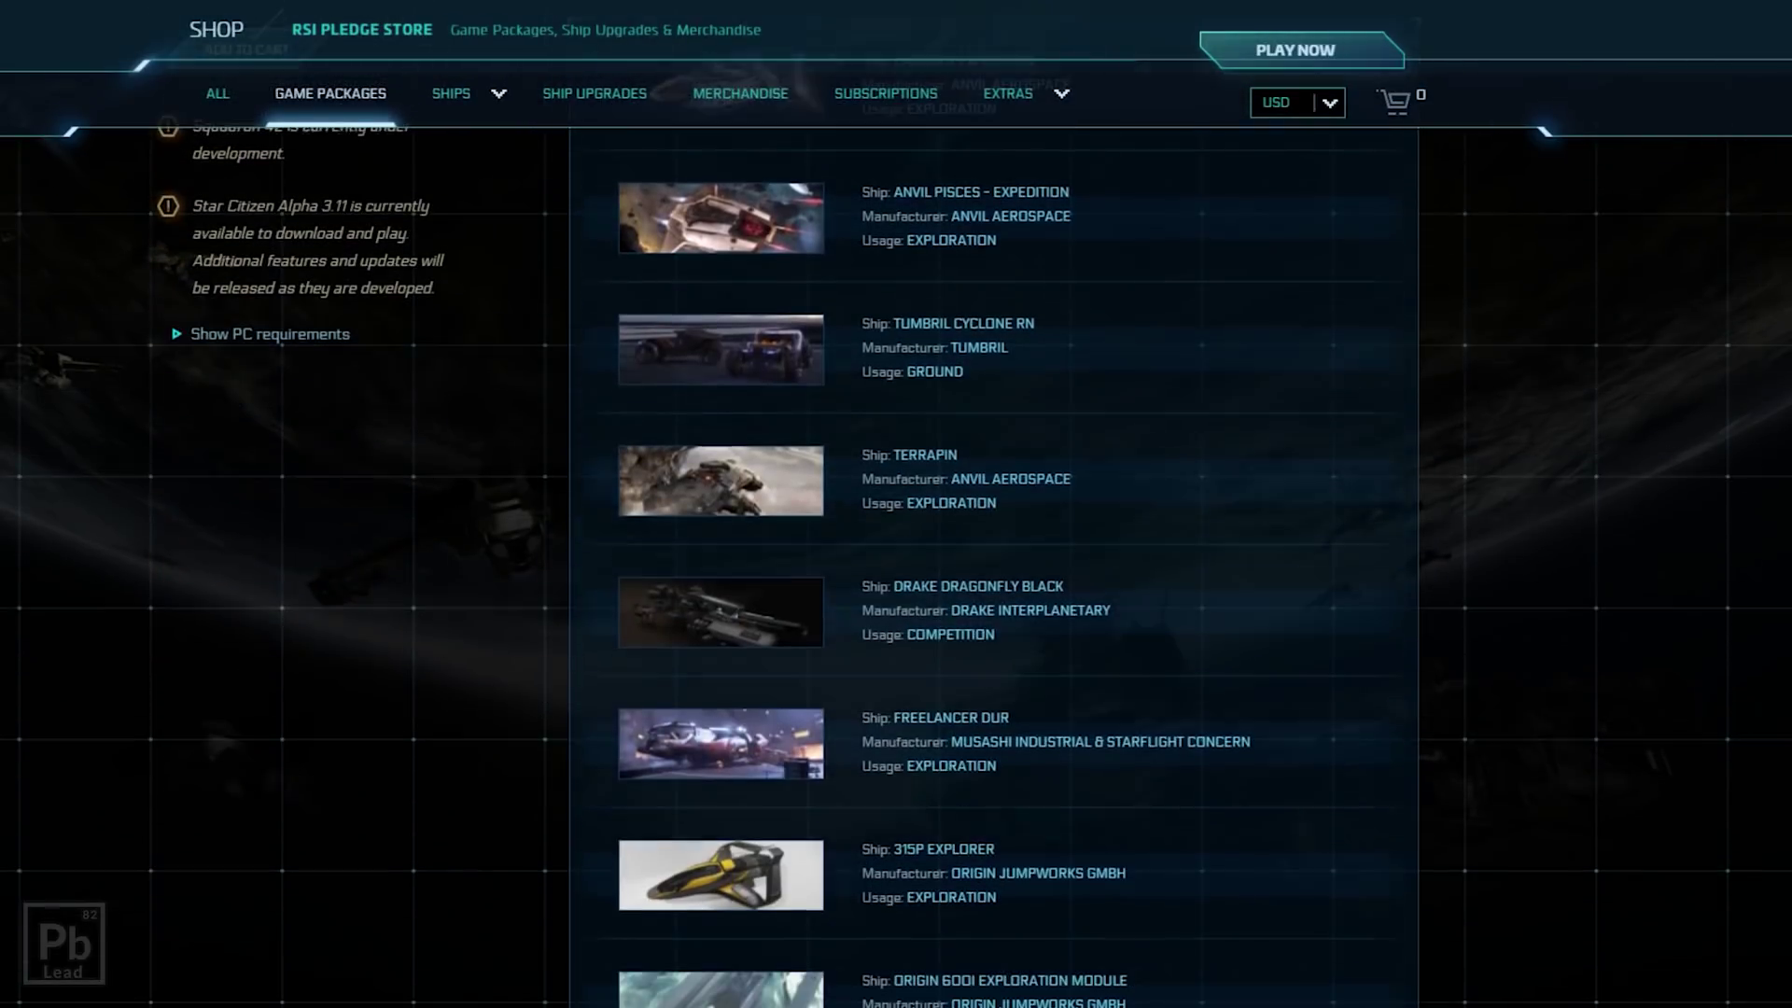
scroll(994, 560, up, 3)
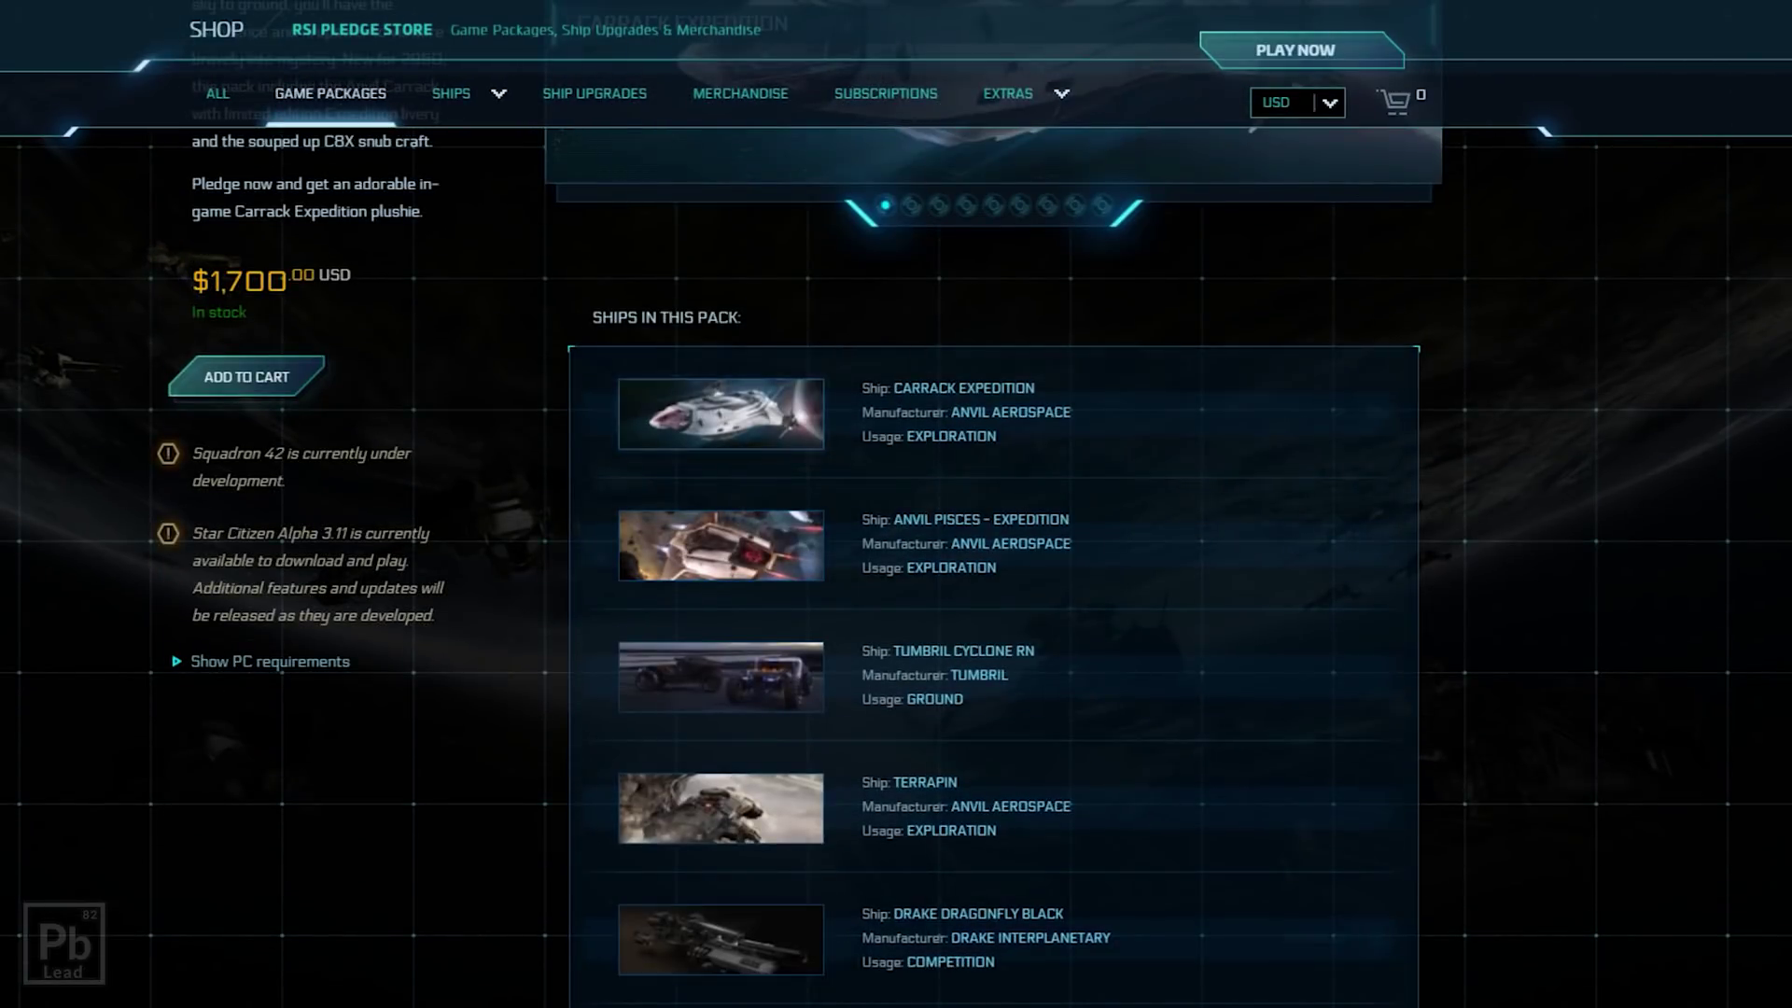
scroll(994, 560, up, 1)
scroll(994, 560, up, 4)
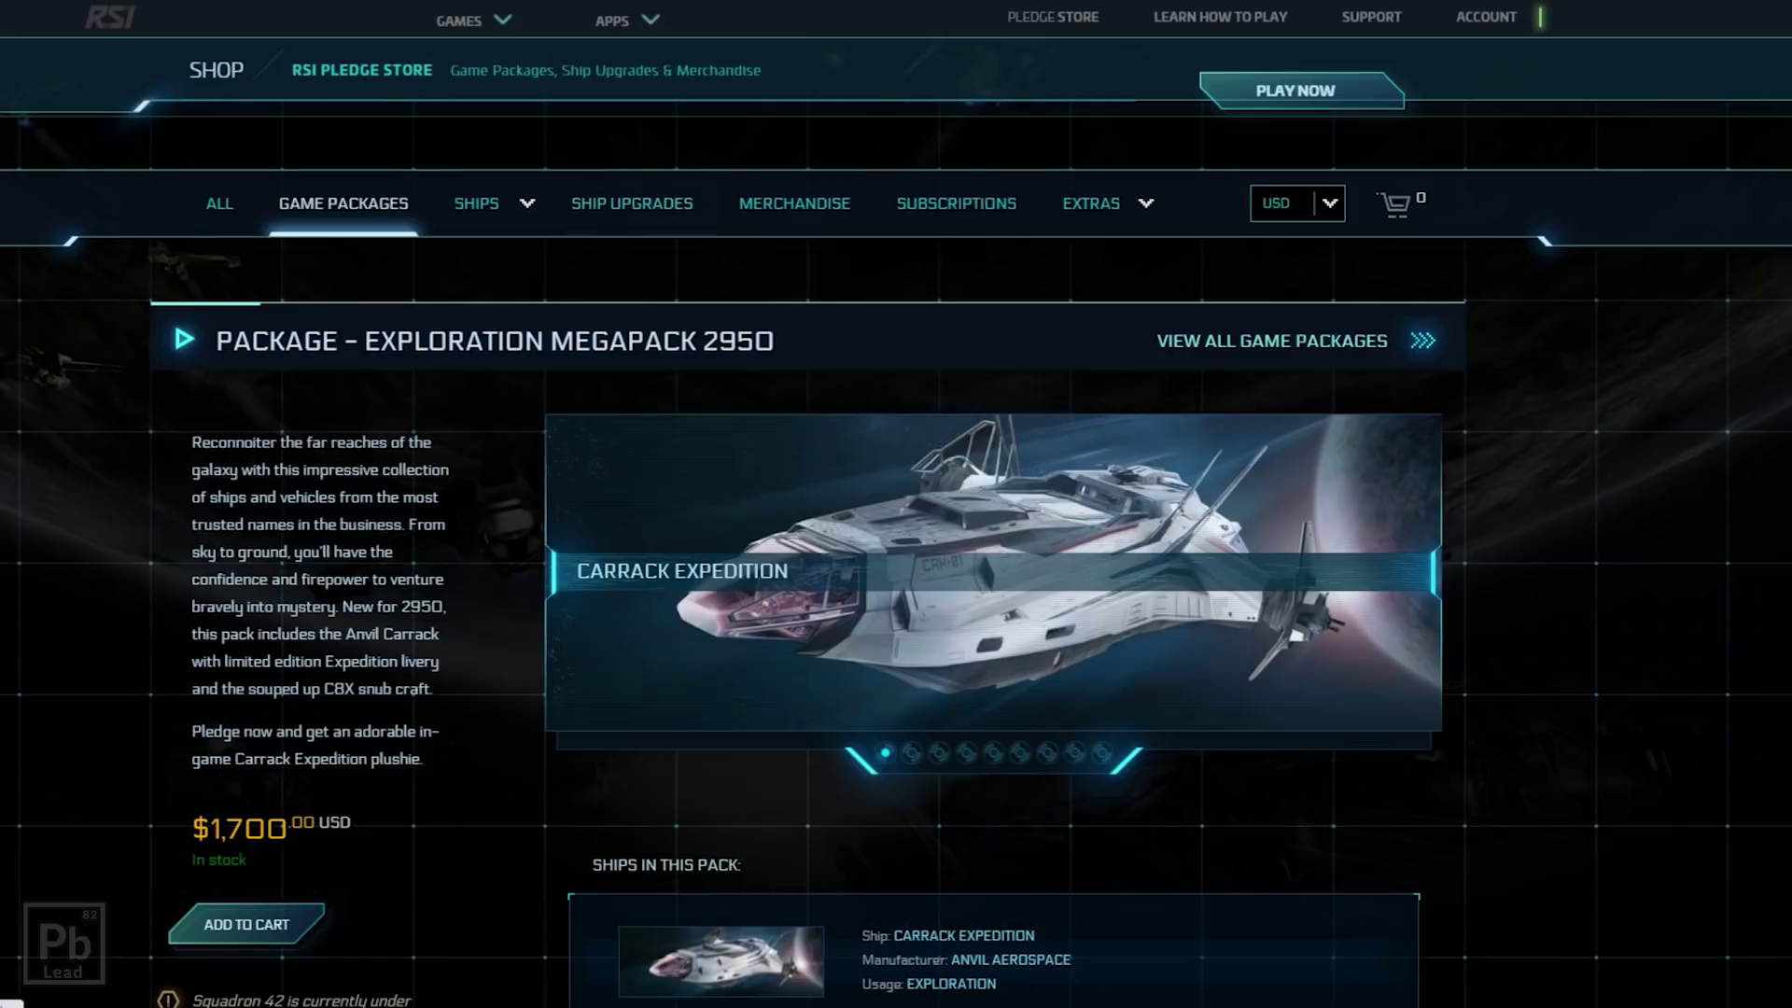
- Show the Standalone Ship extras and browse the list down to the Argo Mole and Esperia Prowler
mouse_move(1091, 203)
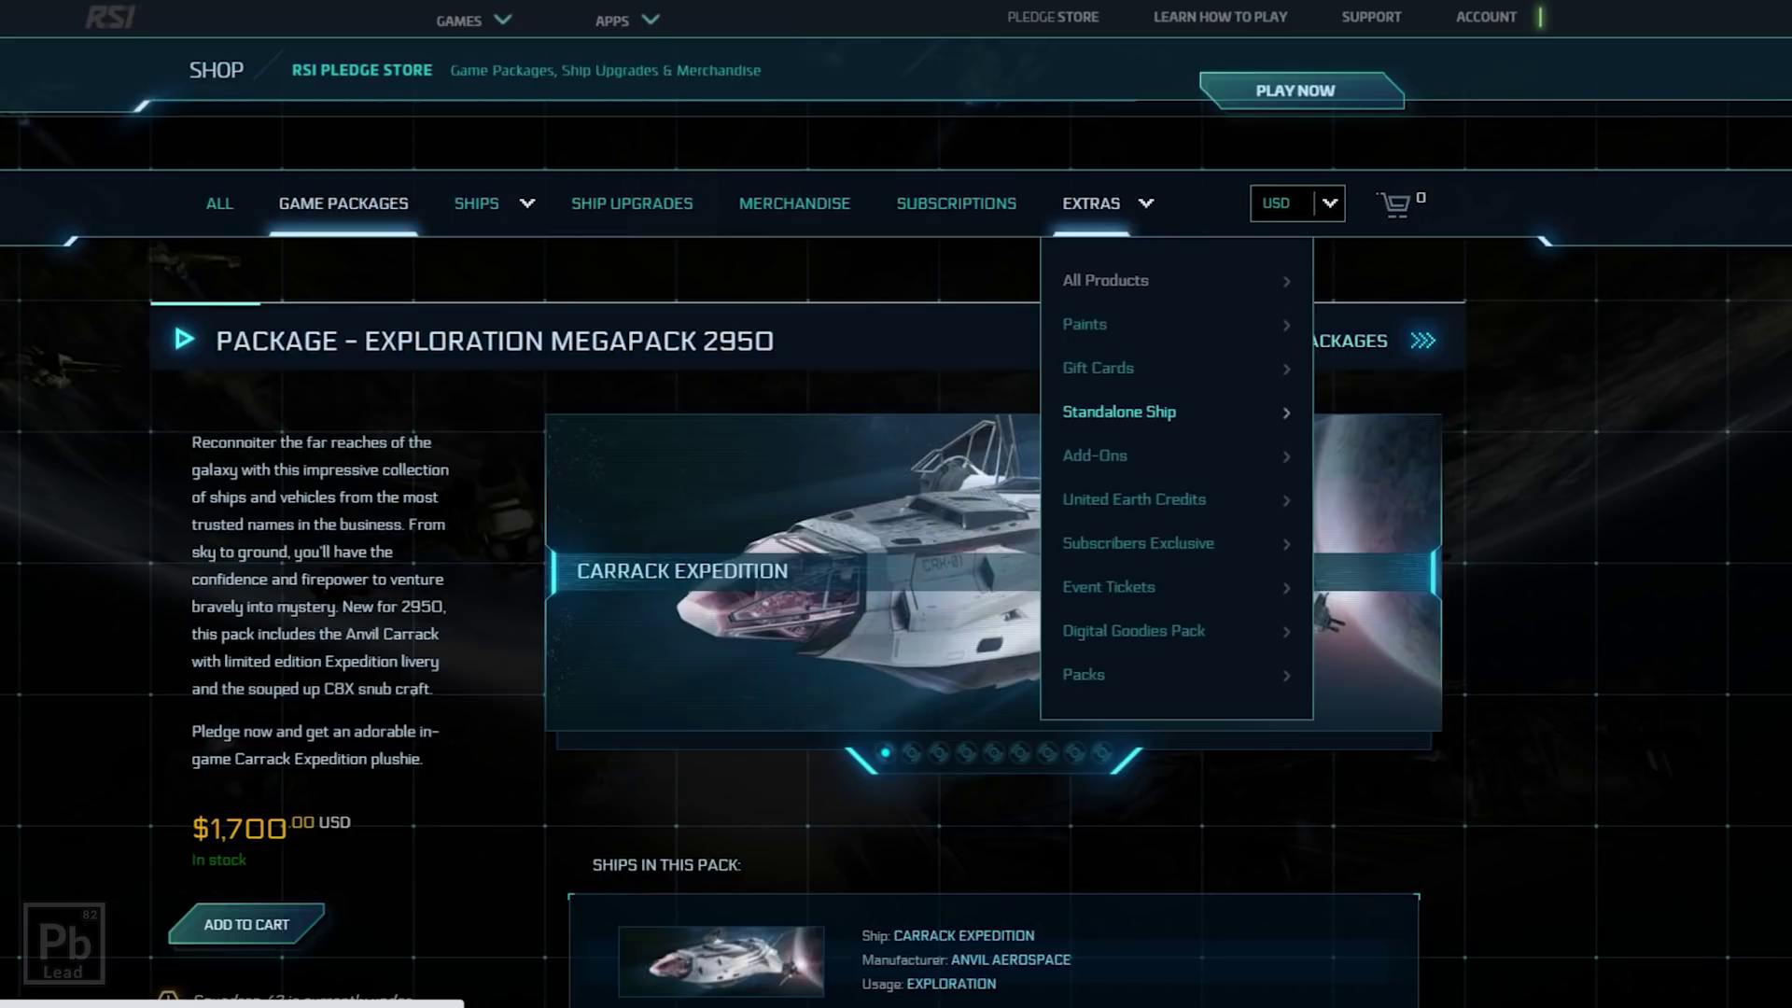
click(1119, 411)
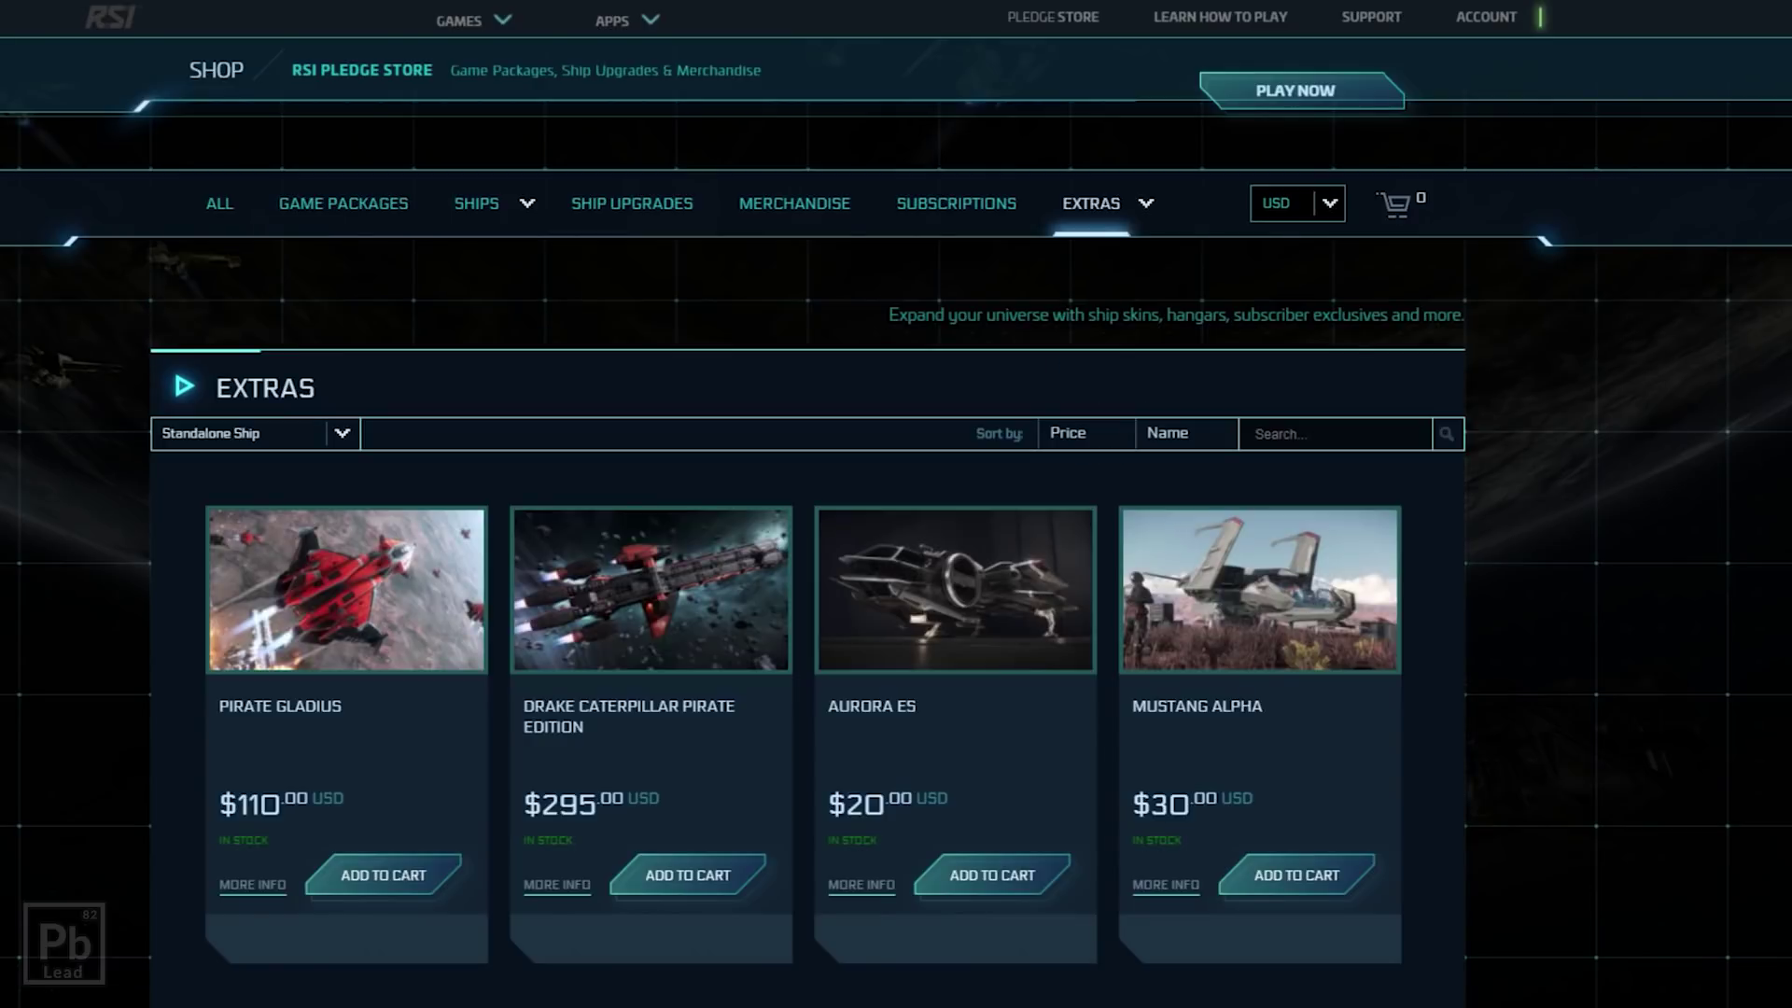
scroll(896, 560, down, 1)
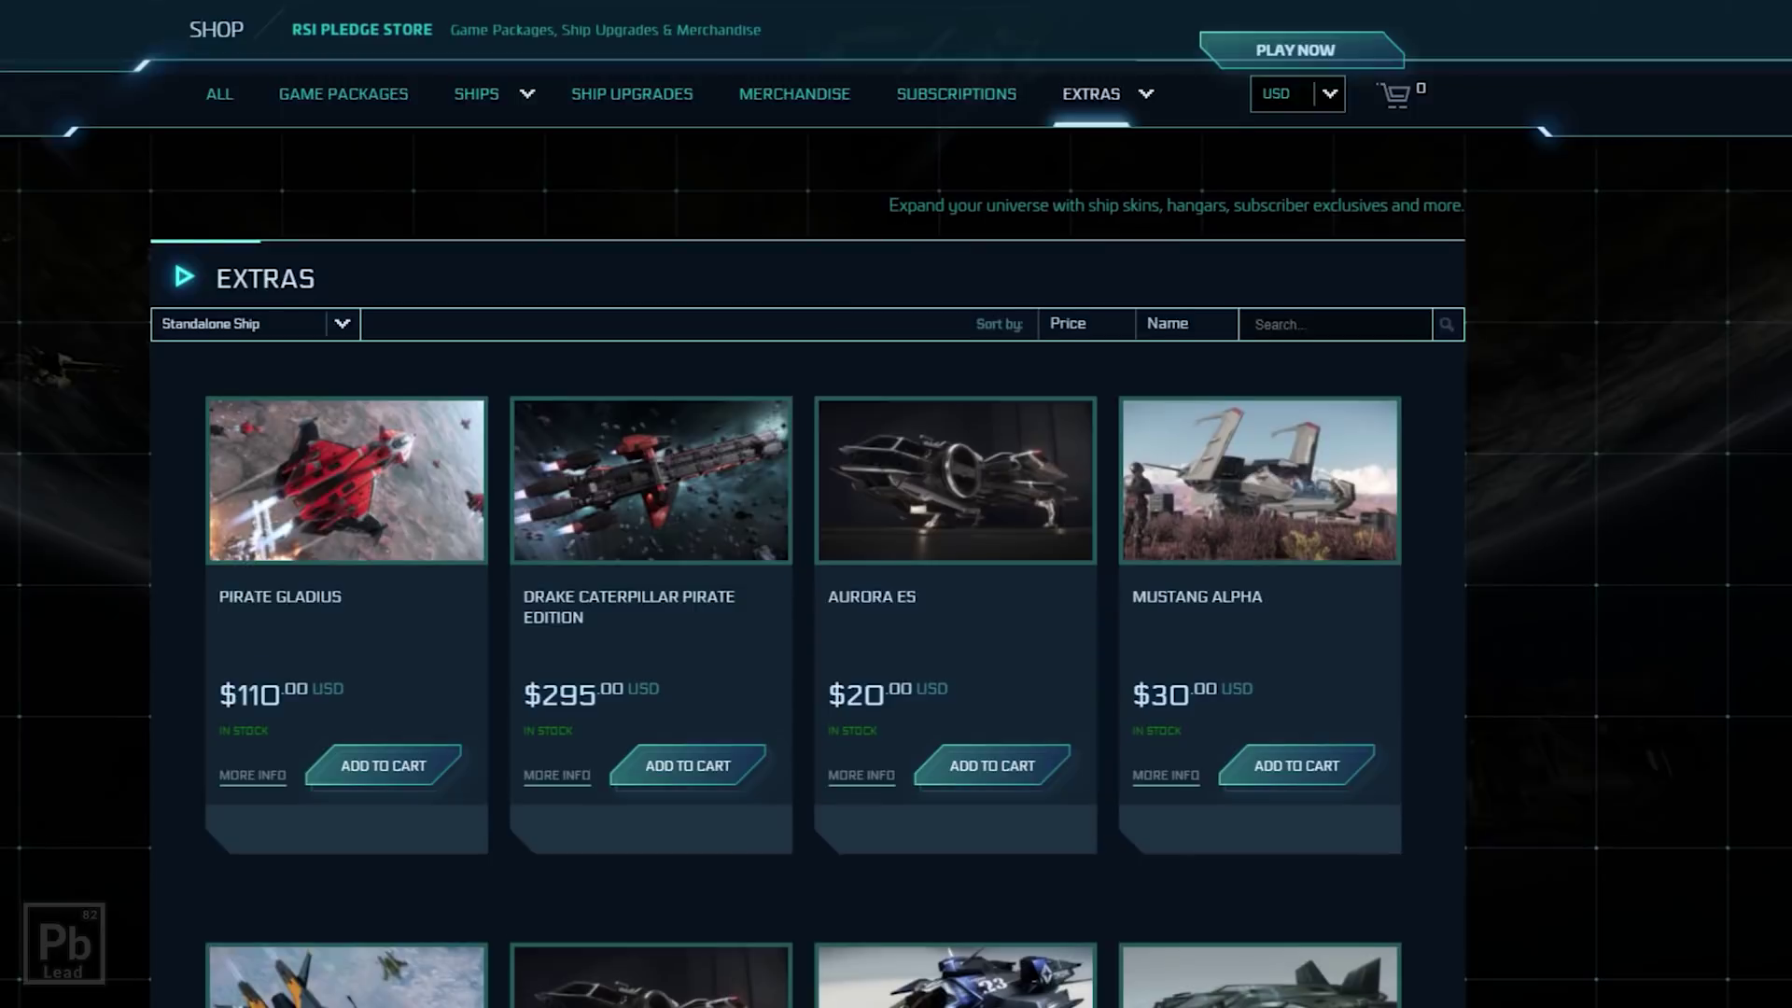
scroll(896, 560, down, 8)
scroll(896, 560, down, 5)
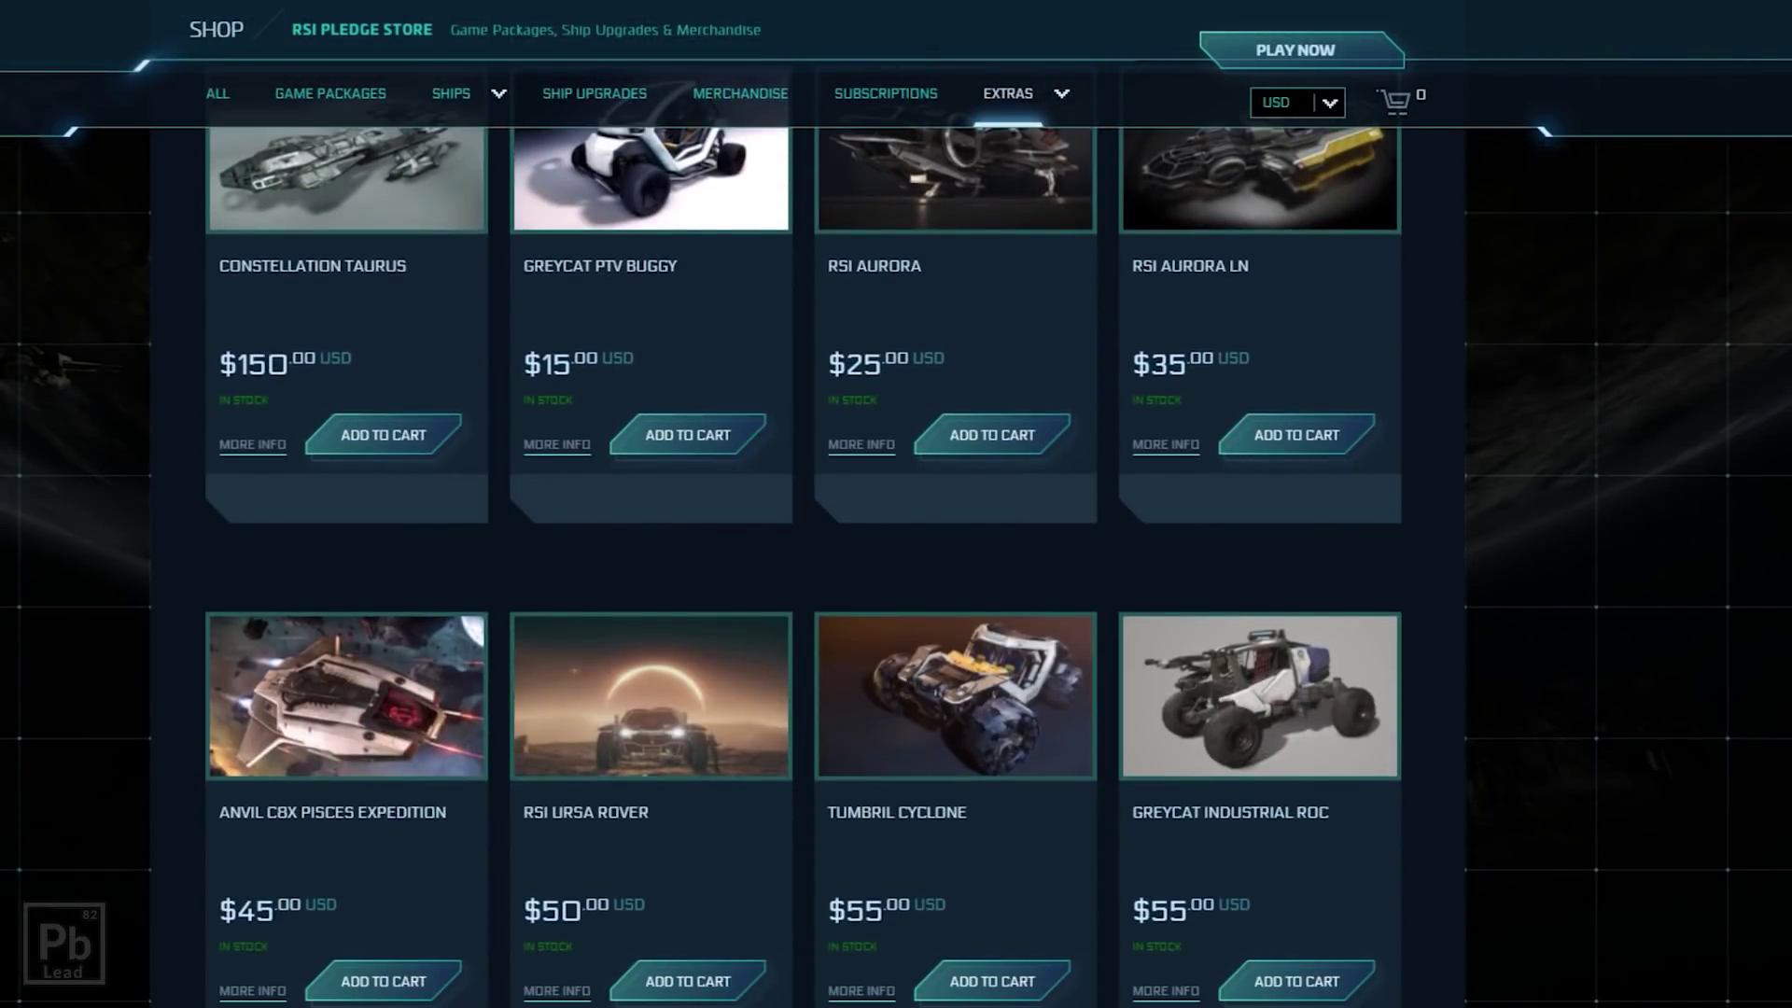
scroll(897, 560, up, 3)
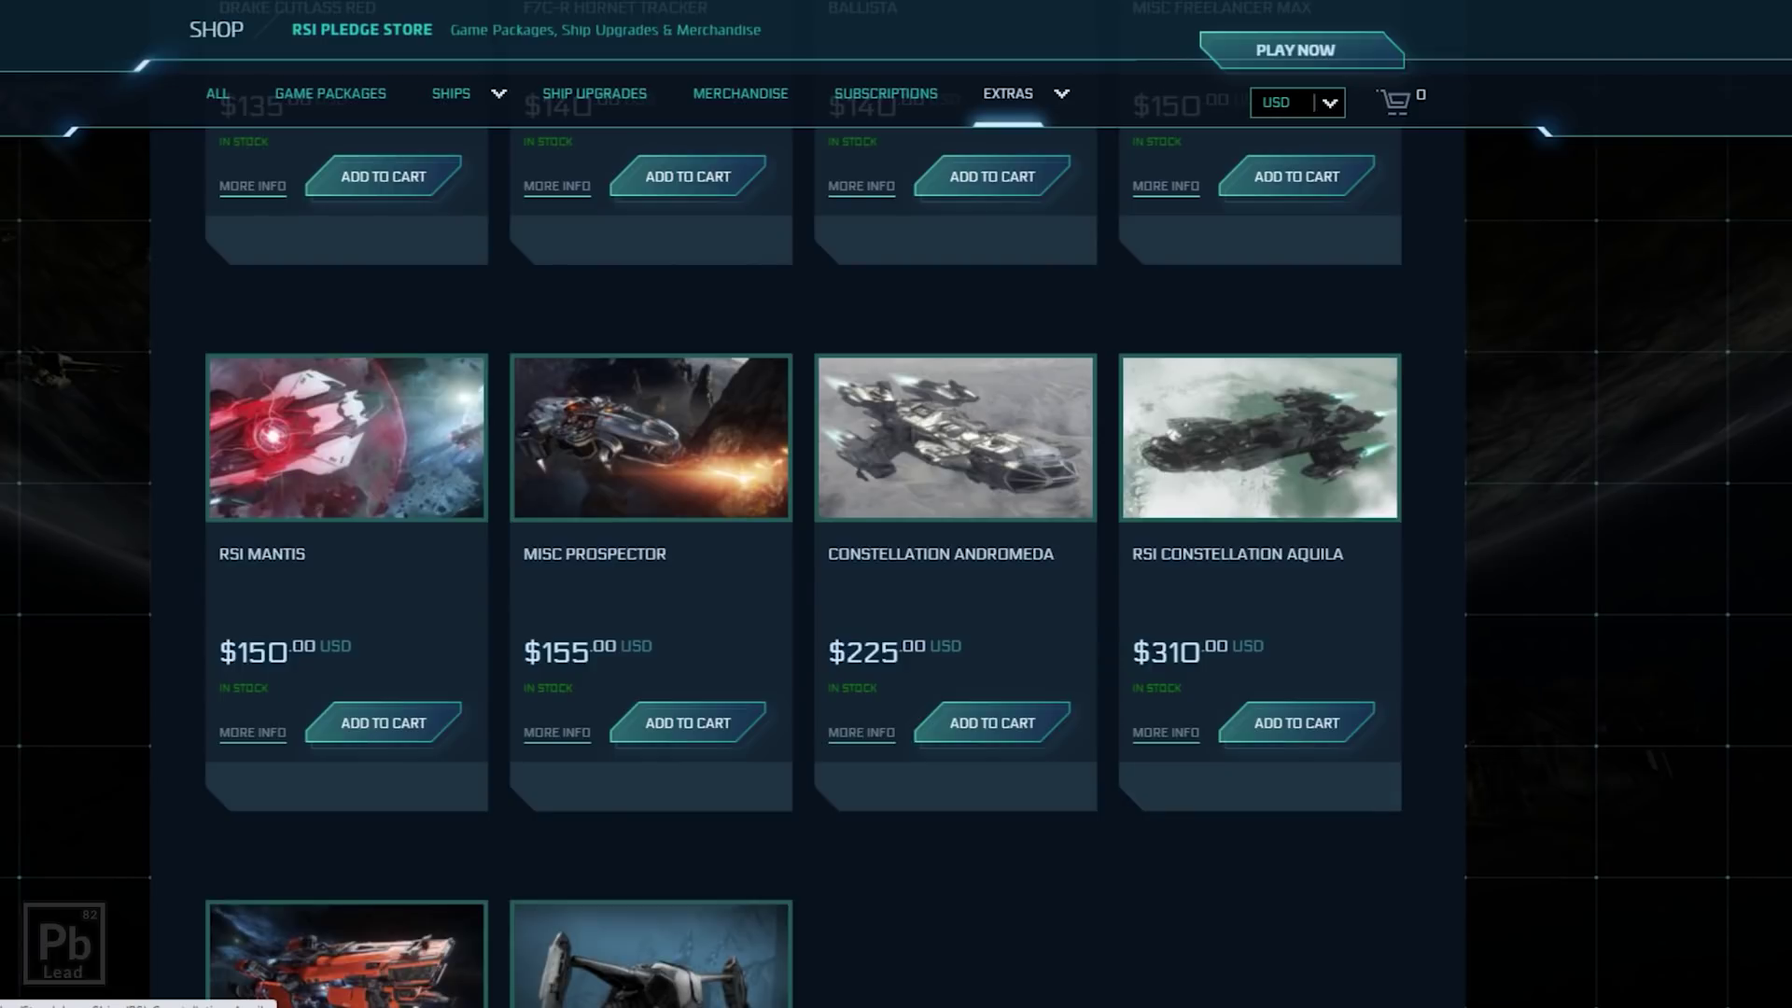
scroll(802, 560, down, 3)
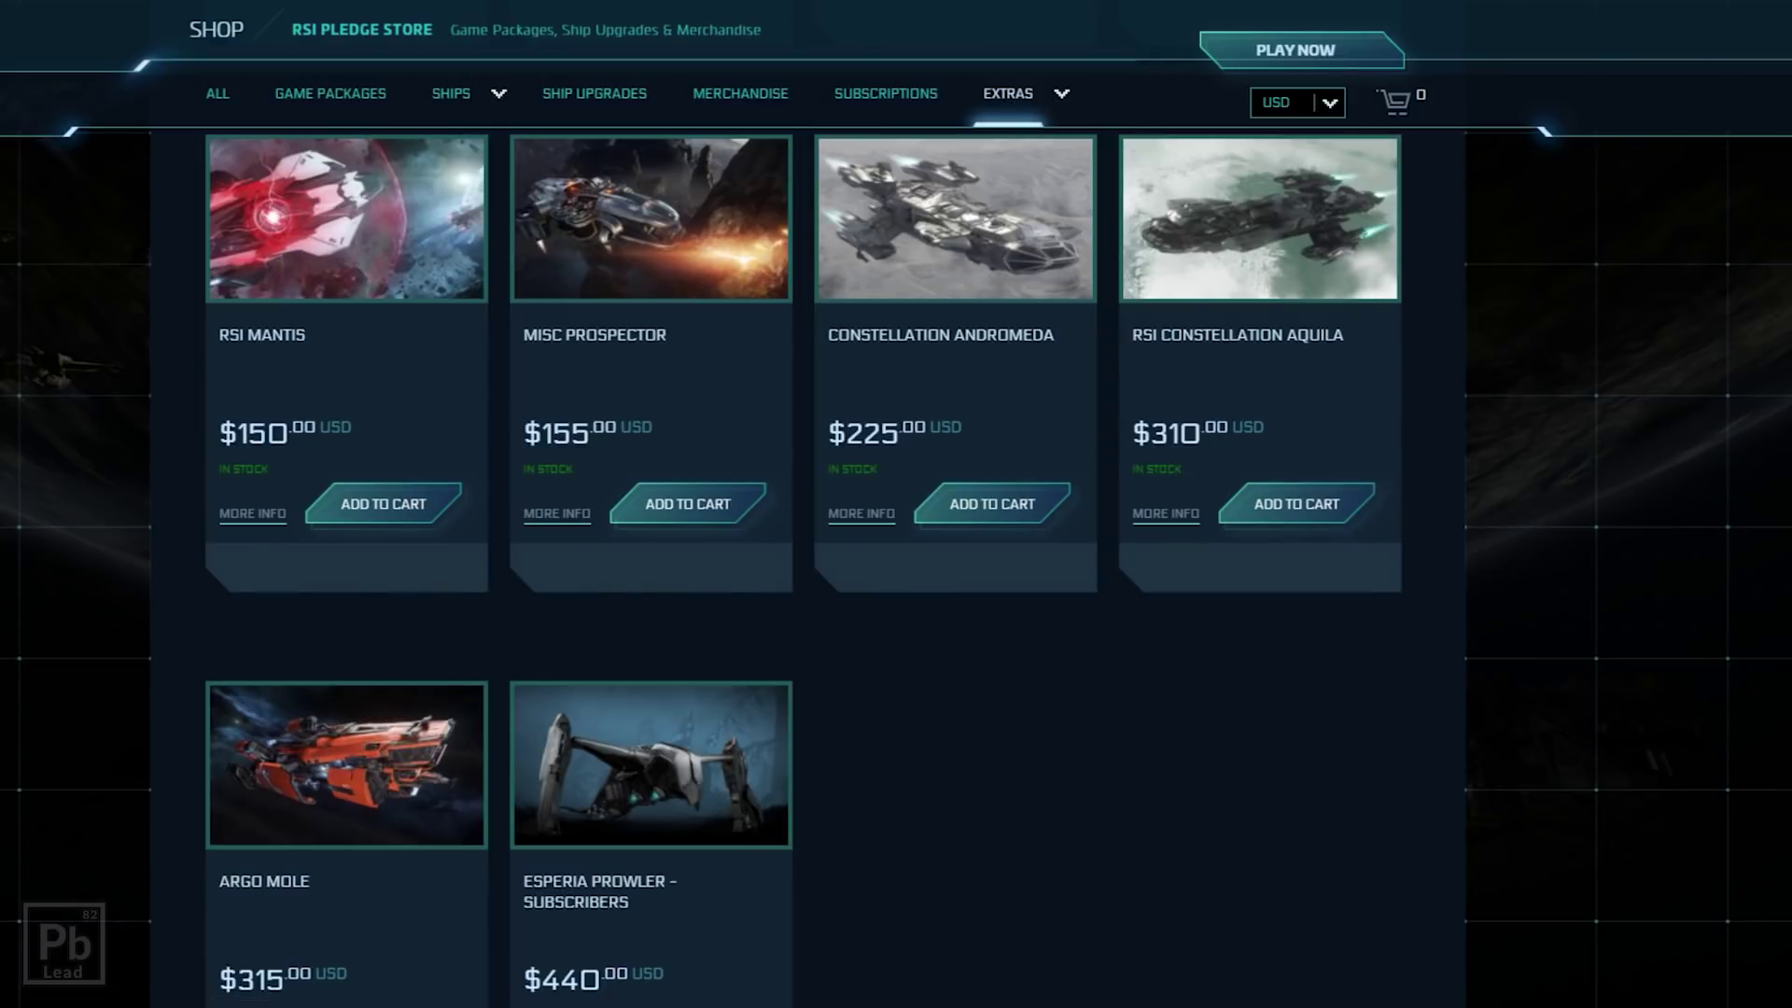
- Look back up the standalone ships to the Aegis Avenger Titan, then return to the MISC Prospector and highlight its price
scroll(803, 560, up, 2)
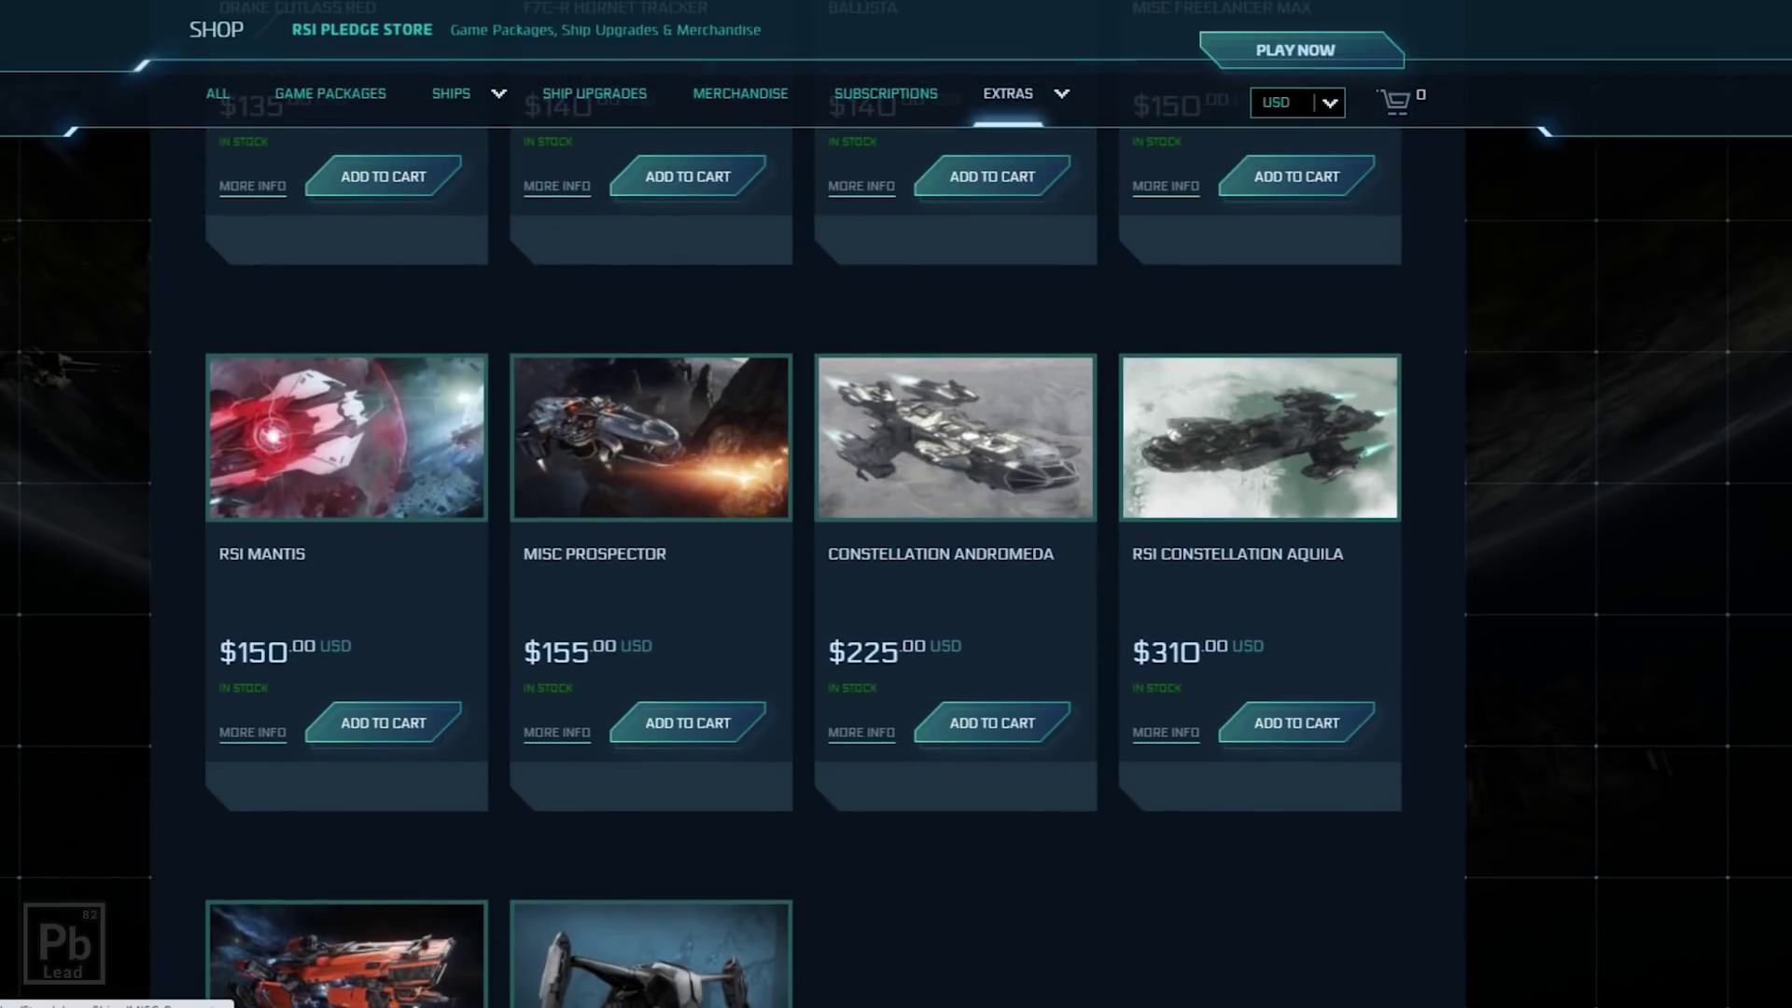
scroll(896, 504, up, 5)
scroll(896, 504, up, 4)
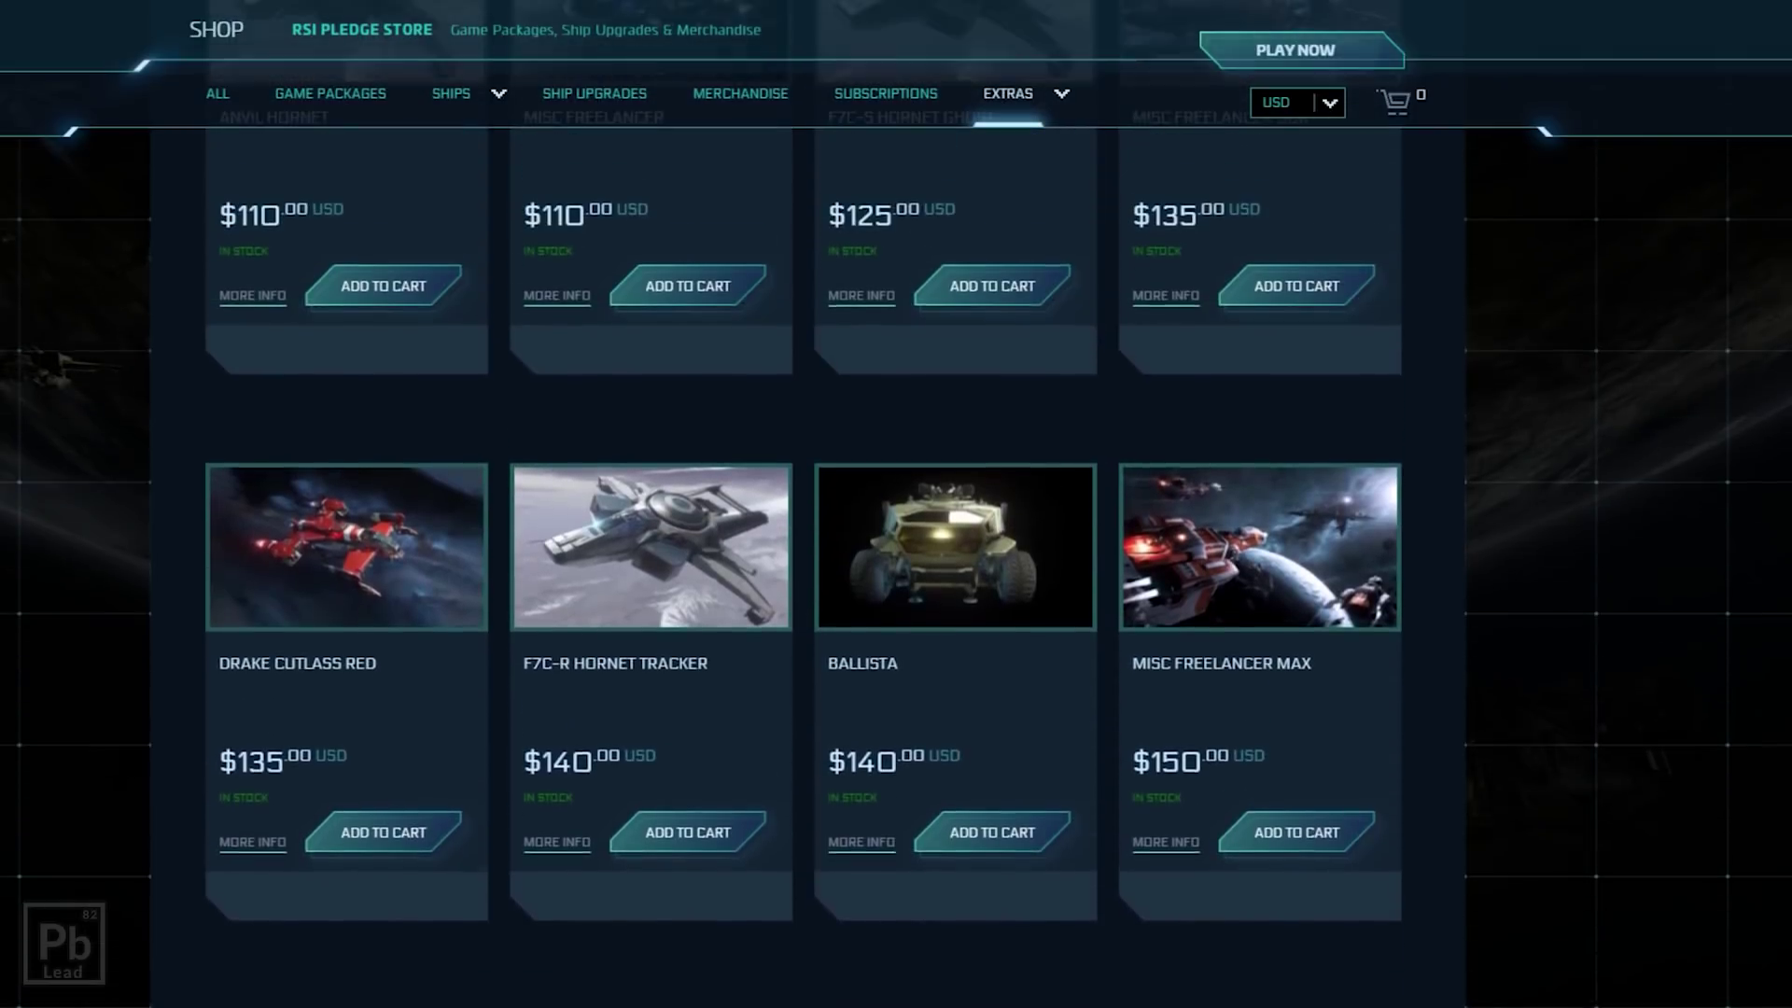
scroll(896, 504, up, 1)
scroll(896, 504, up, 7)
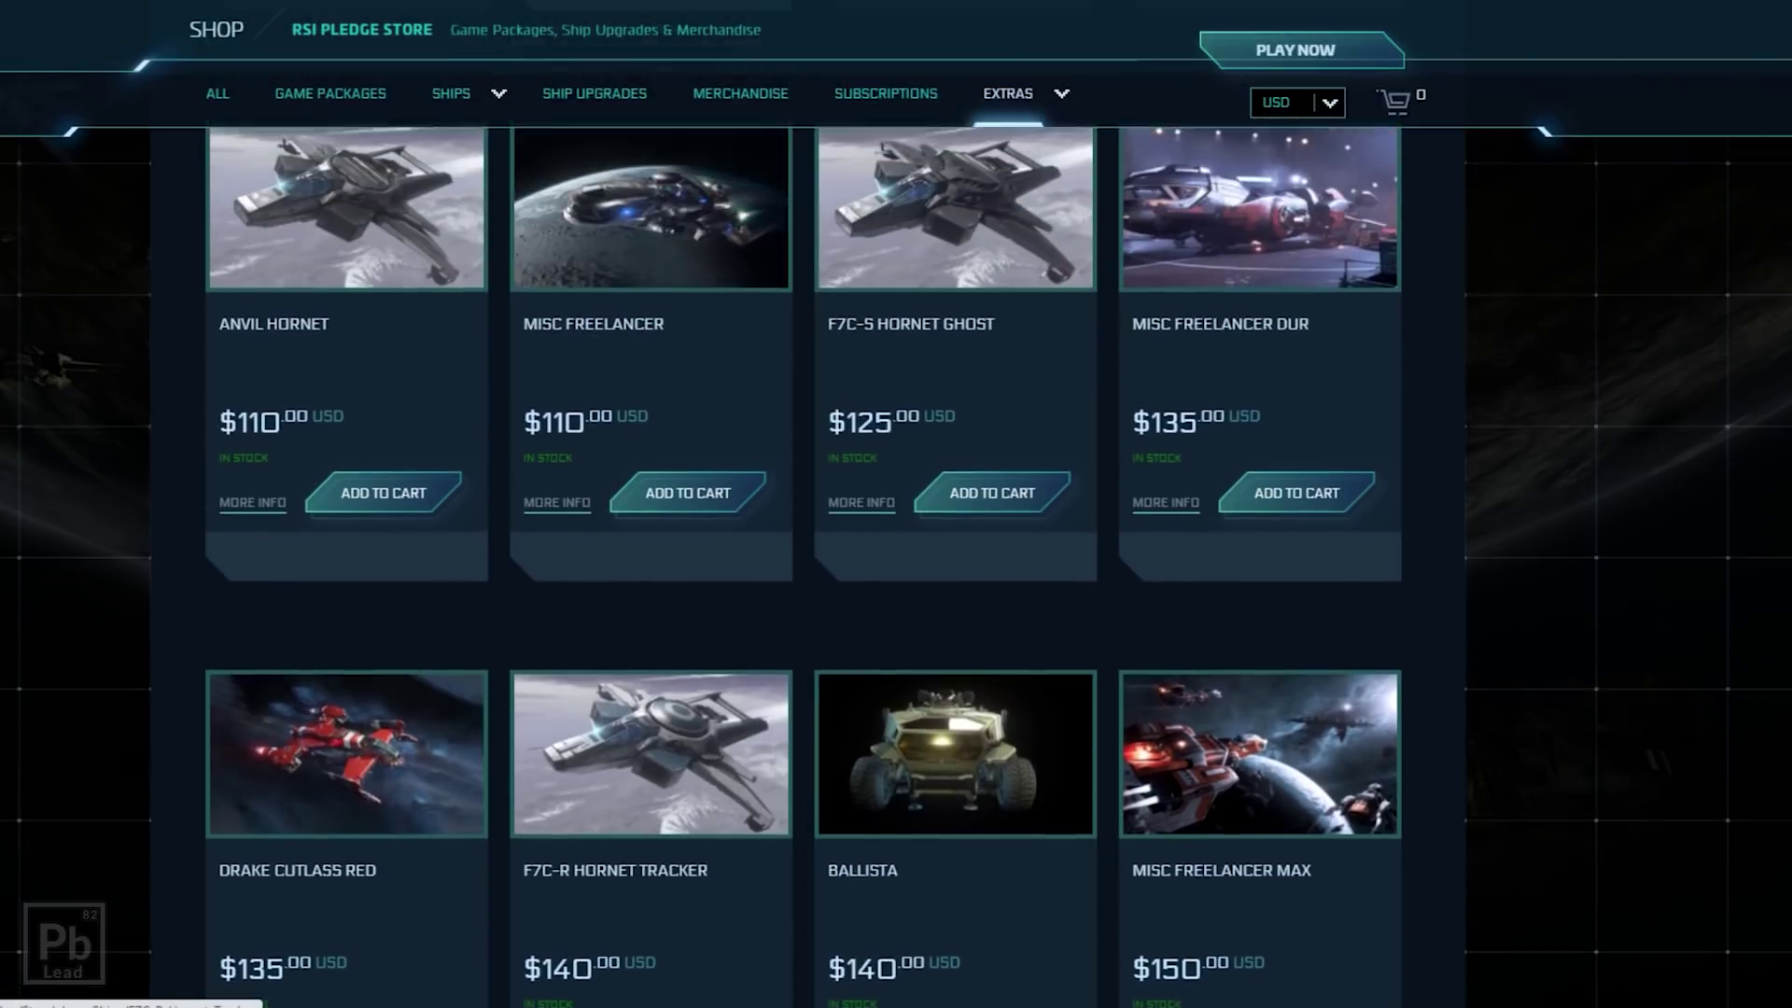
scroll(896, 504, up, 7)
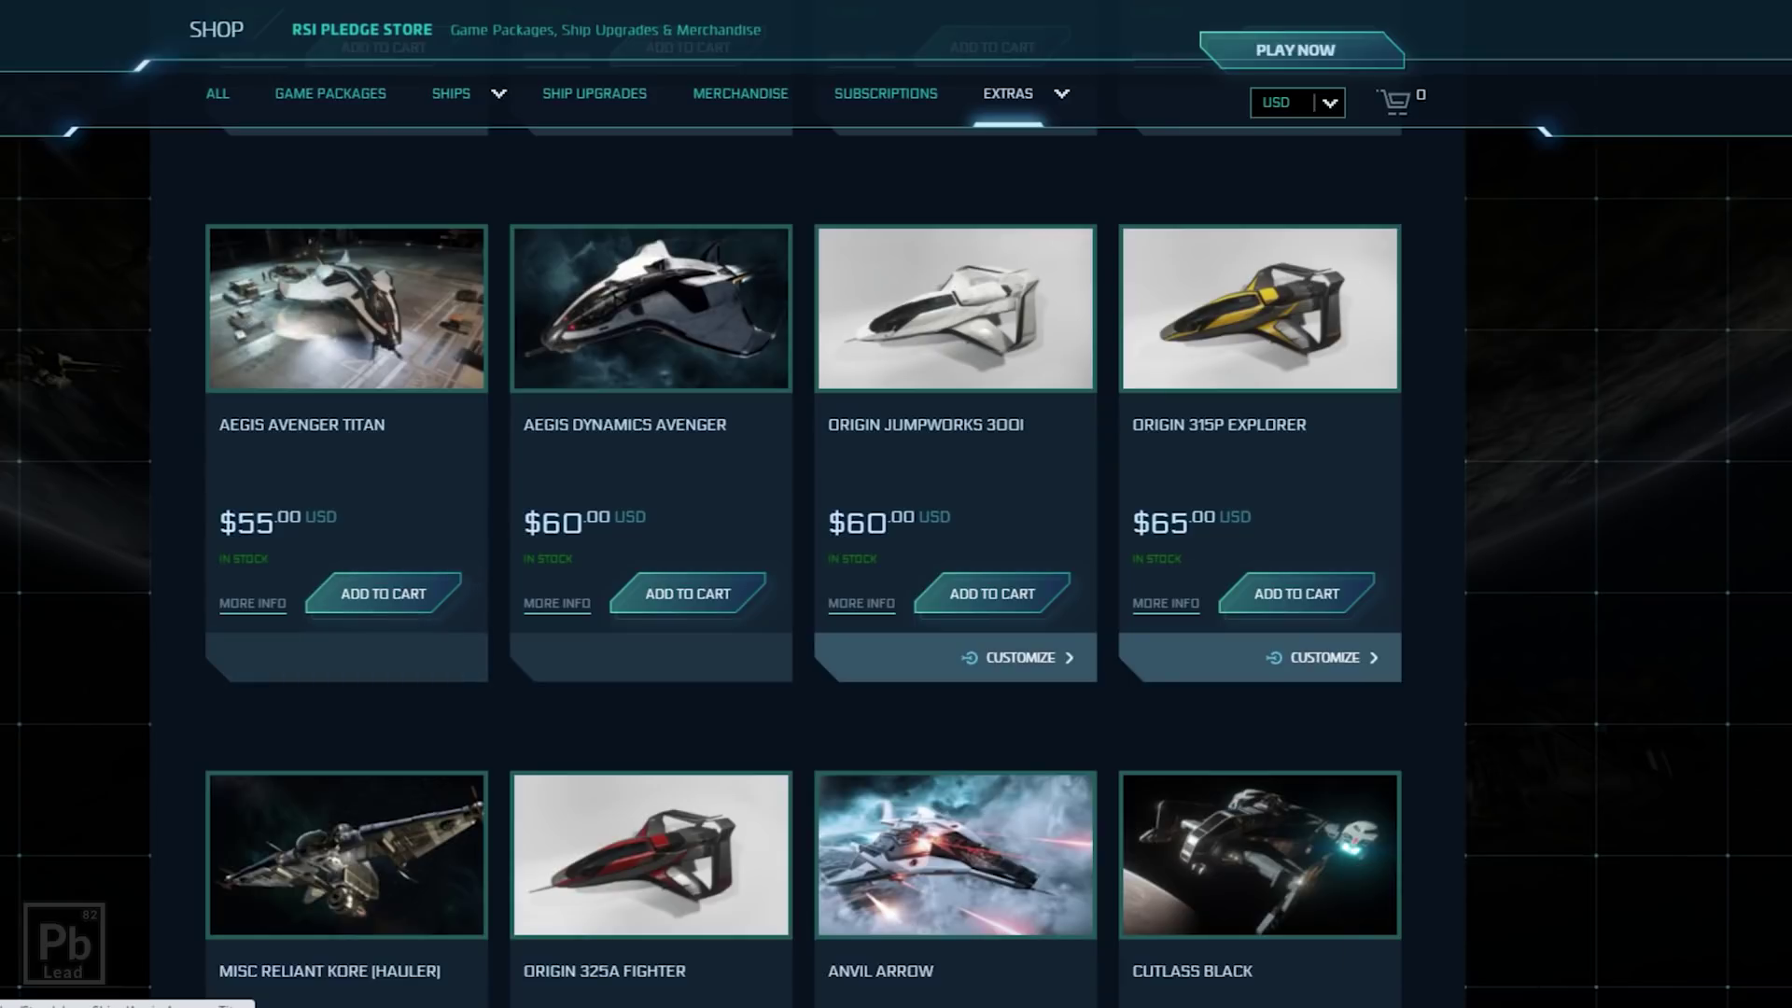
scroll(803, 560, down, 20)
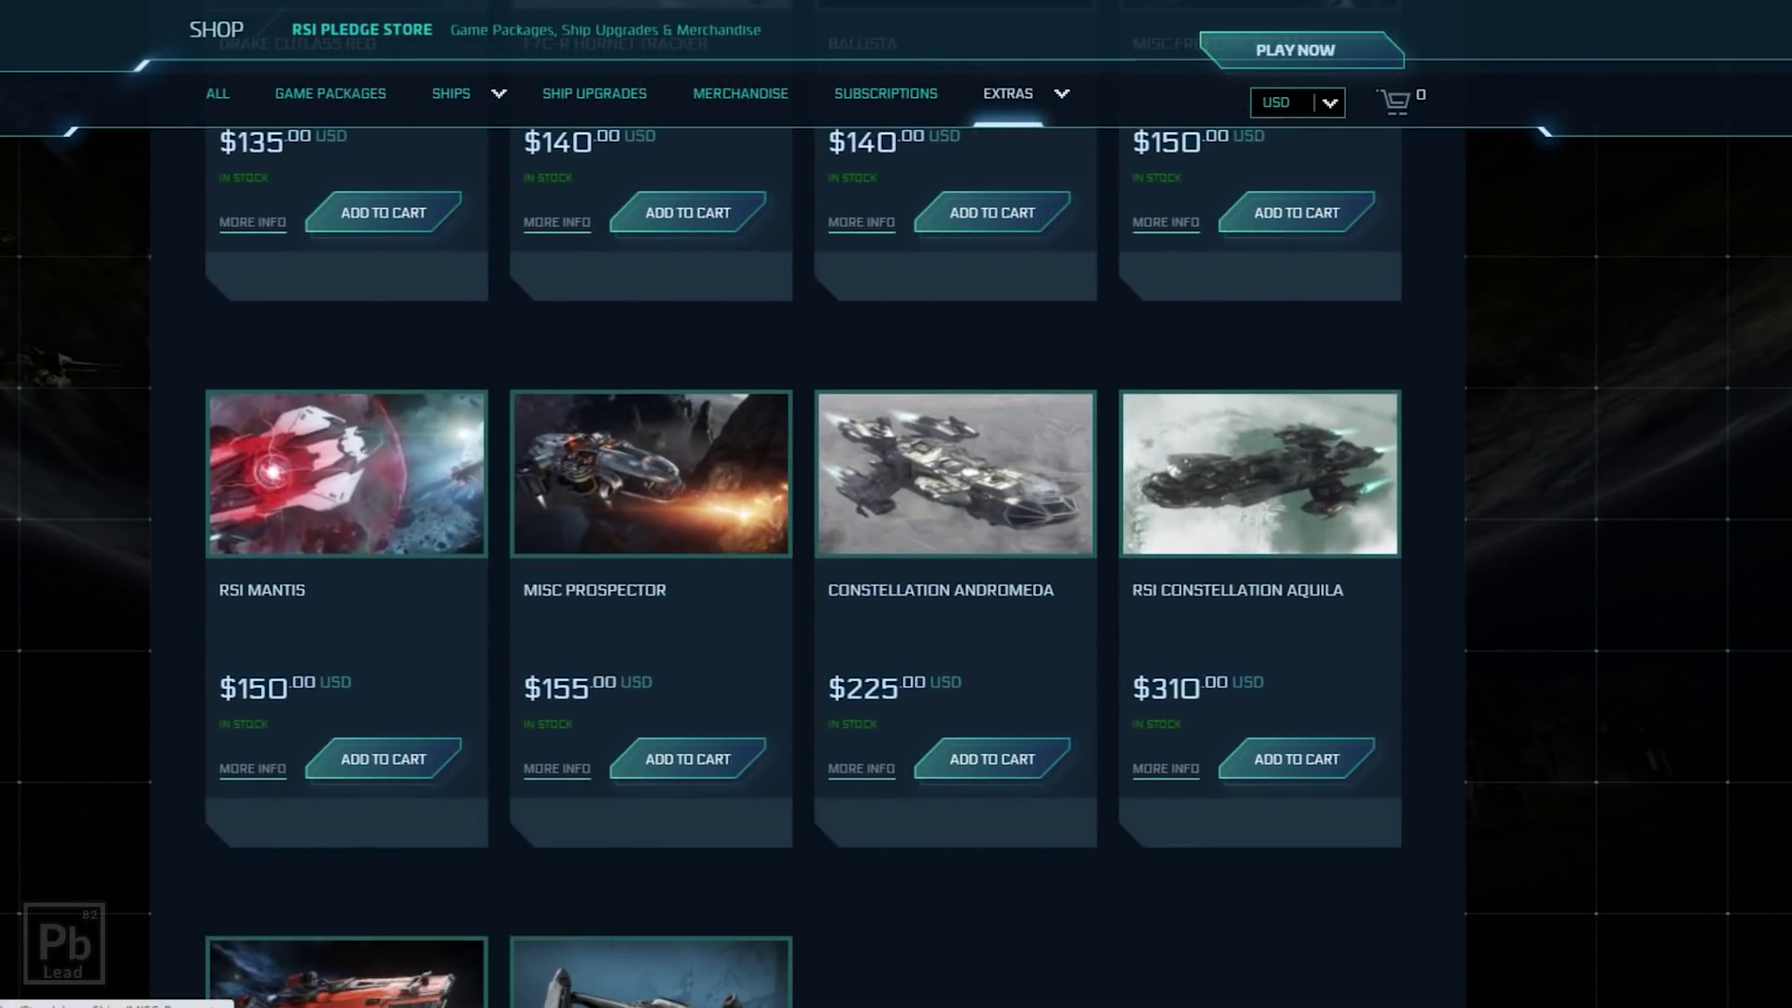
drag(524, 689, 616, 689)
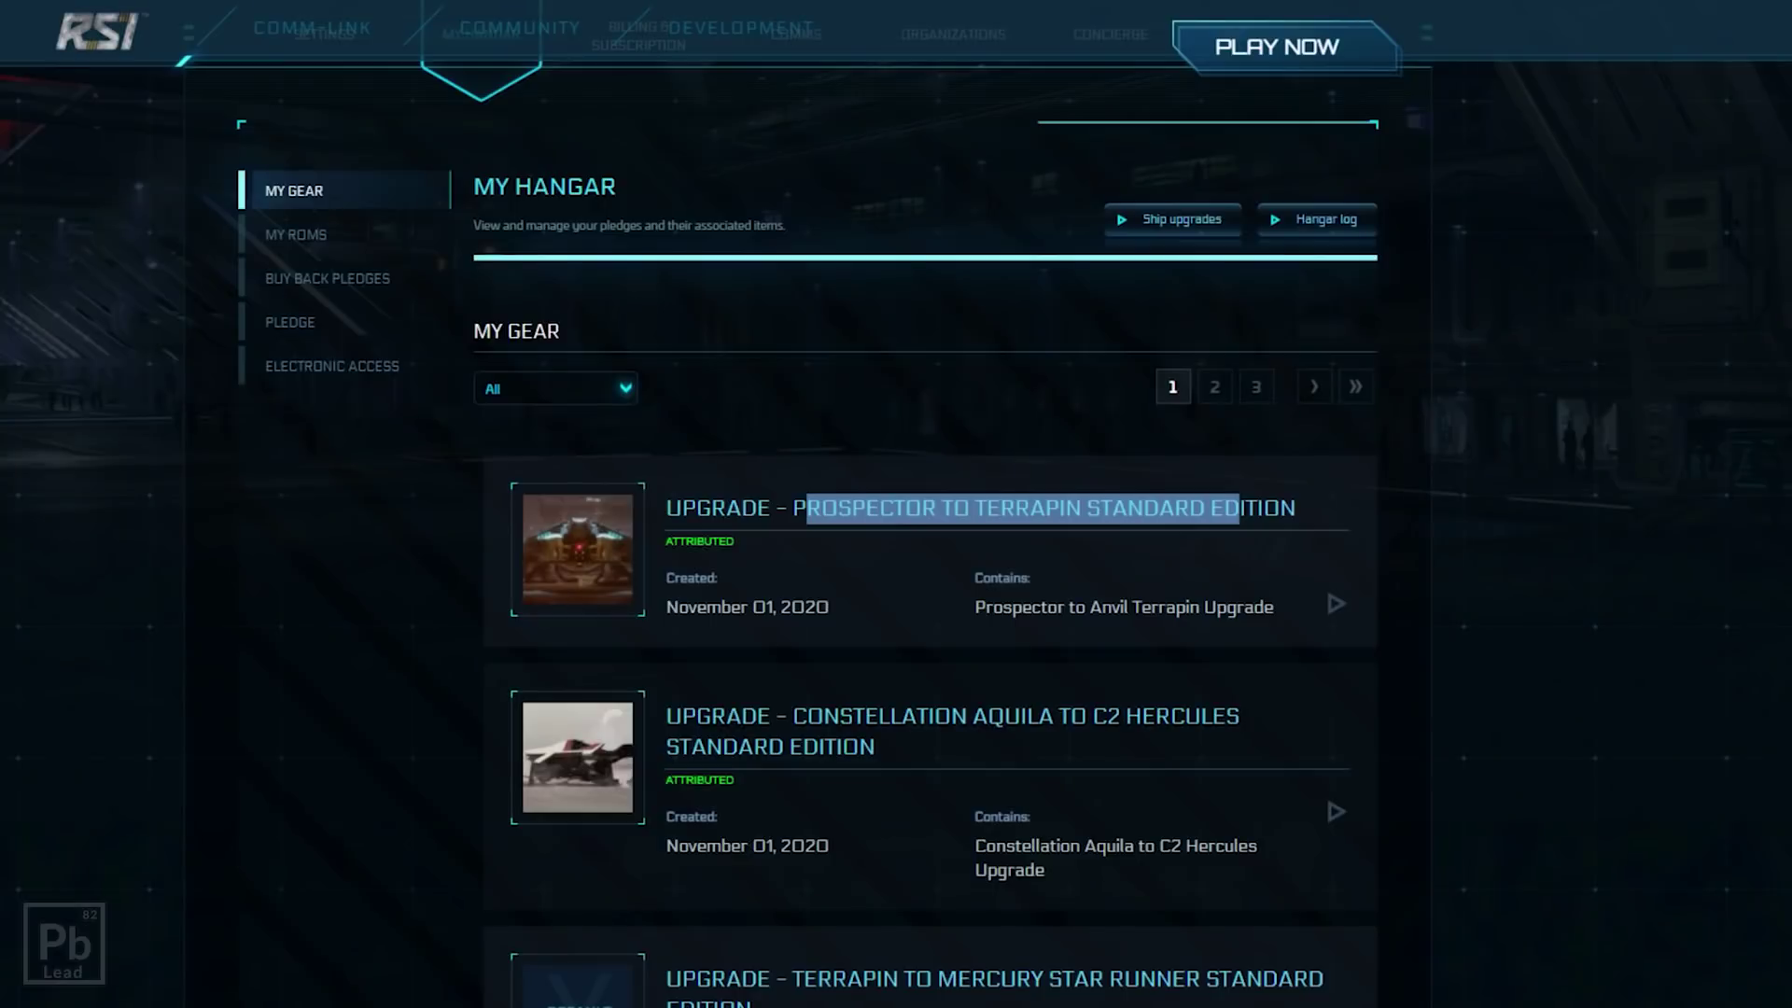
- Switch from My Gear to the spreadsheet and examine the StarRunner roadmap cost in the CCU Roster and slot 9's entries in the Fleet Roster
scroll(924, 560, down, 3)
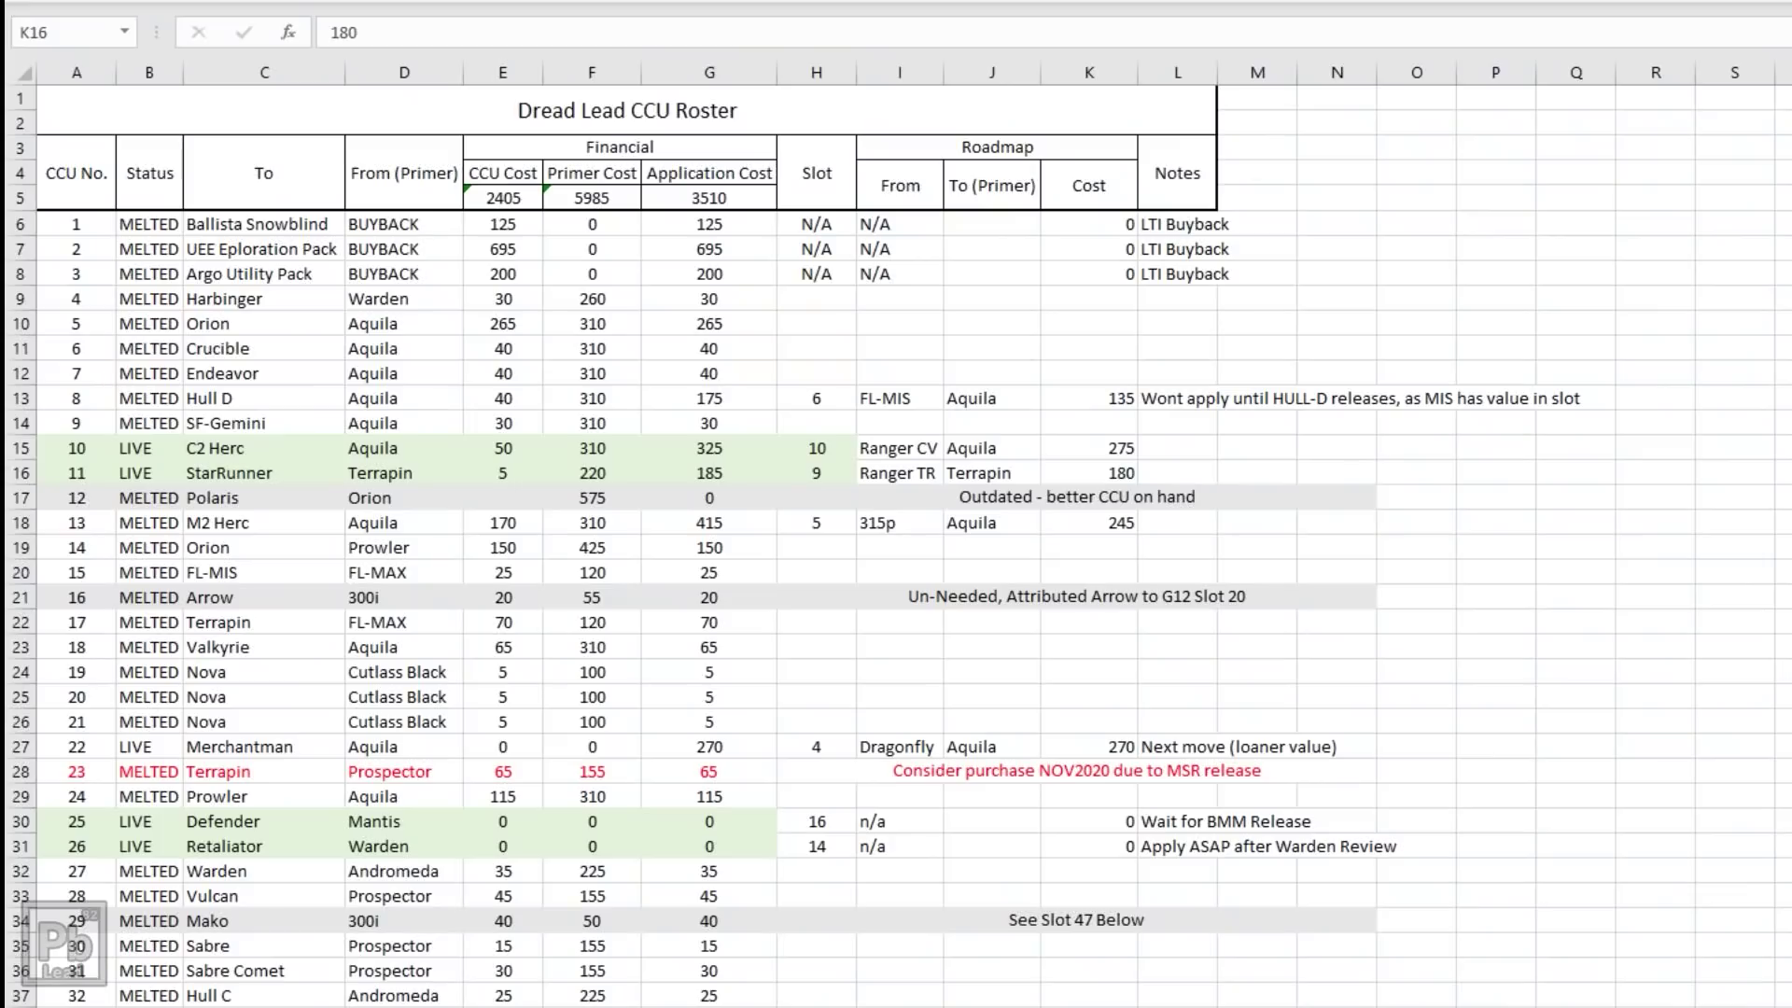
click(1088, 474)
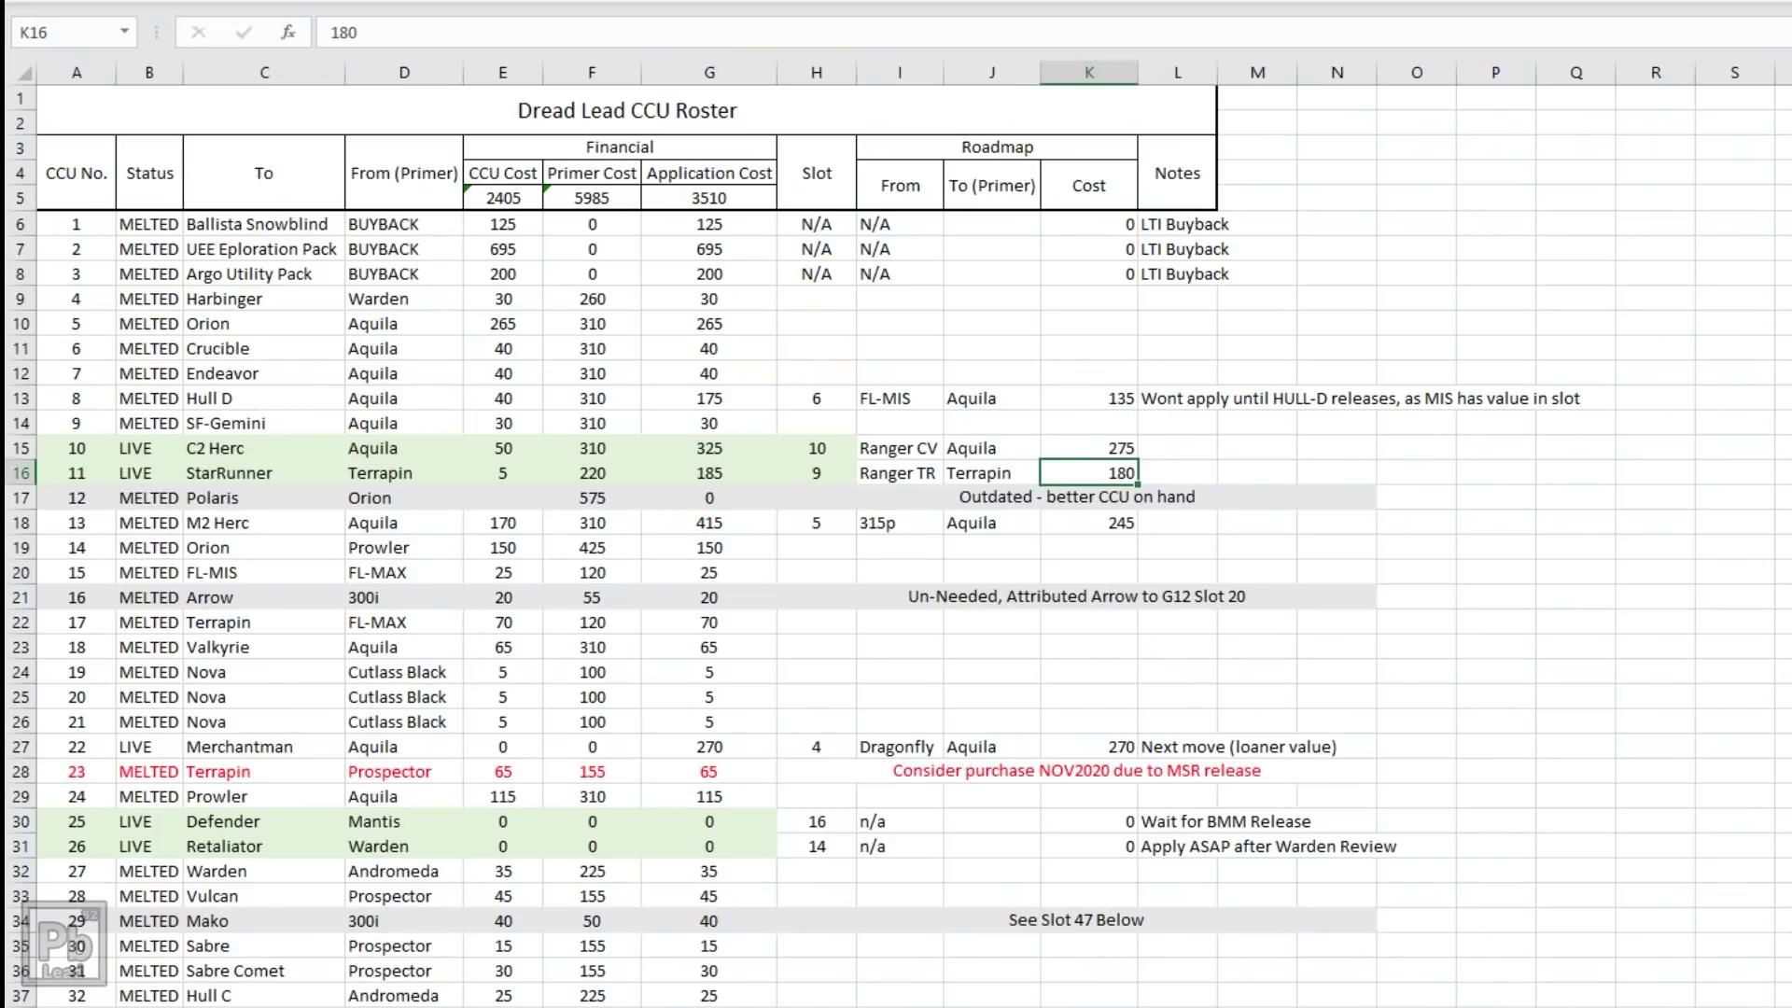
key(ctrl+Page_Up)
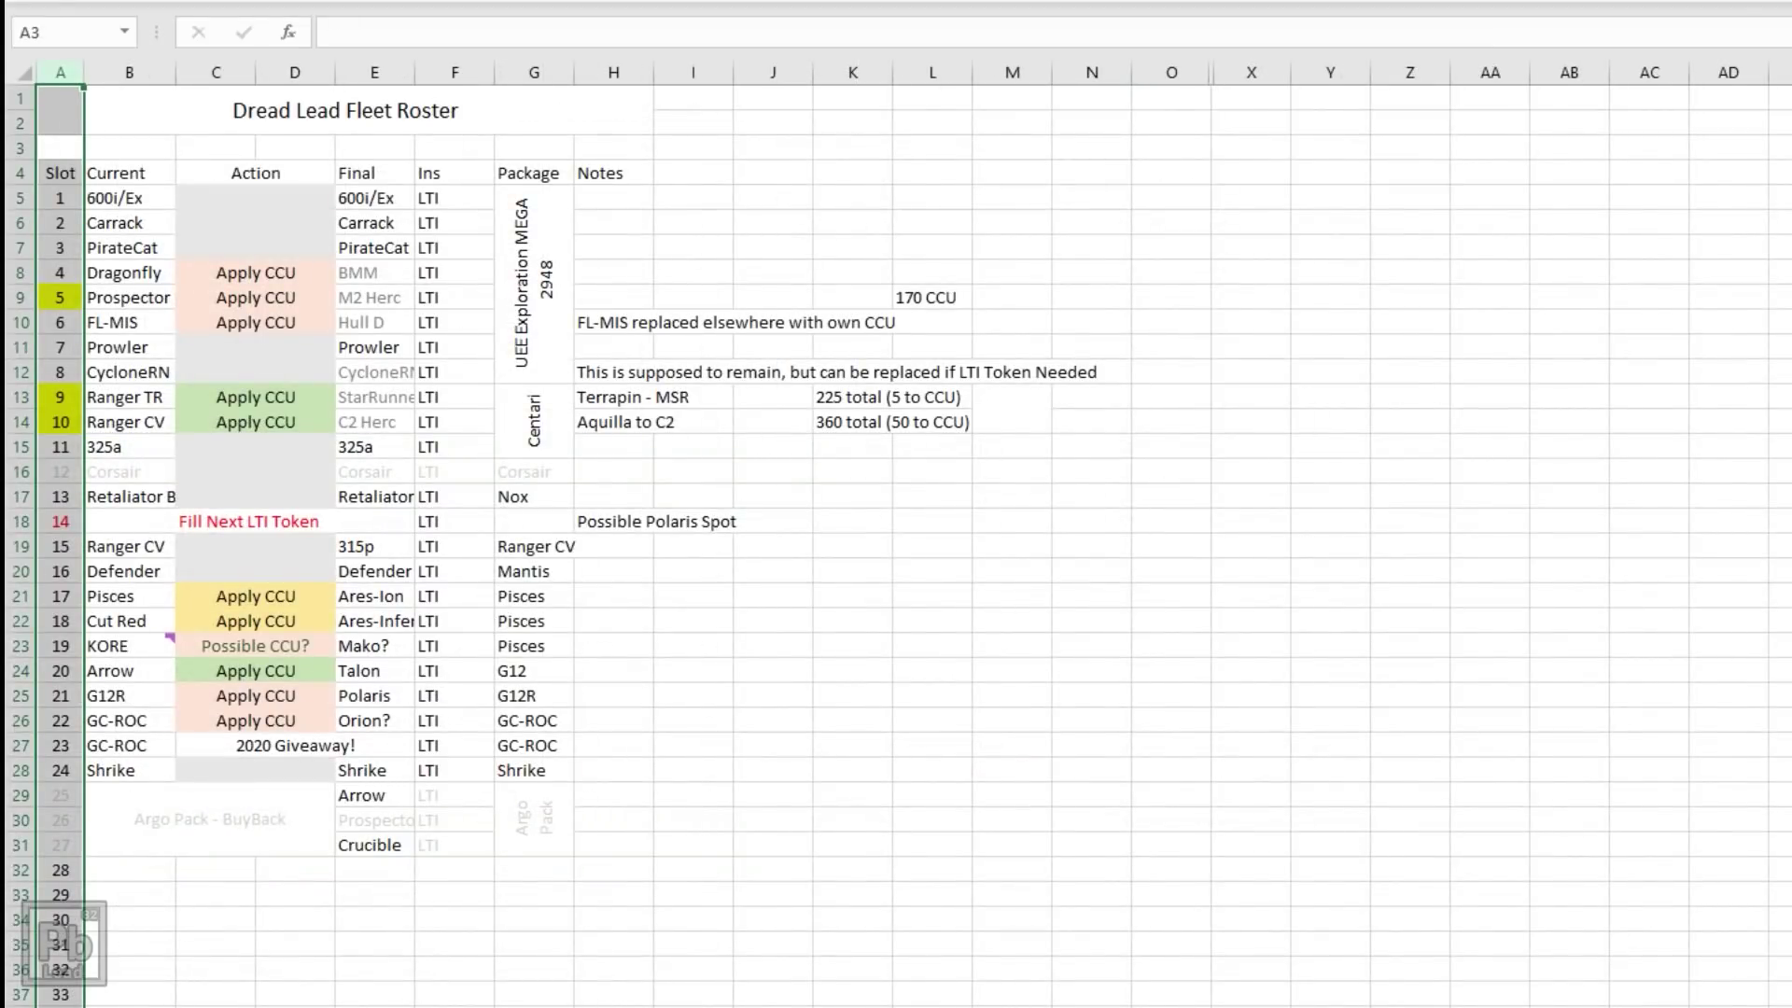
click(129, 396)
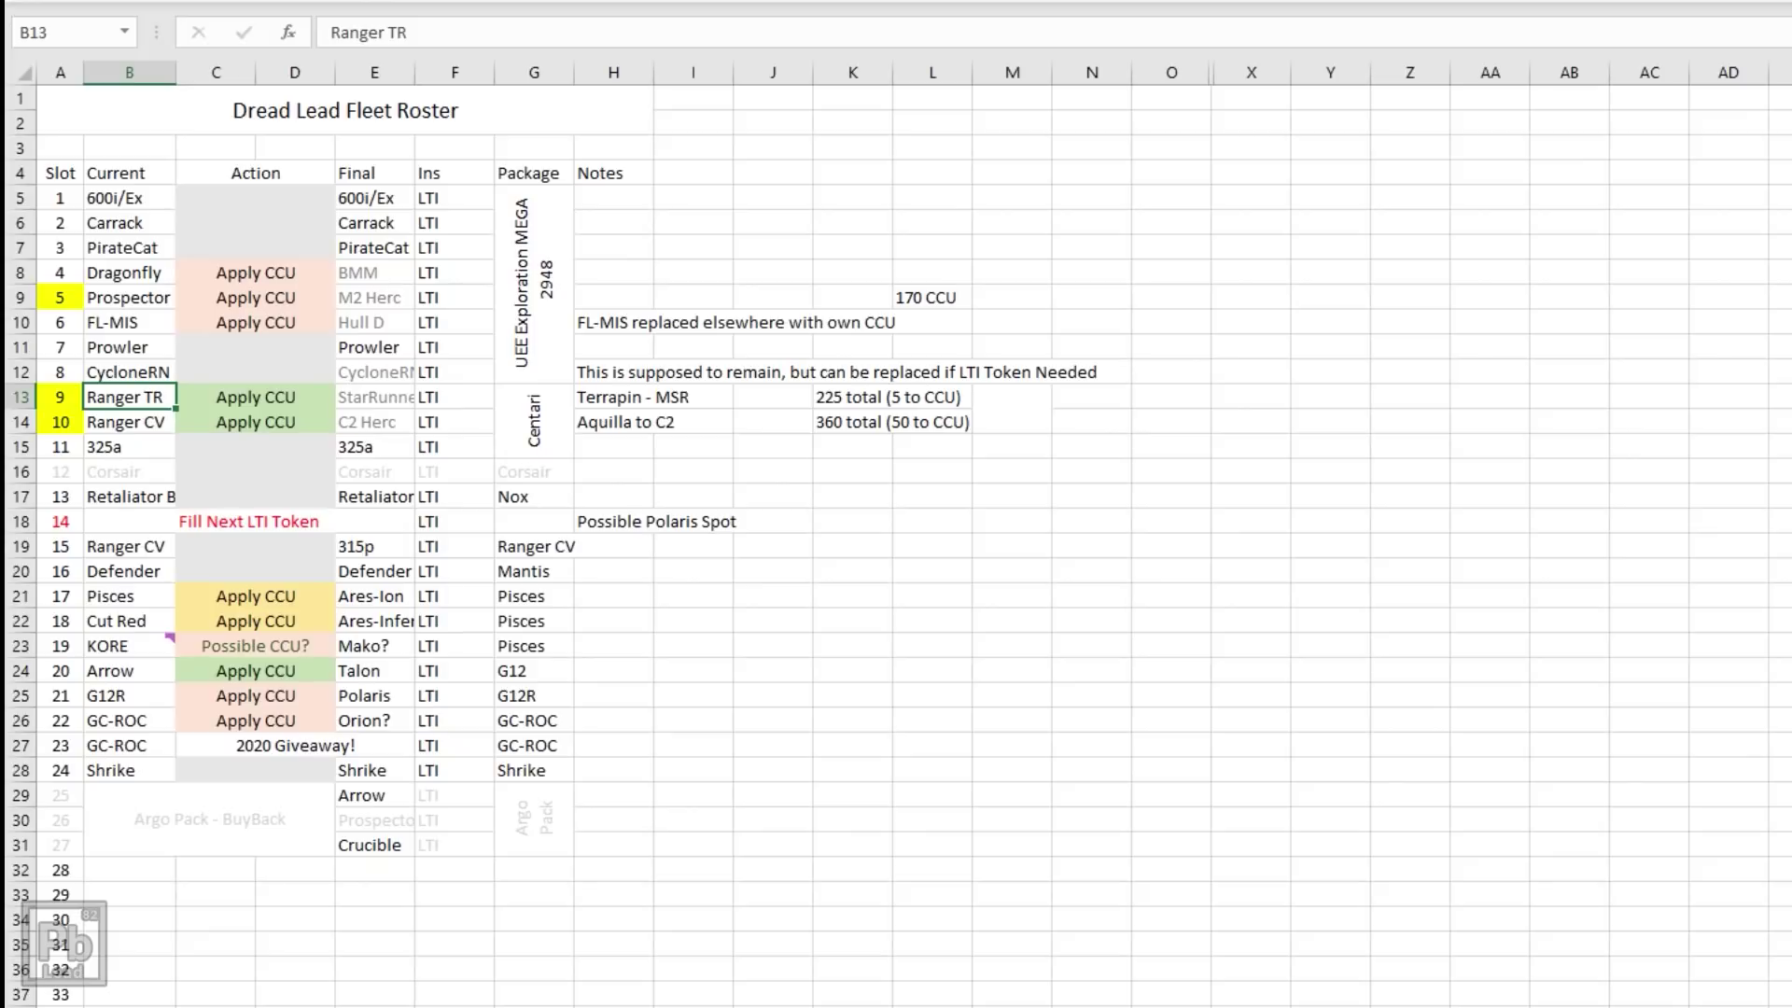
click(374, 397)
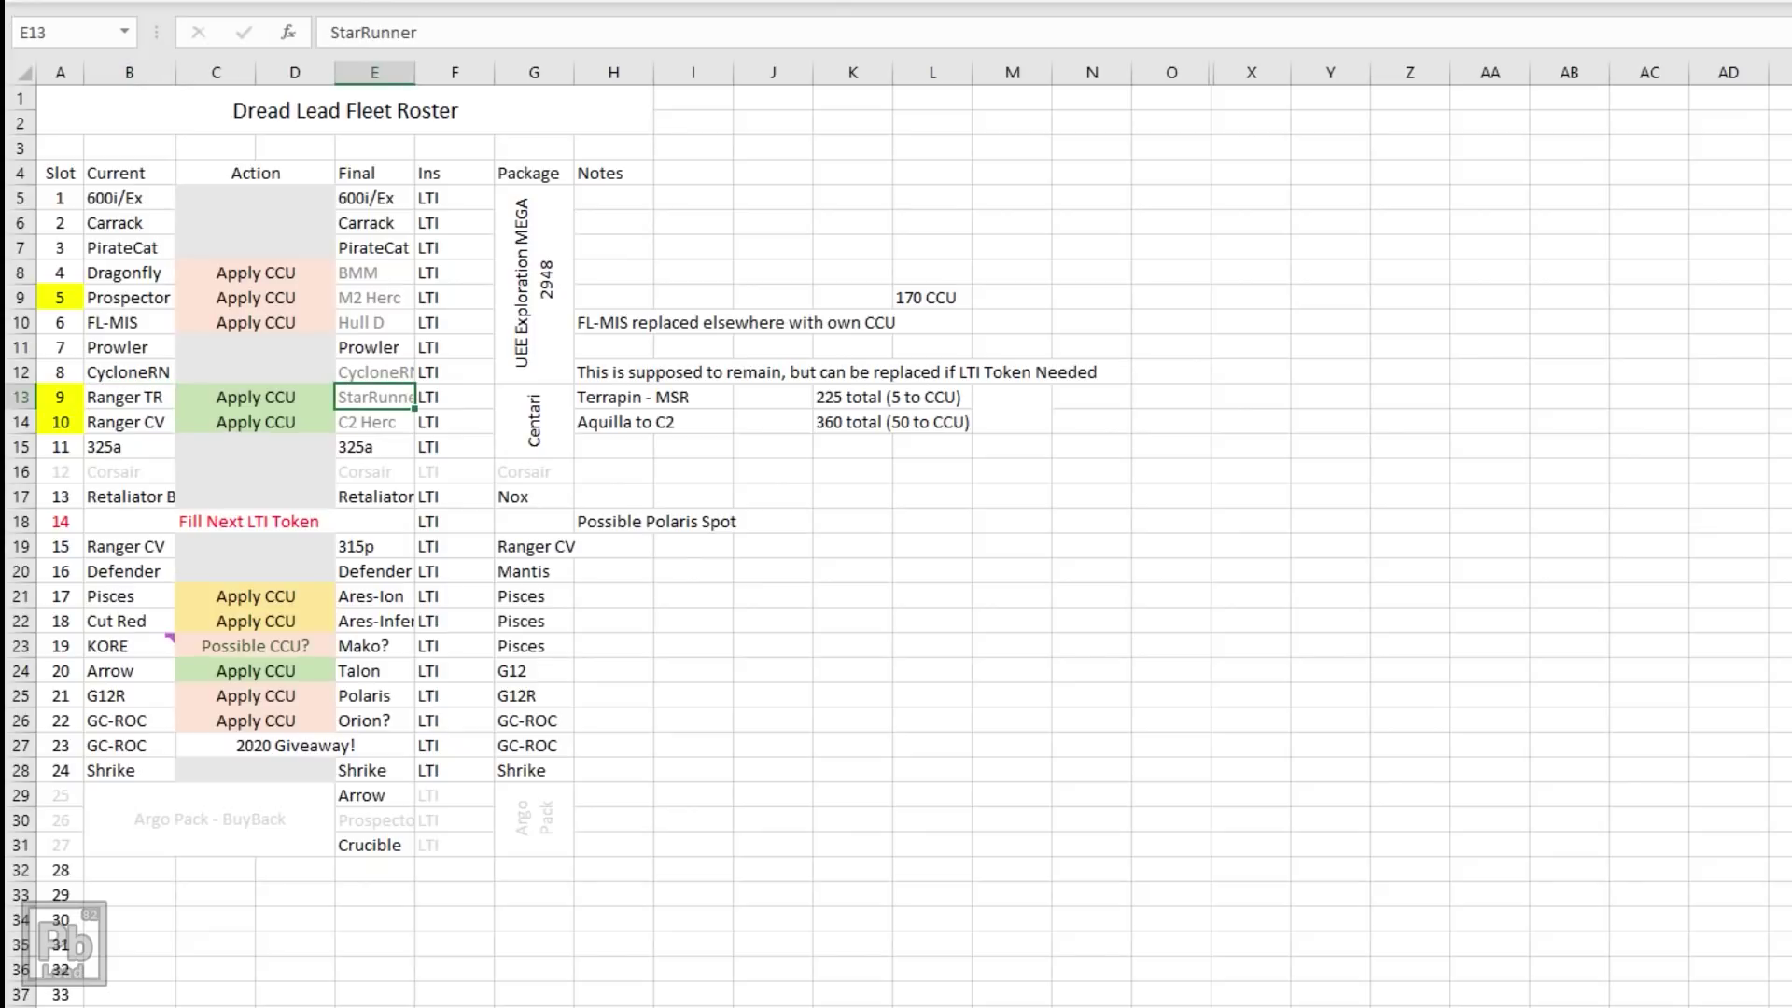
drag(613, 397, 692, 397)
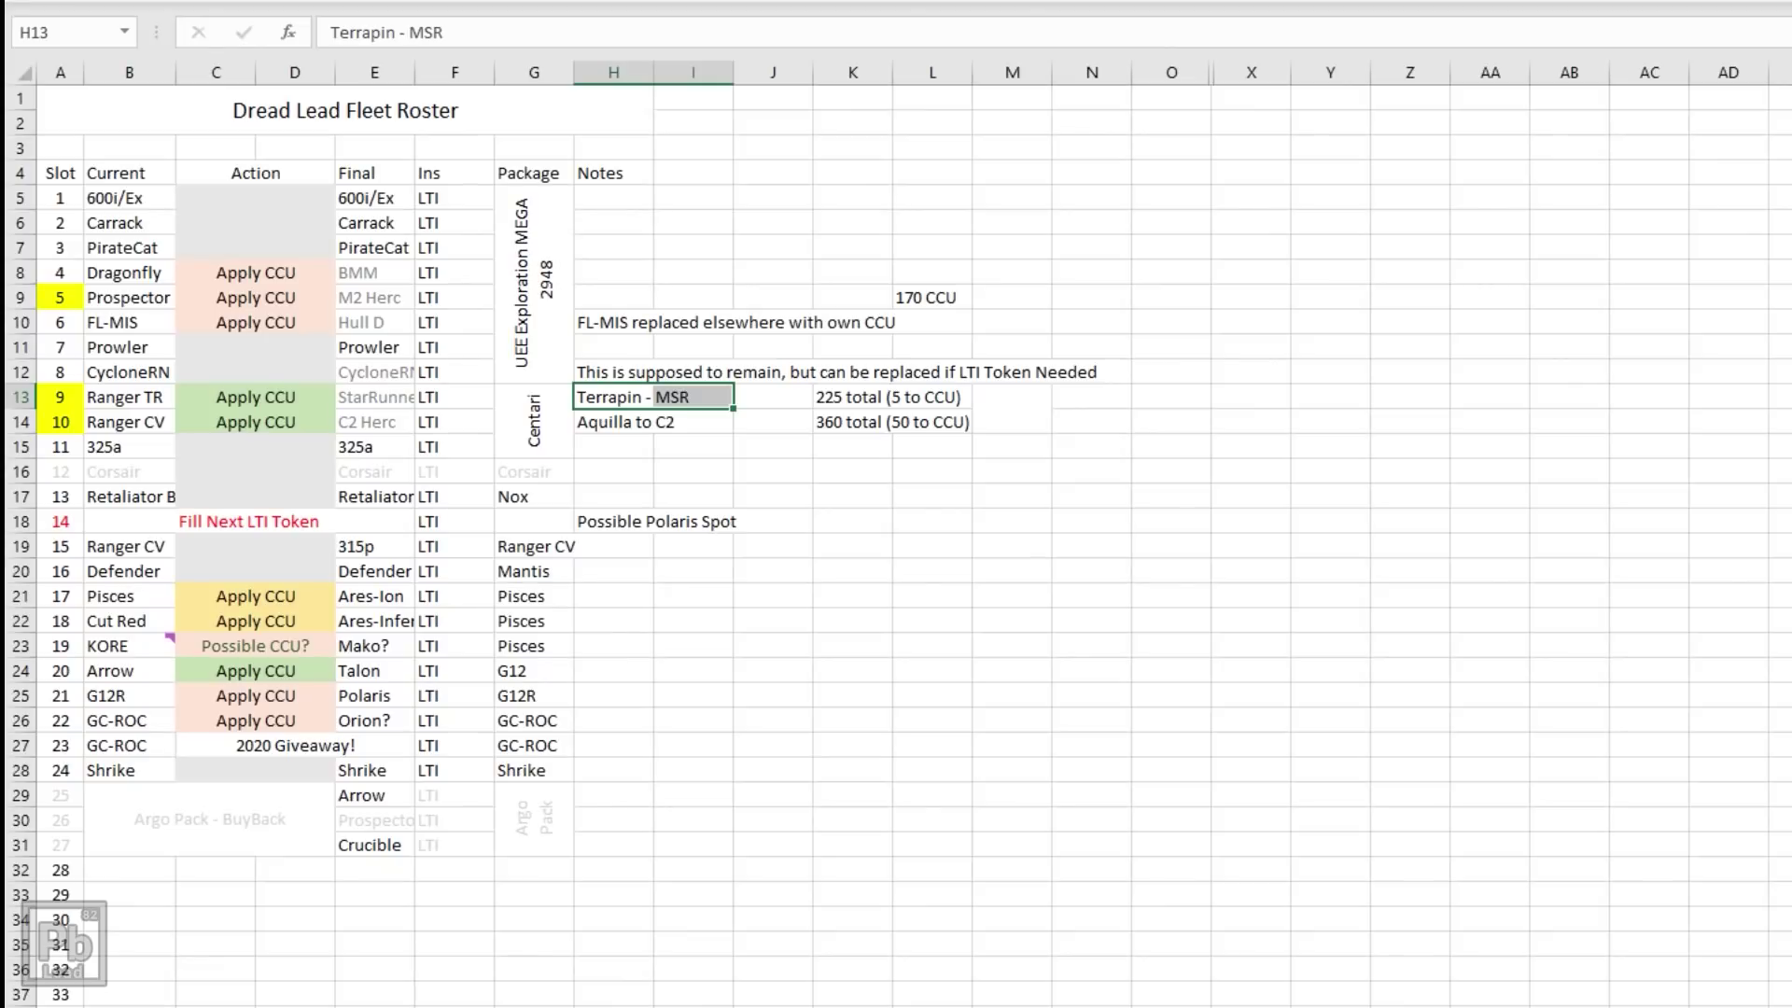
click(129, 397)
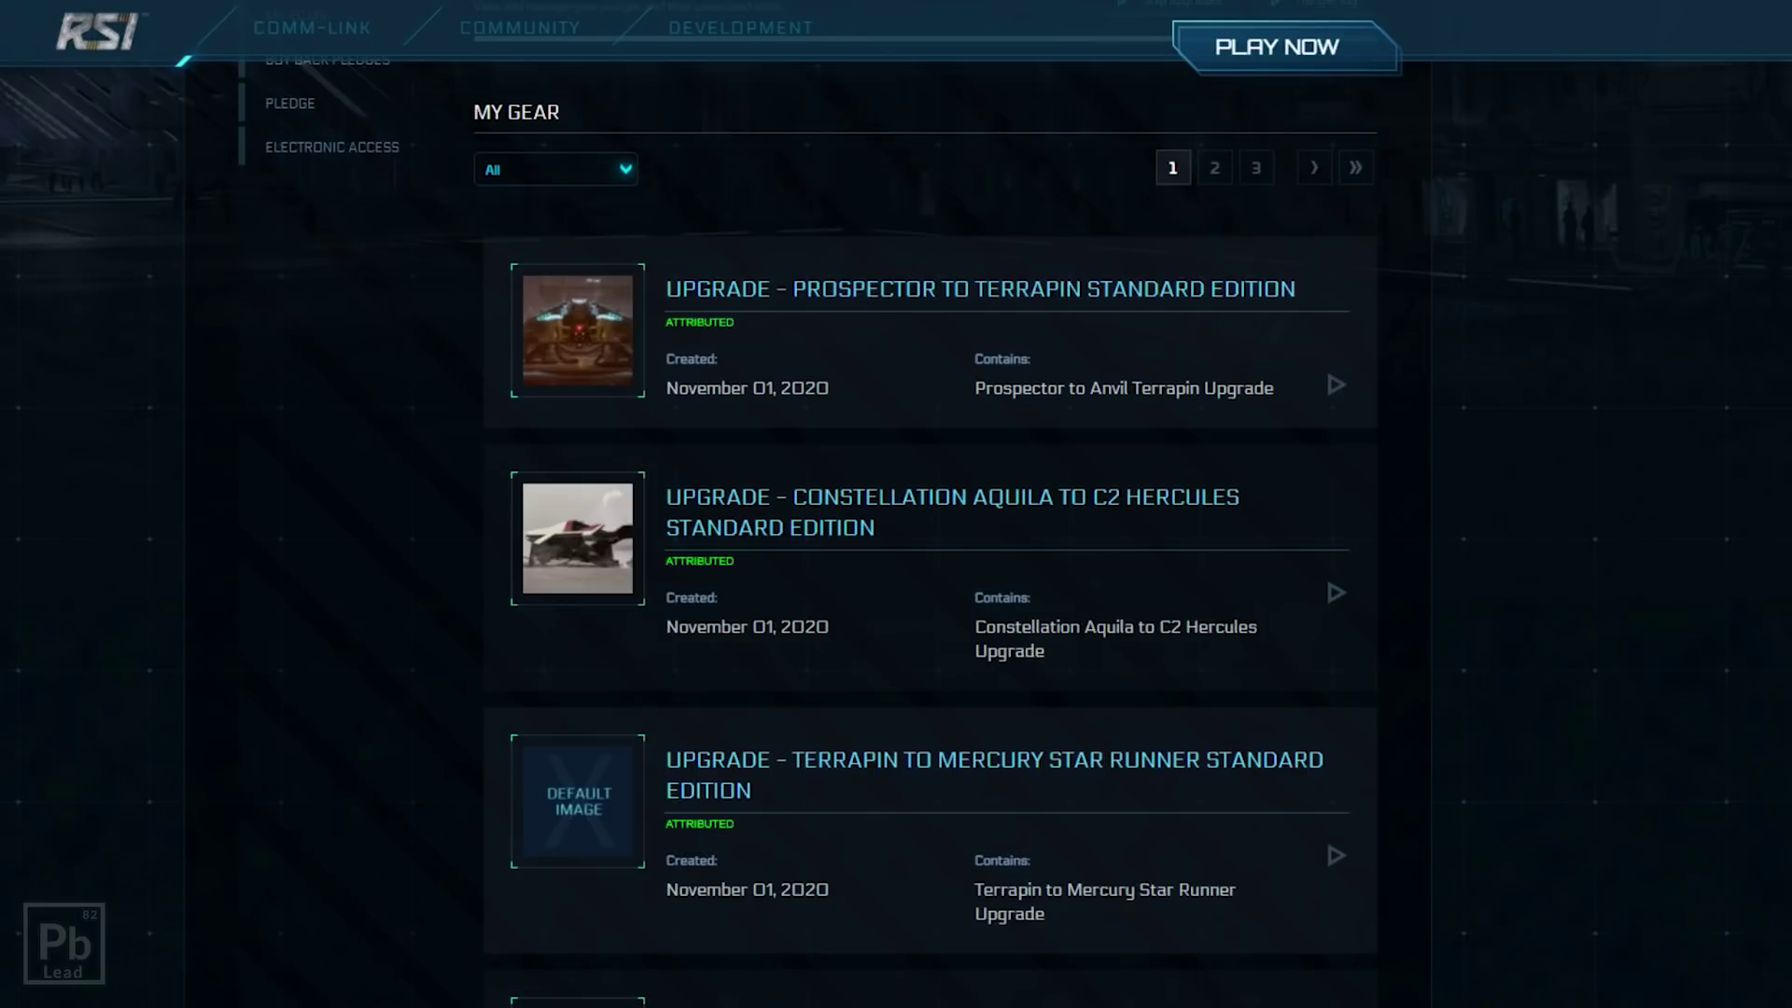
- Return to My Gear and highlight the word Prospector in the title of the Prospector to Terrapin upgrade
drag(790, 289, 937, 289)
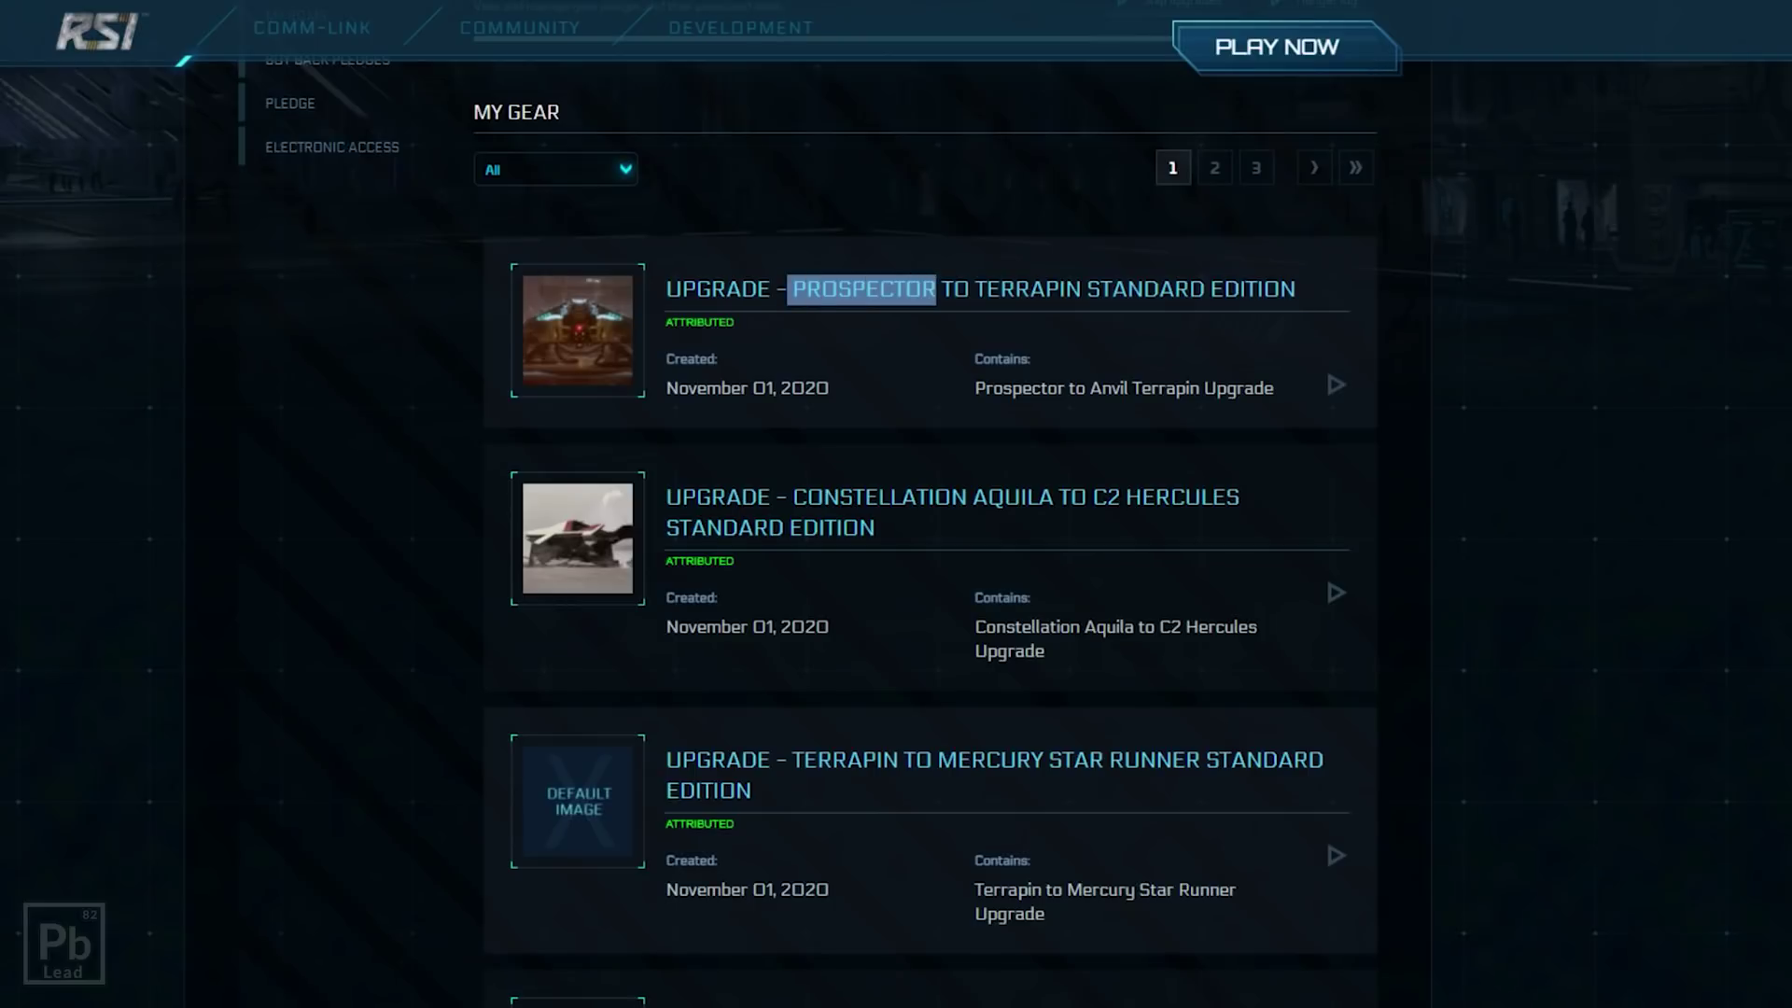
- Clear the title highlight in My Gear, return to the pledge store and open the Ship Upgrade page
click(936, 290)
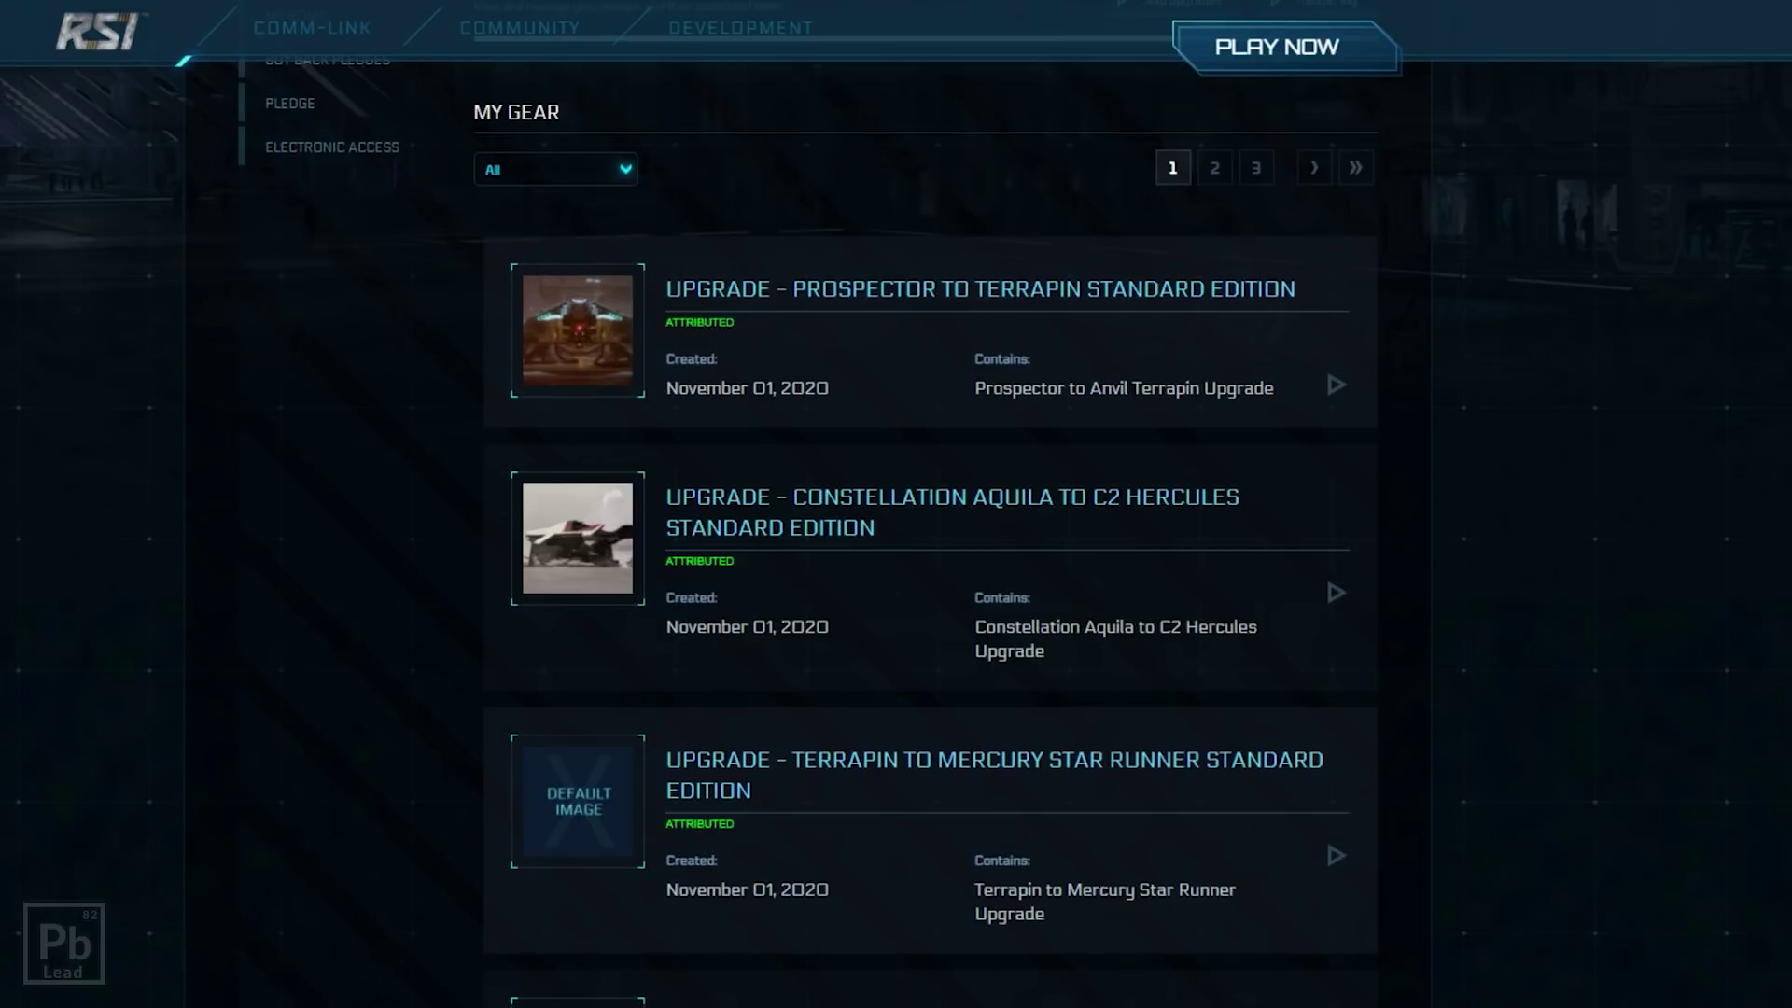
scroll(924, 504, up, 1)
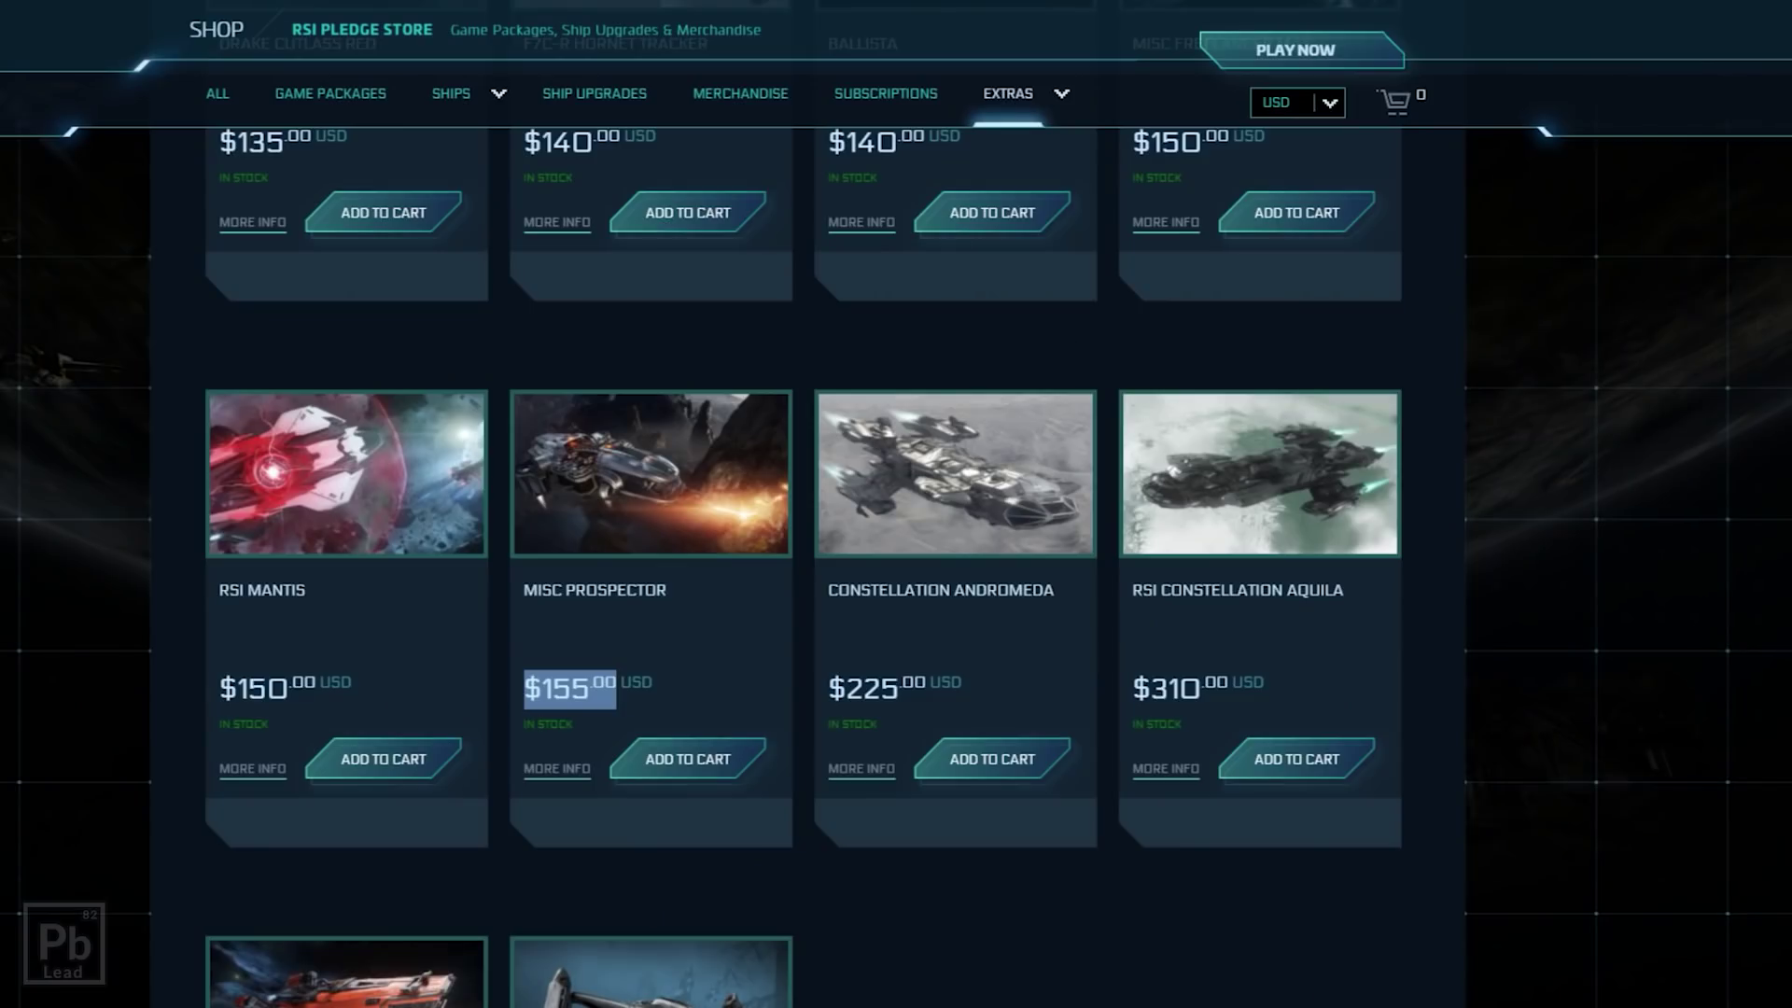
scroll(803, 560, up, 10)
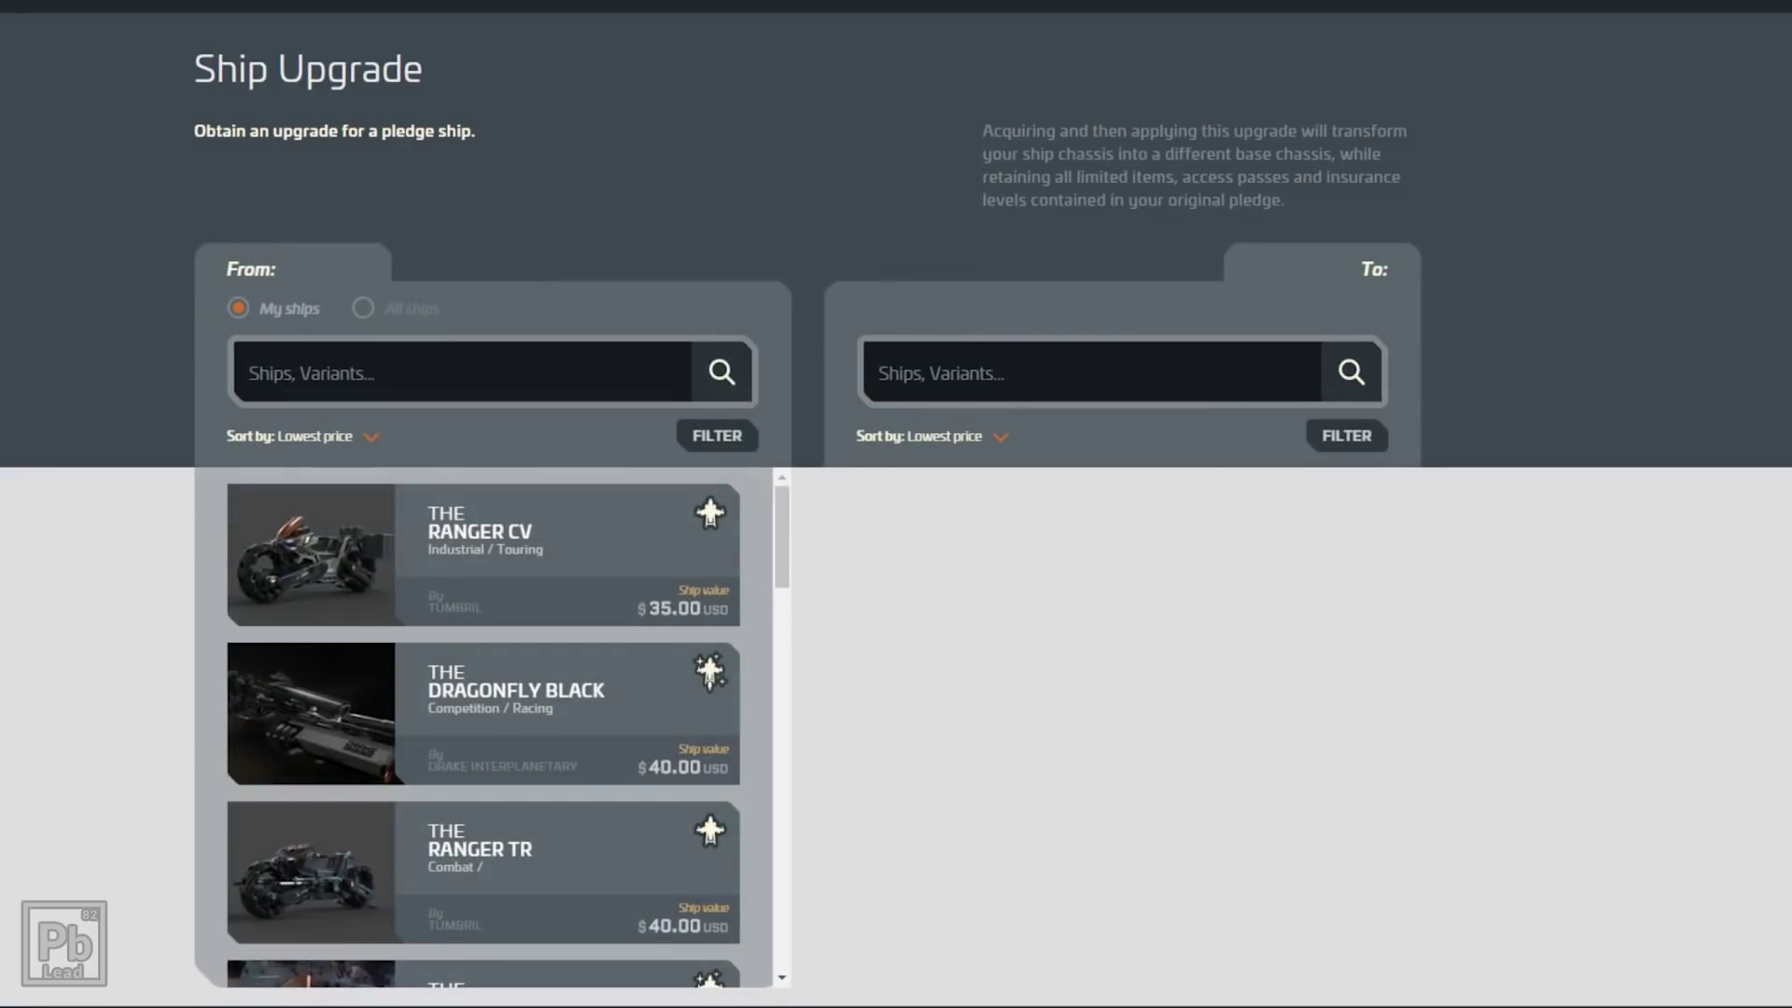
- Browse the owned ships available to upgrade from down to the Carrack, then return to the Ranger CV
scroll(483, 728, down, 10)
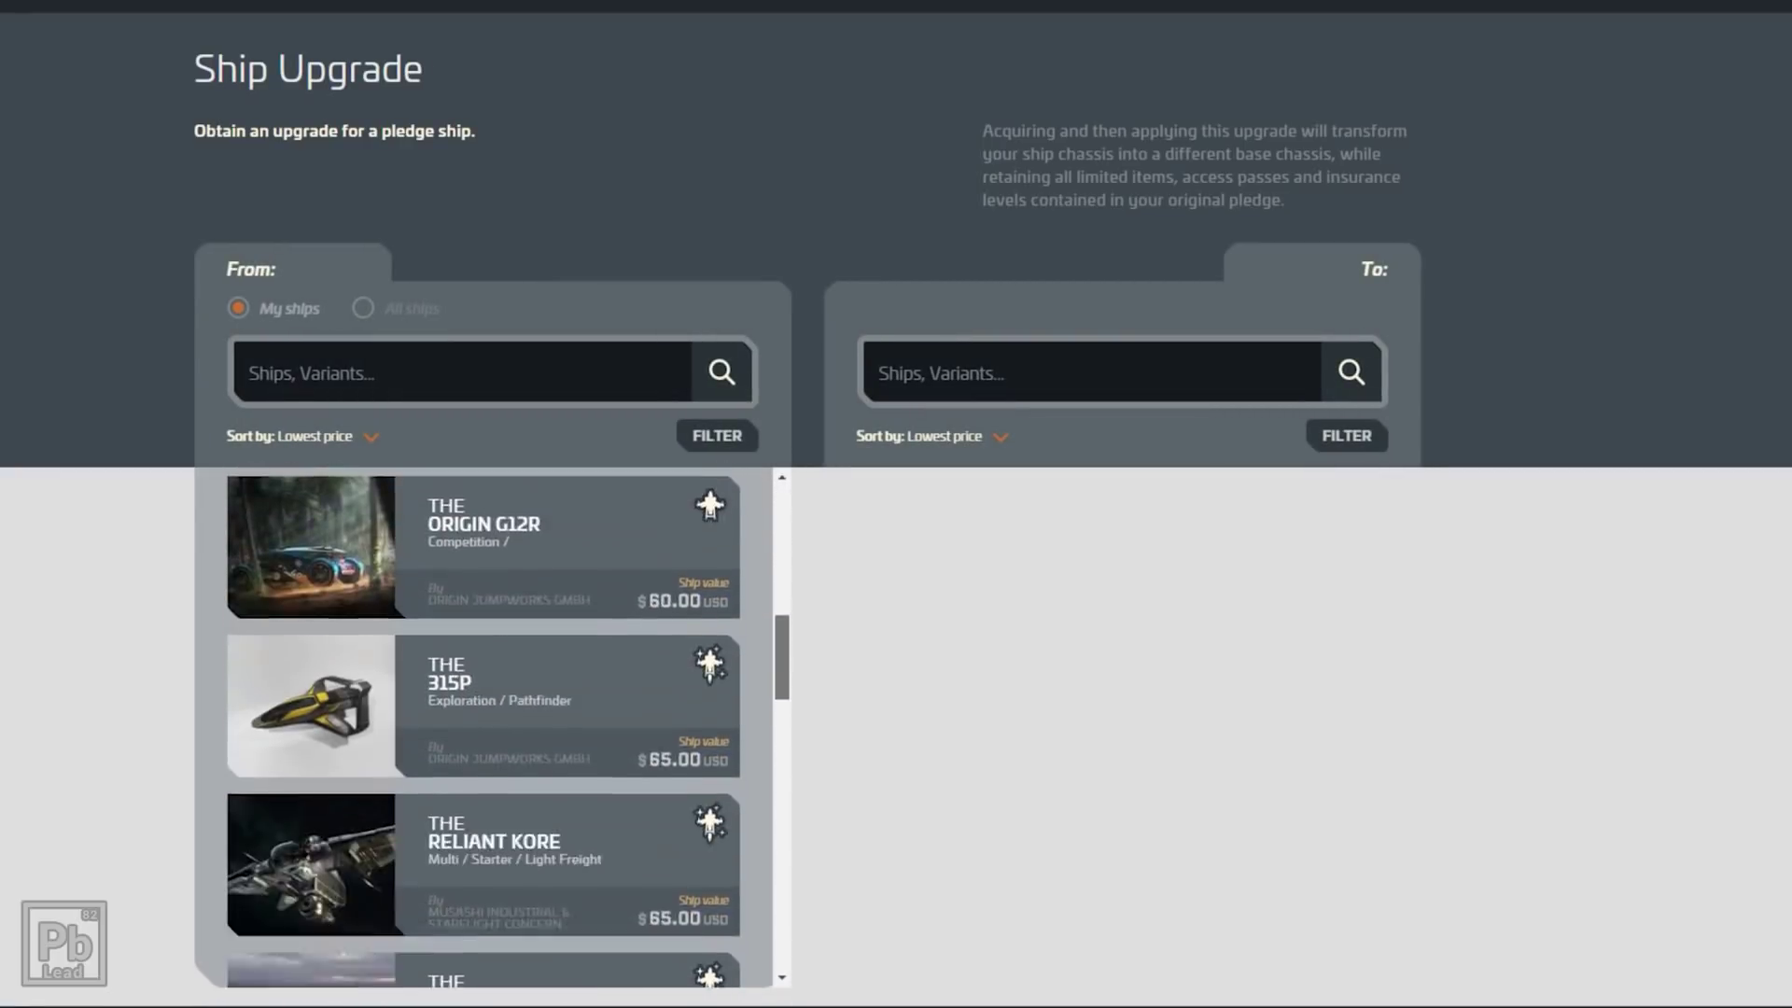
scroll(483, 728, down, 12)
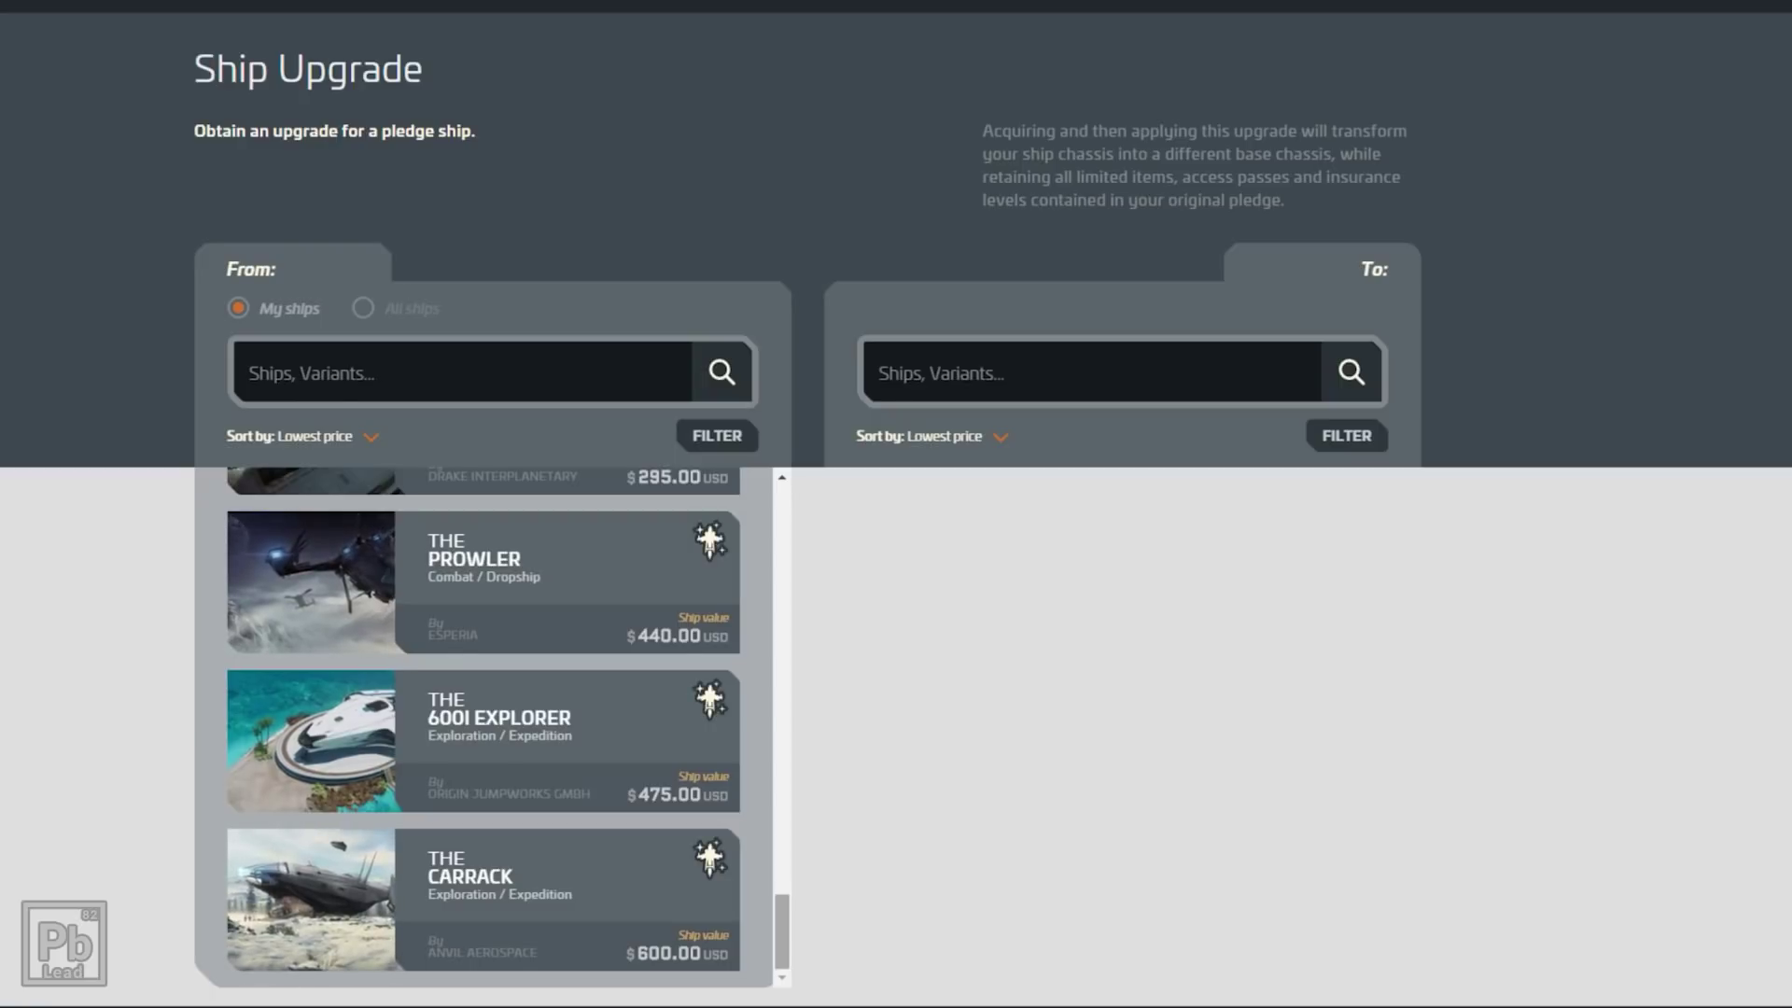
scroll(483, 728, up, 10)
scroll(483, 728, up, 8)
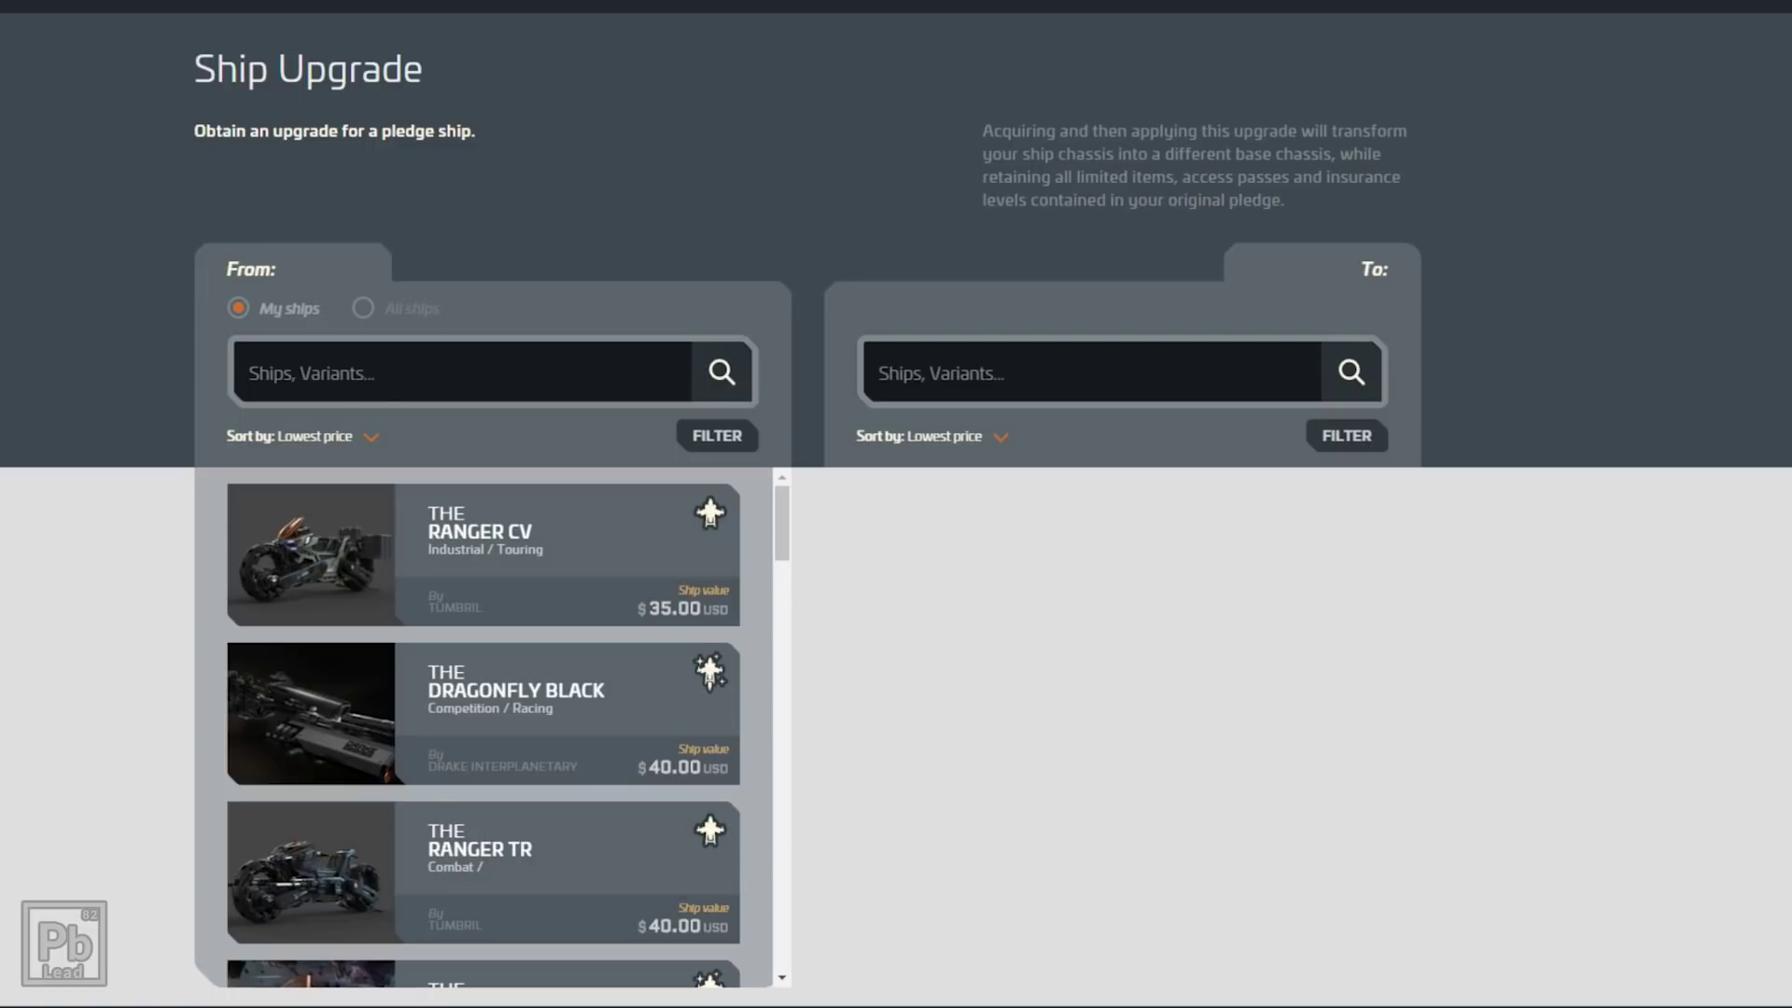
- Choose the Ranger TR as the ship to upgrade from and browse the target ships down to the Constellation Aquila and Argo Mole
click(484, 872)
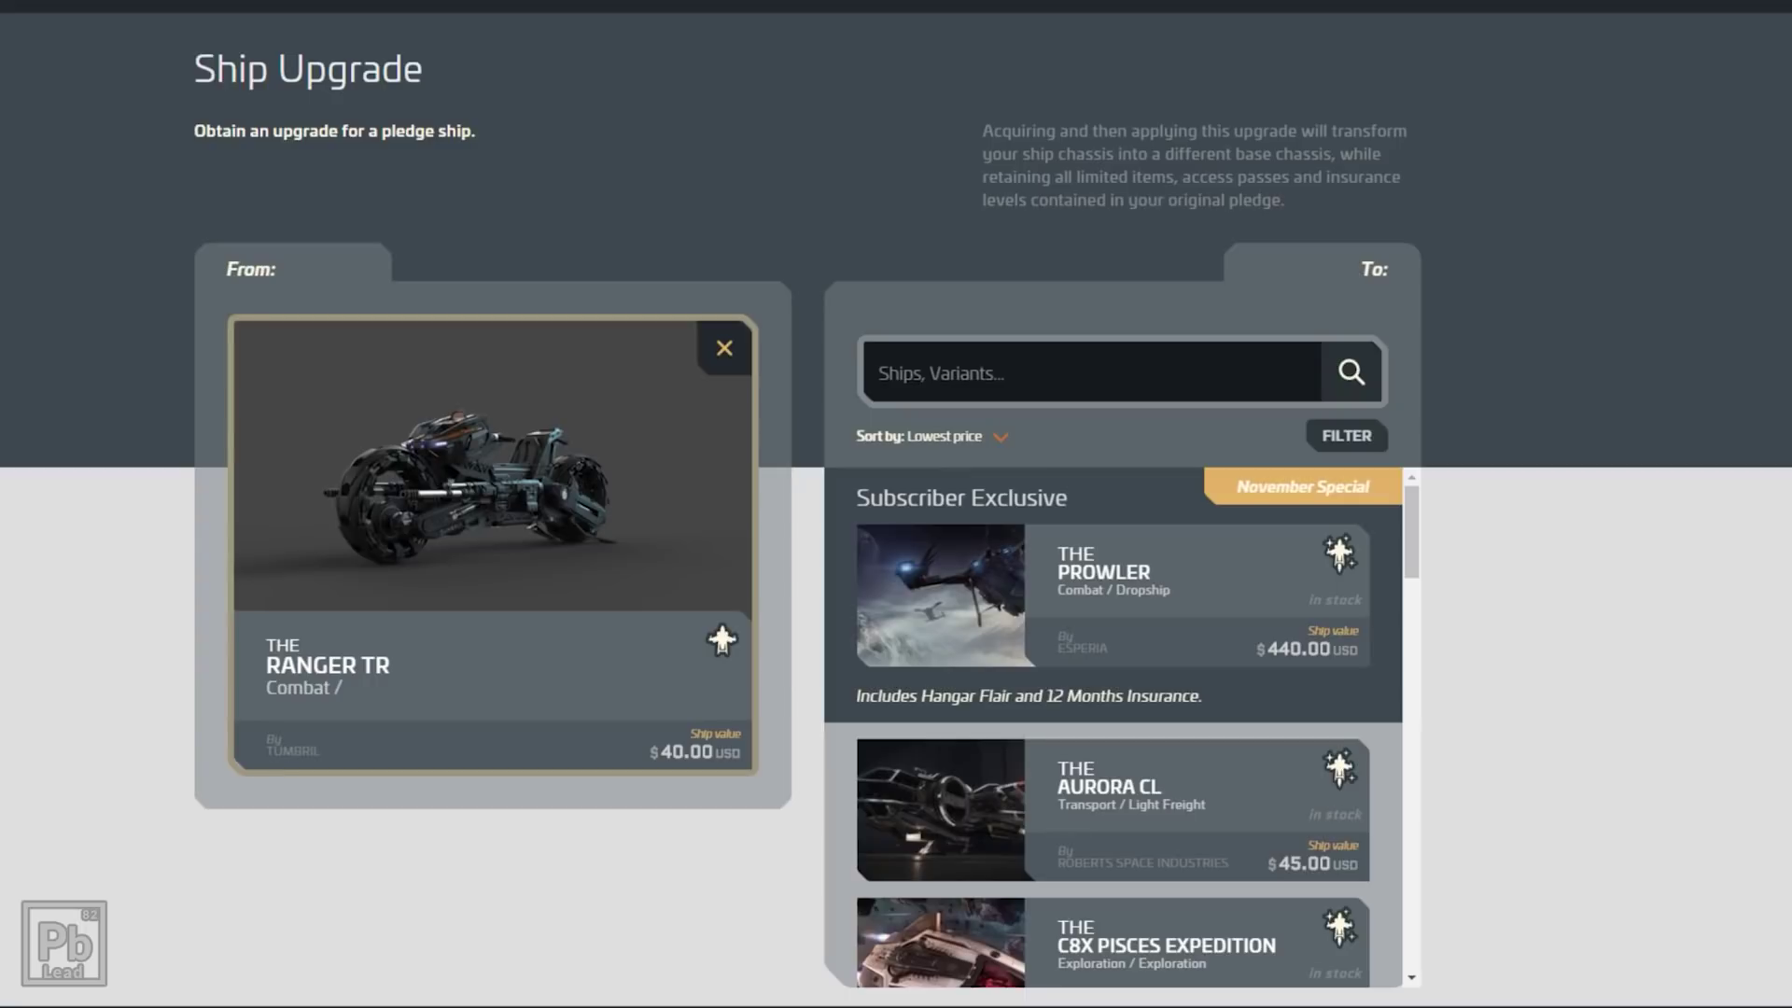
scroll(896, 504, down, 1)
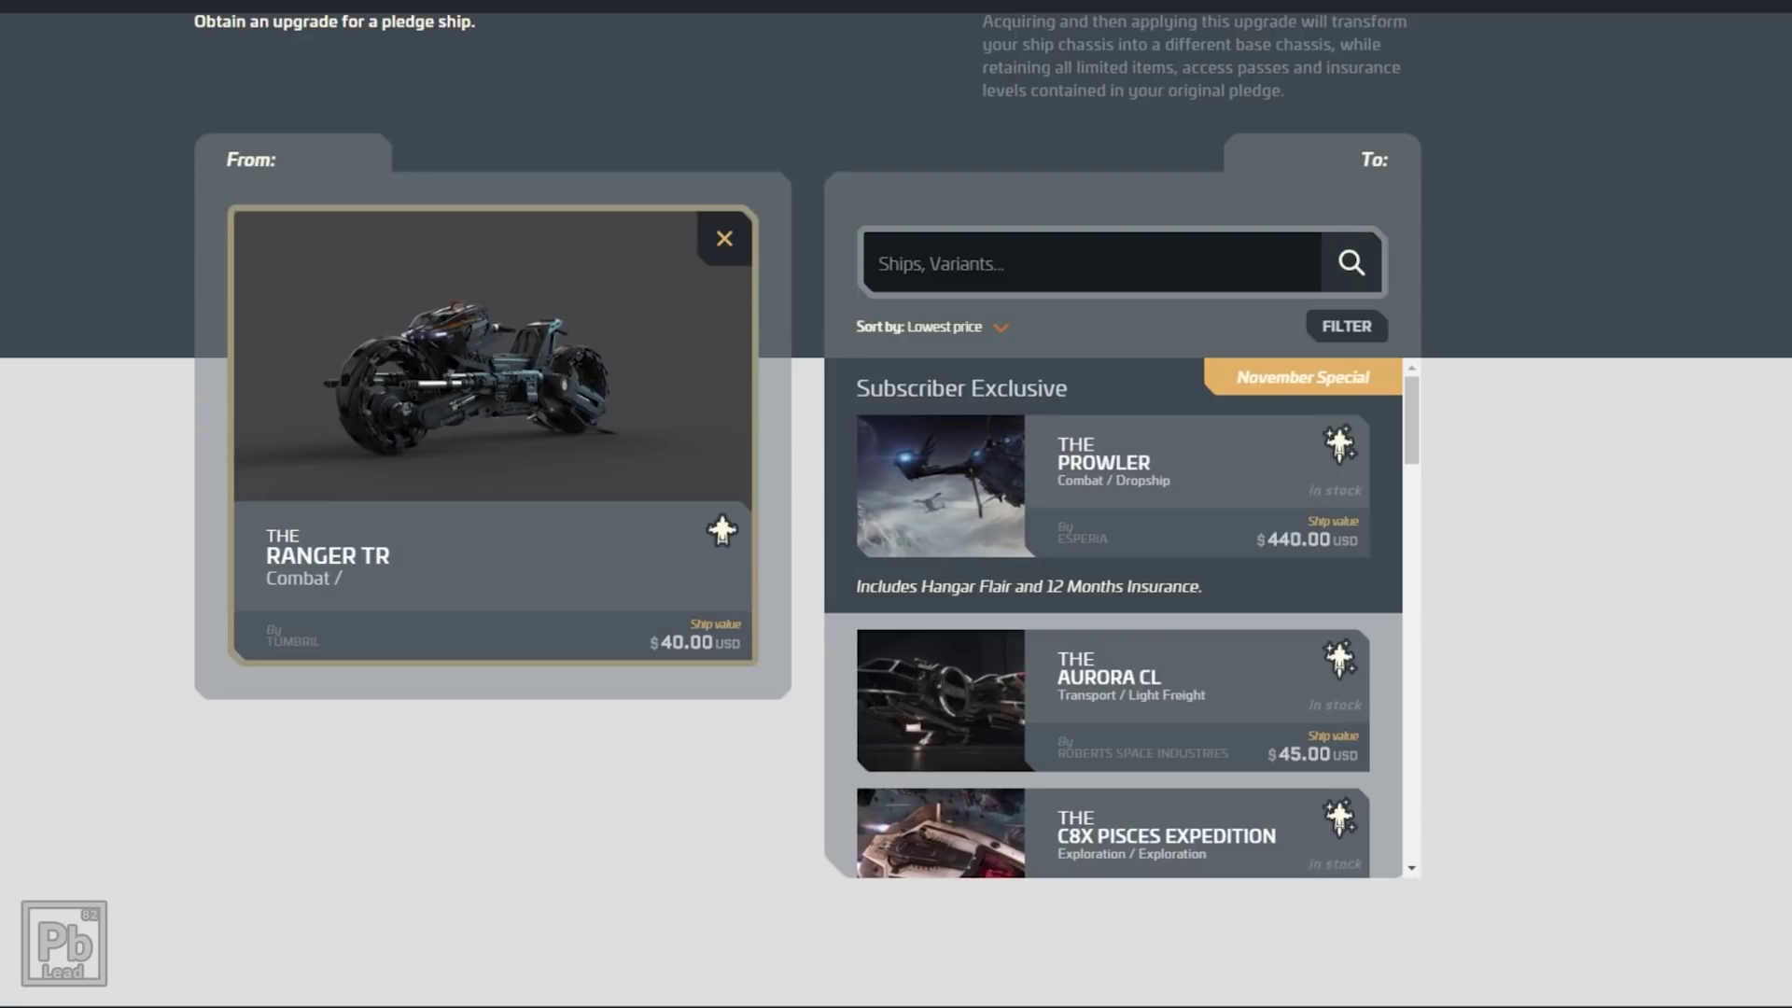
scroll(1120, 616, down, 1)
scroll(1120, 616, down, 2)
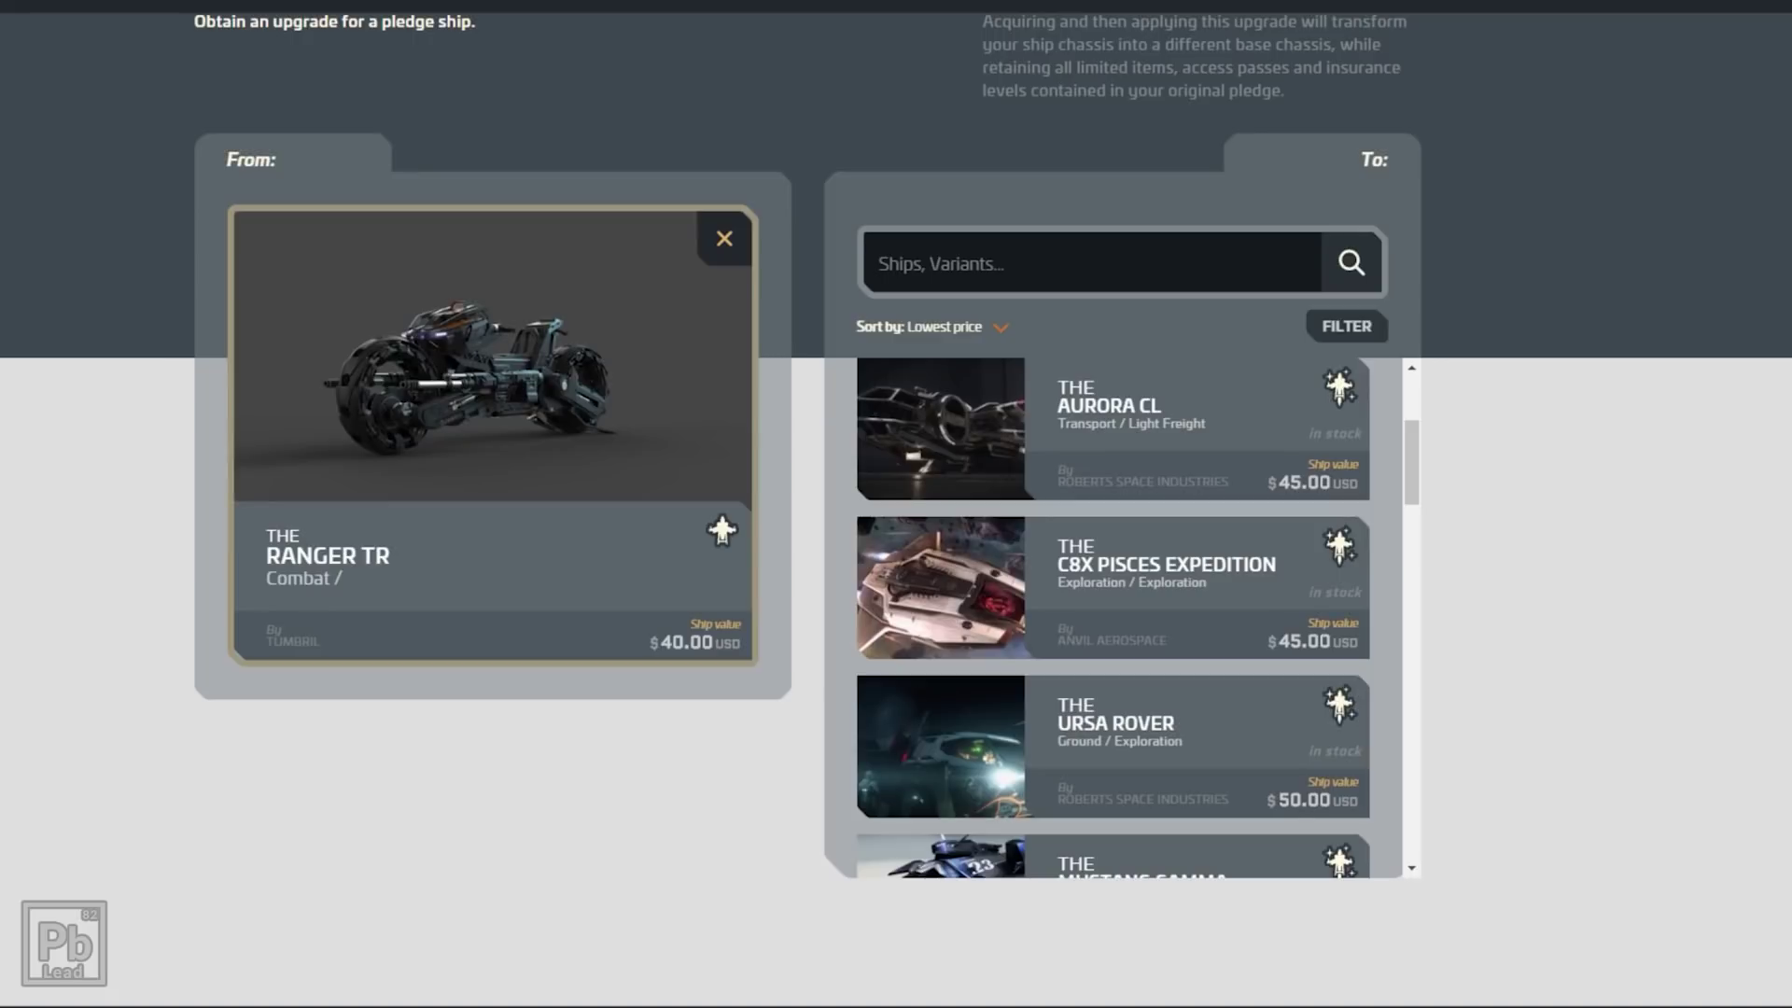
drag(1412, 462, 1411, 621)
scroll(1113, 616, down, 12)
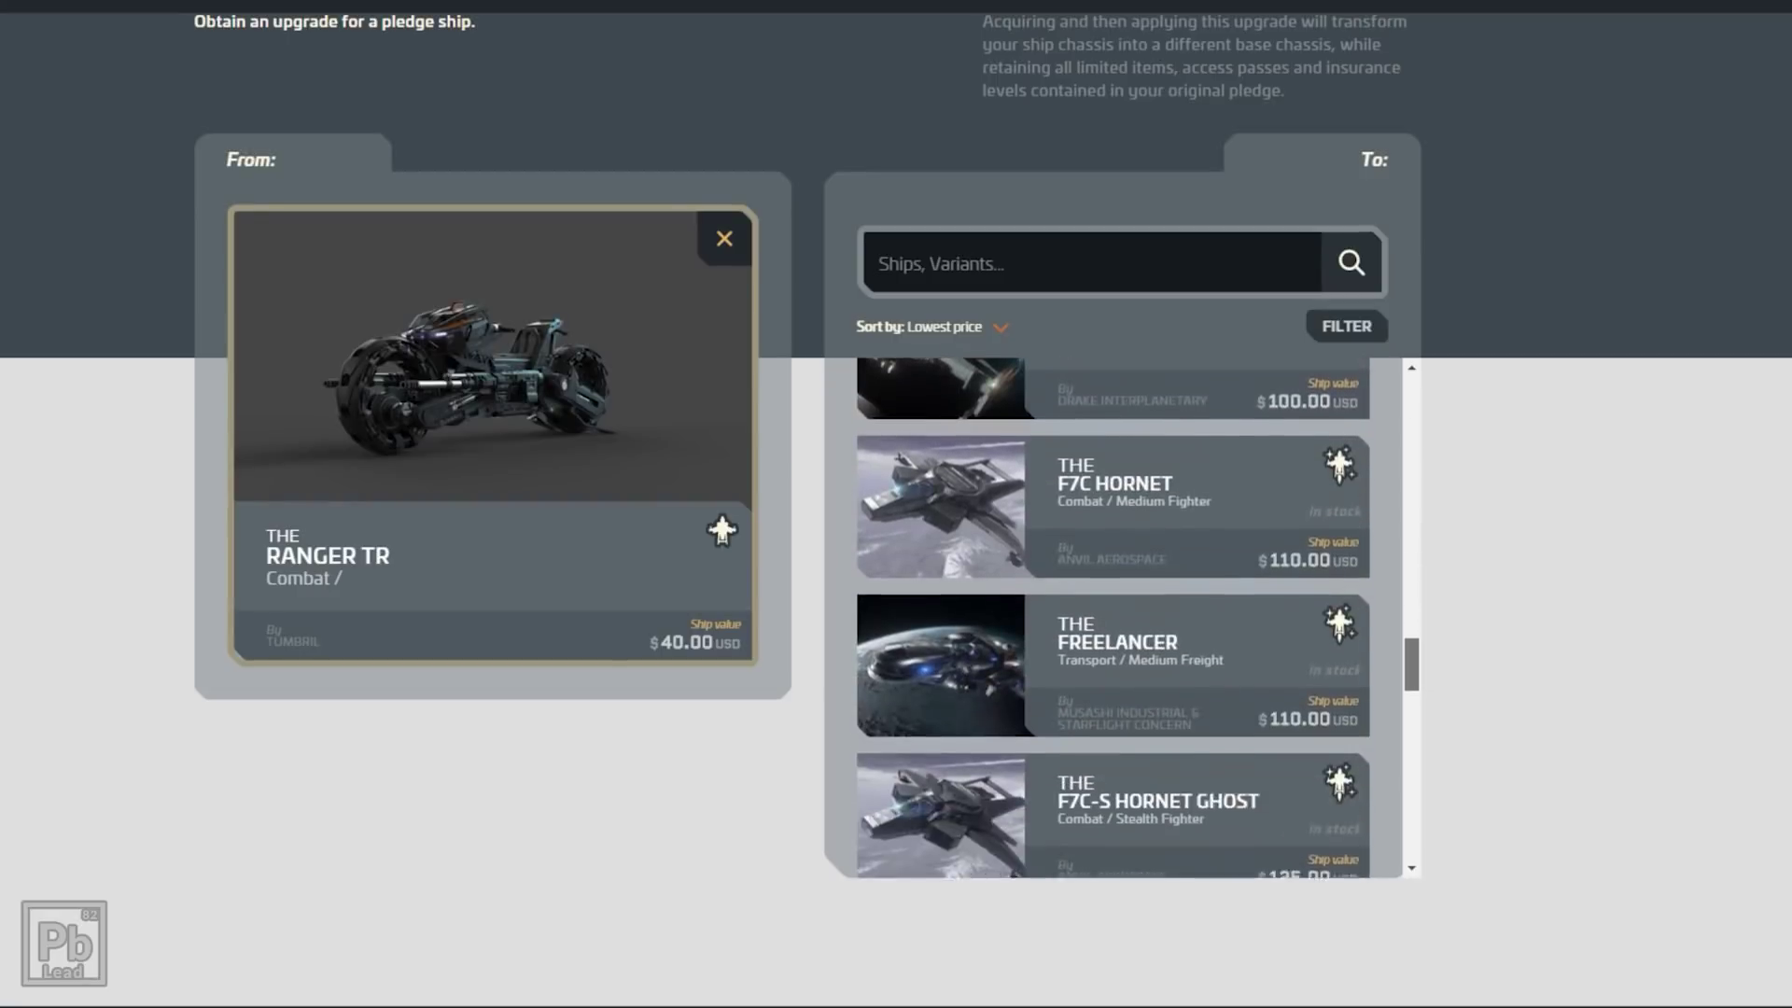
scroll(1113, 616, down, 10)
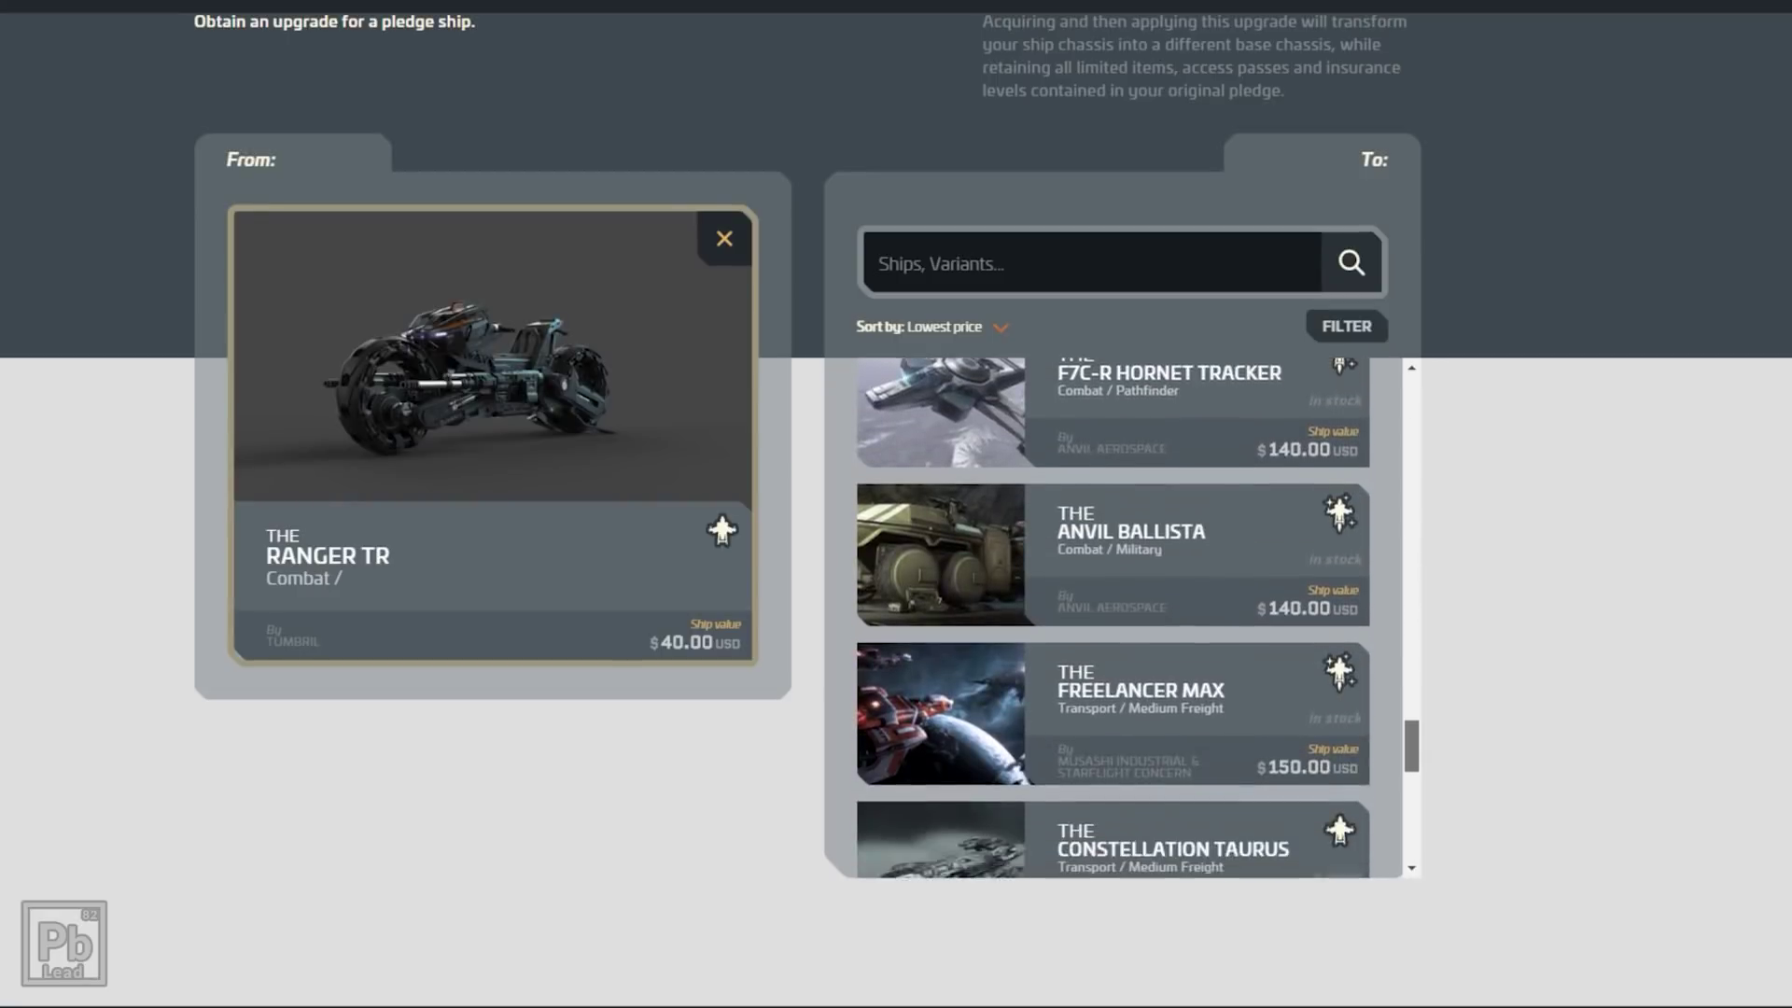
scroll(1113, 616, down, 5)
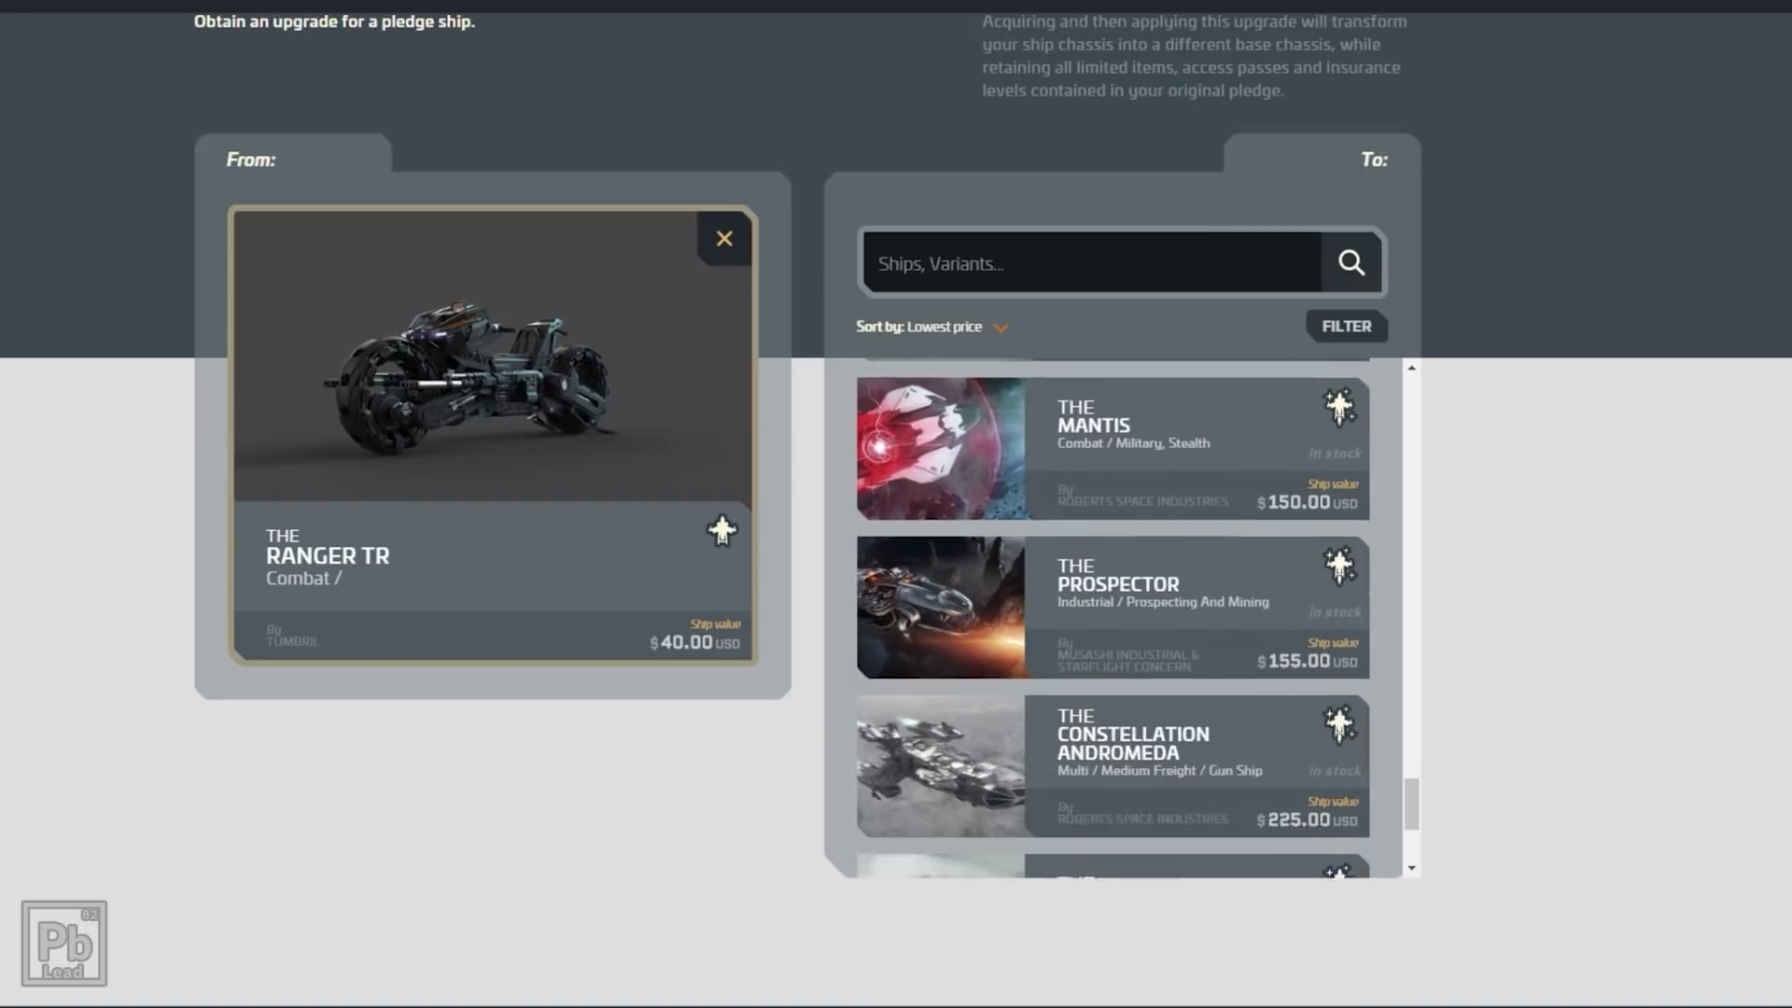
scroll(1138, 617, up, 1)
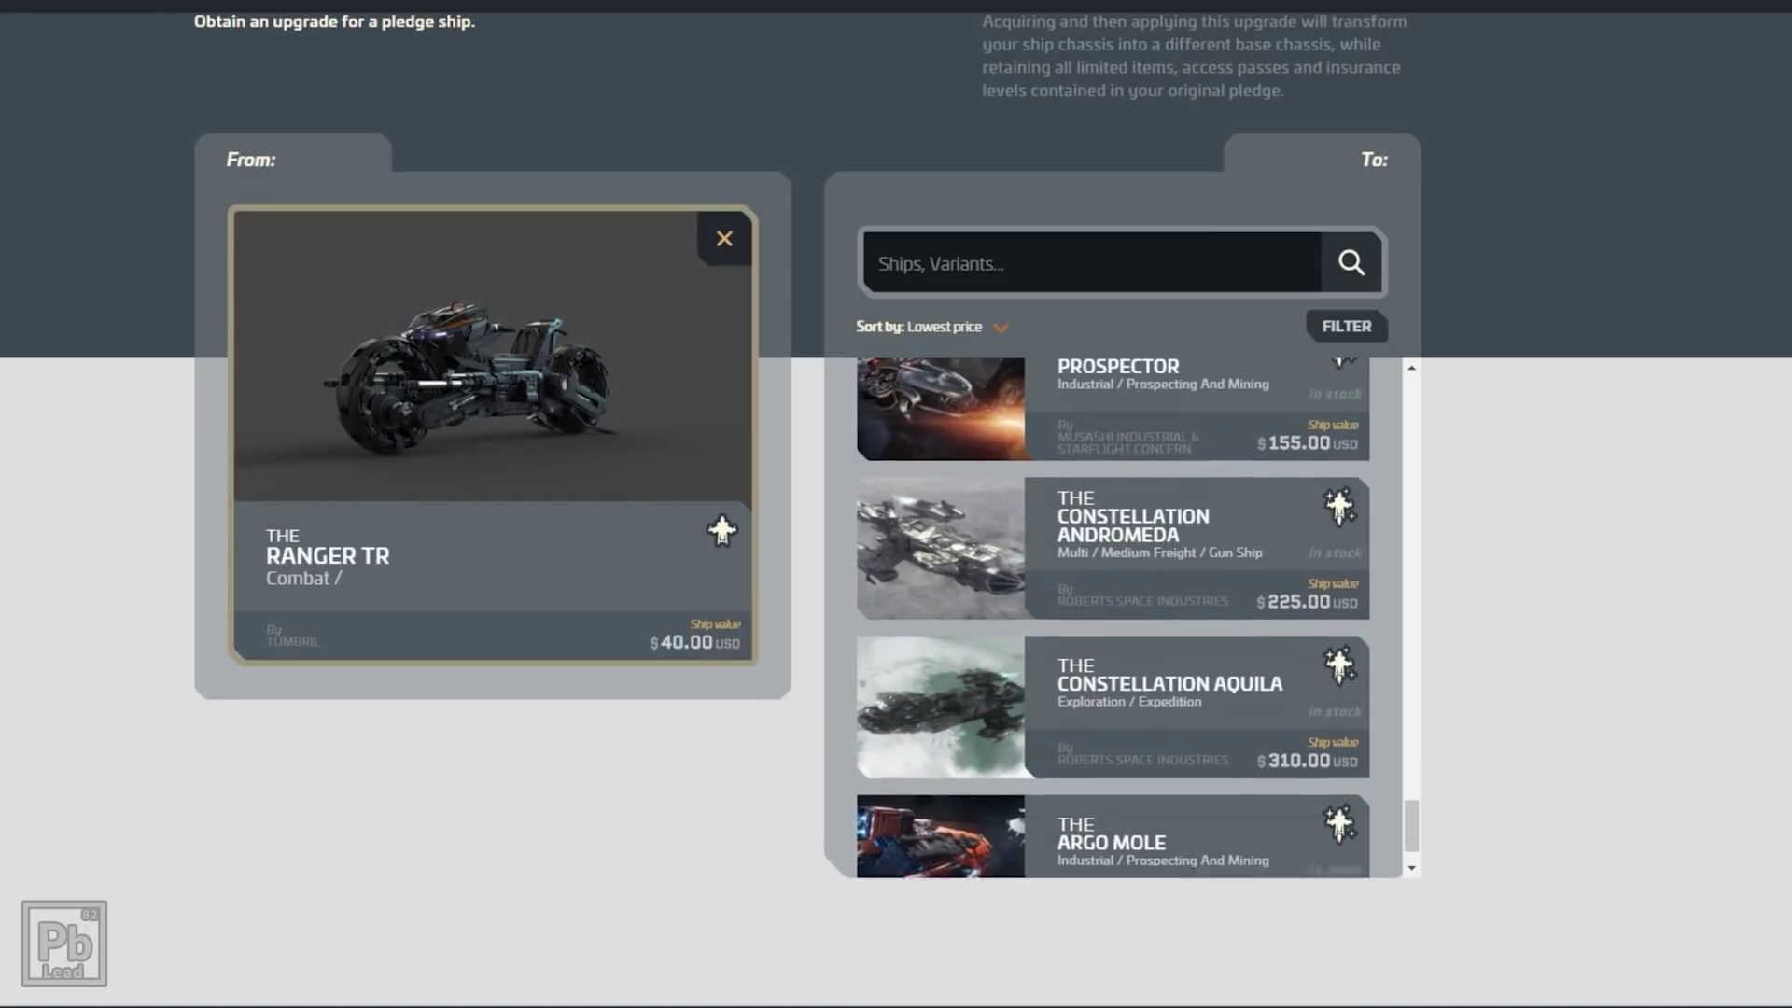